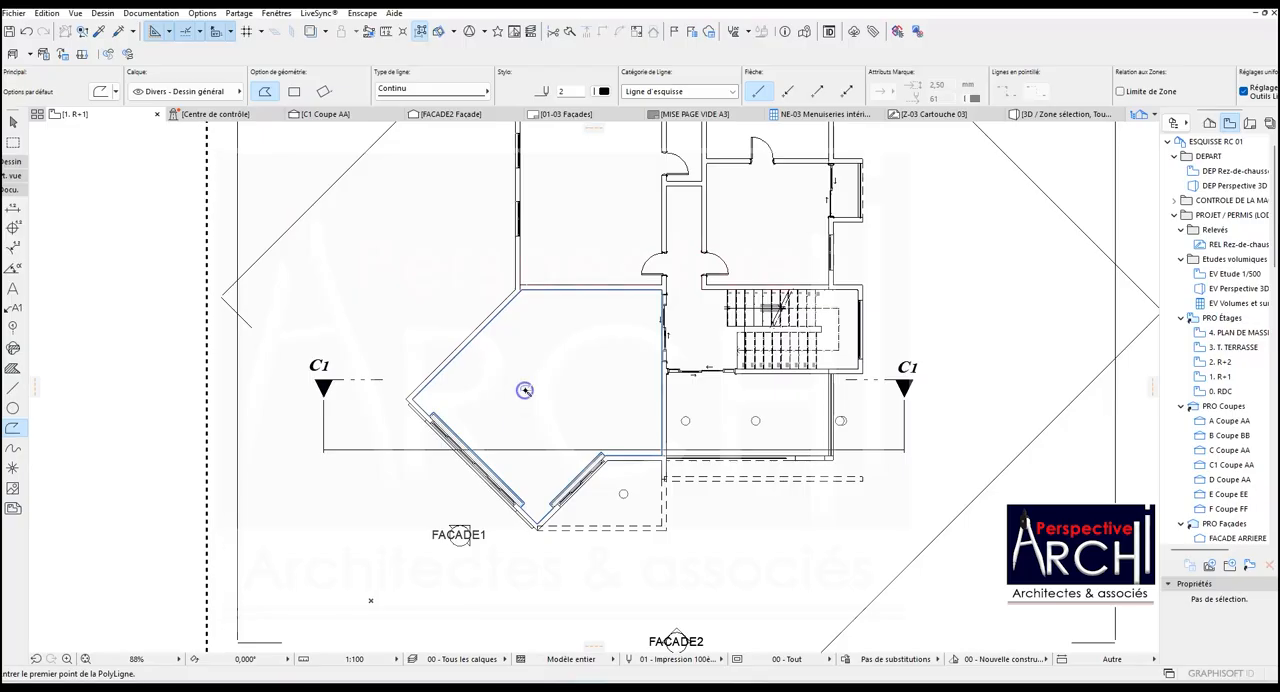
# Offset the room polyline's edge along the shorter window to bring it flush with the adjoining inner wall face.
pyautogui.keyDown('shift'); pyautogui.click(661, 335); pyautogui.keyUp('shift')
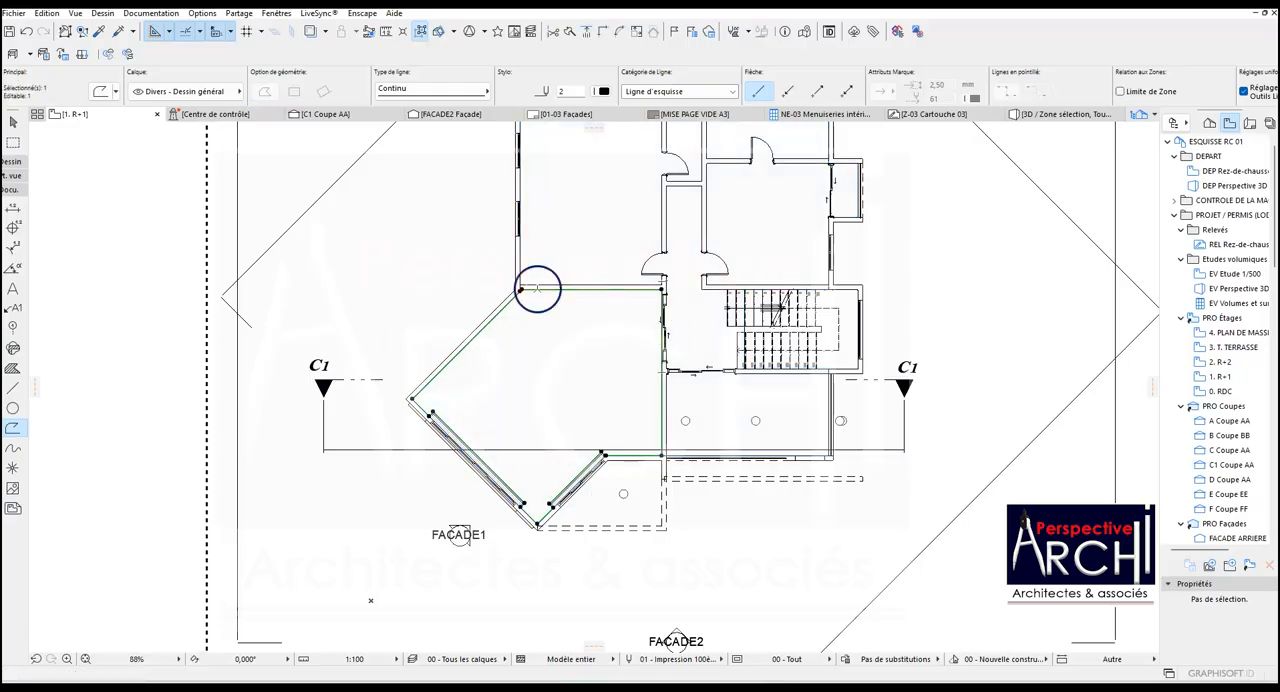
pyautogui.scroll(3, 545, 490)
pyautogui.scroll(3, 617, 468)
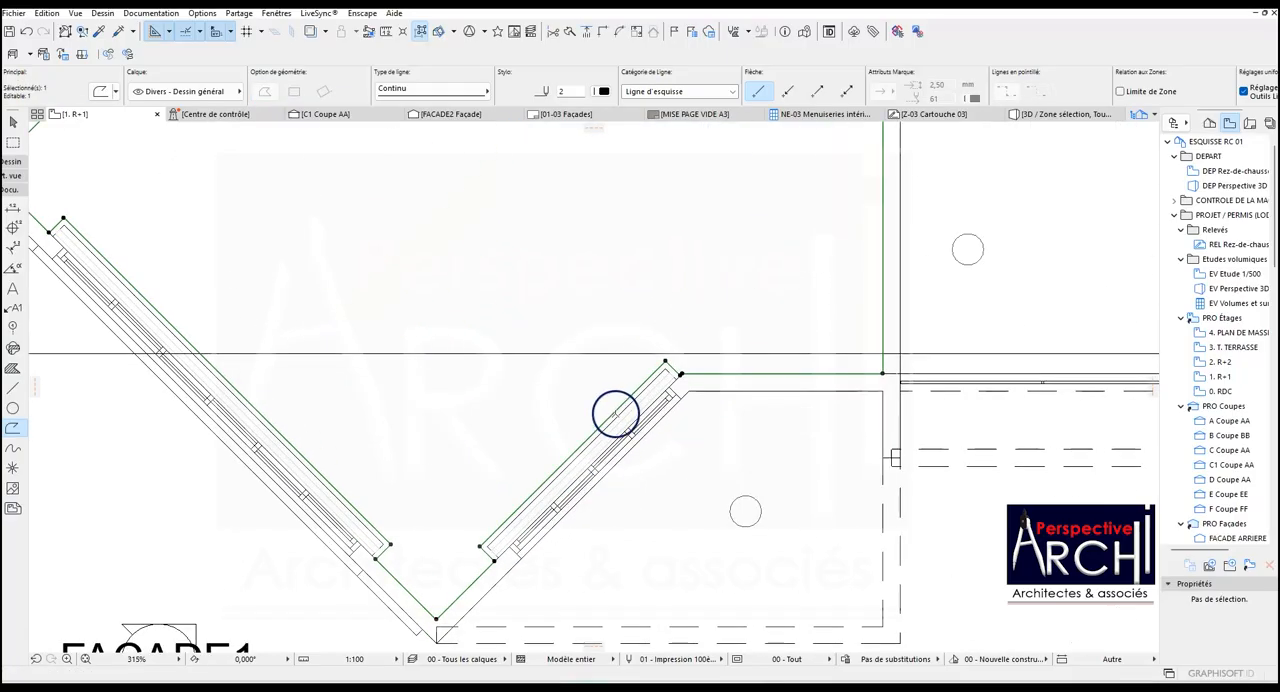
pyautogui.click(616, 413)
pyautogui.scroll(2, 674, 380)
pyautogui.scroll(2, 700, 355)
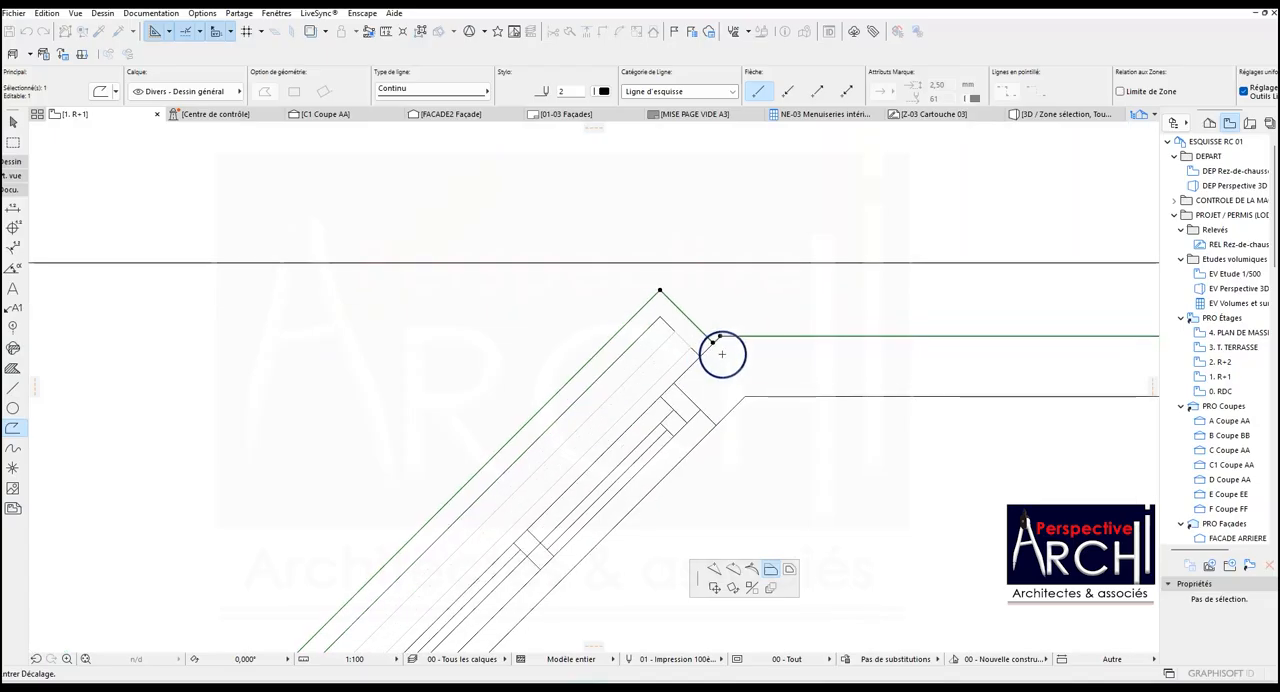
pyautogui.click(714, 341)
pyautogui.scroll(-5, 716, 341)
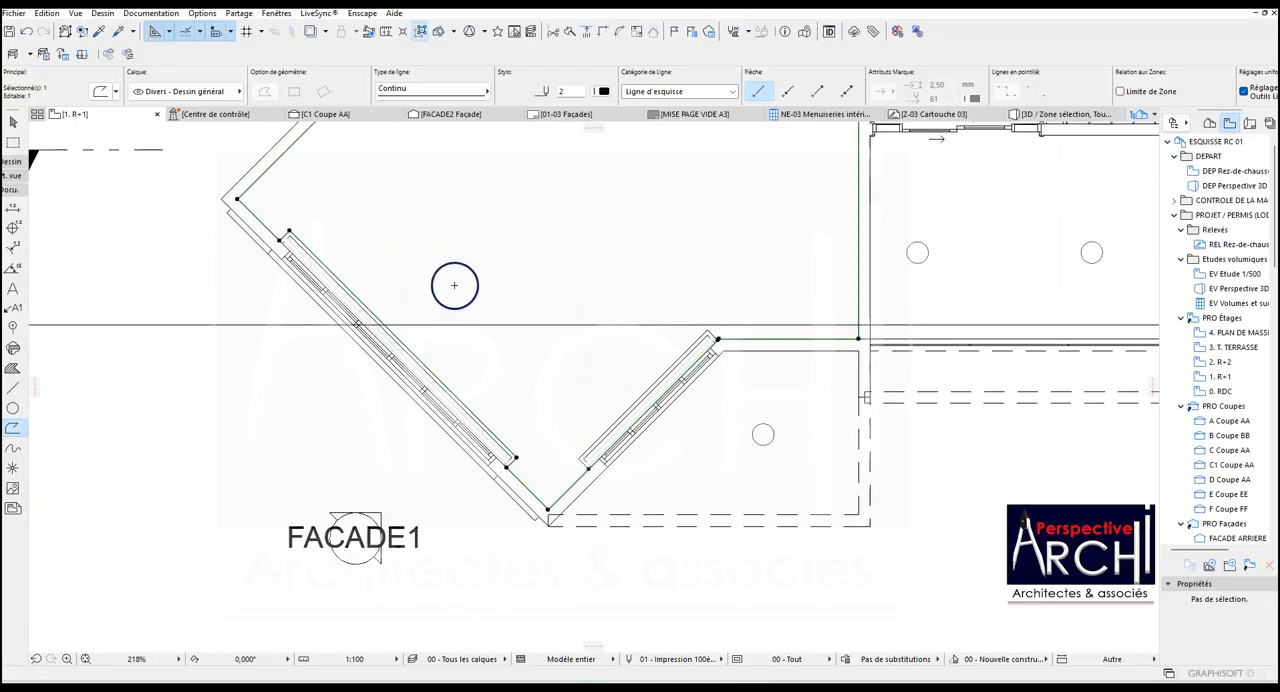
# Offset the polyline's edge along the longer window to bring it flush with the adjoining inner wall face.
pyautogui.scroll(3, 340, 300)
pyautogui.click(350, 300)
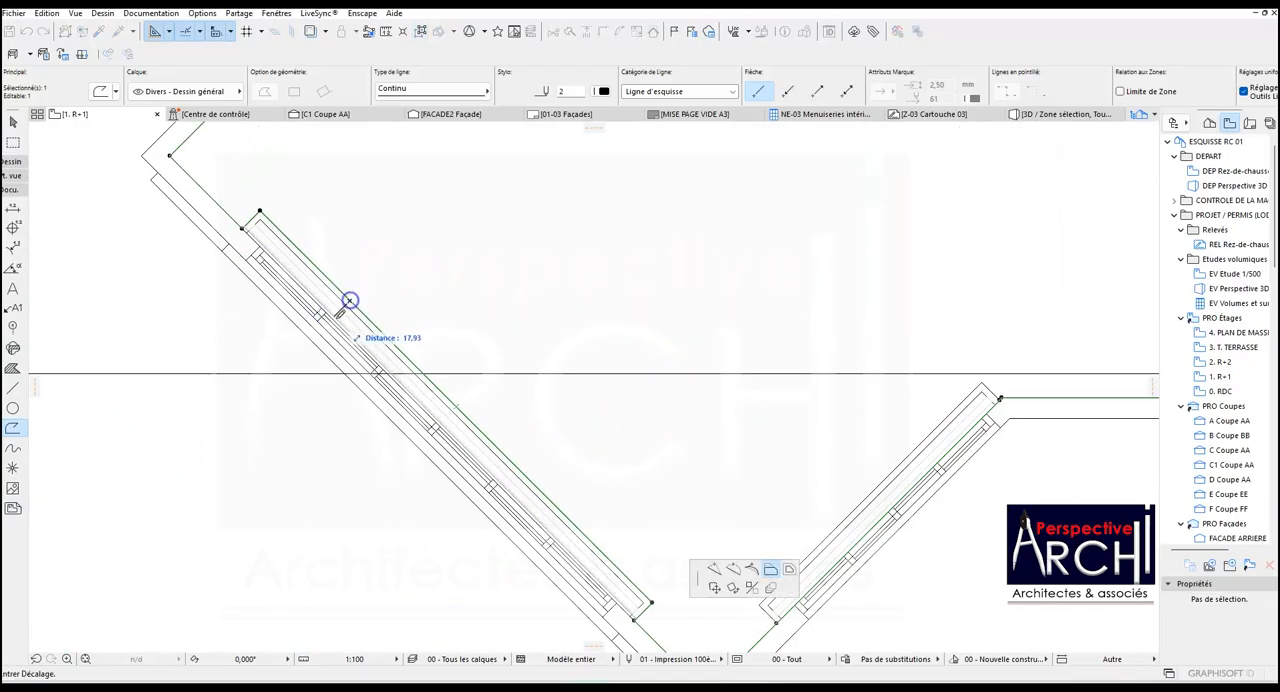
pyautogui.scroll(3, 266, 243)
pyautogui.click(217, 201)
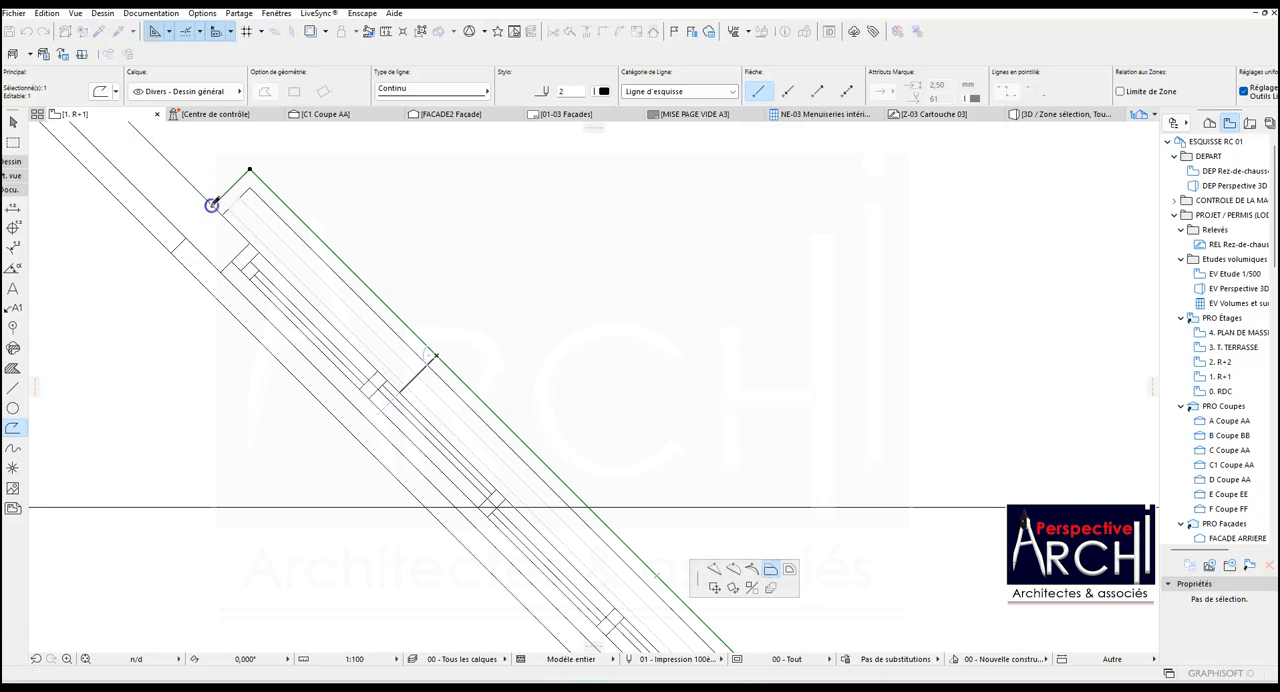
pyautogui.scroll(-9, 274, 271)
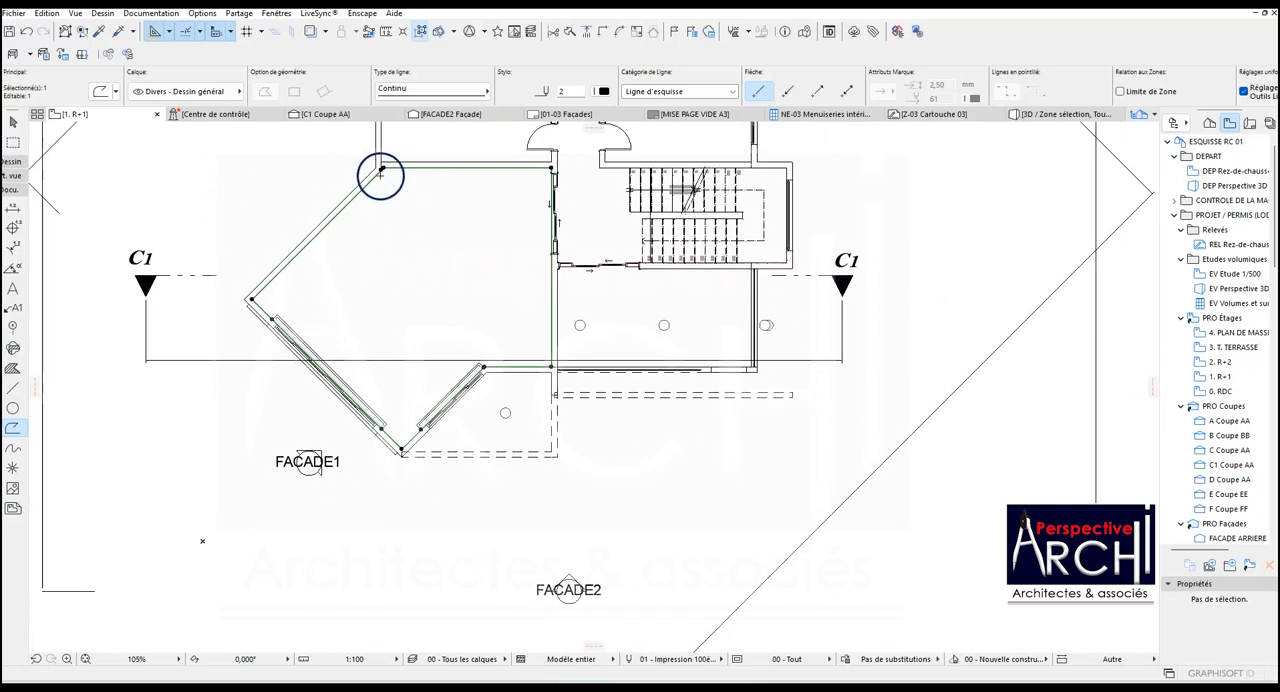
# Offset all edges of the room polyline inward by 50 and deselect it.
pyautogui.scroll(5, 380, 175)
pyautogui.scroll(-1, 395, 190)
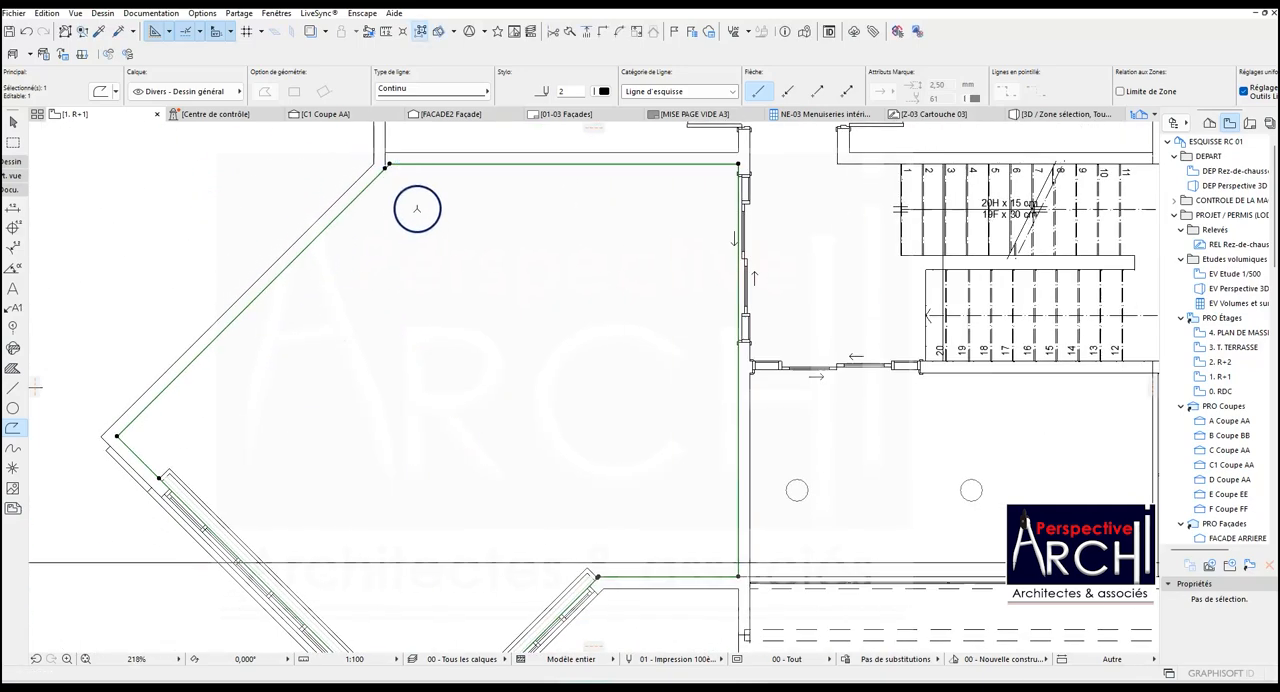
pyautogui.click(344, 212)
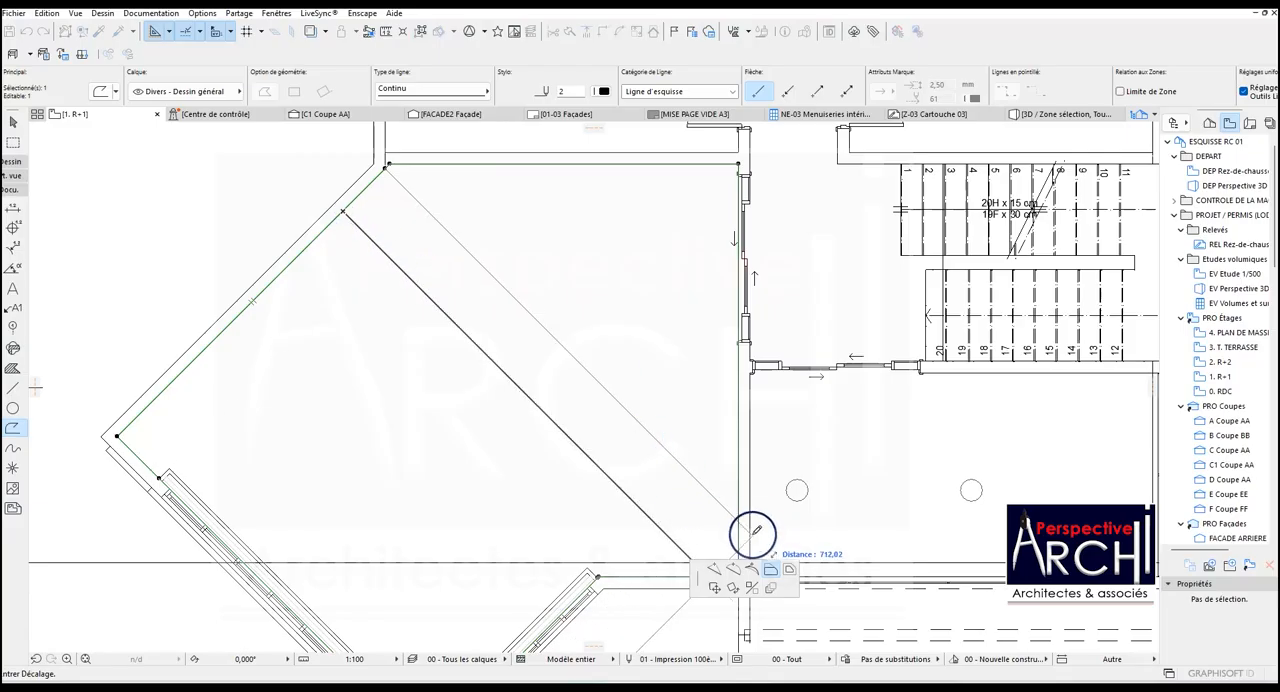
pyautogui.click(790, 570)
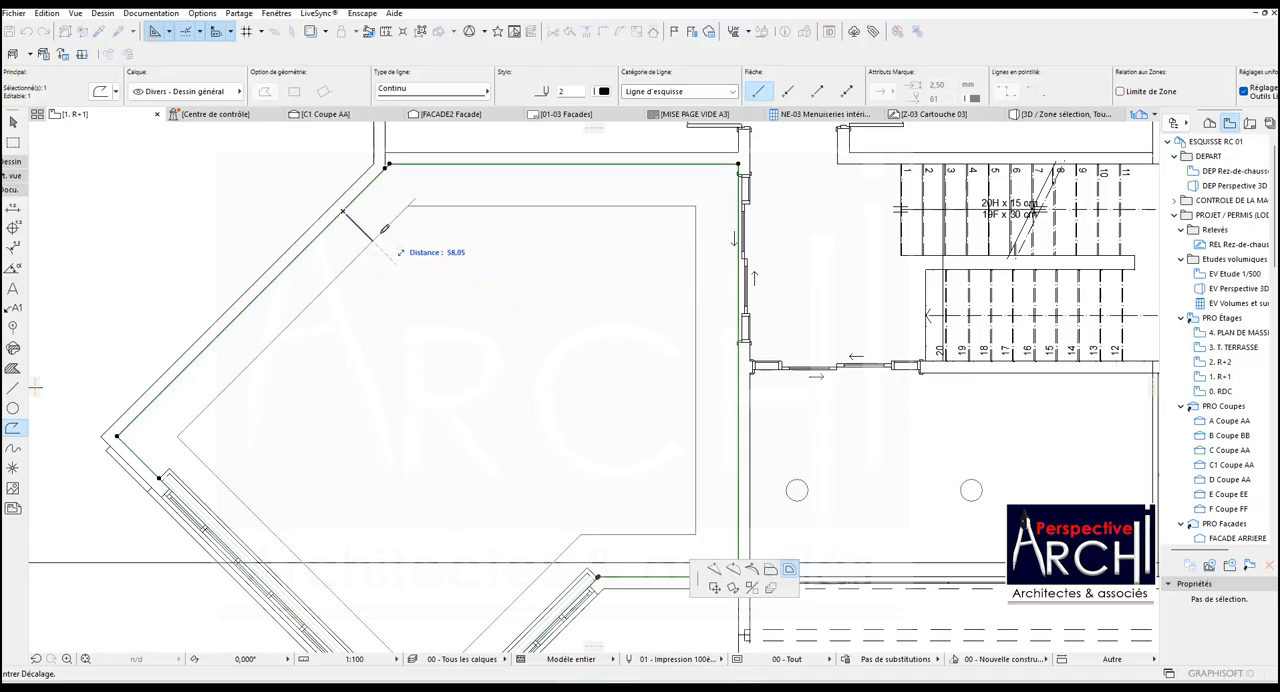
pyautogui.click(343, 211)
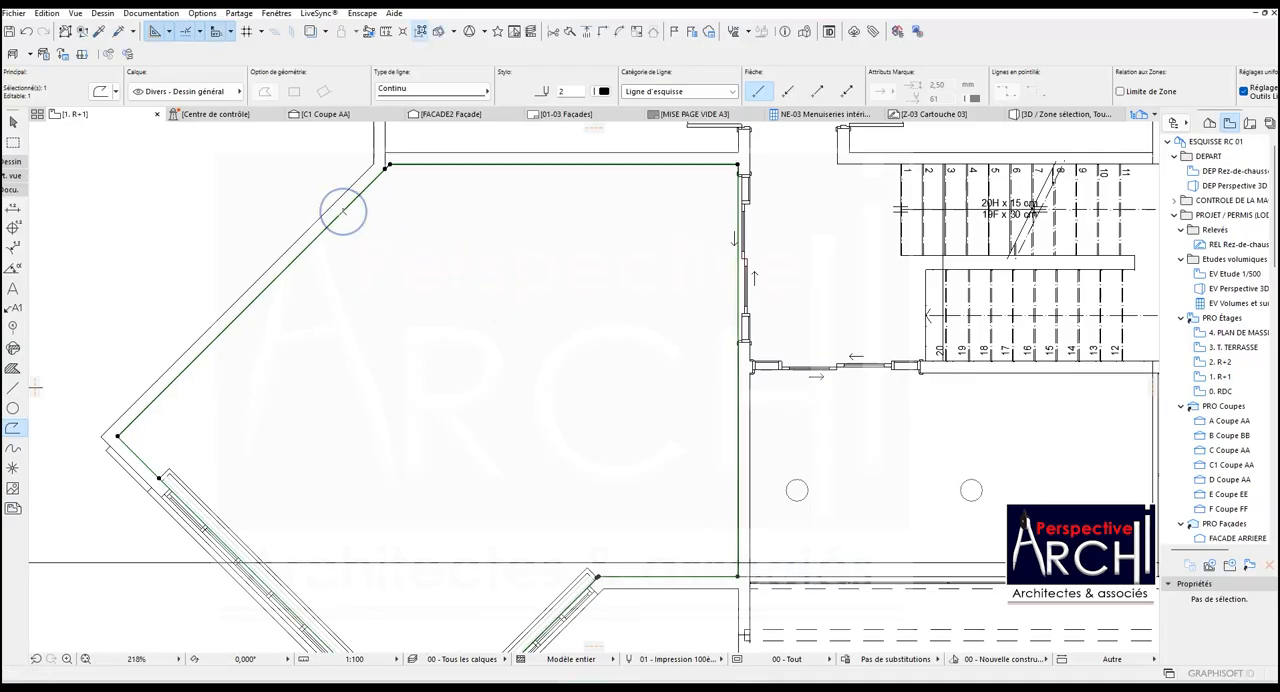
pyautogui.hotkey('ctrl', 'z')
pyautogui.click(343, 211)
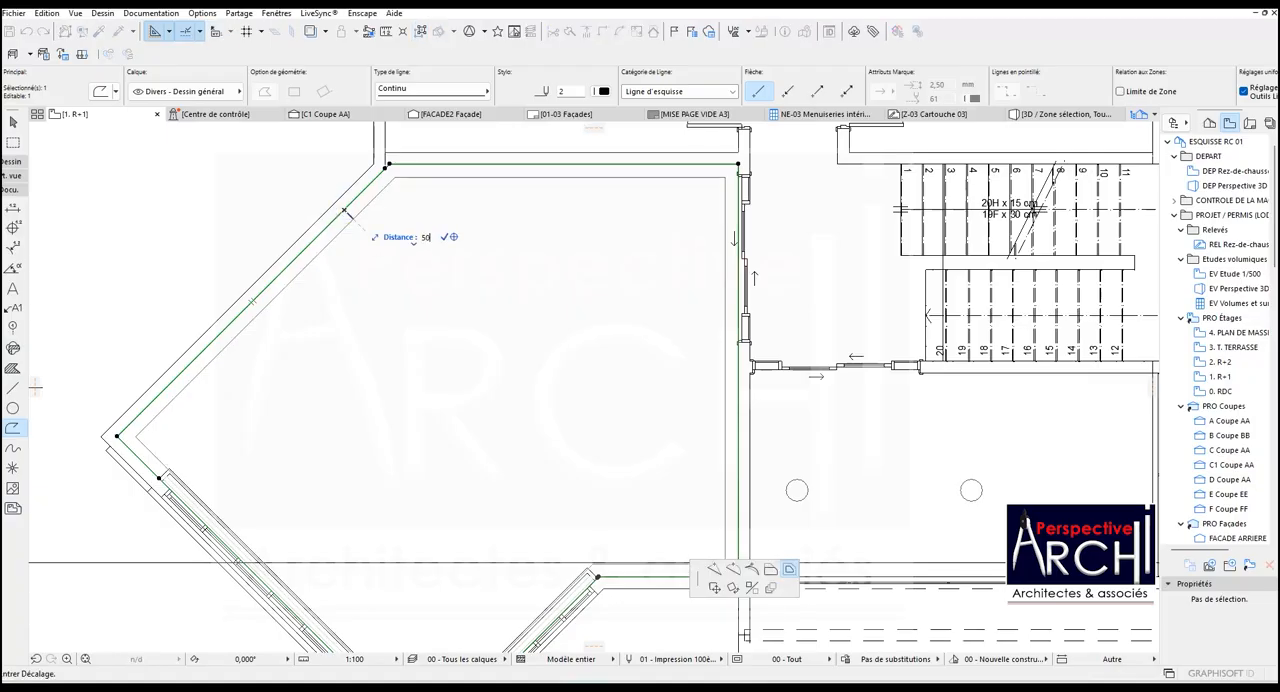
pyautogui.click(370, 235)
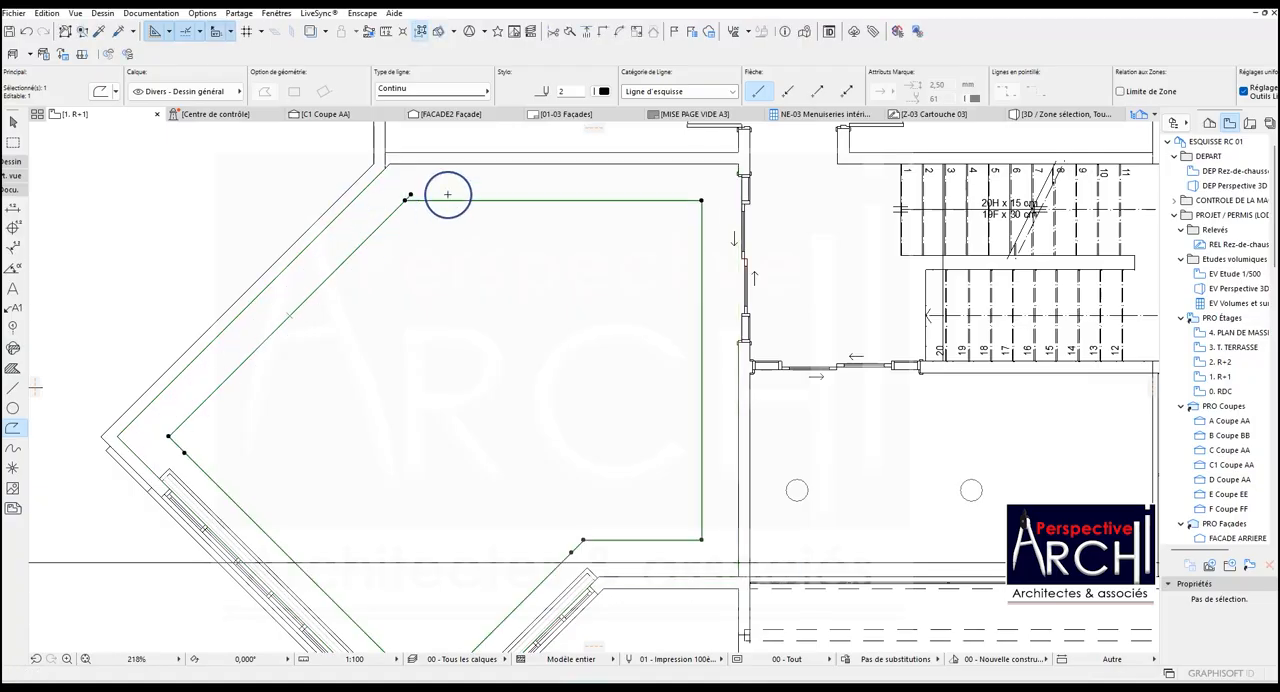
pyautogui.scroll(-4, 448, 195)
pyautogui.press('Escape')
# Enclose the polygonal room with a rectangular marquee and examine that selection zone in 3D.
pyautogui.scroll(3, 378, 255)
pyautogui.scroll(2, 405, 210)
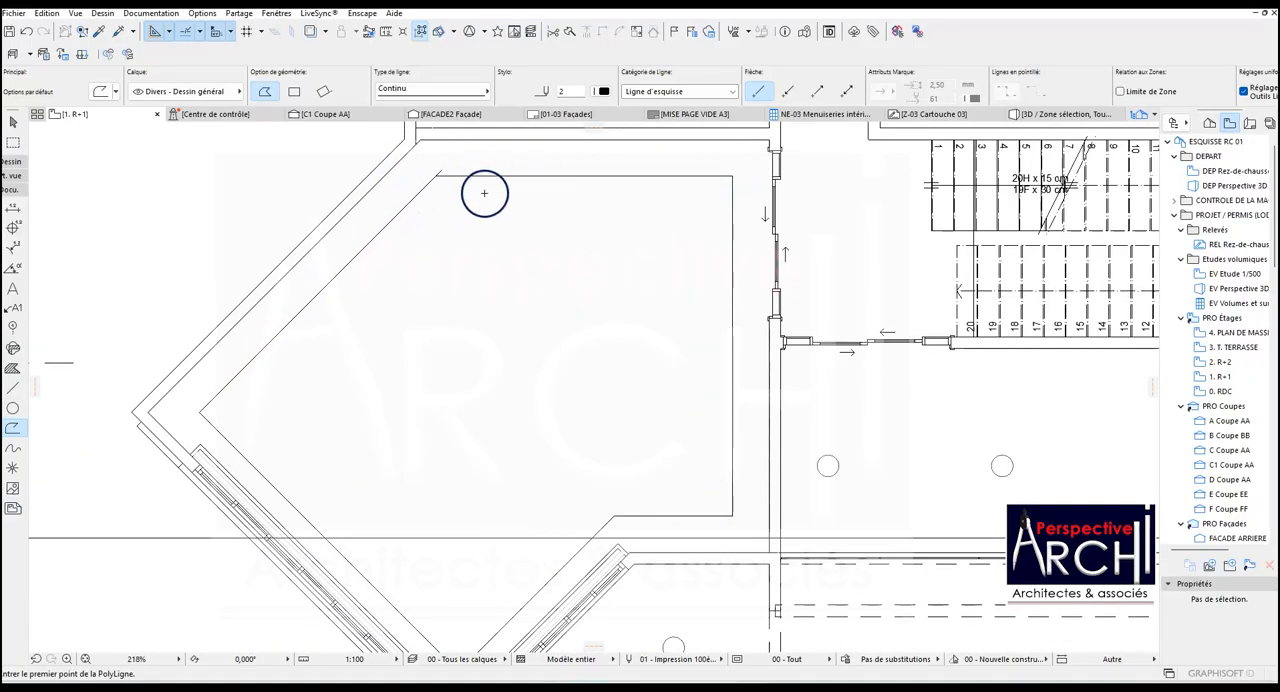
pyautogui.scroll(3, 460, 182)
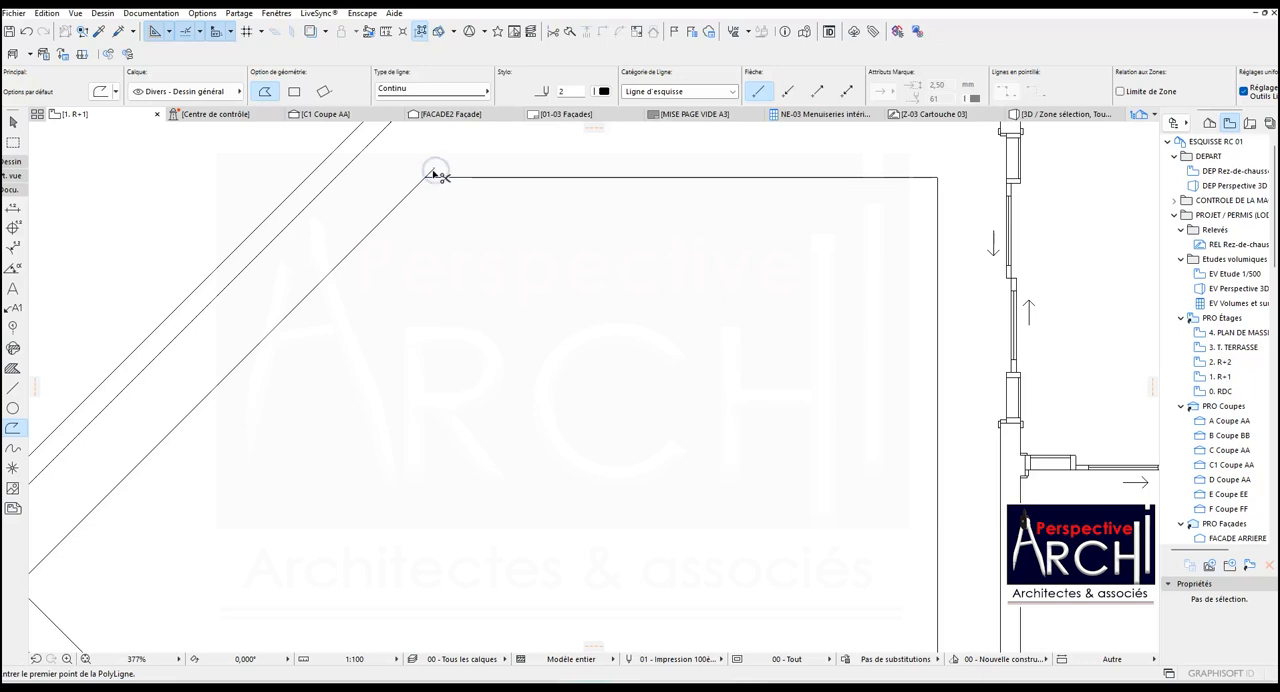
pyautogui.scroll(-7, 432, 174)
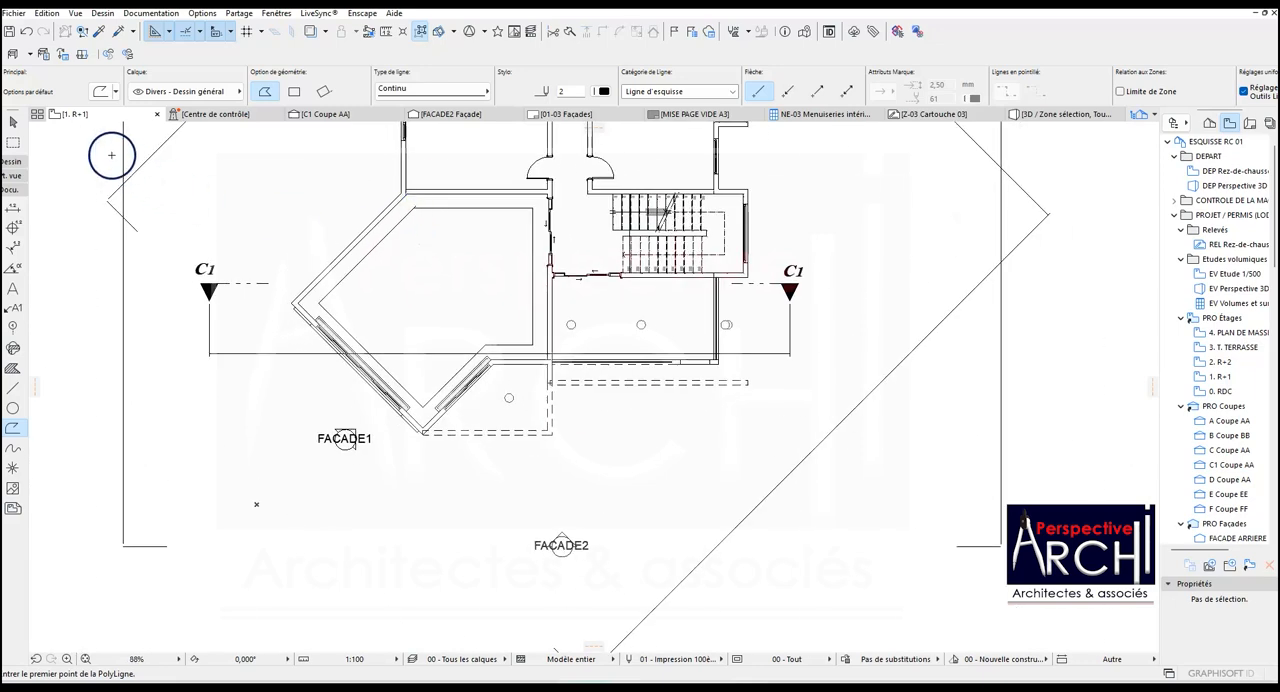
pyautogui.click(13, 146)
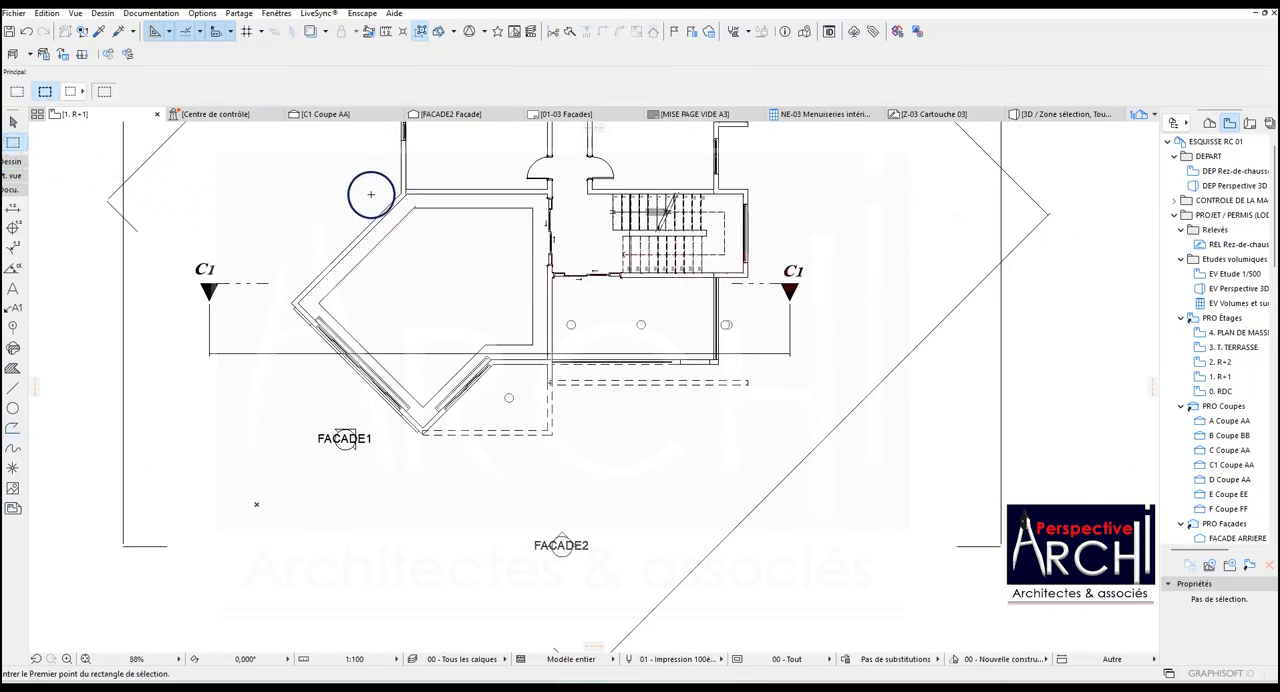
pyautogui.click(290, 165)
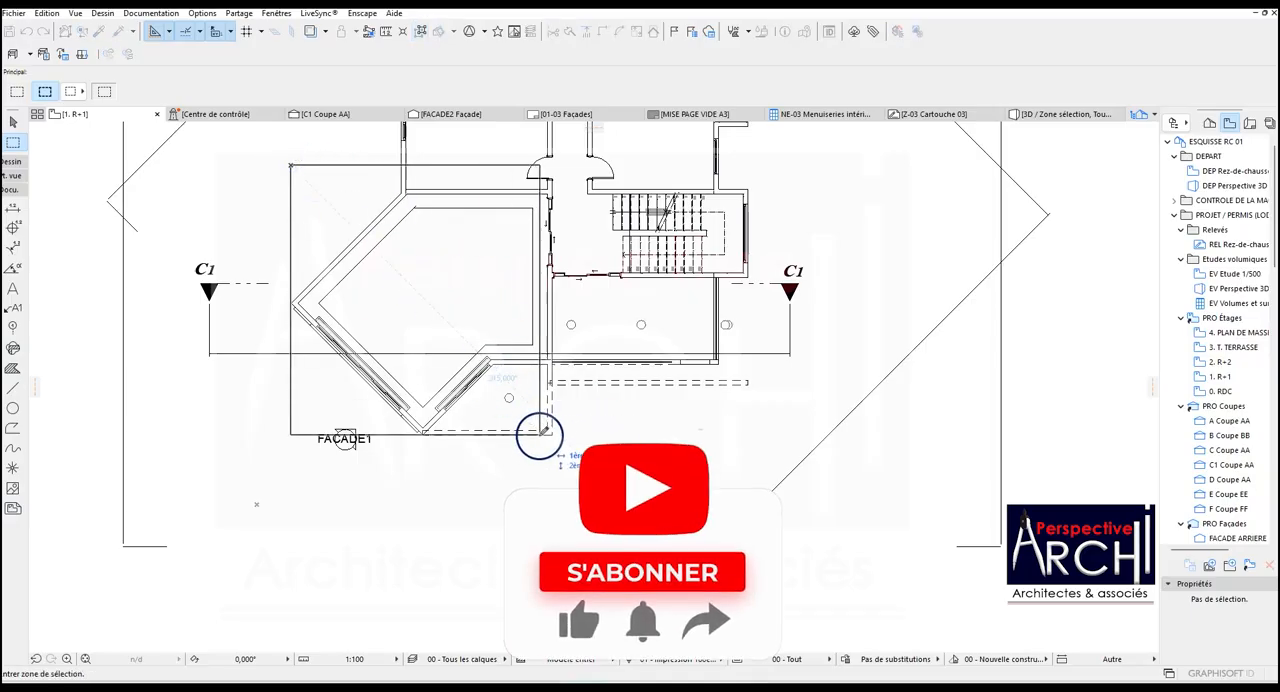
pyautogui.click(546, 447)
pyautogui.rightClick(817, 222)
pyautogui.click(980, 441)
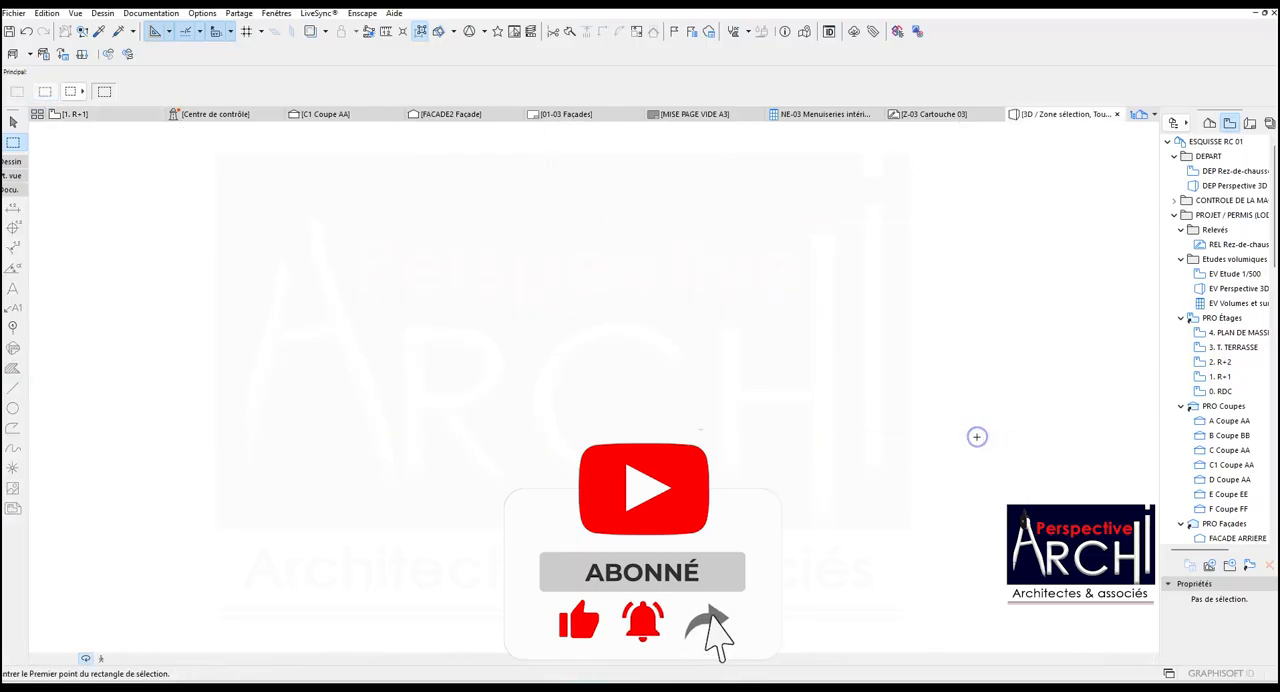
pyautogui.keyDown('shift'); pyautogui.moveTo(567, 374); pyautogui.dragTo(440, 315, button='middle'); pyautogui.keyUp('shift')
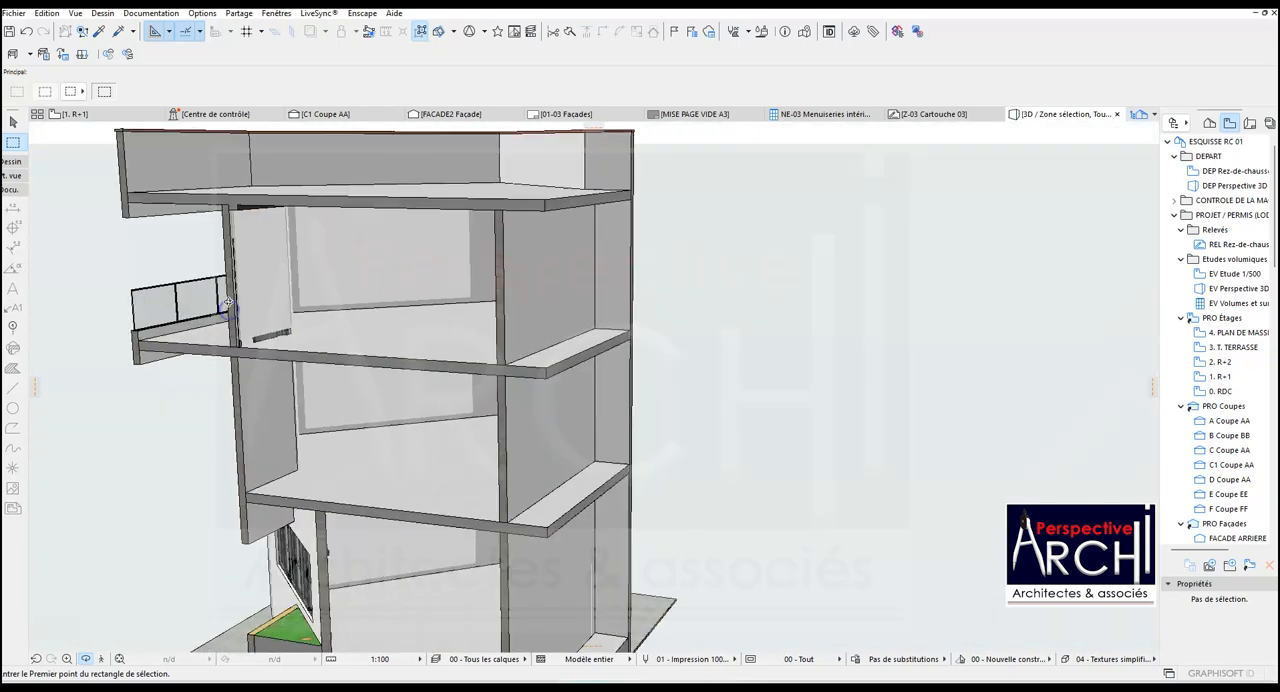
# Return to the 1. R+1 floor plan and create a slab filling the polygonal room up to its inner wall faces.
pyautogui.click(60, 114)
pyautogui.scroll(3, 377, 250)
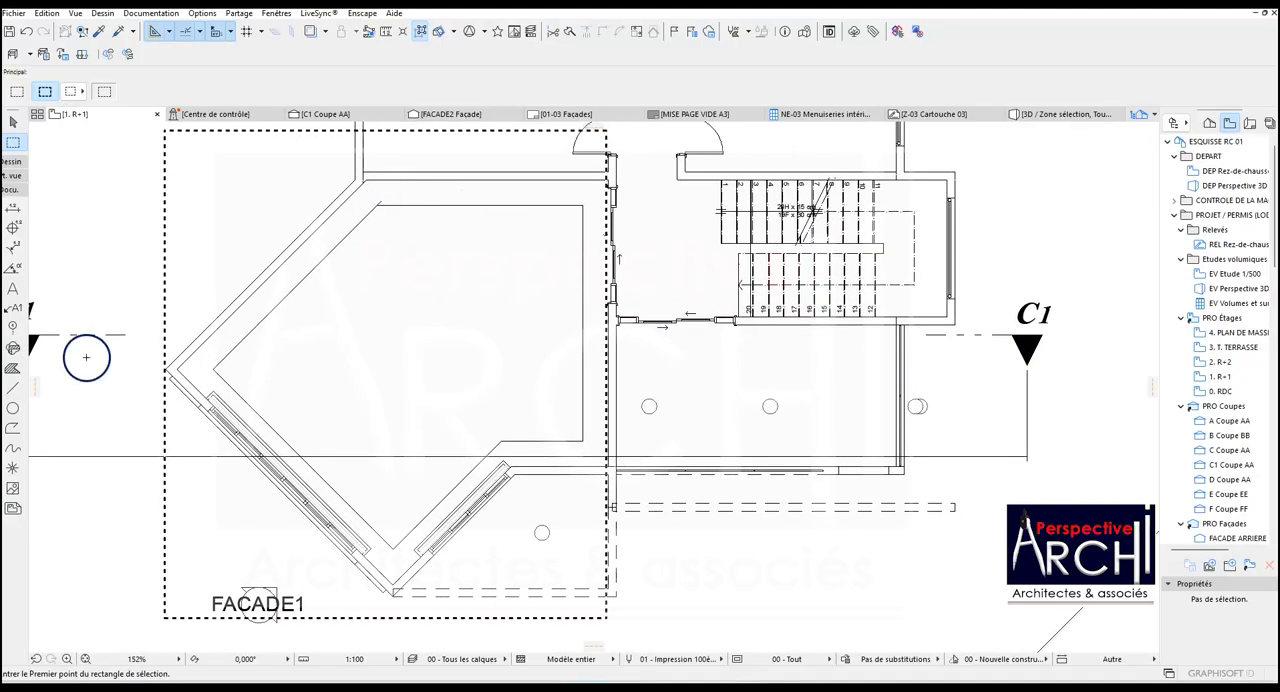
pyautogui.click(12, 162)
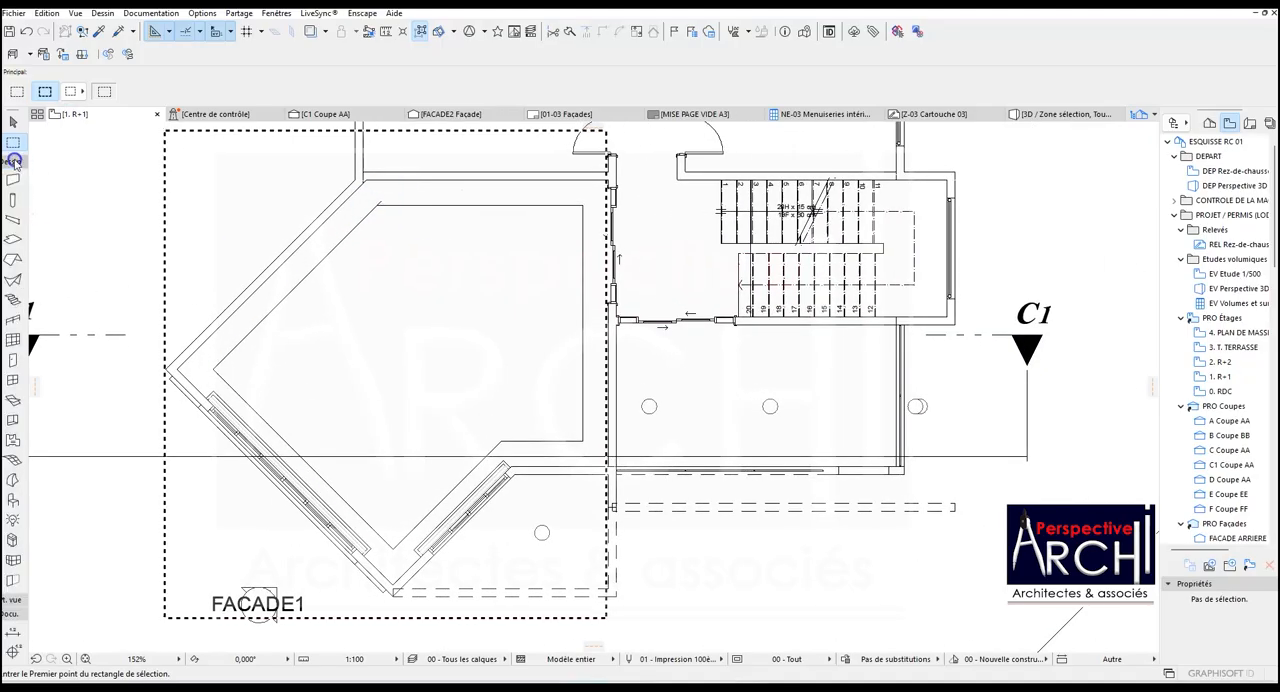
pyautogui.click(12, 238)
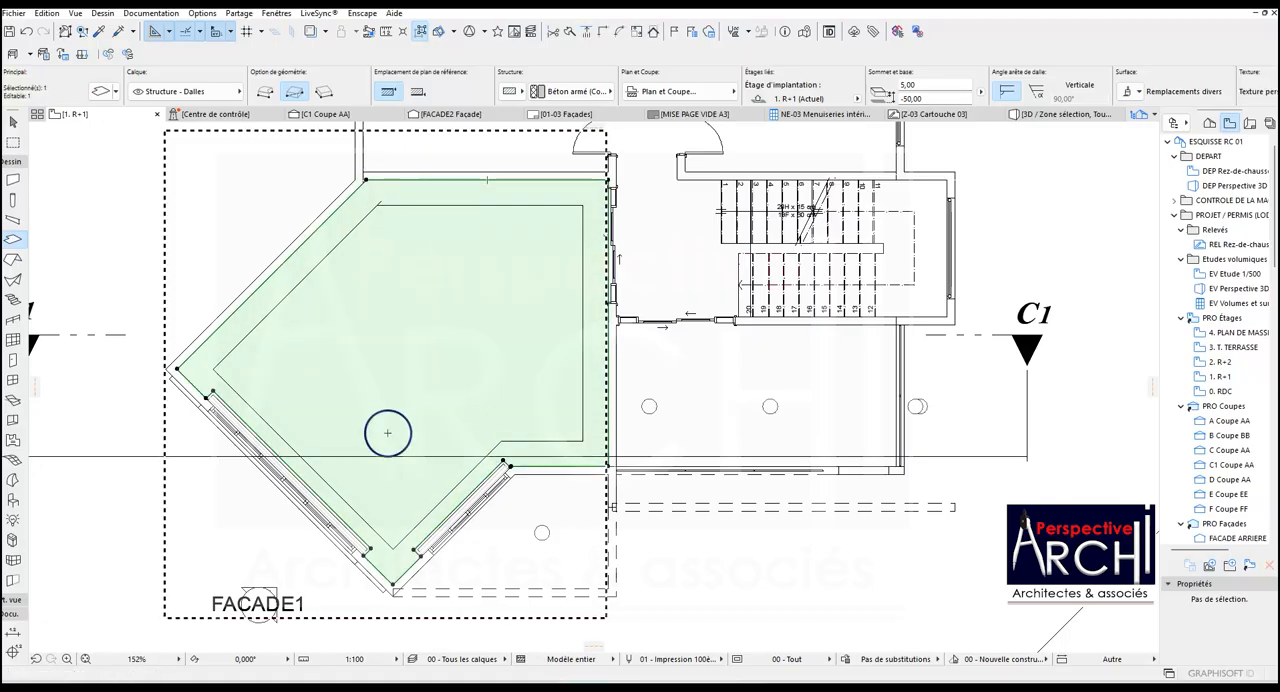
# Offset the slab's edge along the longer window outward to line up with the adjoining inner wall face.
pyautogui.scroll(5, 268, 438)
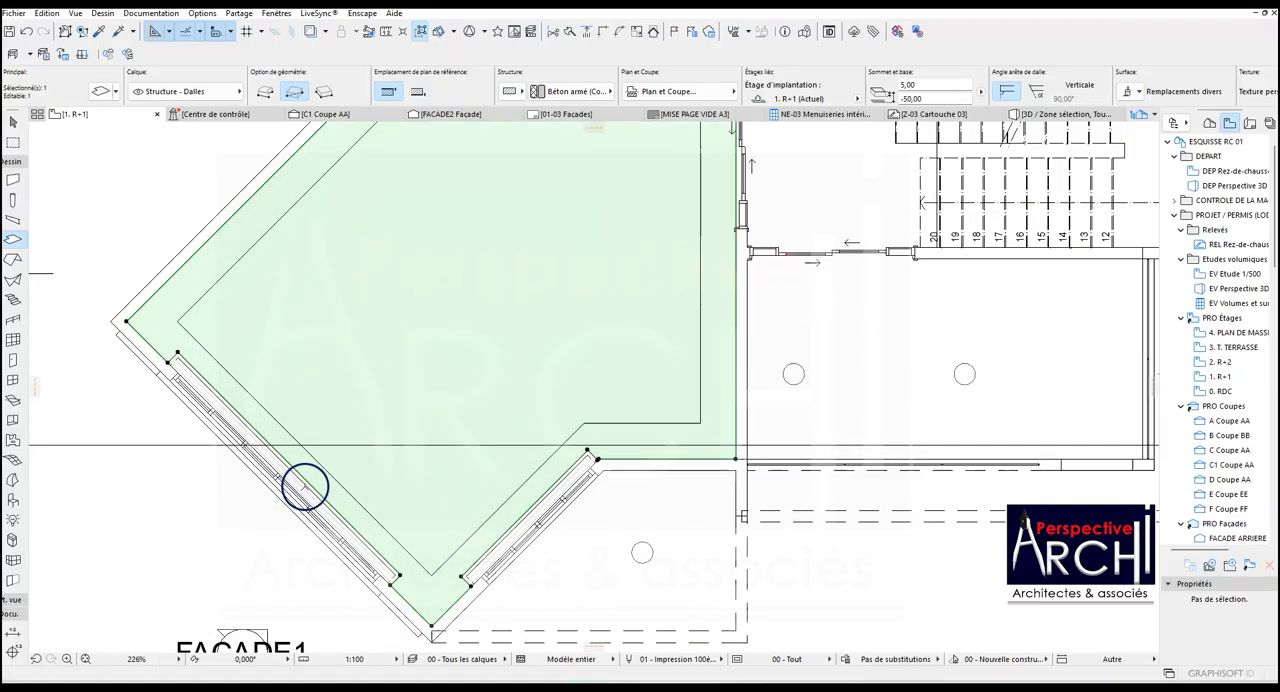
pyautogui.click(169, 355)
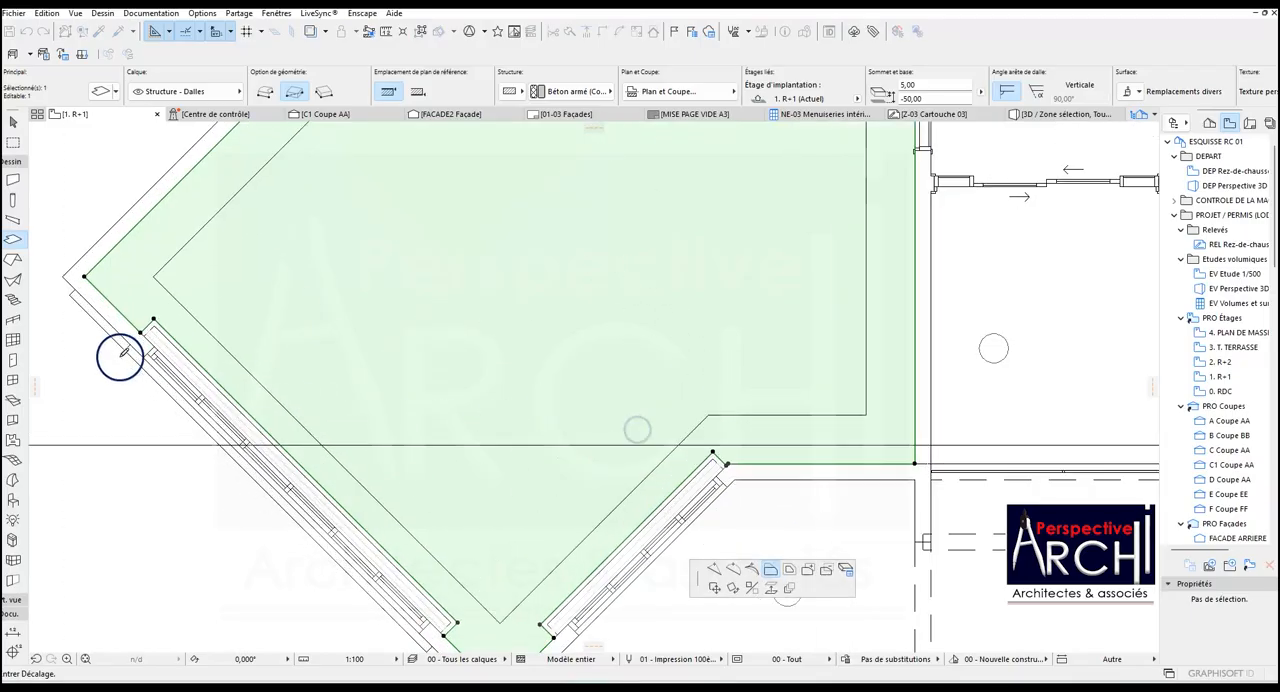
pyautogui.scroll(4, 163, 313)
pyautogui.click(158, 311)
pyautogui.scroll(-5, 294, 363)
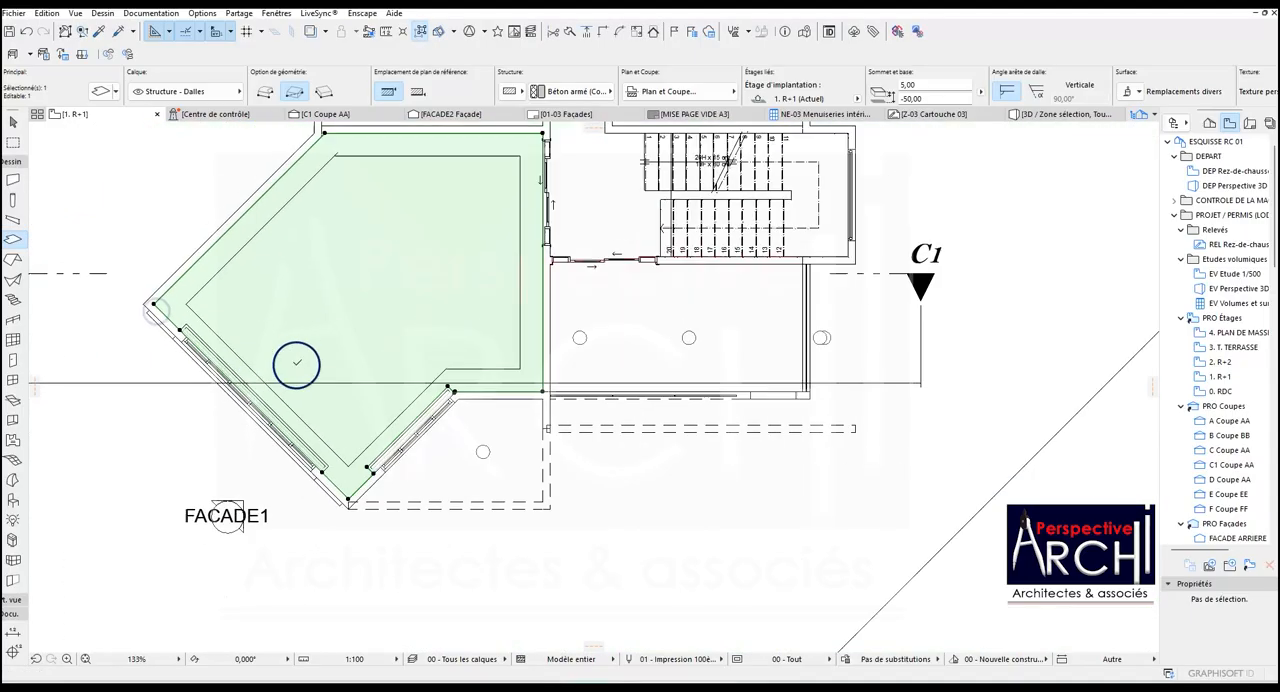
# Offset the slab's edge along the shorter window outward to line up with the adjoining inner wall face.
pyautogui.scroll(5, 402, 366)
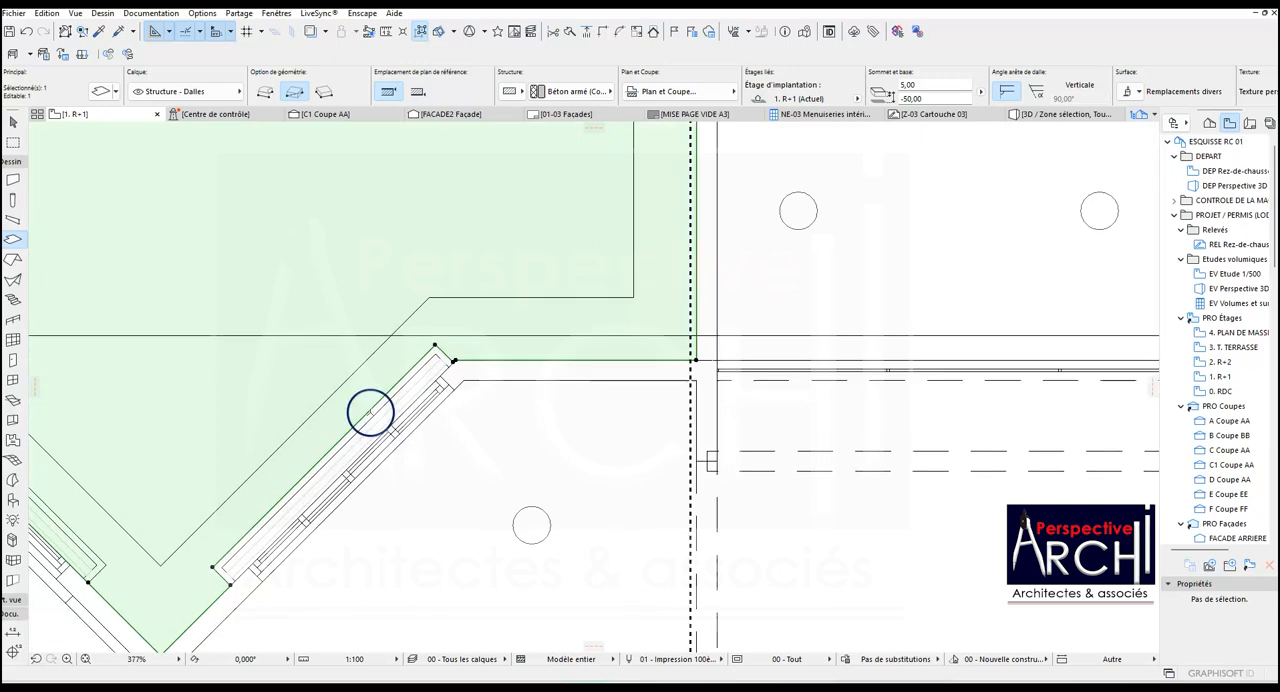
pyautogui.click(371, 409)
pyautogui.scroll(2, 457, 372)
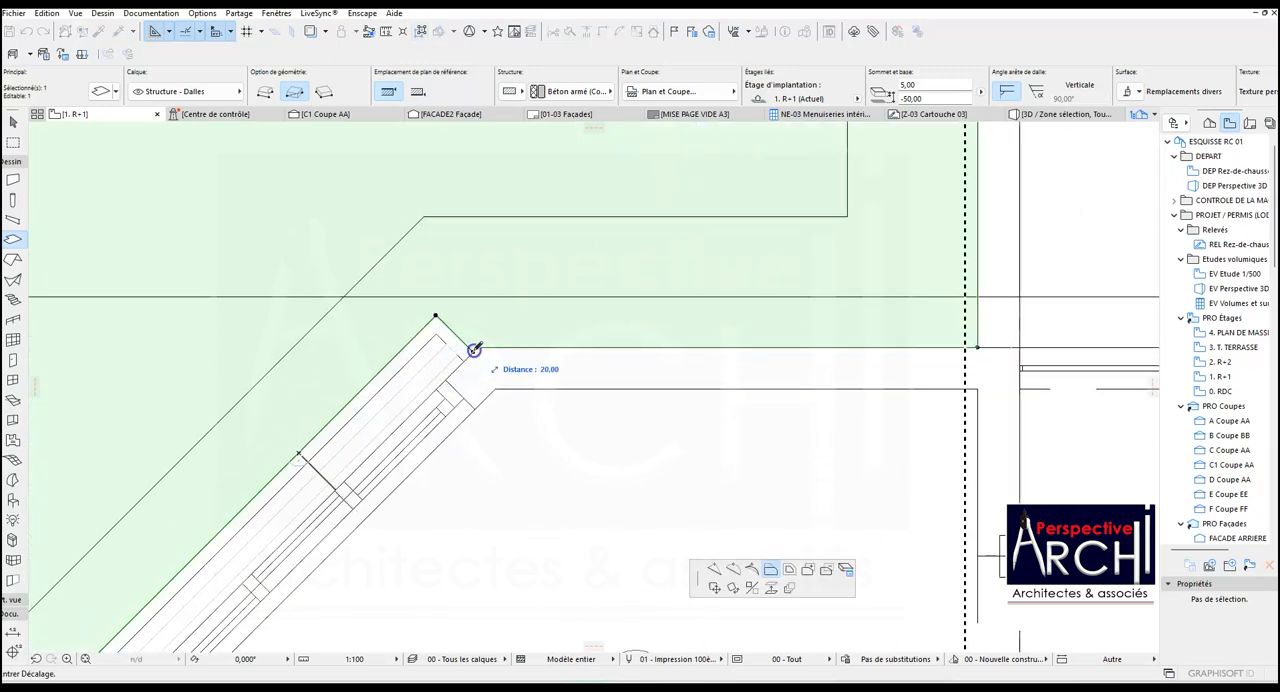
pyautogui.click(474, 350)
pyautogui.scroll(-6, 468, 352)
pyautogui.scroll(-2, 450, 324)
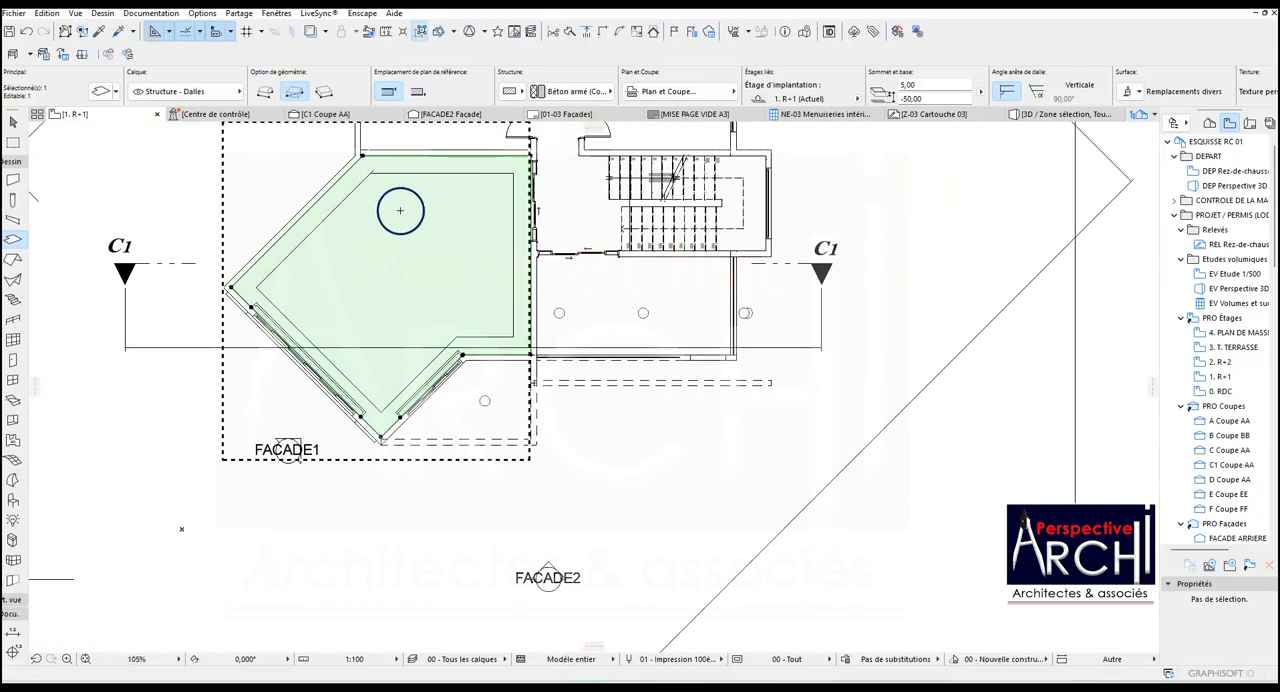
# Subtract the inner polyline's area from the slab, leaving a band around the room's perimeter.
pyautogui.click(361, 157)
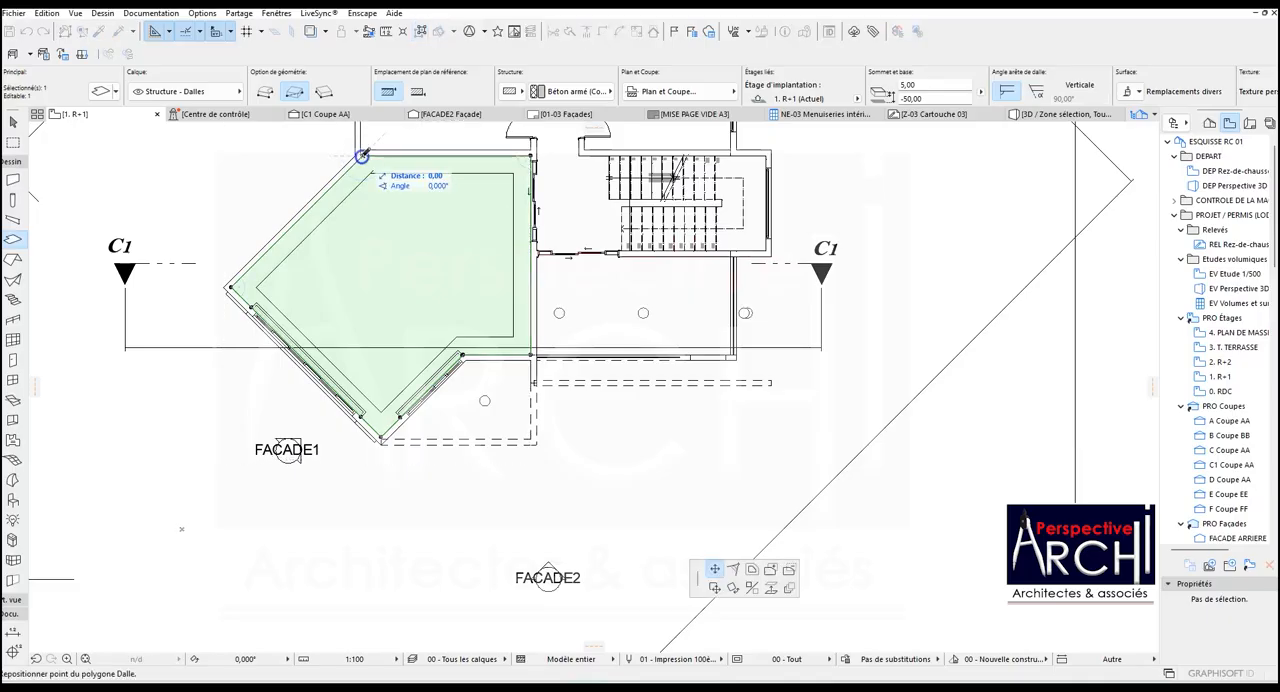
pyautogui.click(790, 574)
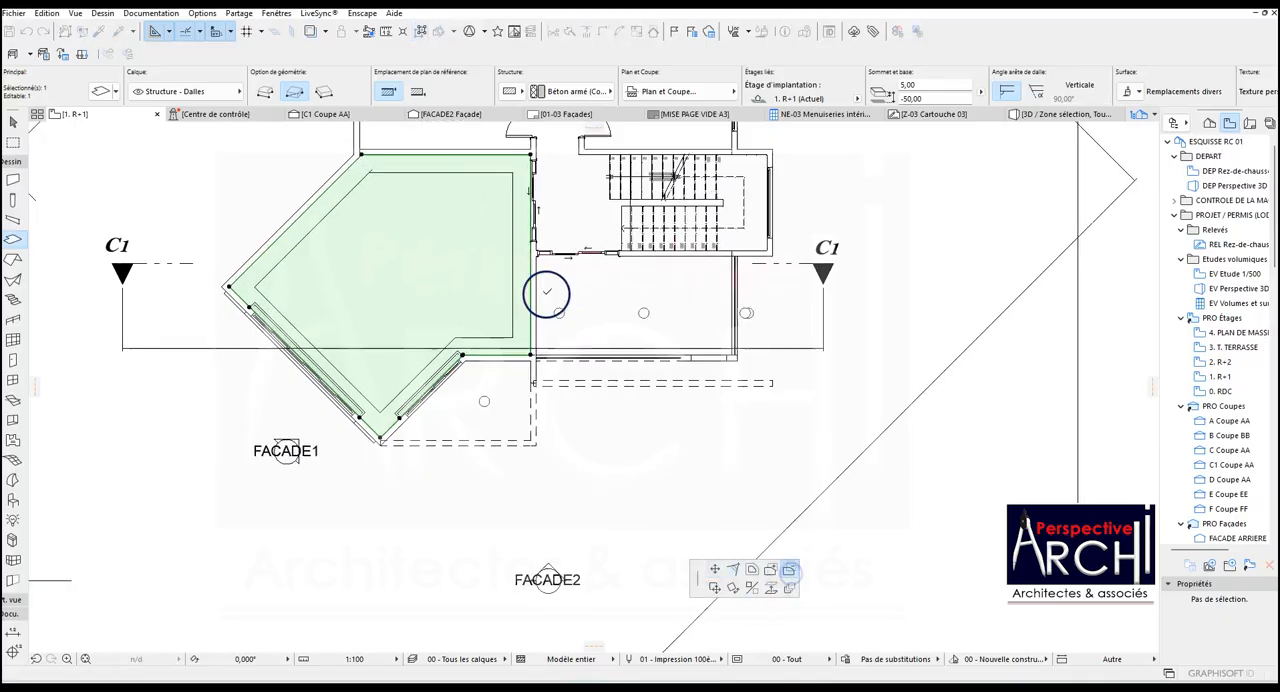
pyautogui.scroll(2, 549, 296)
pyautogui.scroll(-3, 444, 300)
pyautogui.press('space')
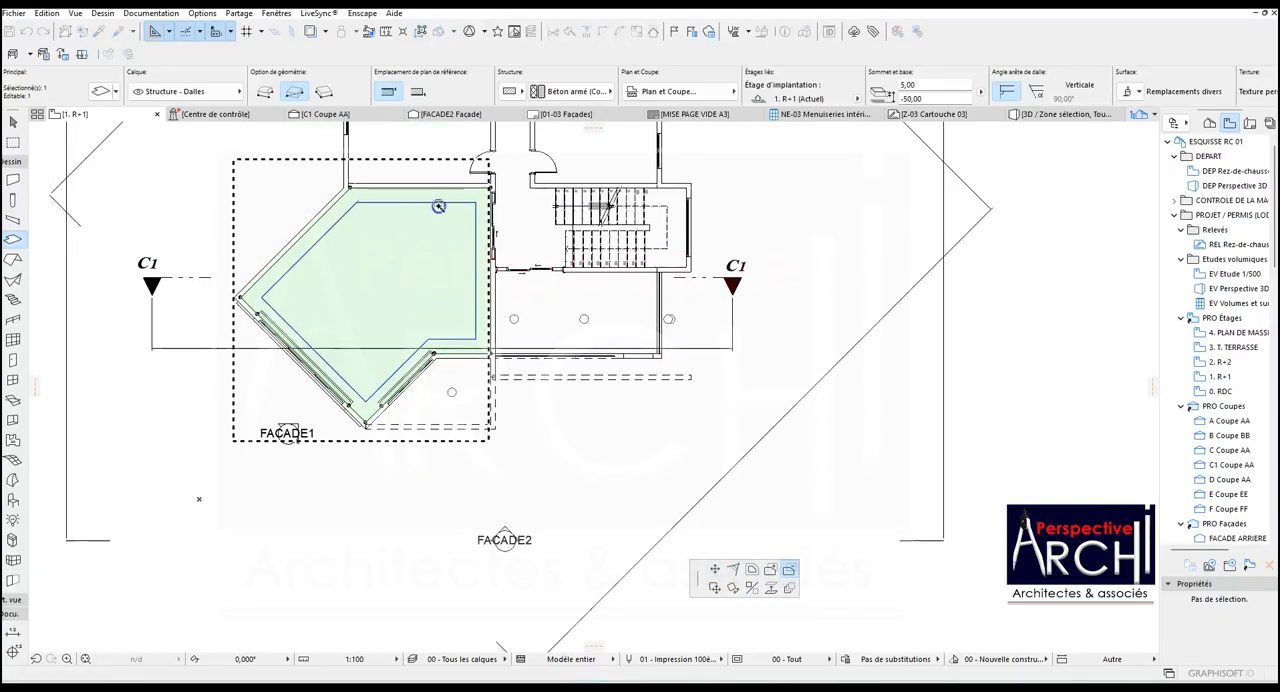
pyautogui.click(432, 202)
# Set the perimeter band slab's base offset to 280,00 above the 1. R+1 storey.
pyautogui.scroll(3, 351, 271)
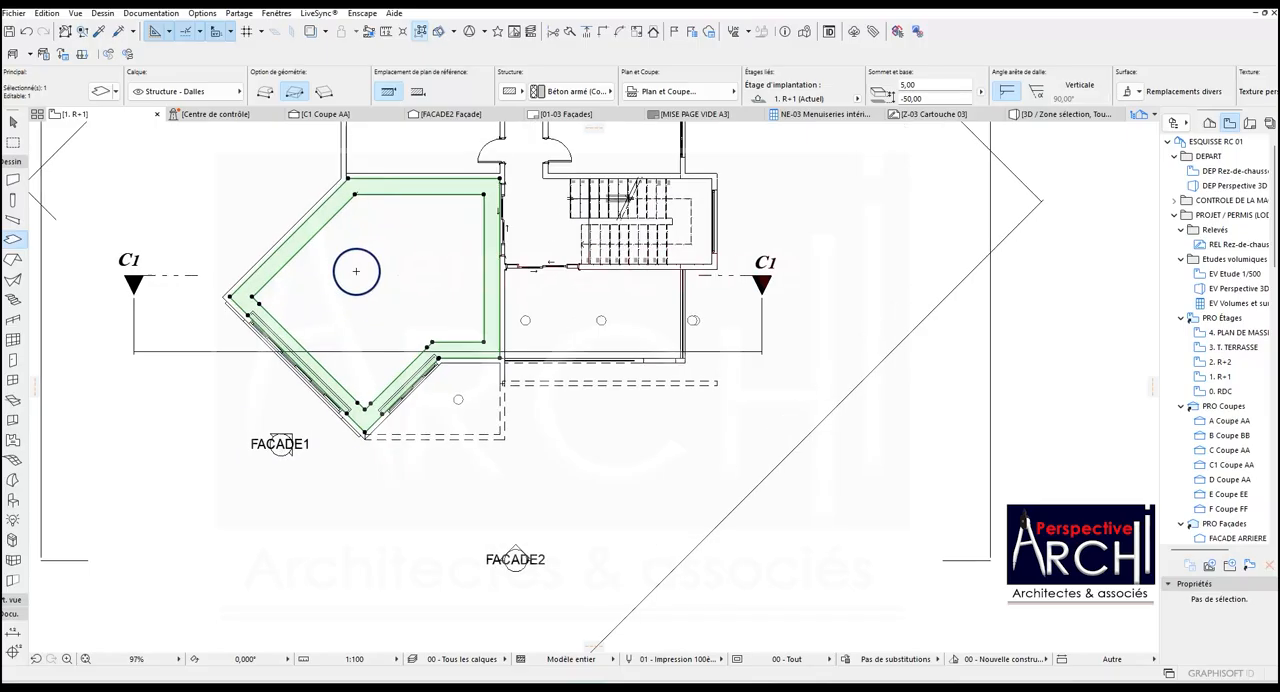
pyautogui.scroll(-3, 416, 290)
pyautogui.scroll(3, 416, 290)
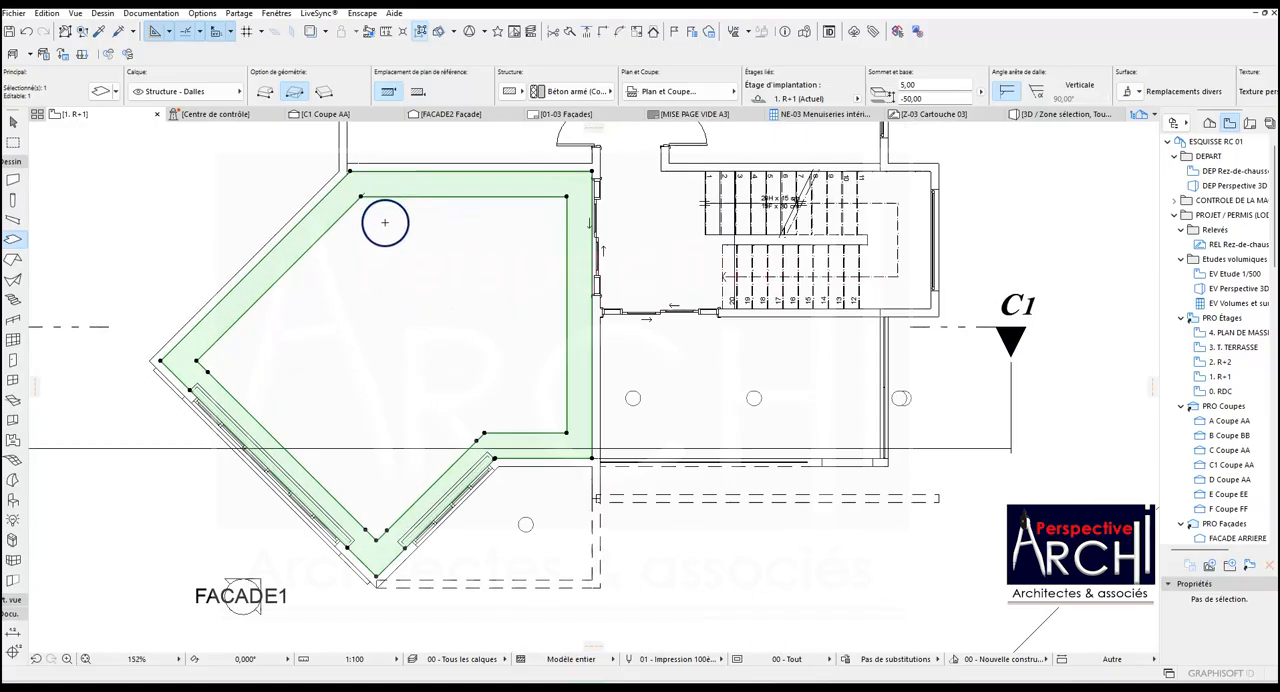
pyautogui.click(900, 99)
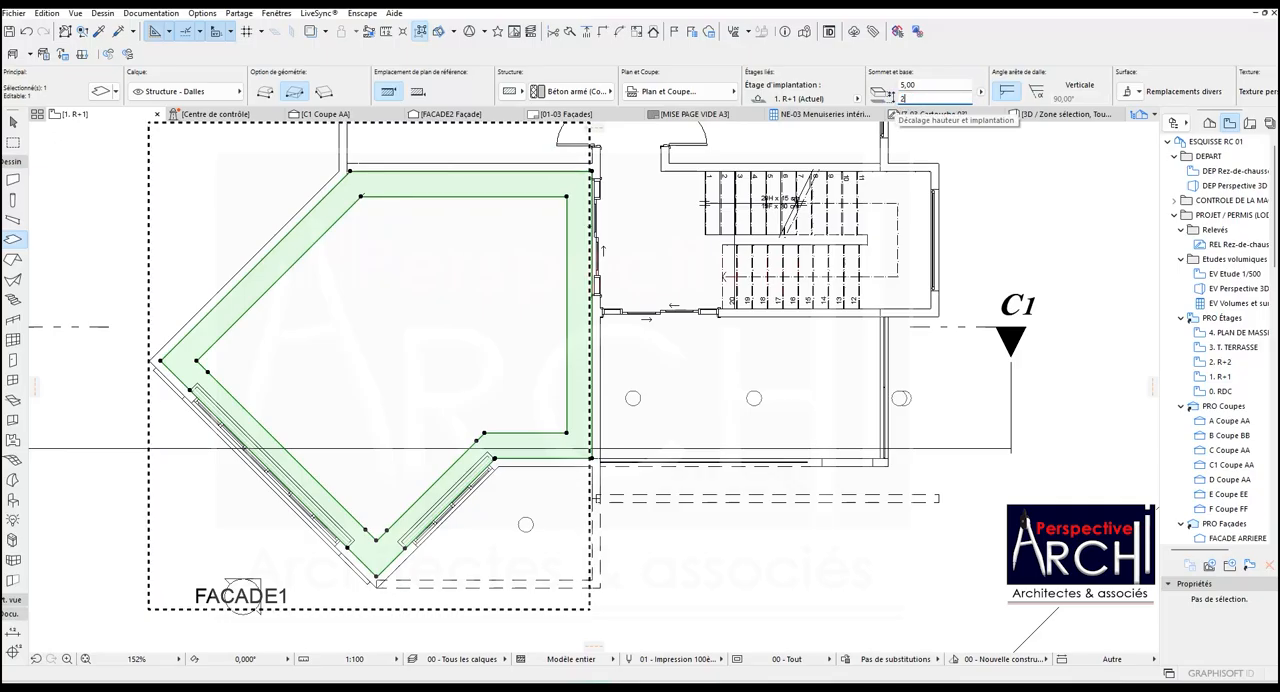
pyautogui.write('280,00')
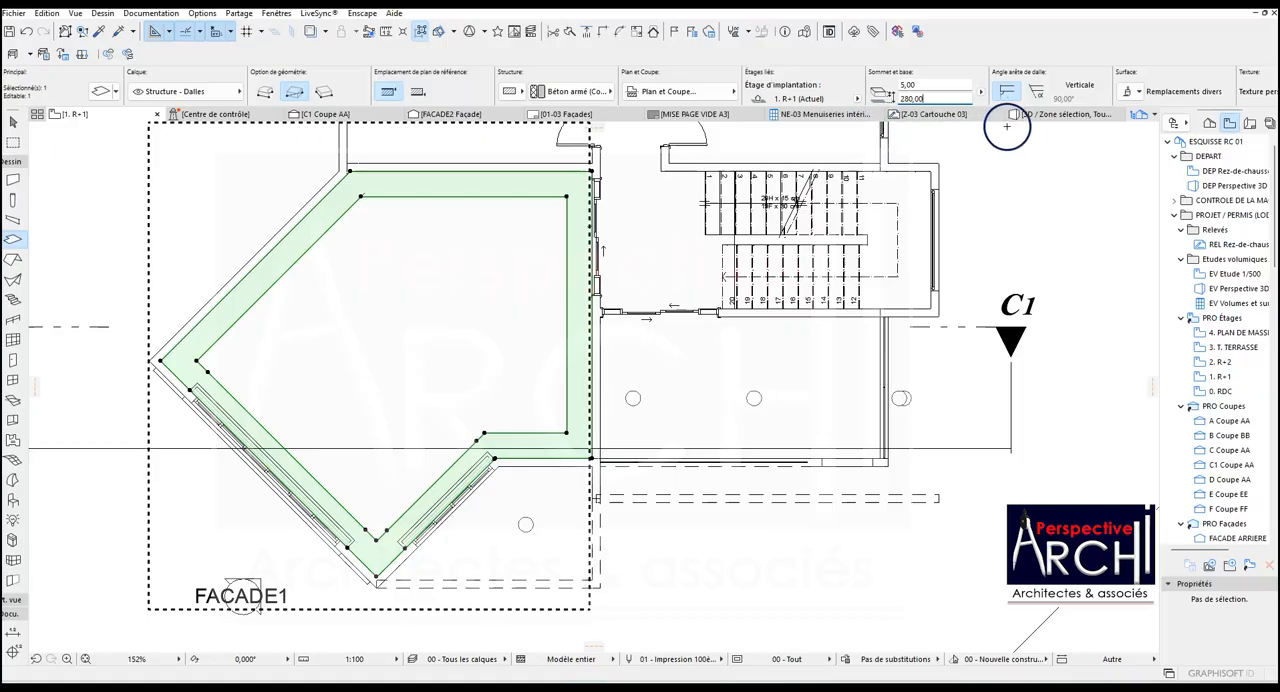
# Open the 3D view and examine the perimeter ceiling band from below inside the R+1 room.
pyautogui.click(1037, 114)
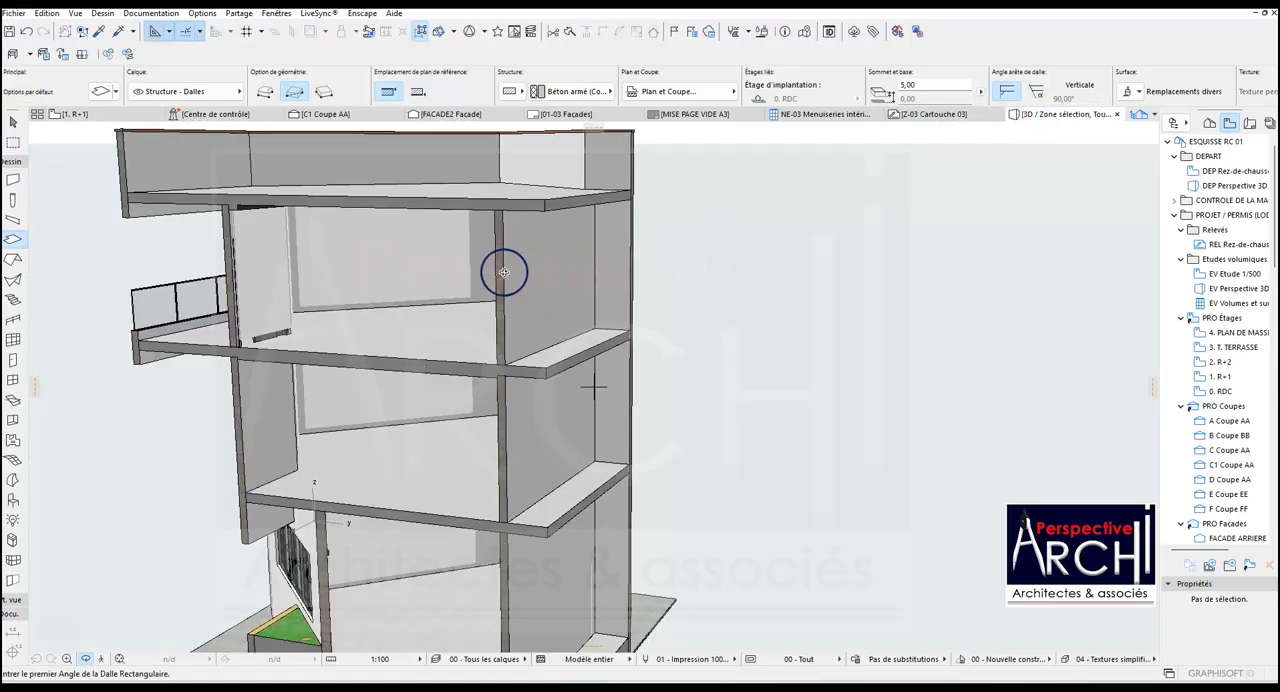
pyautogui.scroll(5, 504, 272)
pyautogui.keyDown('shift'); pyautogui.moveTo(519, 239); pyautogui.dragTo(712, 289, button='middle'); pyautogui.keyUp('shift')
pyautogui.scroll(5, 704, 322)
pyautogui.keyDown('shift'); pyautogui.moveTo(656, 370); pyautogui.dragTo(750, 301, button='middle'); pyautogui.keyUp('shift')
pyautogui.scroll(3, 649, 269)
pyautogui.keyDown('shift'); pyautogui.moveTo(649, 269); pyautogui.dragTo(476, 347, button='middle'); pyautogui.keyUp('shift')
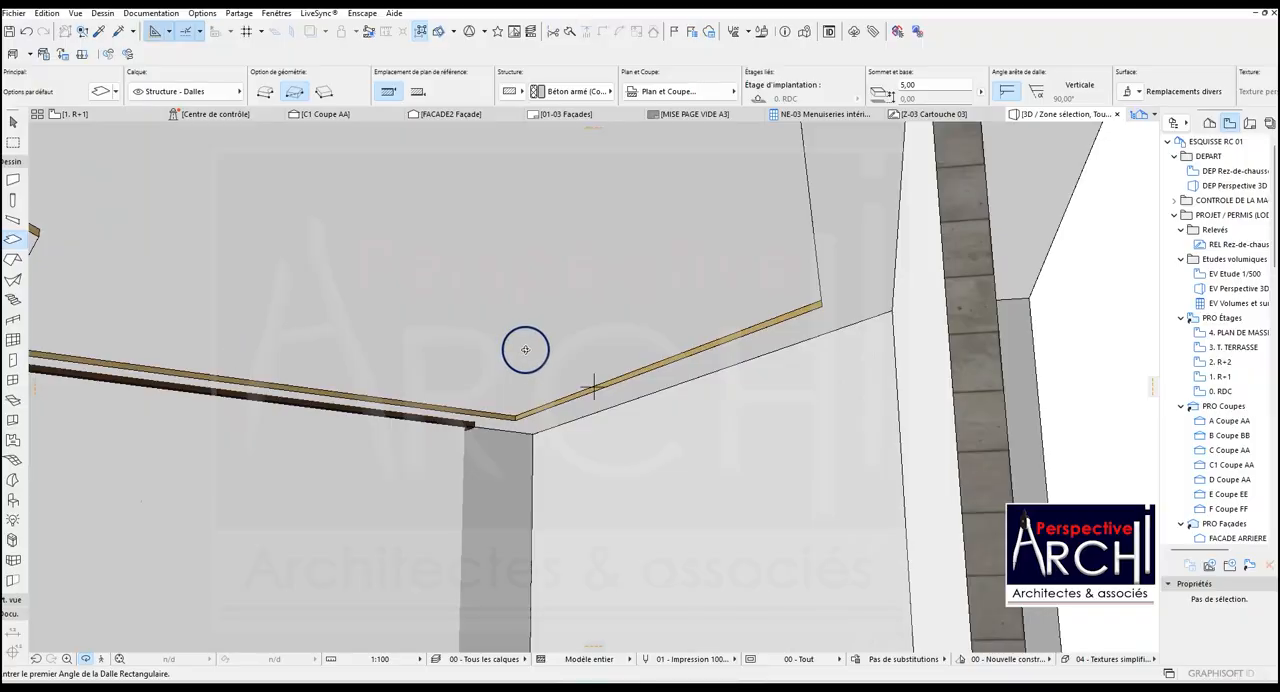
pyautogui.scroll(-5, 525, 349)
pyautogui.press('Escape')
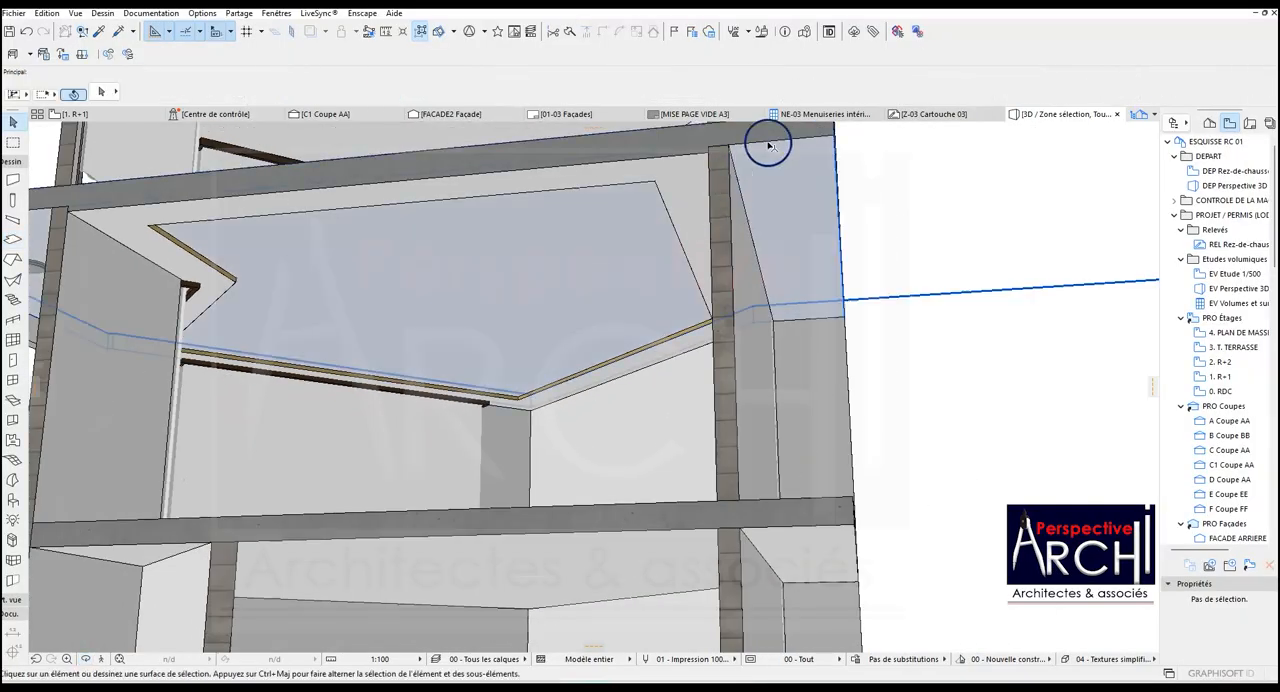
# Check the height settings of the floor slab above the room and the cut exterior wall beside it.
pyautogui.click(768, 146)
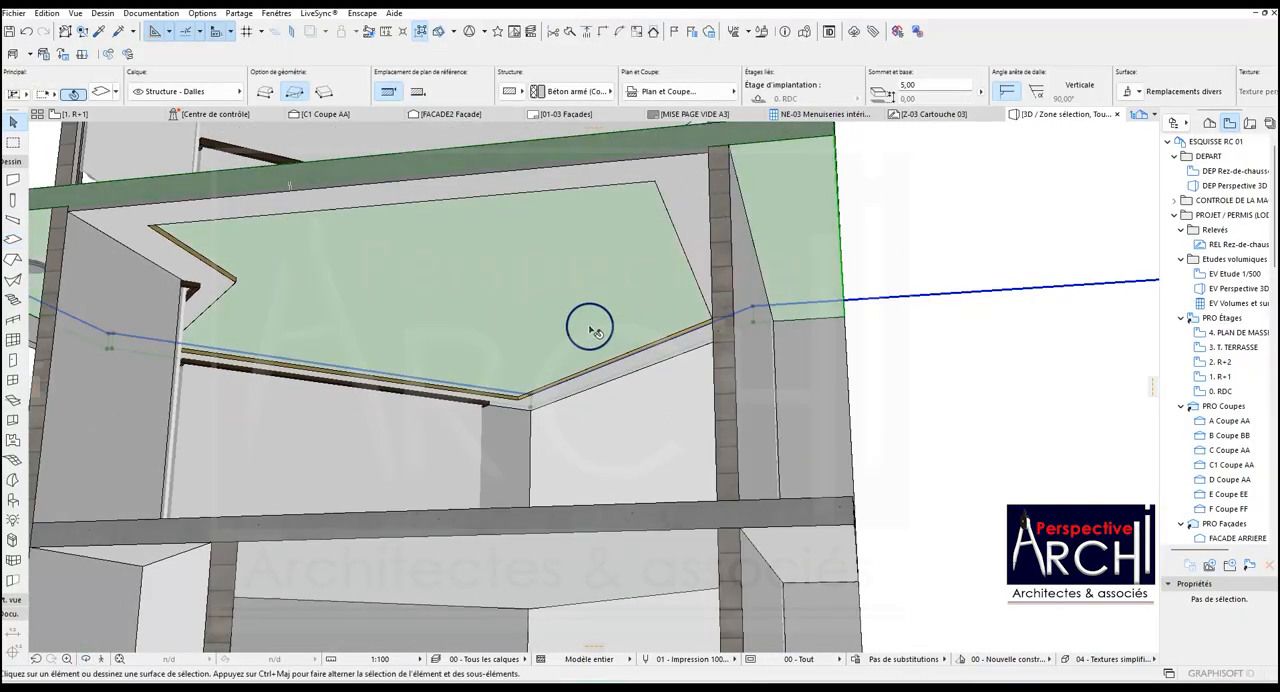
pyautogui.press('Escape')
pyautogui.keyDown('shift'); pyautogui.moveTo(333, 347); pyautogui.dragTo(479, 370, button='middle'); pyautogui.keyUp('shift')
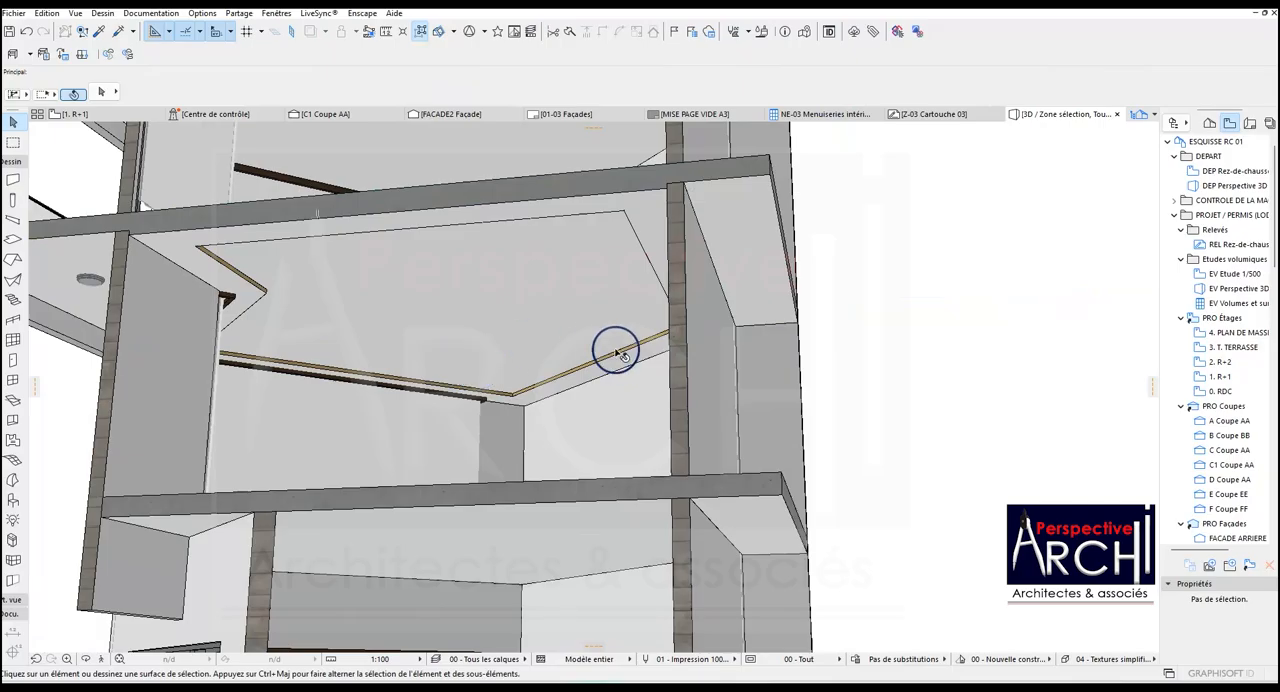
pyautogui.click(677, 401)
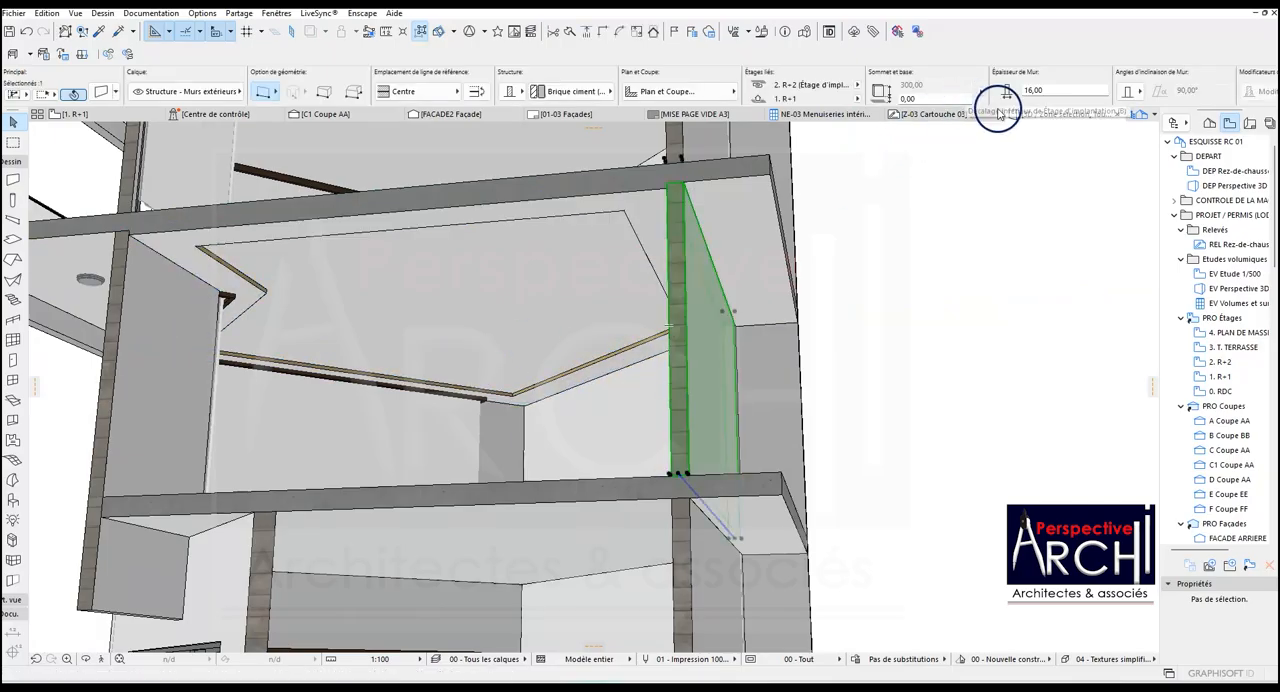
pyautogui.click(839, 140)
pyautogui.scroll(3, 600, 215)
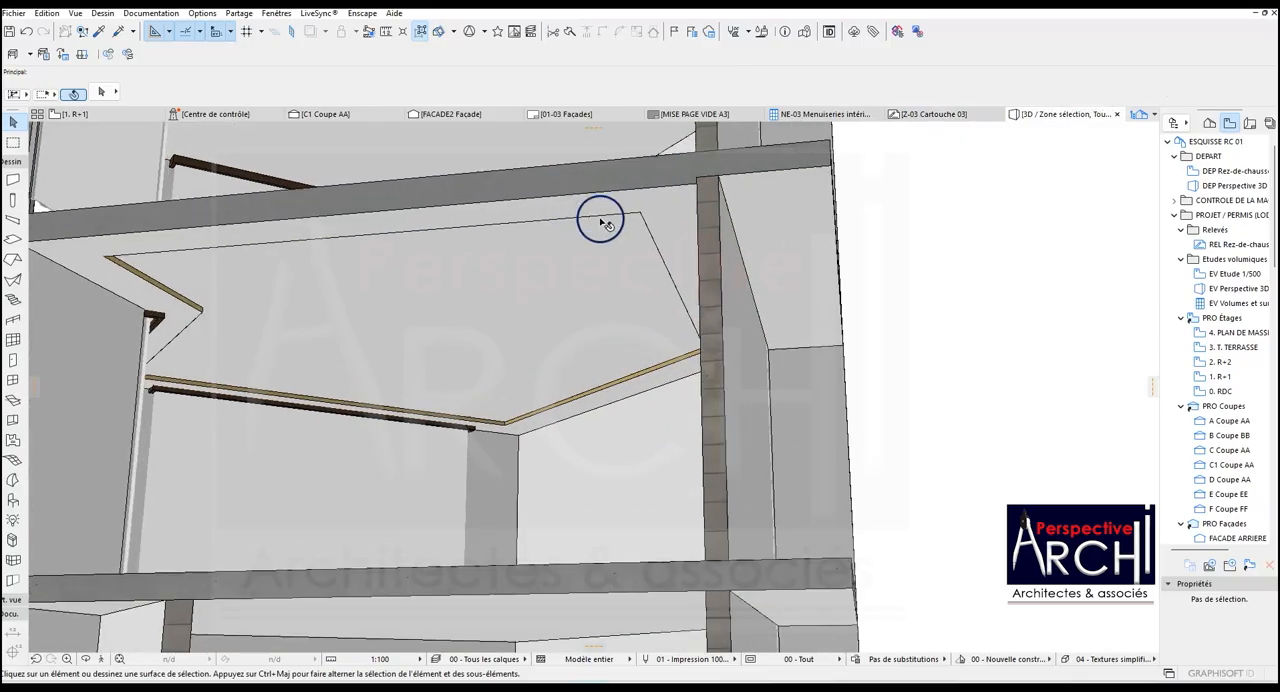
pyautogui.scroll(-4, 683, 314)
pyautogui.scroll(1, 346, 249)
pyautogui.scroll(1, 357, 346)
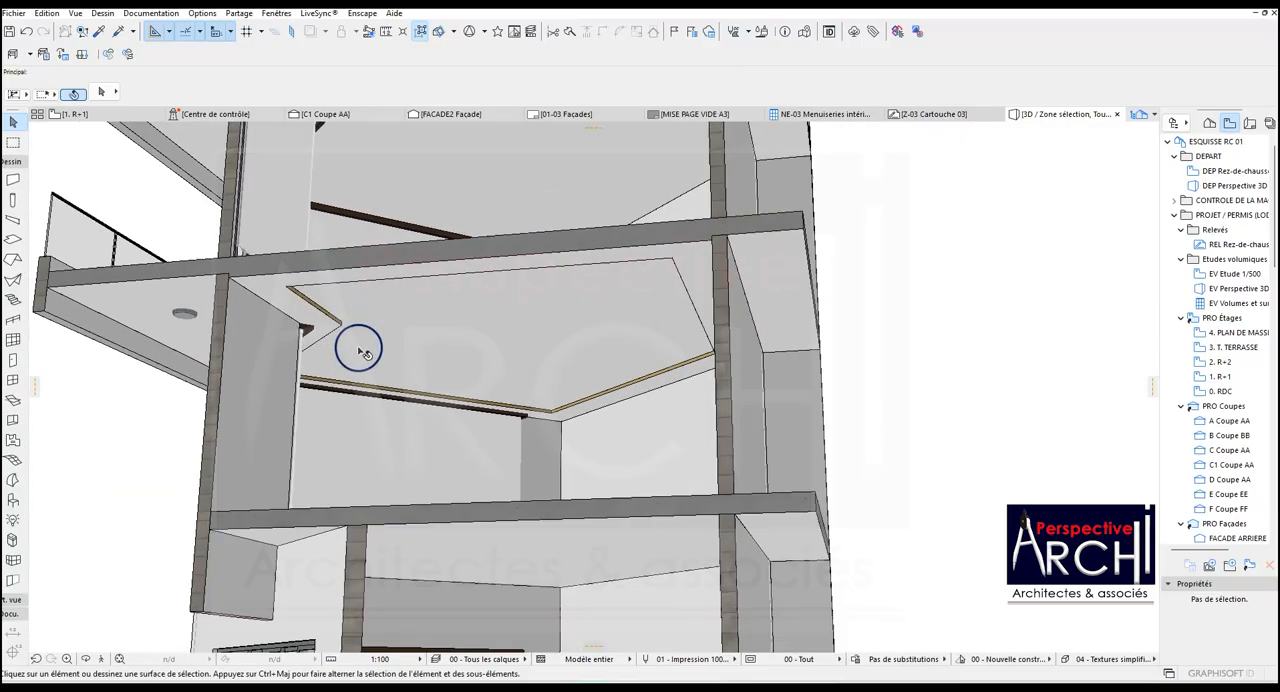
# Try an offset of 290,00 above the R+1 storey for the ceiling band slab.
pyautogui.scroll(1, 340, 316)
pyautogui.click(276, 279)
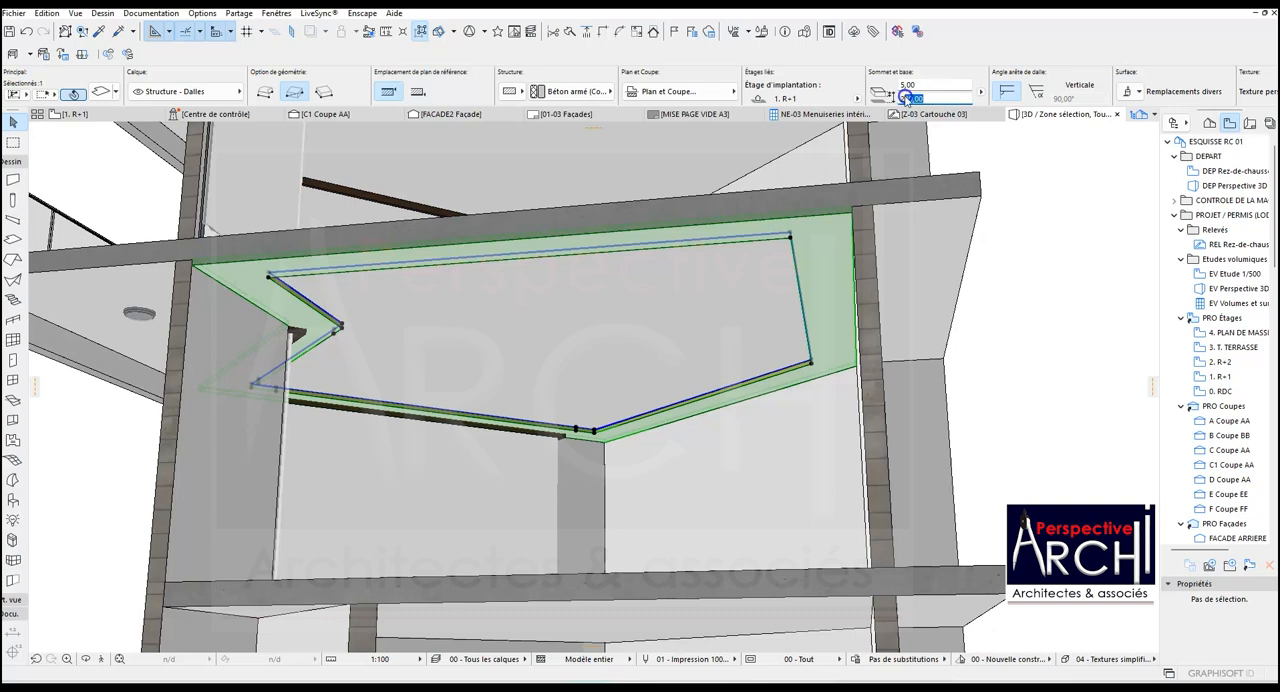
pyautogui.press('Return')
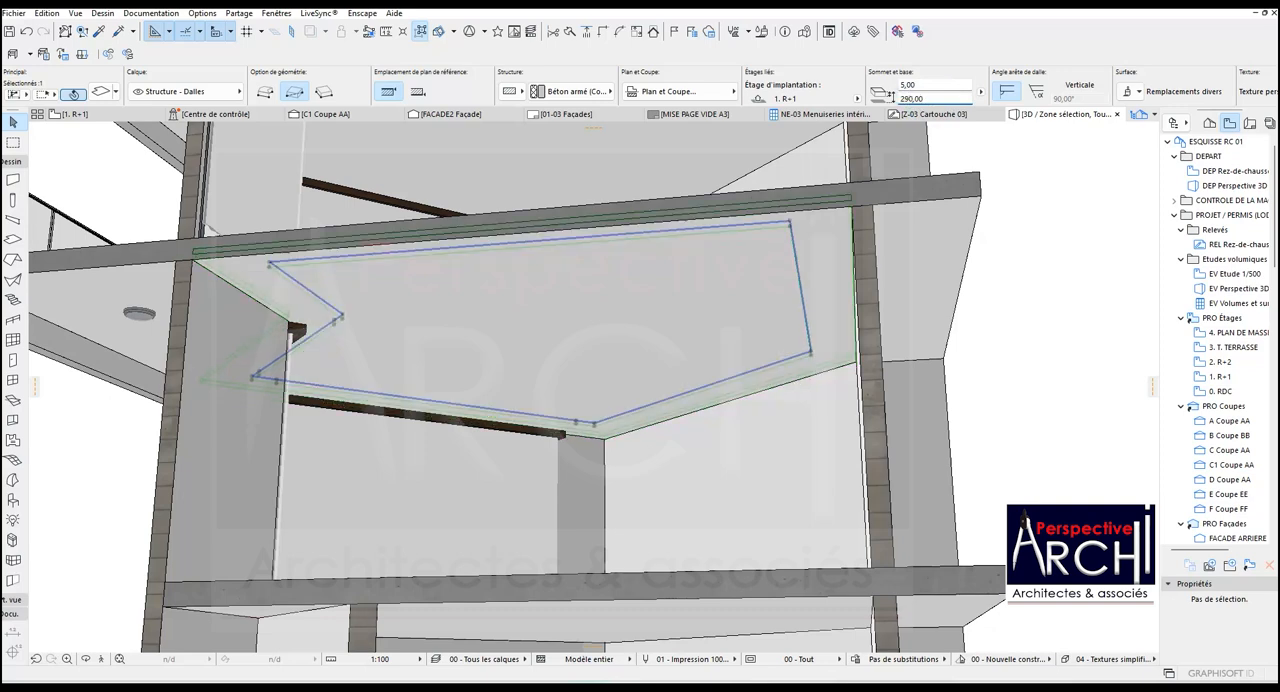
pyautogui.press('Escape')
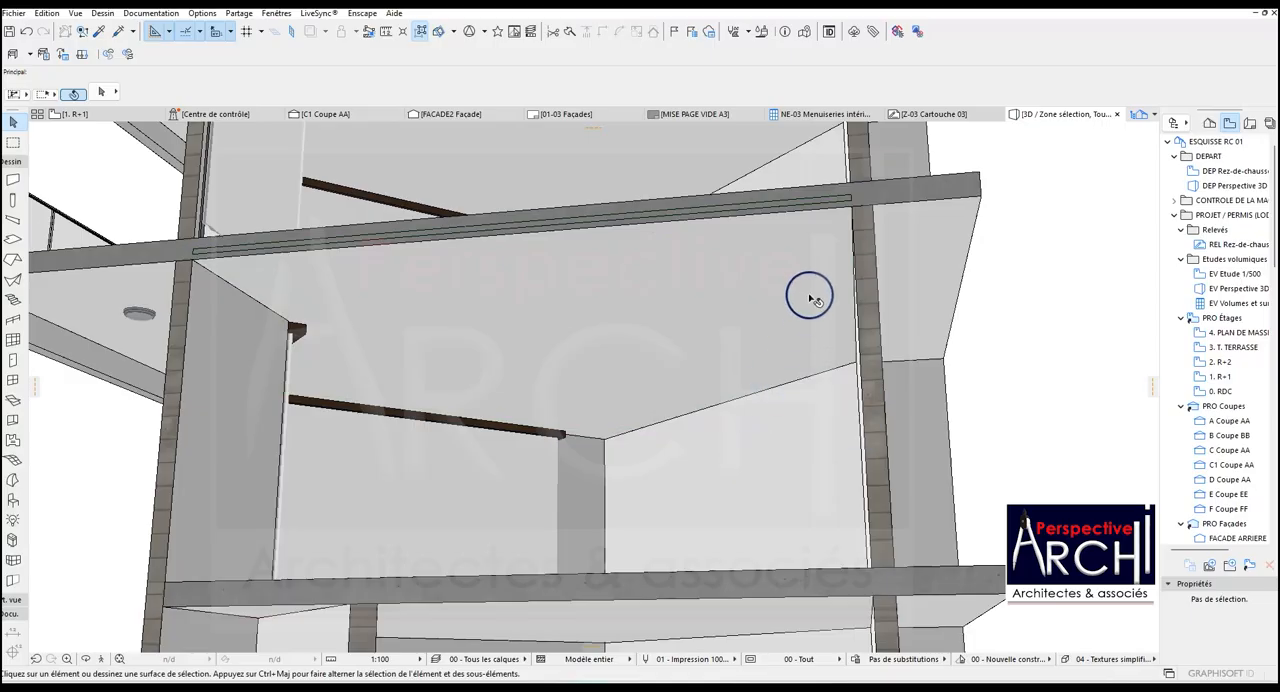
pyautogui.hotkey('ctrl', 'z')
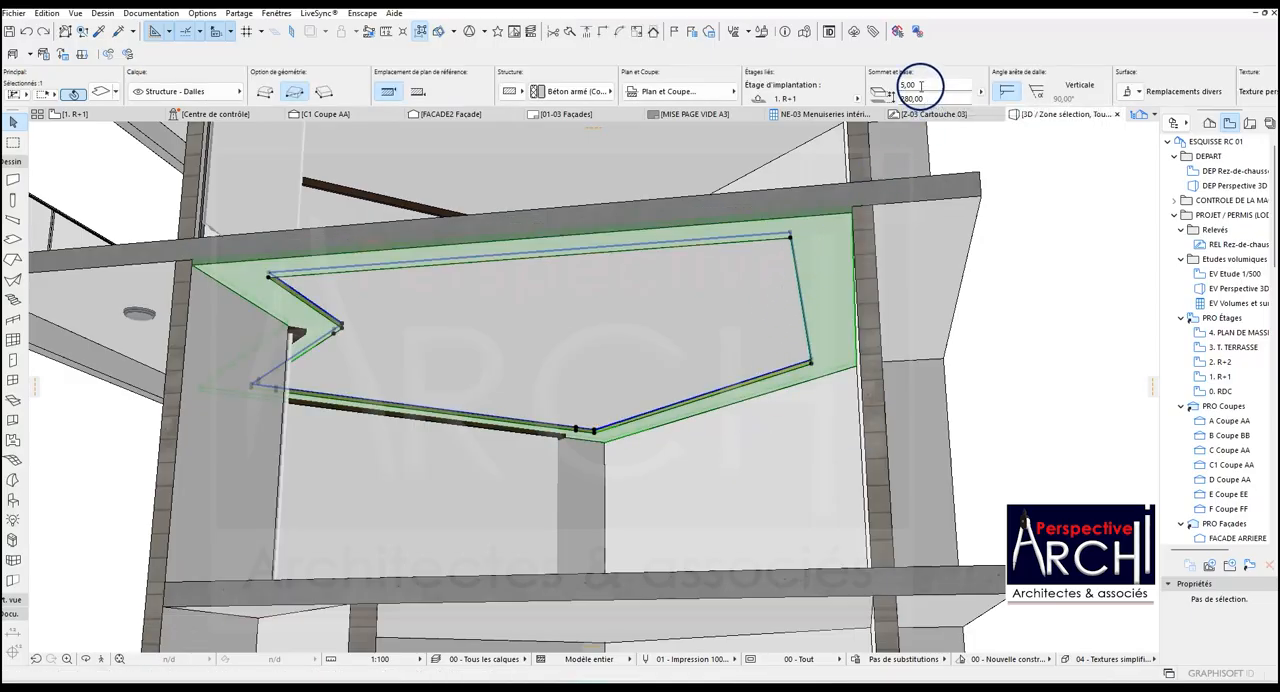
# Try an offset of 285 above the R+1 storey for the ceiling band slab.
pyautogui.click(906, 97)
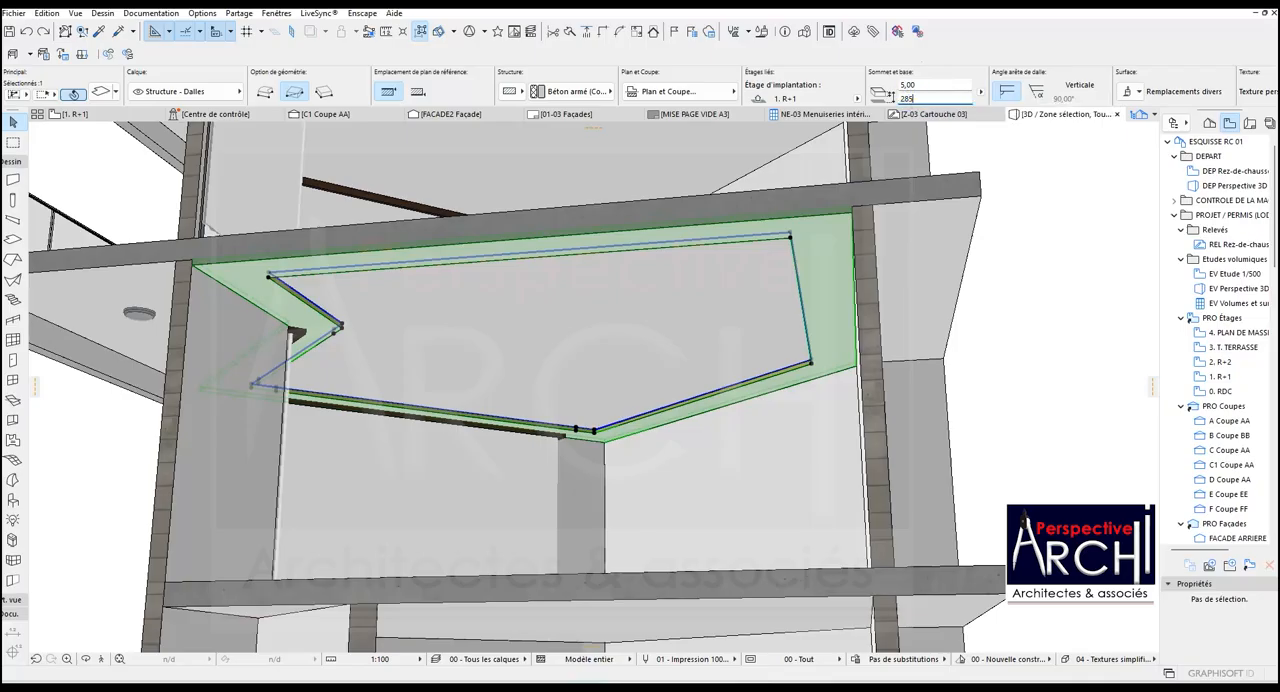
pyautogui.press('Return')
pyautogui.press('Escape')
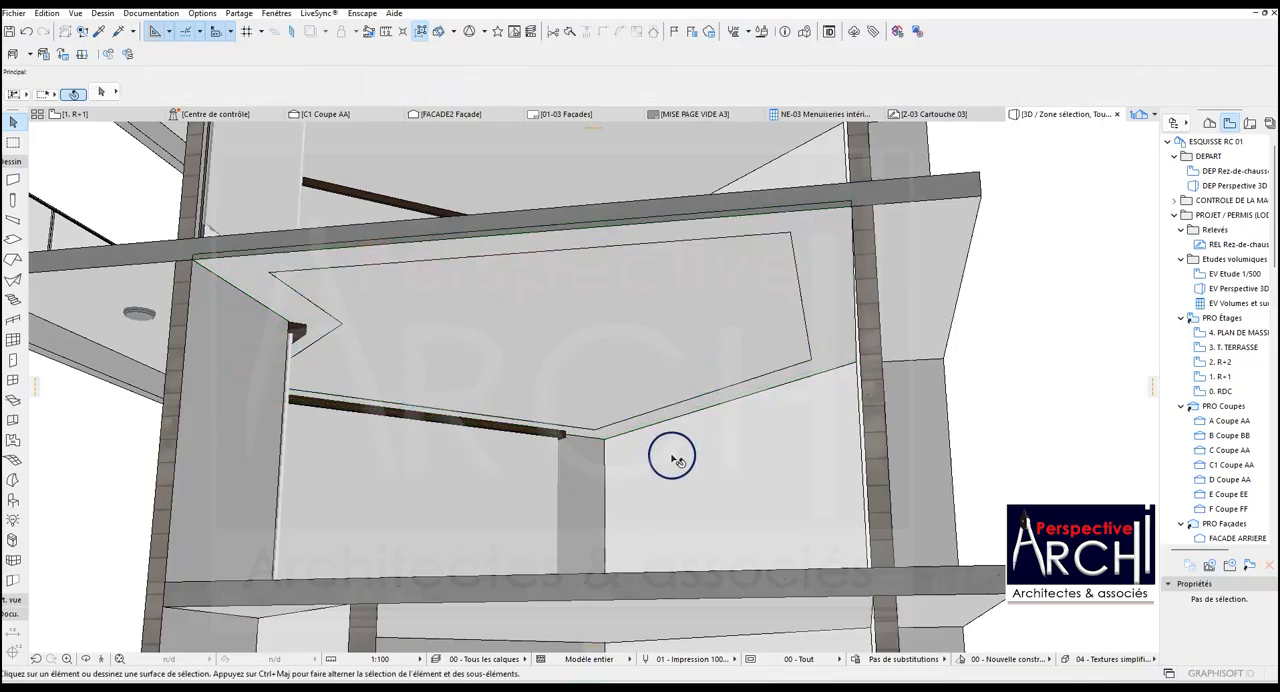
pyautogui.scroll(4, 604, 417)
pyautogui.scroll(-3, 606, 459)
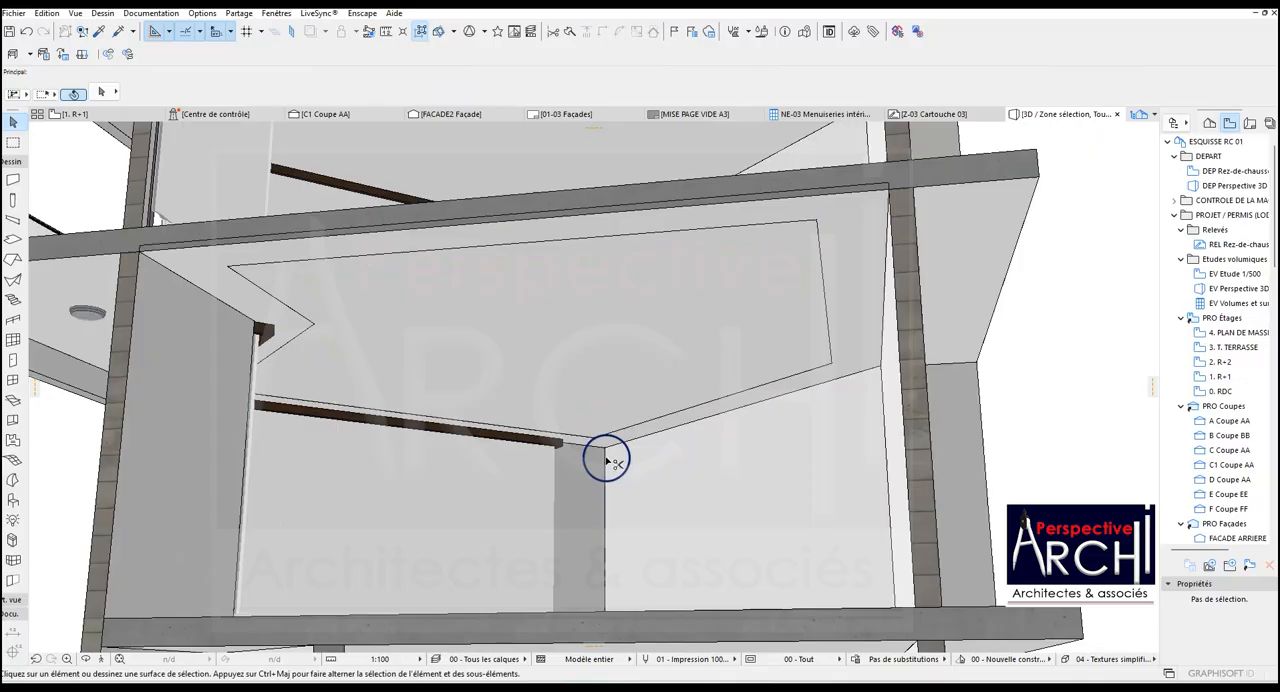
pyautogui.click(606, 459)
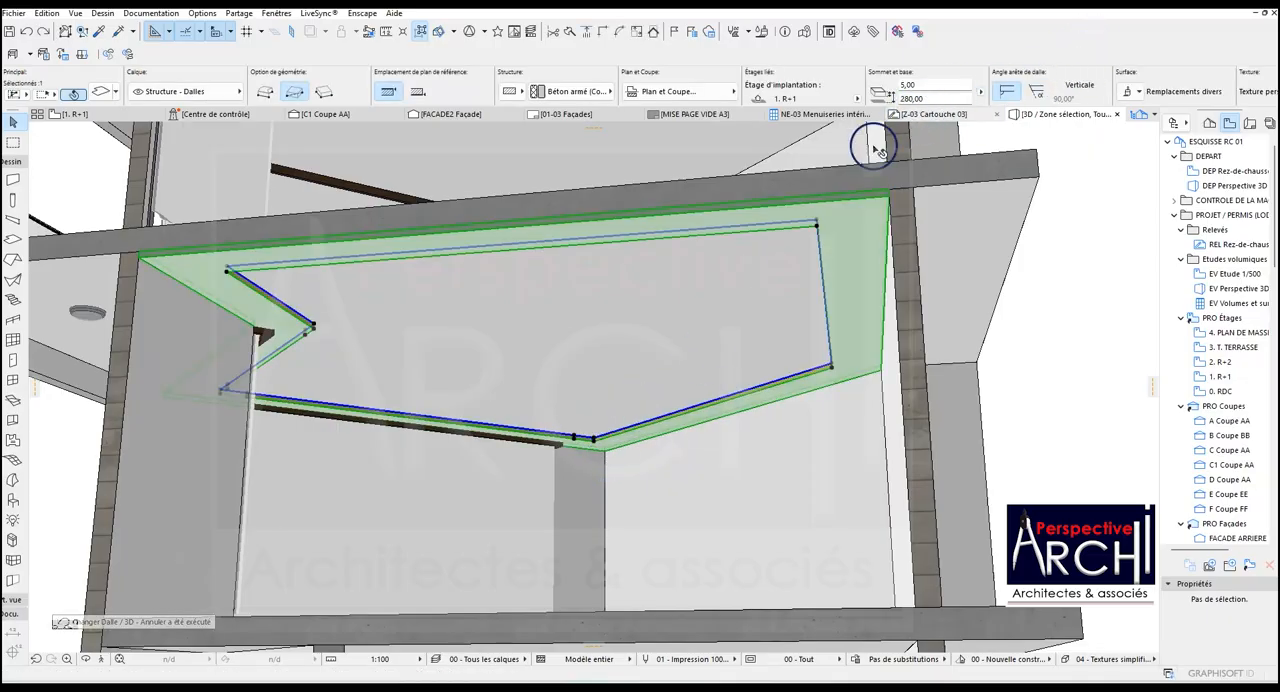
# Examine the underside and inner edges of the ceiling band in the R+1 room from several angles.
pyautogui.scroll(-2, 757, 294)
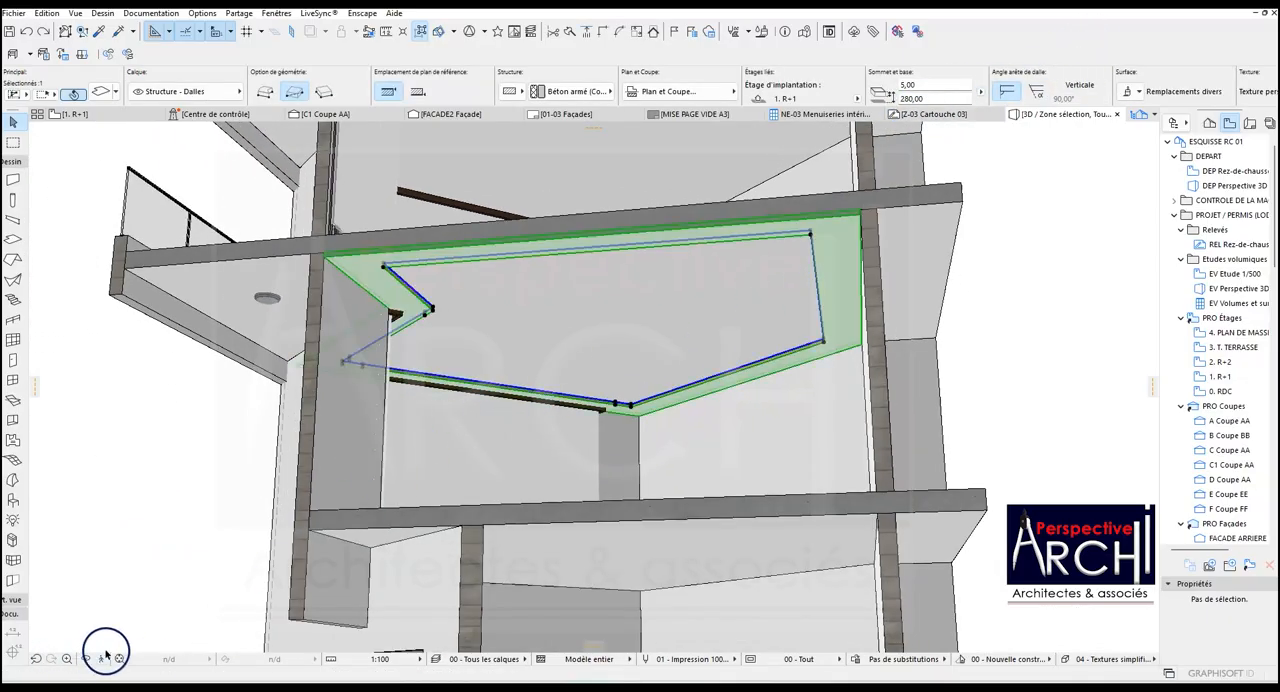
pyautogui.moveTo(206, 484); pyautogui.dragTo(584, 449)
pyautogui.scroll(-2, 547, 448)
pyautogui.moveTo(843, 383); pyautogui.dragTo(623, 340)
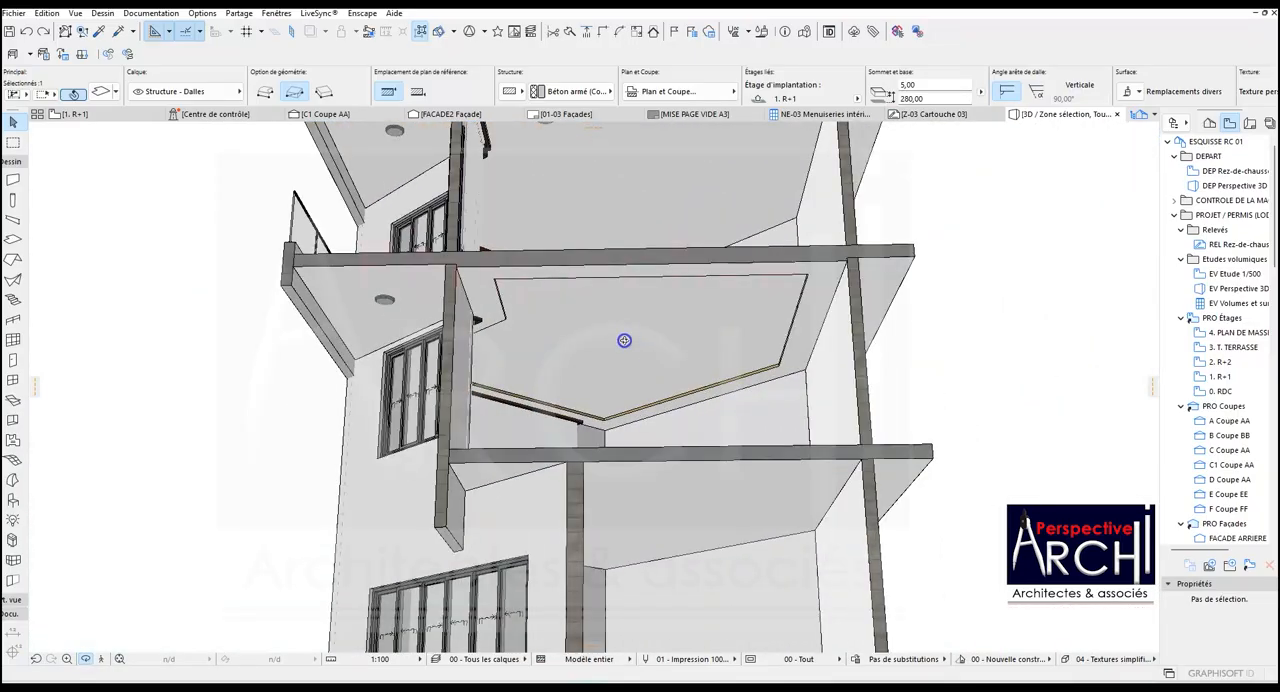
pyautogui.scroll(2, 637, 317)
pyautogui.scroll(2, 943, 264)
pyautogui.scroll(2, 943, 264)
pyautogui.press('Escape')
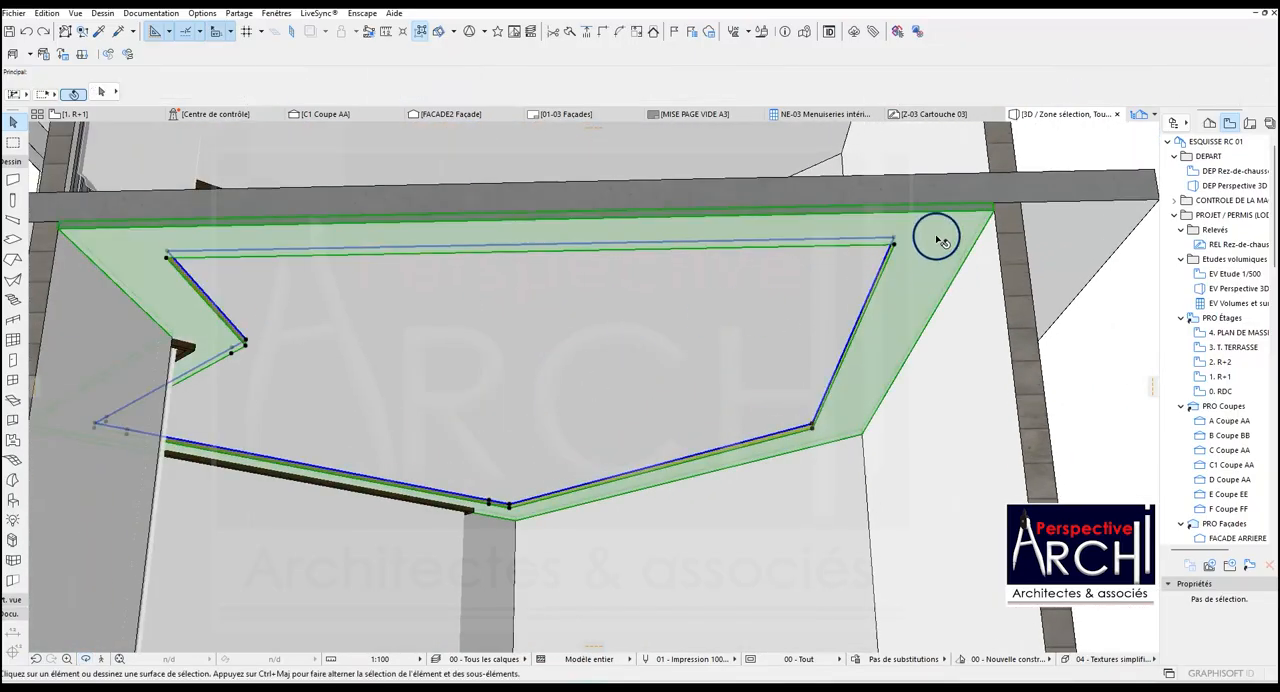
# Link the ceiling band slab's three surface overrides and set them all to Peinture - Blanc titanium.
pyautogui.click(896, 238)
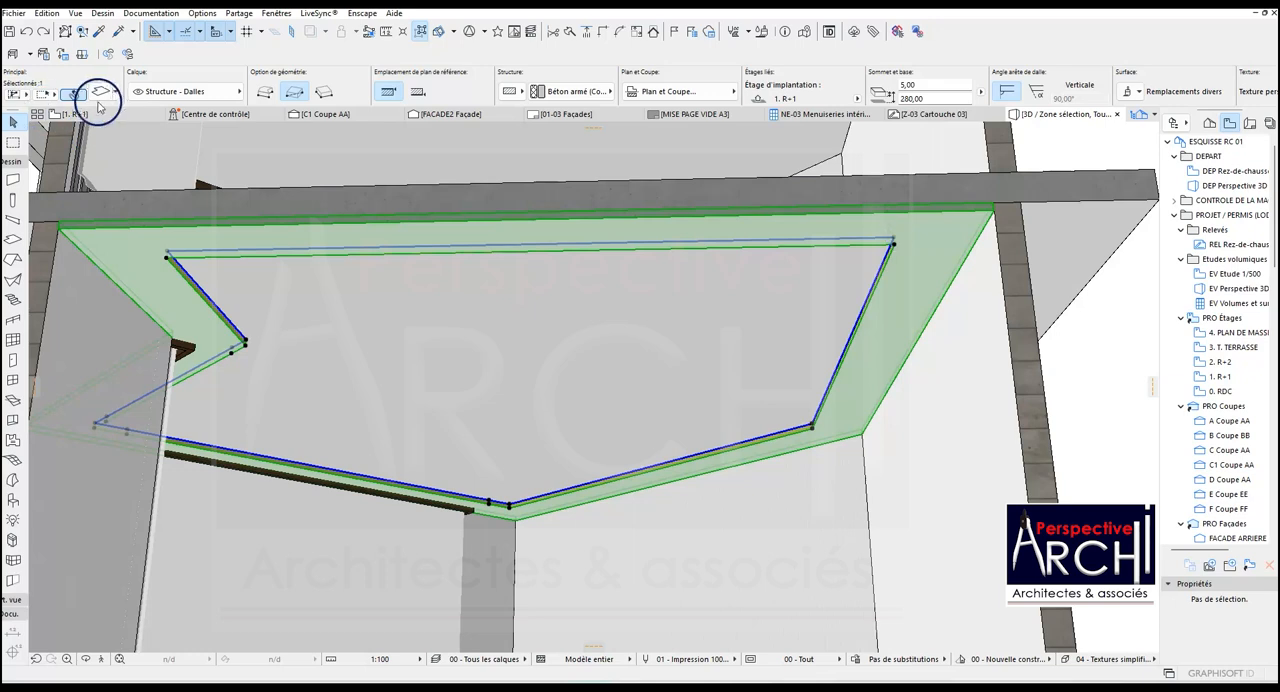
pyautogui.click(99, 92)
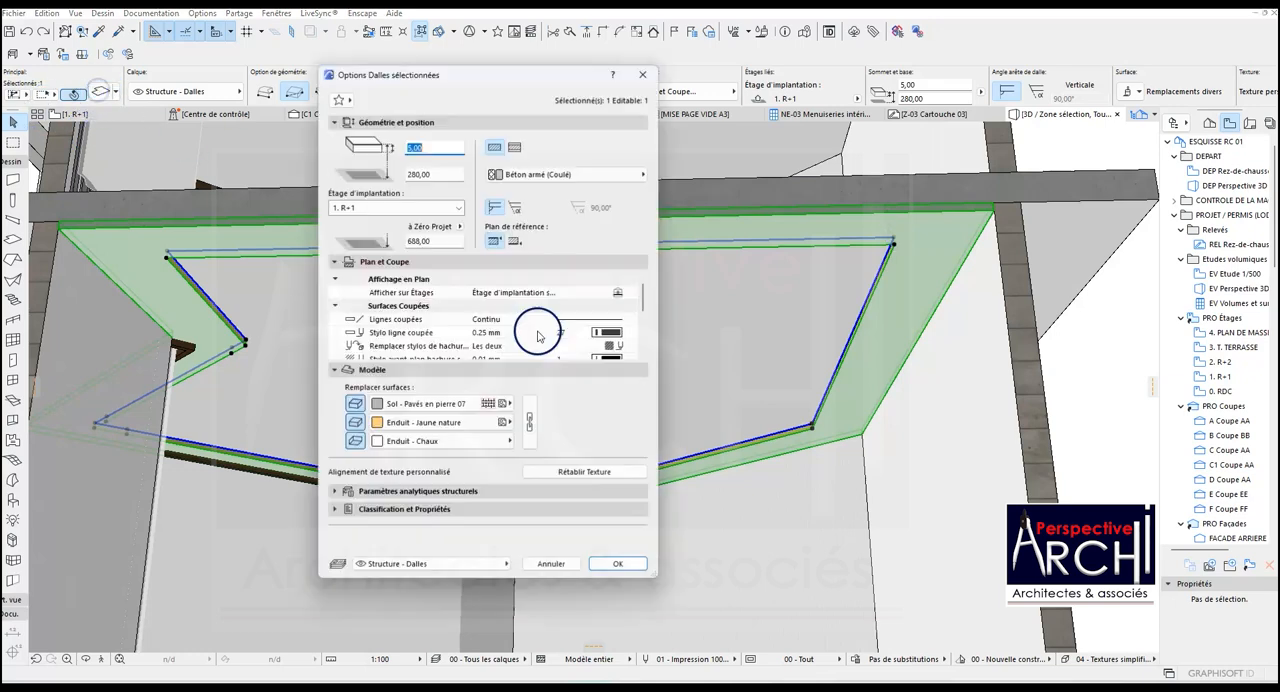
pyautogui.click(529, 420)
pyautogui.click(504, 403)
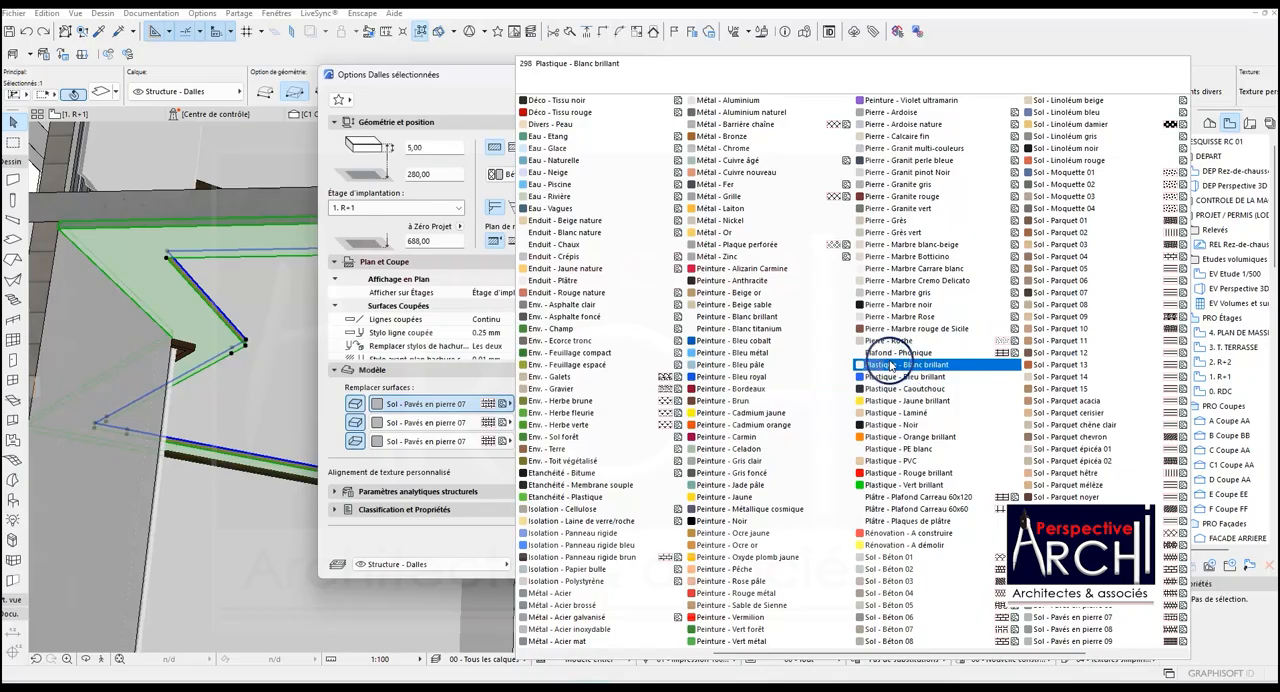
pyautogui.click(760, 329)
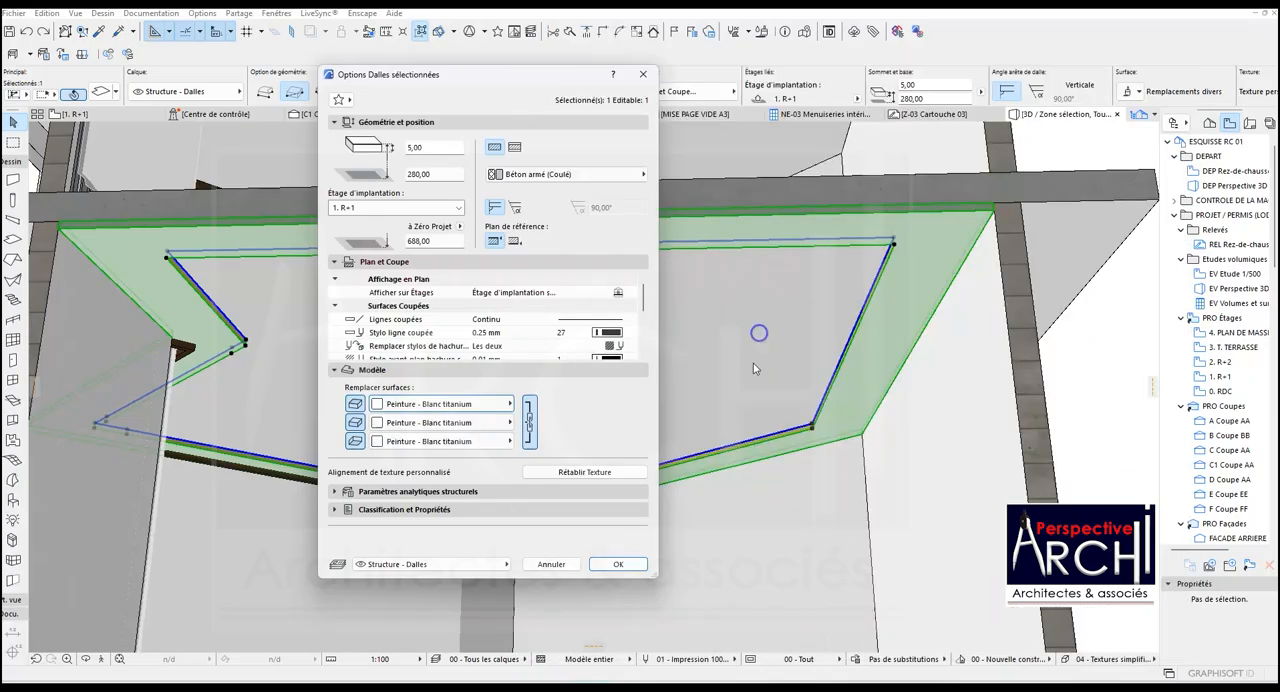
pyautogui.click(620, 564)
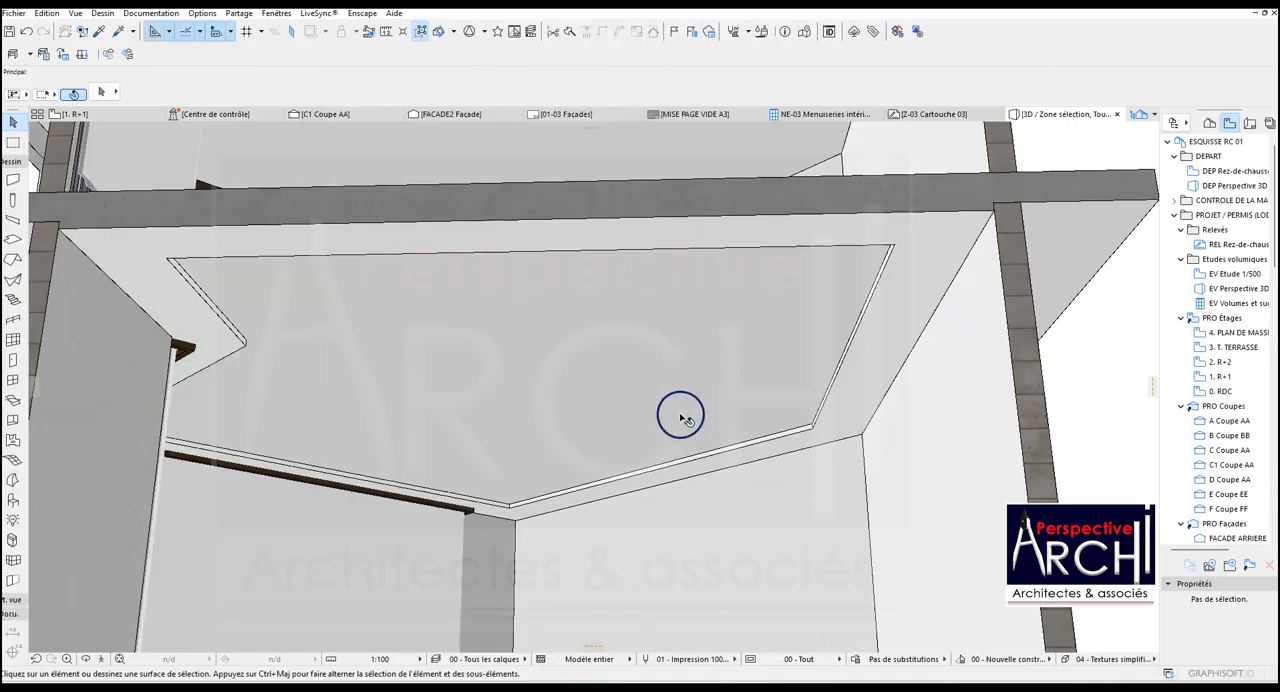
# Examine the white ceiling band up close, including where it meets the window heads.
pyautogui.scroll(-3, 680, 418)
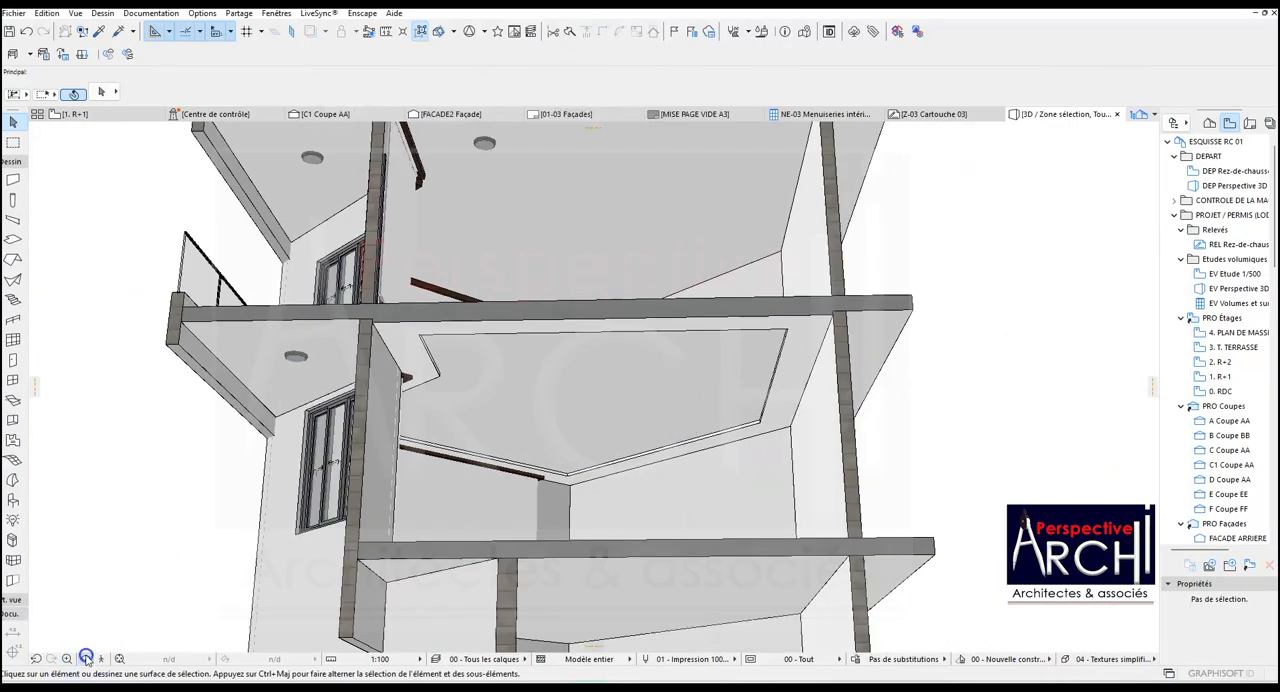
pyautogui.moveTo(463, 387)
pyautogui.mouseDown()
pyautogui.moveTo(777, 426)
pyautogui.moveTo(677, 480)
pyautogui.moveTo(590, 412)
pyautogui.moveTo(689, 420)
pyautogui.moveTo(580, 454)
pyautogui.moveTo(480, 434)
pyautogui.moveTo(499, 386)
pyautogui.moveTo(526, 391)
pyautogui.moveTo(475, 398)
pyautogui.mouseUp()
pyautogui.scroll(2, 745, 422)
pyautogui.scroll(3, 329, 463)
pyautogui.moveTo(311, 449); pyautogui.dragTo(260, 449)
pyautogui.scroll(4, 337, 408)
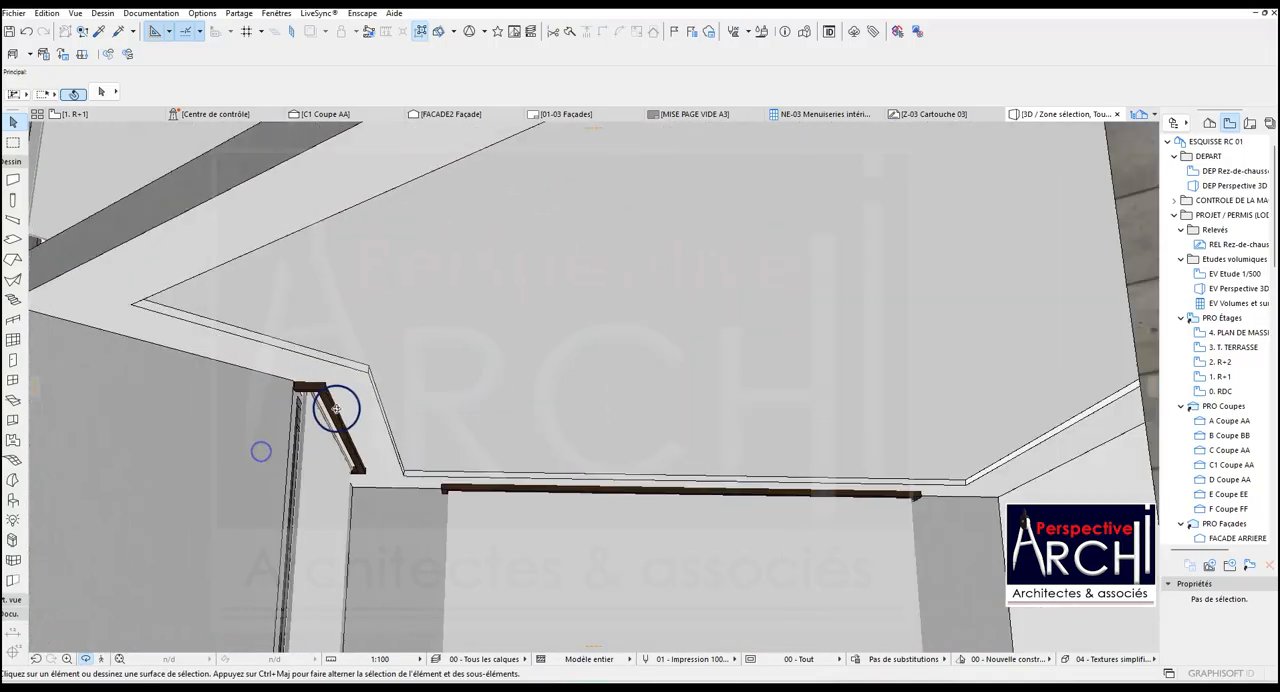
pyautogui.moveTo(314, 383); pyautogui.dragTo(594, 386)
# Return to the 1. R+1 floor plan and place a Spot encastré 25 lamp in the ceiling band's upper-right corner.
pyautogui.click(90, 115)
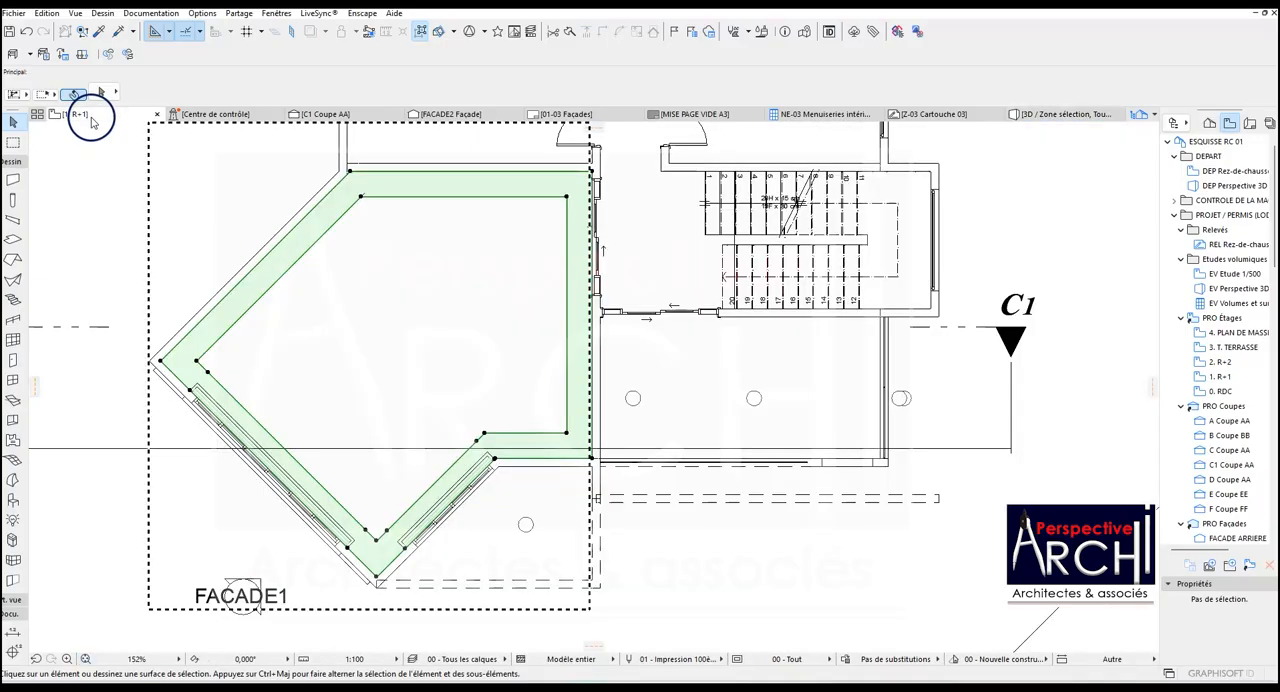
pyautogui.scroll(-3, 498, 291)
pyautogui.scroll(2, 94, 357)
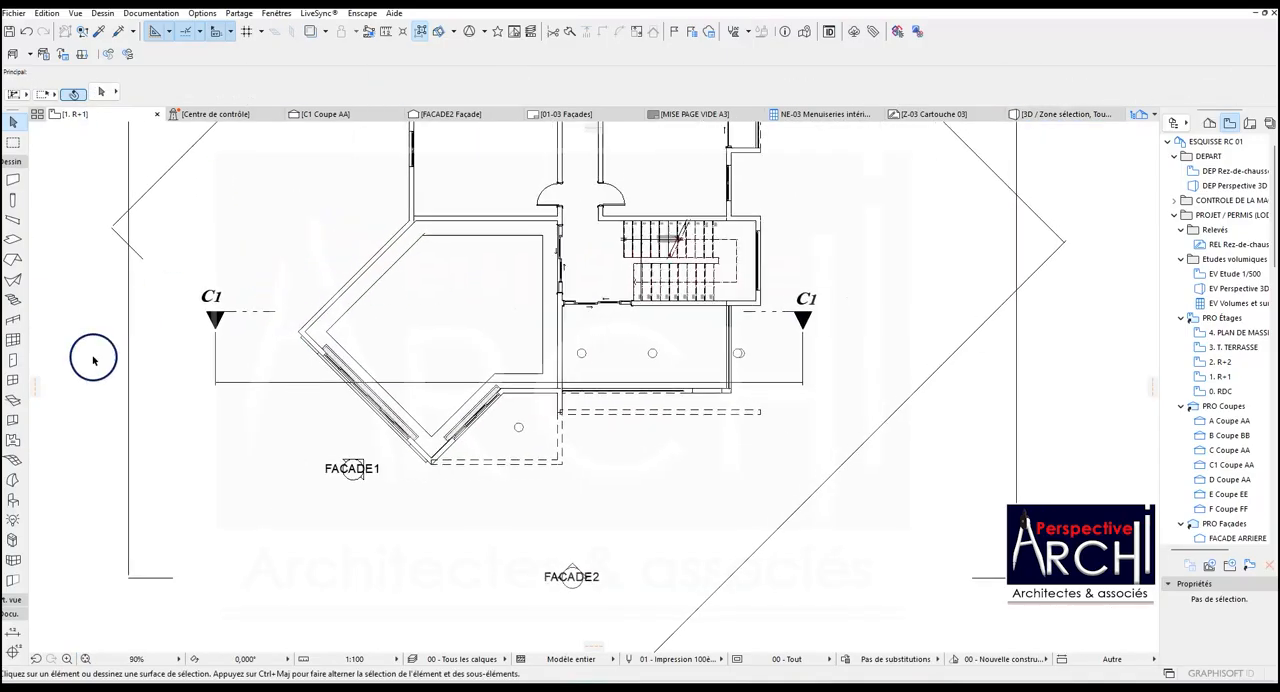
pyautogui.click(13, 520)
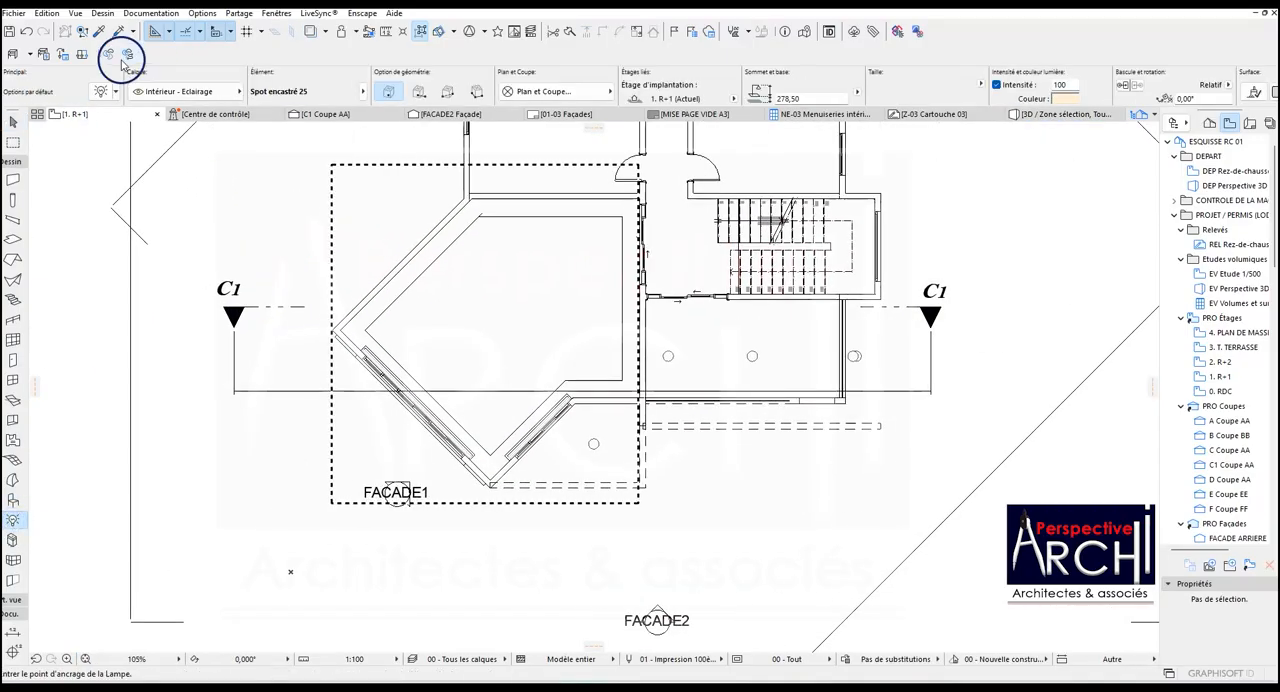
pyautogui.click(101, 91)
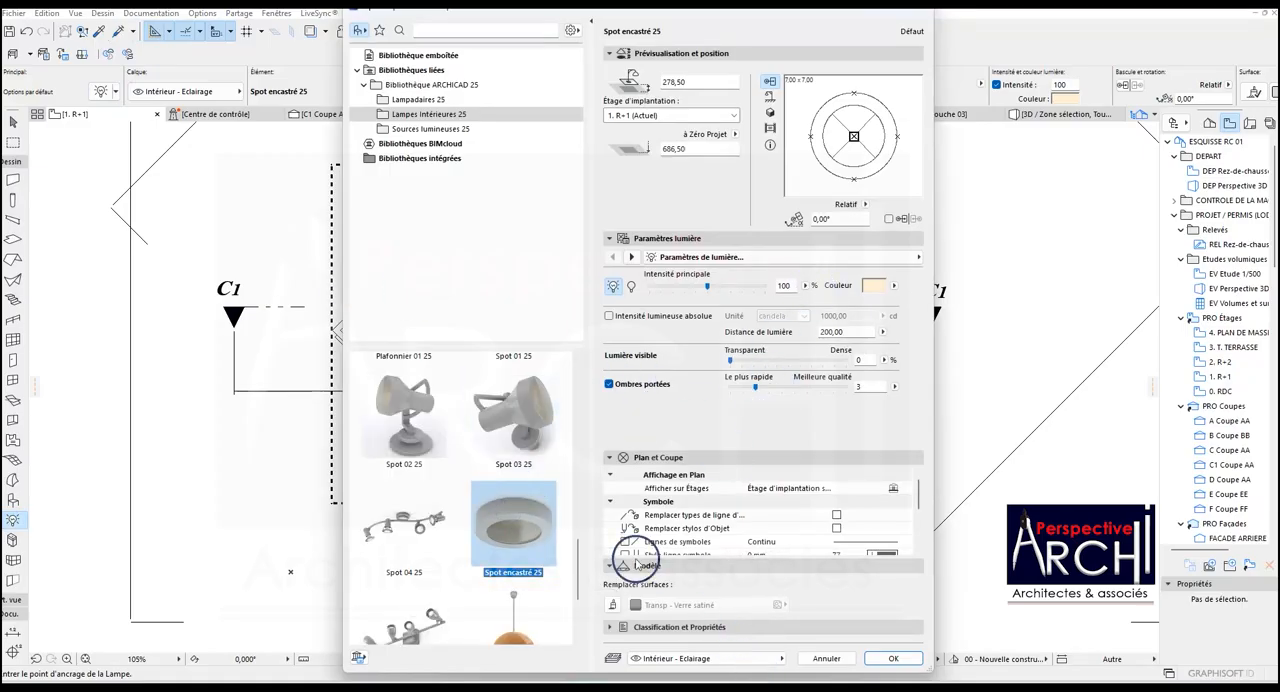
pyautogui.click(899, 658)
pyautogui.scroll(5, 640, 520)
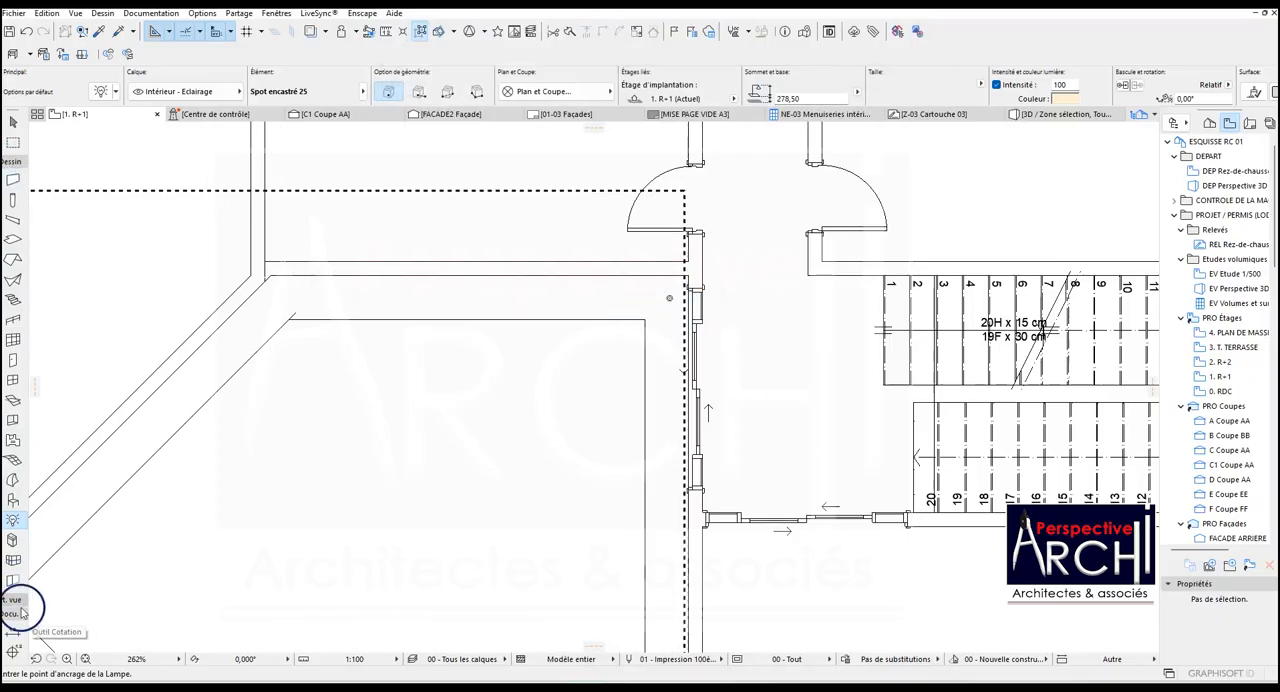
# Draw a diagonal construction line across the ceiling band's upper-right corner, from its outer corner to its inner corner.
pyautogui.click(12, 160)
pyautogui.click(14, 393)
pyautogui.scroll(5, 597, 306)
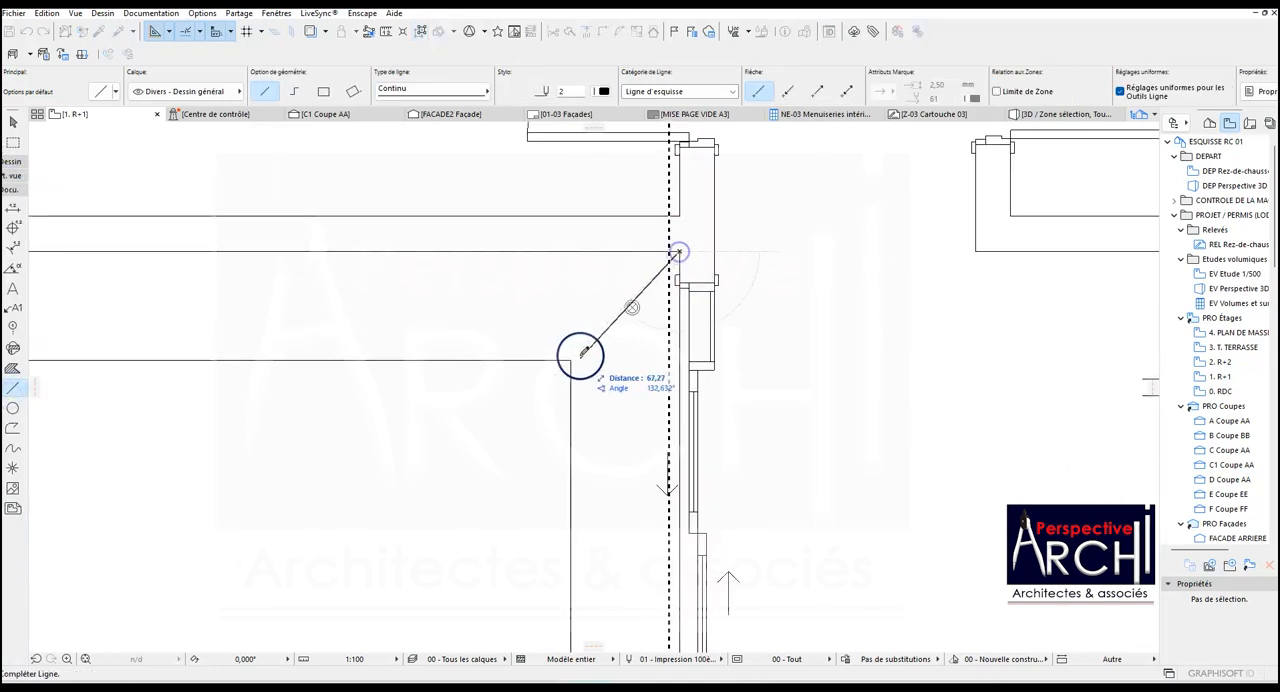
pyautogui.click(567, 359)
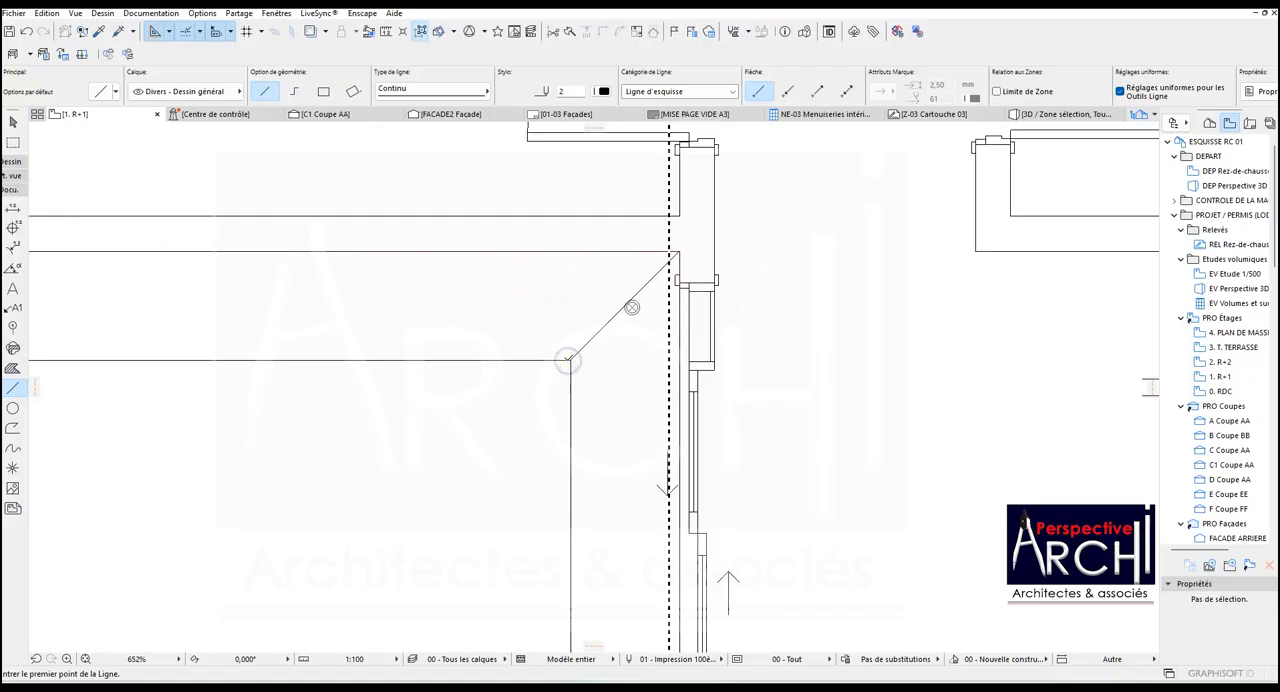
# Move the corner spotlight onto the midpoint of the diagonal construction line.
pyautogui.scroll(3, 631, 307)
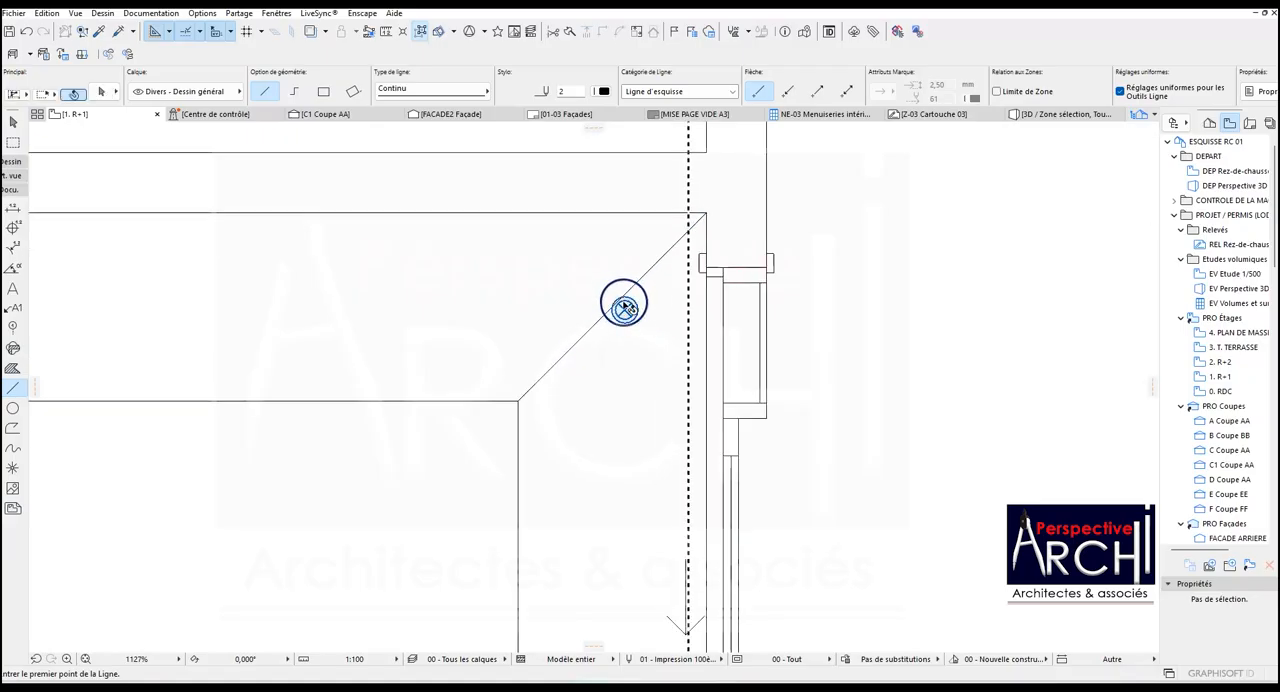
pyautogui.keyDown('shift'); pyautogui.click(624, 308); pyautogui.keyUp('shift')
pyautogui.scroll(4, 624, 309)
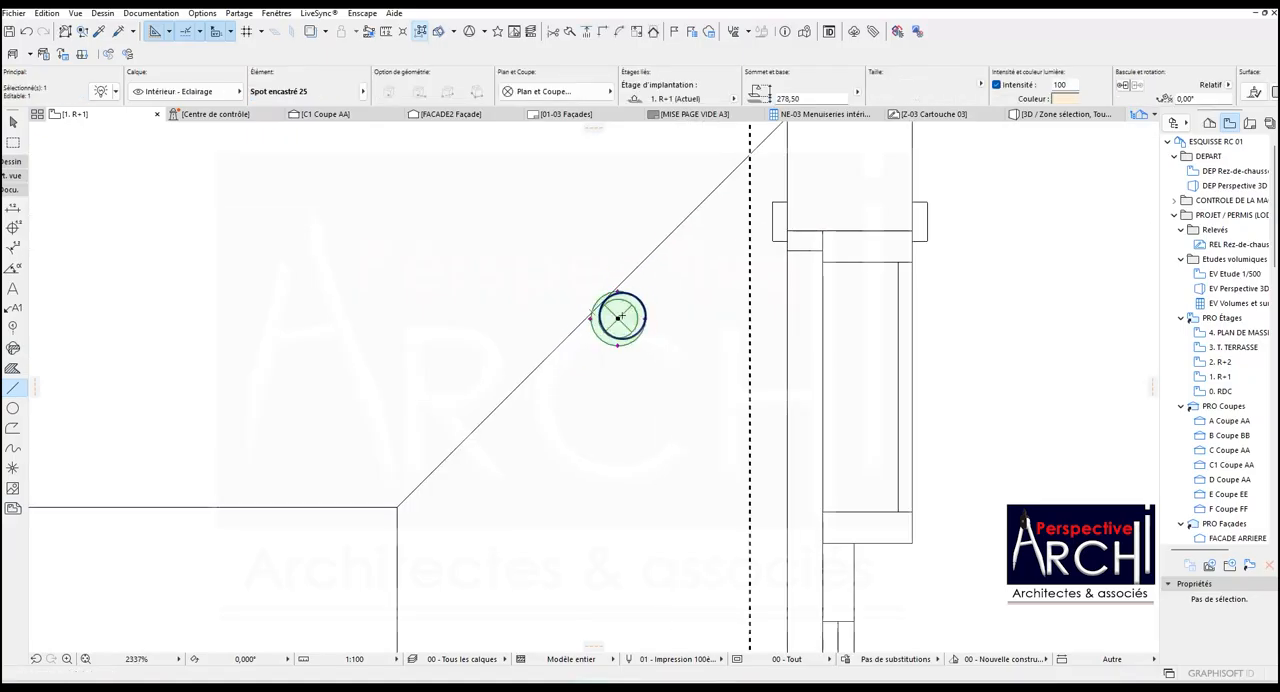
pyautogui.moveTo(618, 318); pyautogui.dragTo(601, 318)
pyautogui.scroll(-10, 597, 316)
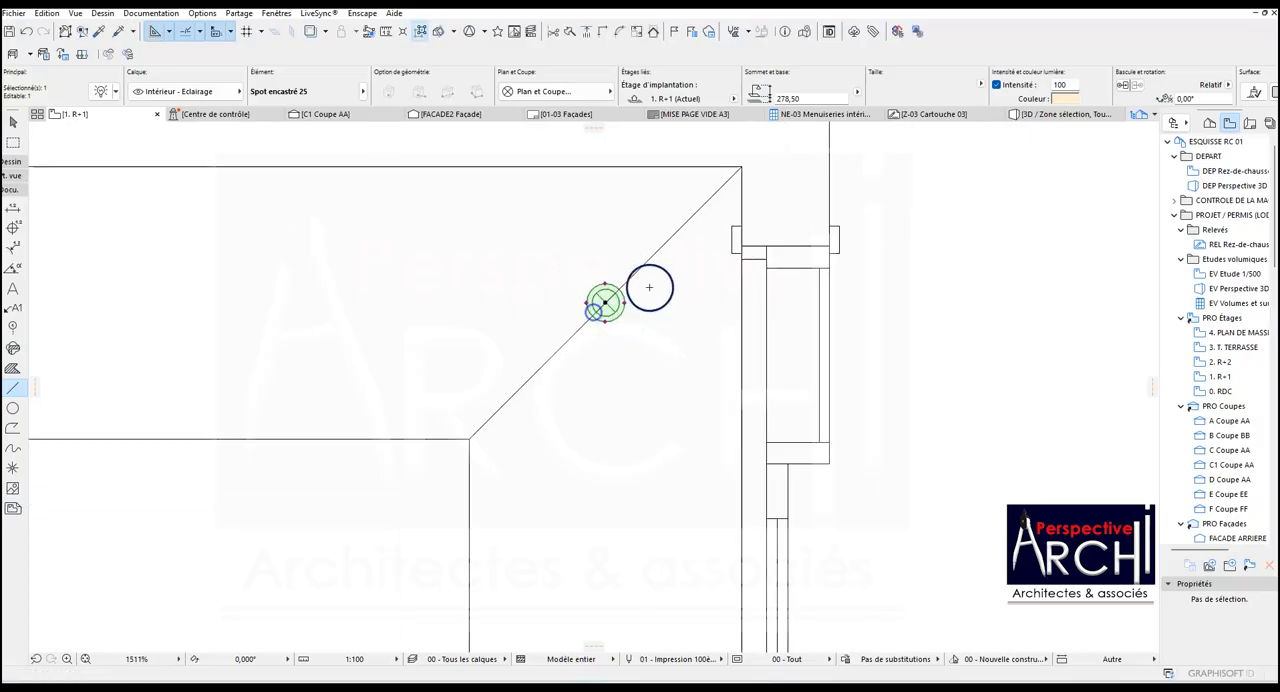
# Copy the corner spotlight horizontally to the middle of the ceiling band's top side.
pyautogui.hotkey('ctrl', 'shift', 'd')
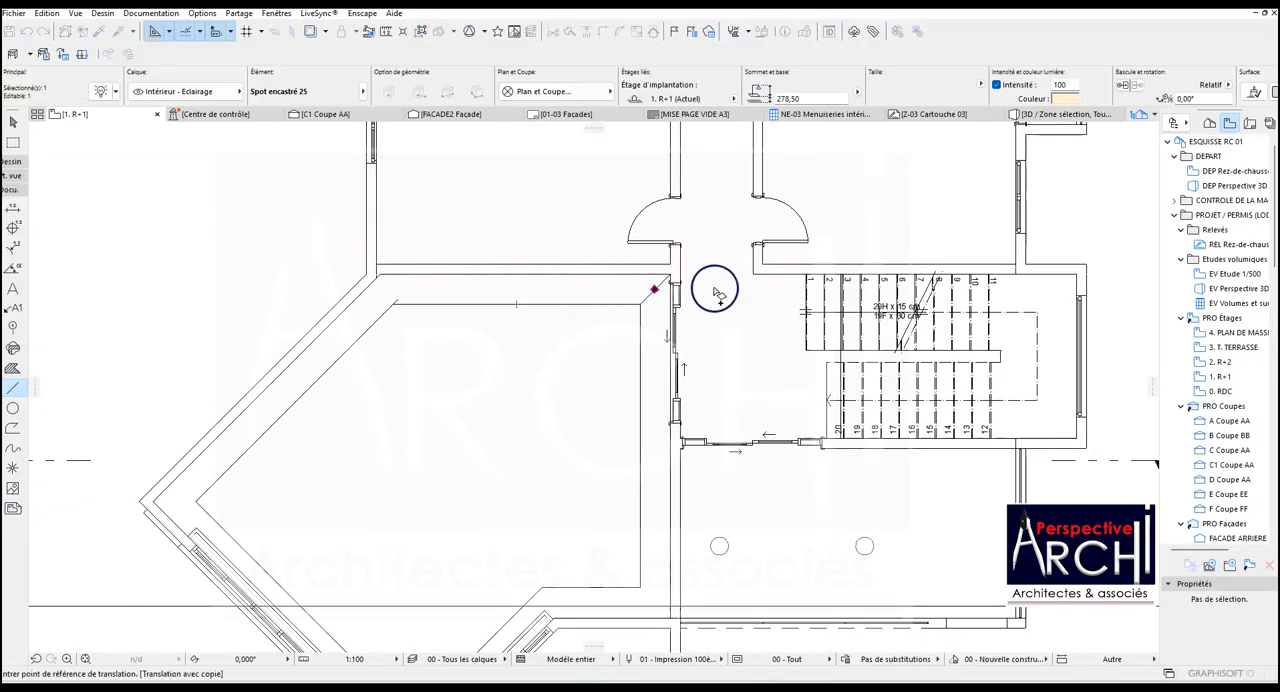
pyautogui.click(654, 290)
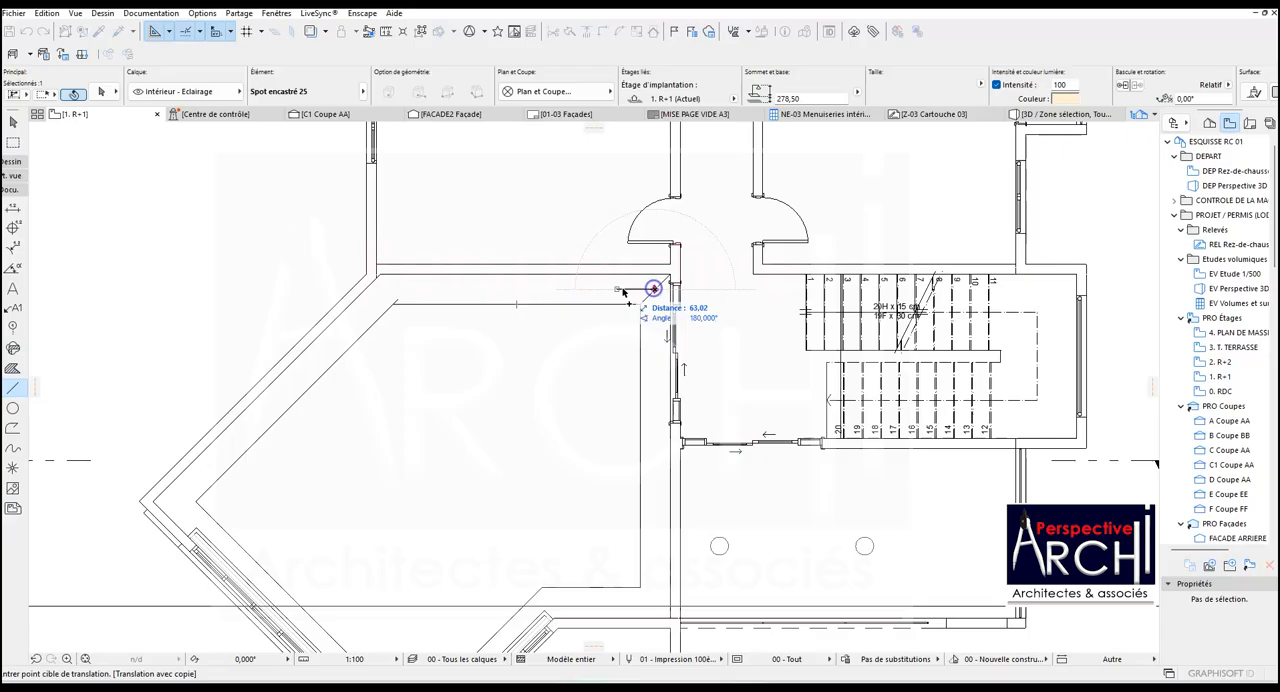
pyautogui.click(517, 300)
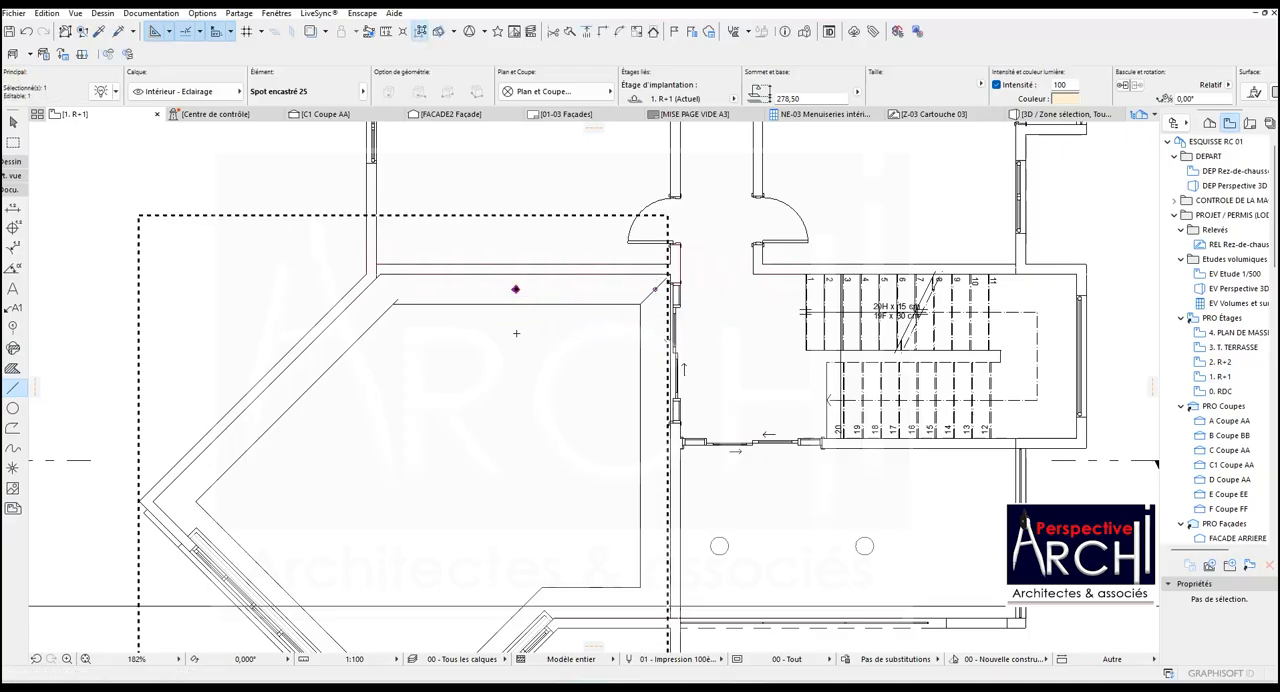
pyautogui.hotkey('ctrl', 'shift', 'd')
pyautogui.scroll(3, 511, 325)
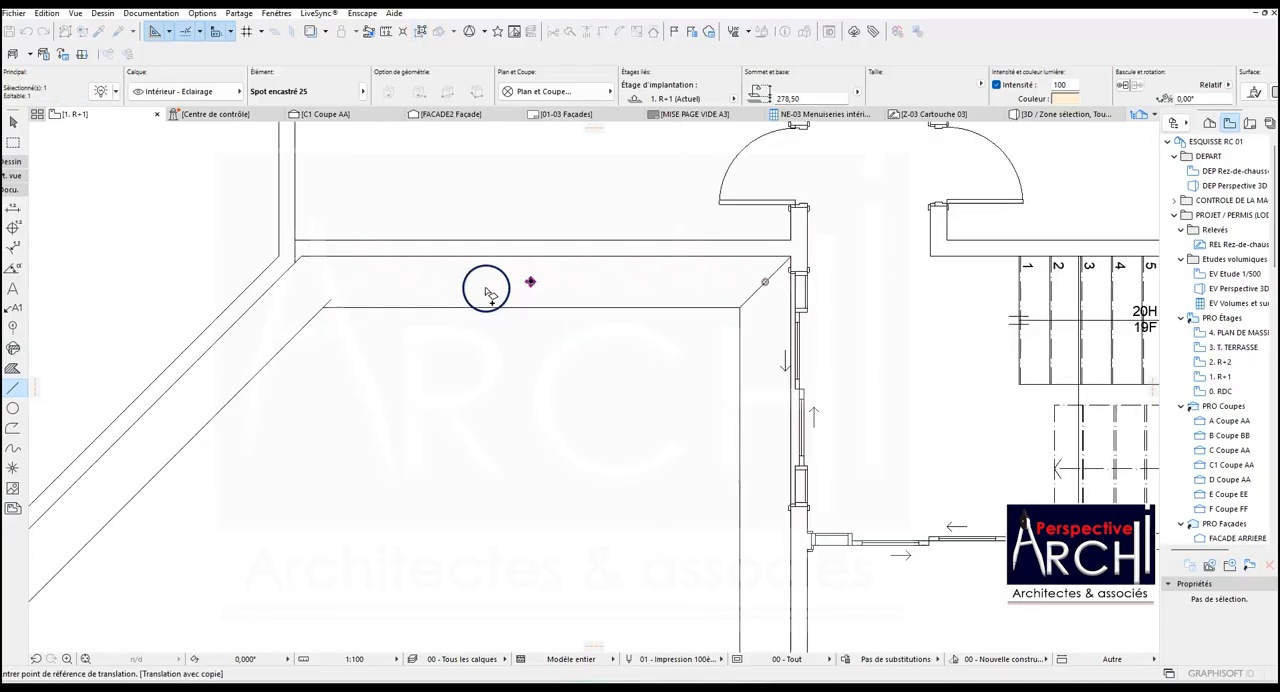
pyautogui.click(531, 282)
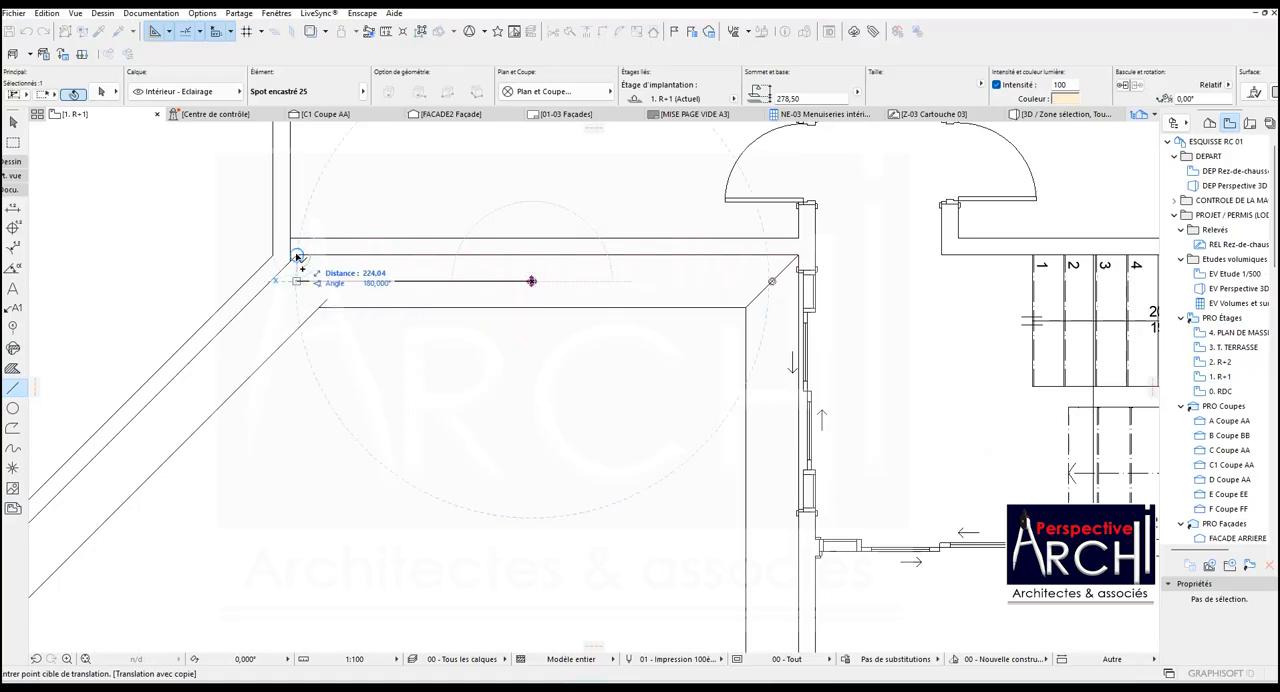
pyautogui.press('Escape')
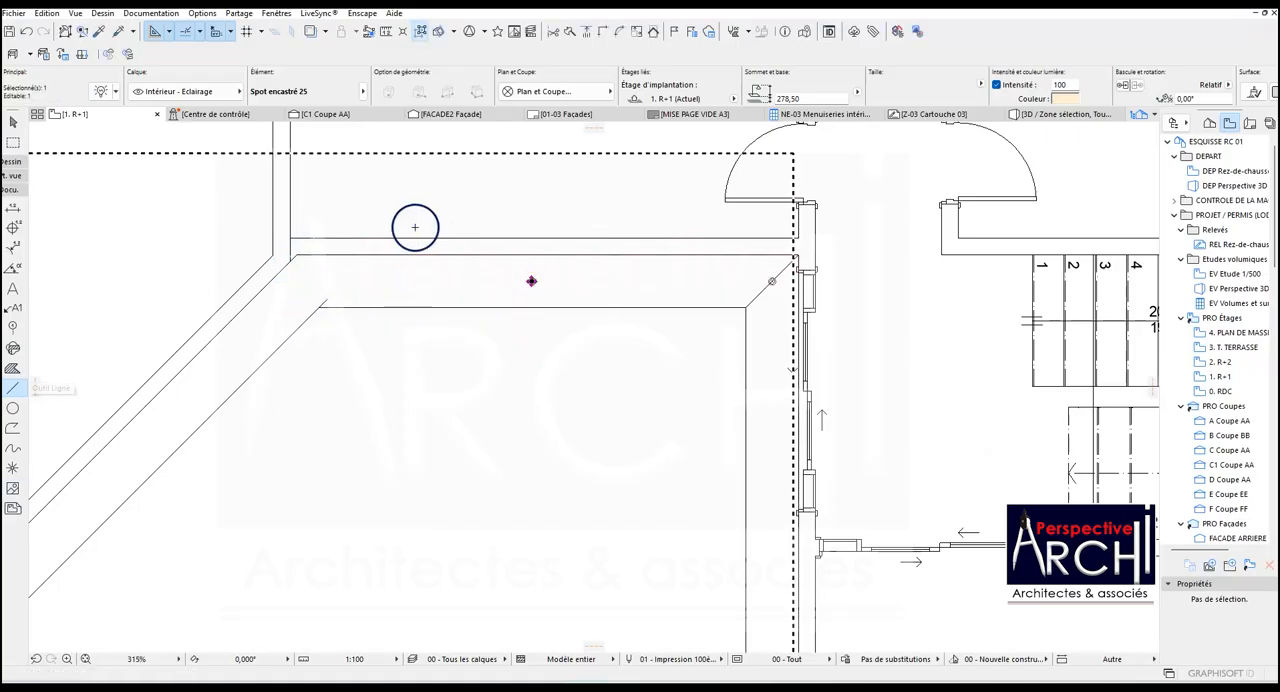
# Draw a construction line between the band's upper-left outer and inner corners and copy the middle spotlight horizontally onto it.
pyautogui.scroll(3, 292, 262)
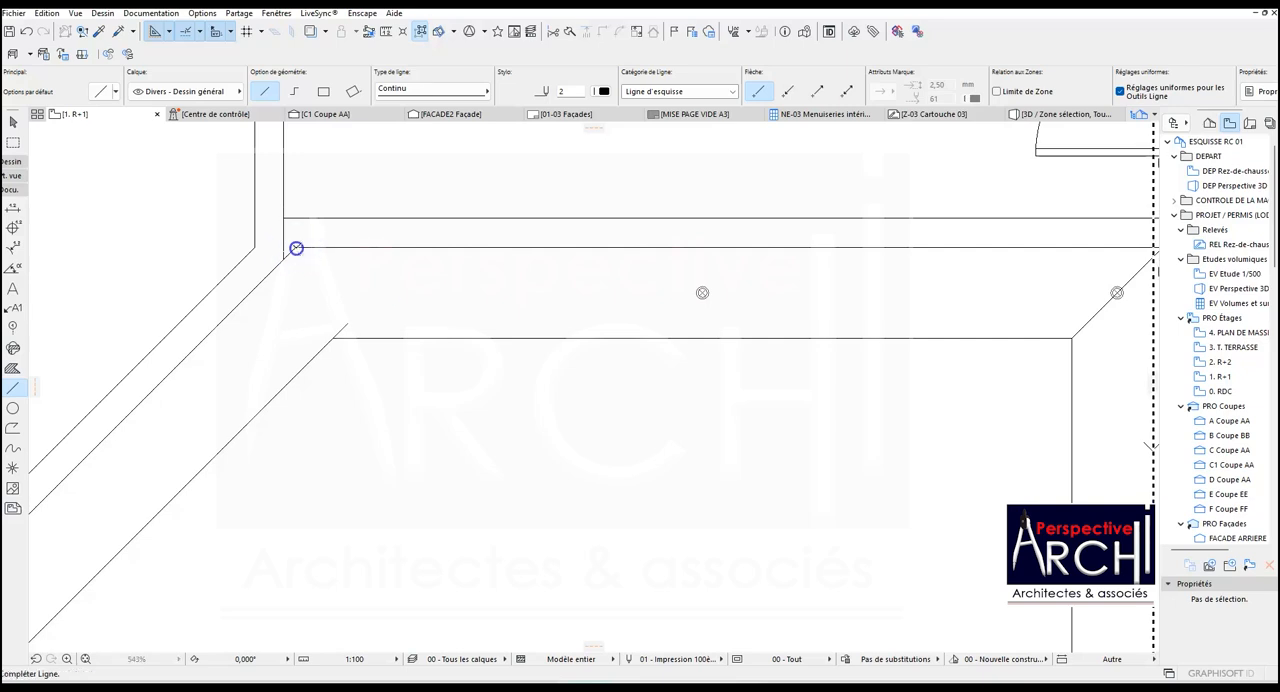
pyautogui.click(334, 337)
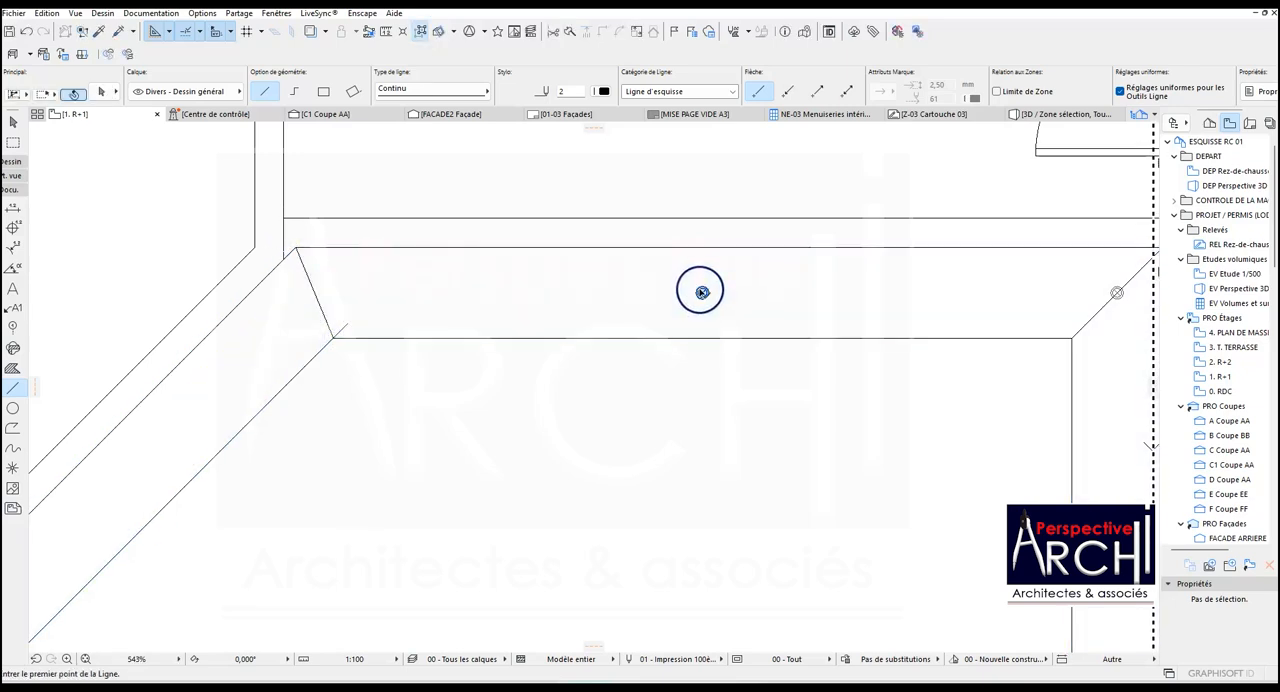
pyautogui.click(702, 292)
pyautogui.hotkey('ctrl', 'shift', 'd')
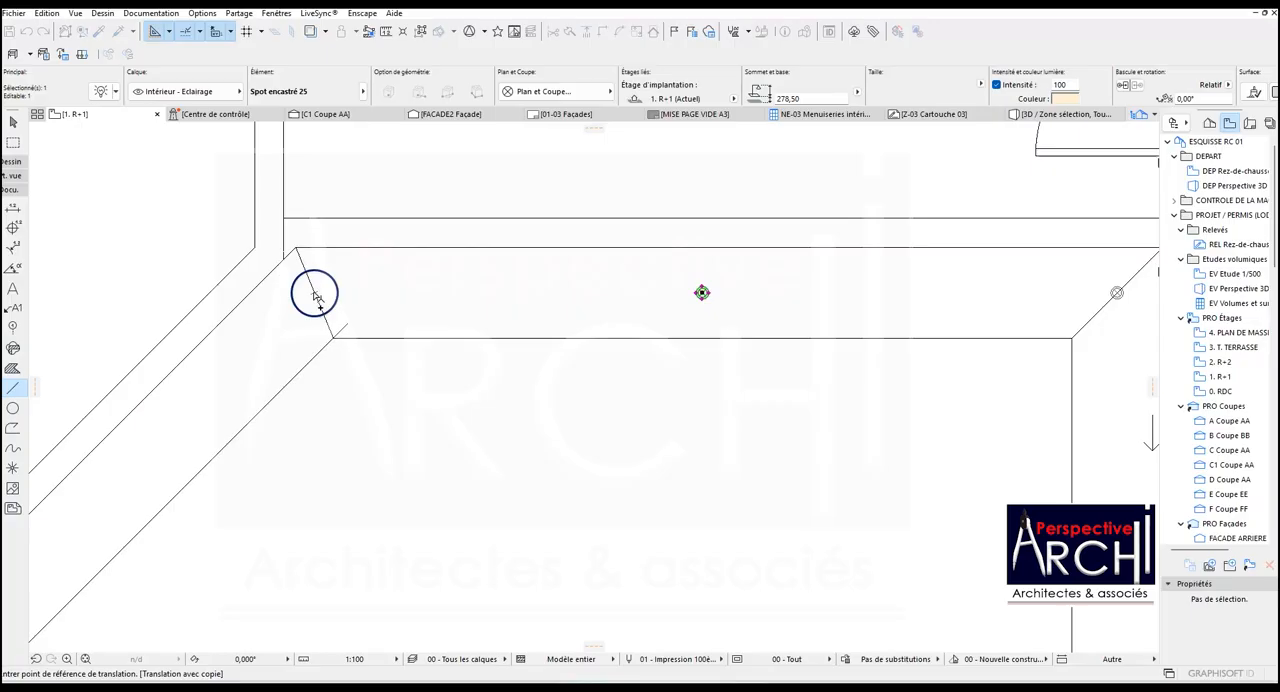
pyautogui.click(702, 292)
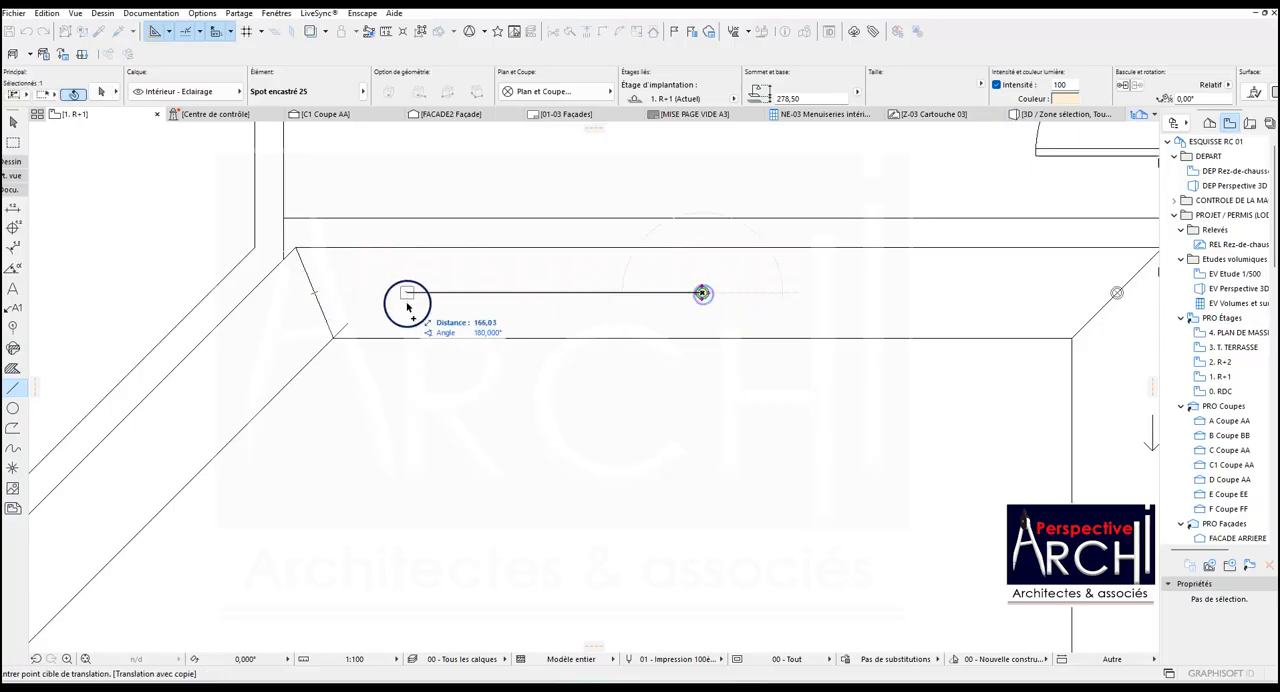
pyautogui.click(314, 292)
pyautogui.scroll(-5, 551, 268)
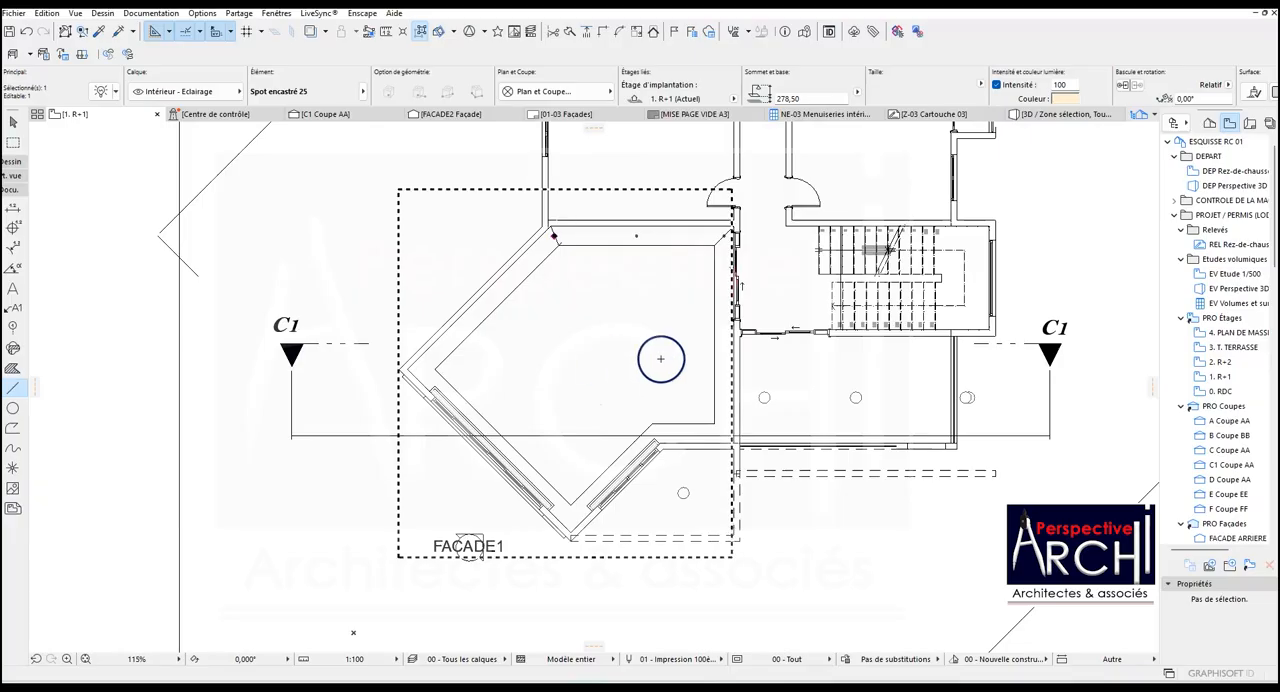
pyautogui.press('Escape')
# Copy the C1 section mark upward so that the new mark lines up with the row of three spotlights.
pyautogui.scroll(3, 749, 263)
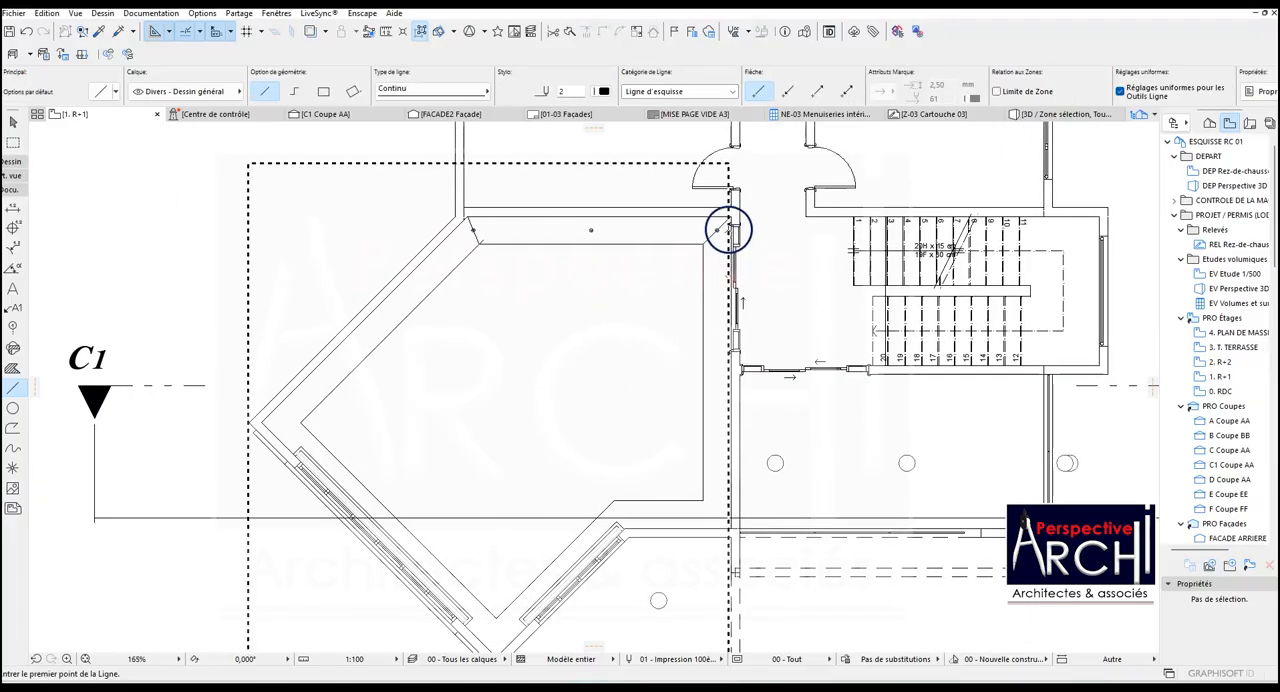
pyautogui.scroll(-4, 726, 226)
pyautogui.hotkey('ctrl', 'v')
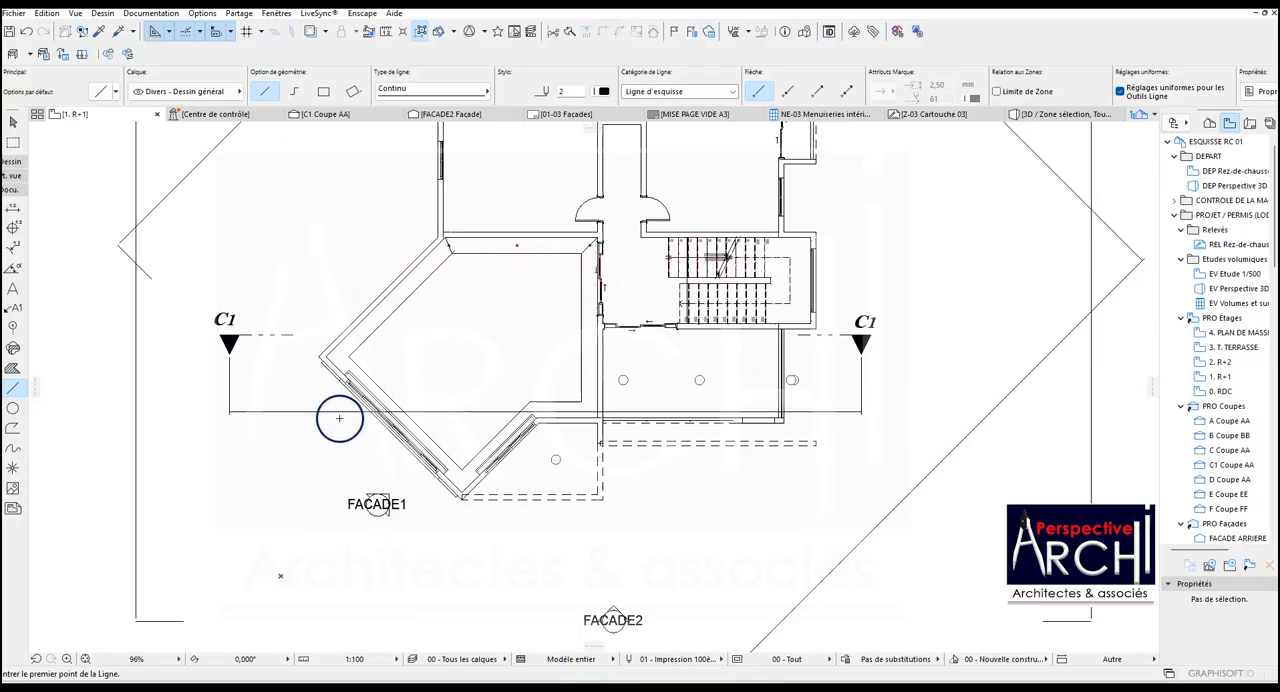
pyautogui.keyDown('shift'); pyautogui.click(332, 413); pyautogui.keyUp('shift')
pyautogui.hotkey('ctrl', 'shift', 'd')
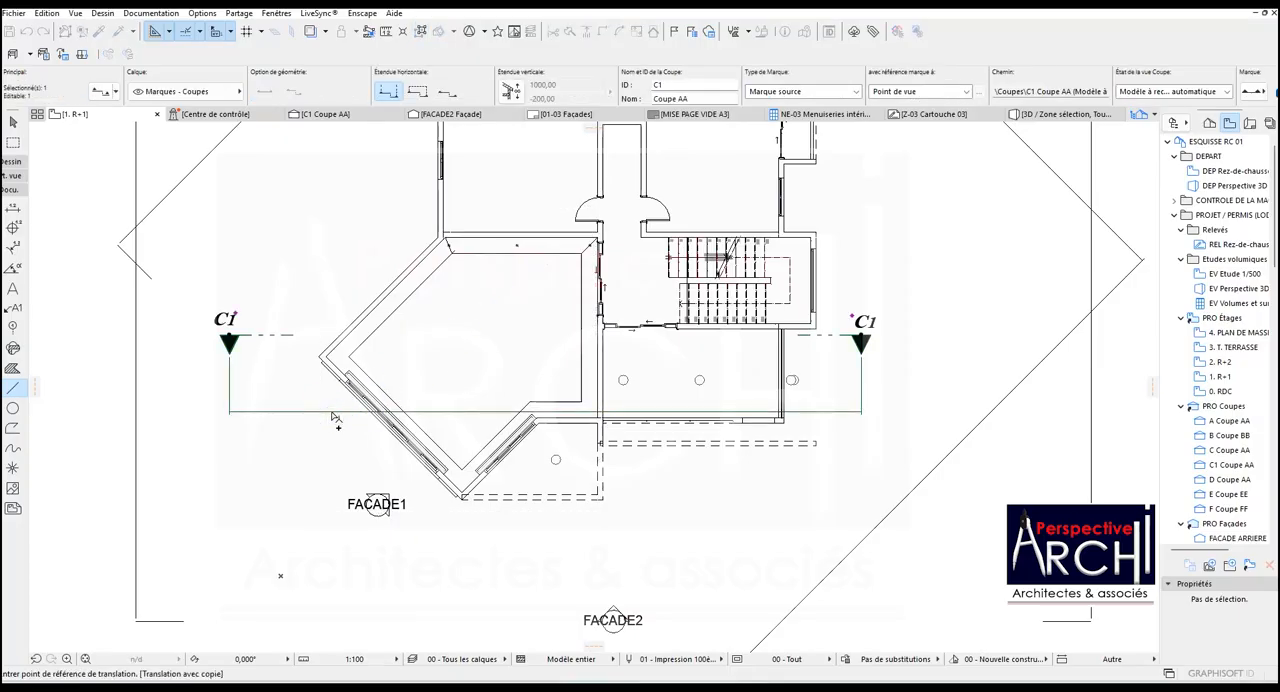
pyautogui.click(288, 334)
pyautogui.scroll(5, 545, 260)
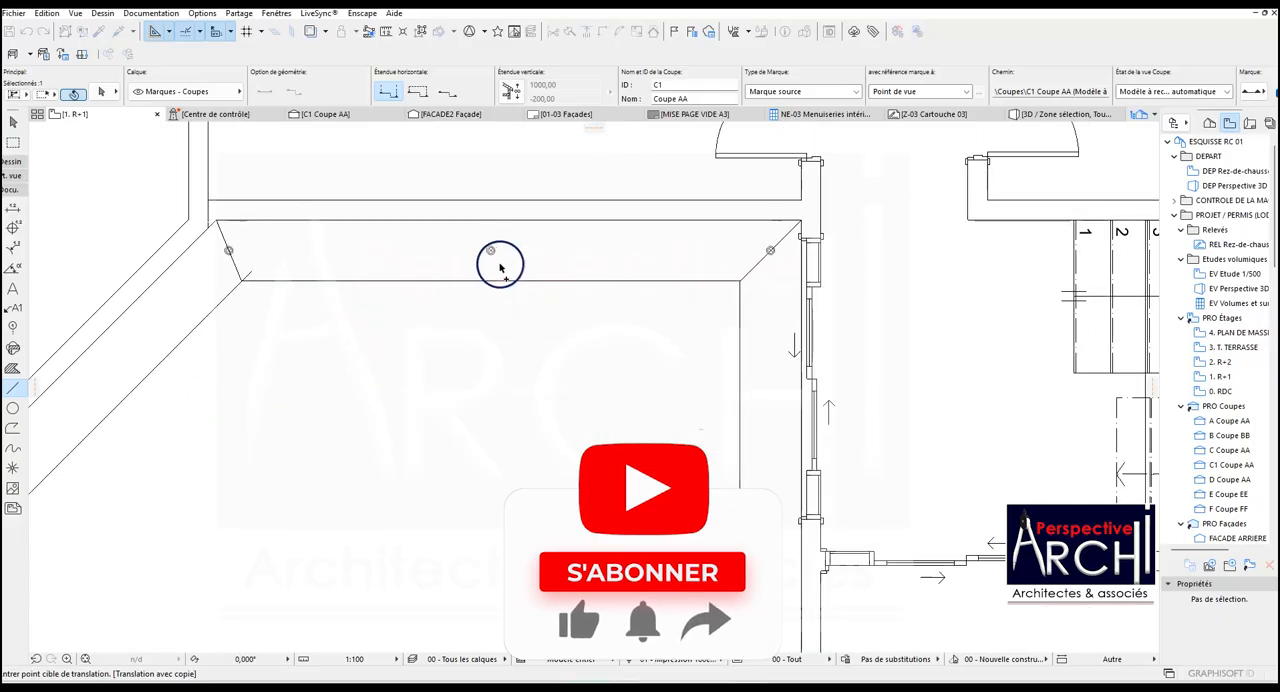
pyautogui.click(489, 256)
pyautogui.scroll(-5, 576, 253)
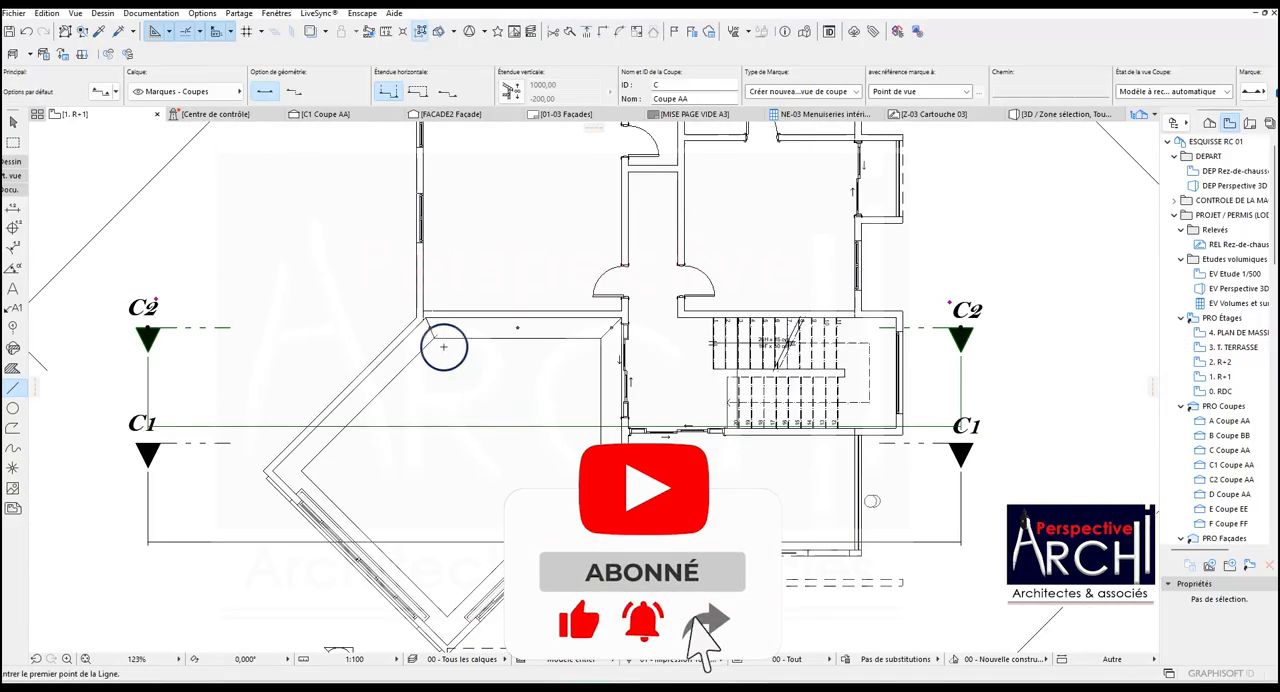
pyautogui.press('Escape')
pyautogui.keyDown('shift'); pyautogui.click(435, 326); pyautogui.keyUp('shift')
pyautogui.keyDown('shift'); pyautogui.click(517, 327); pyautogui.keyUp('shift')
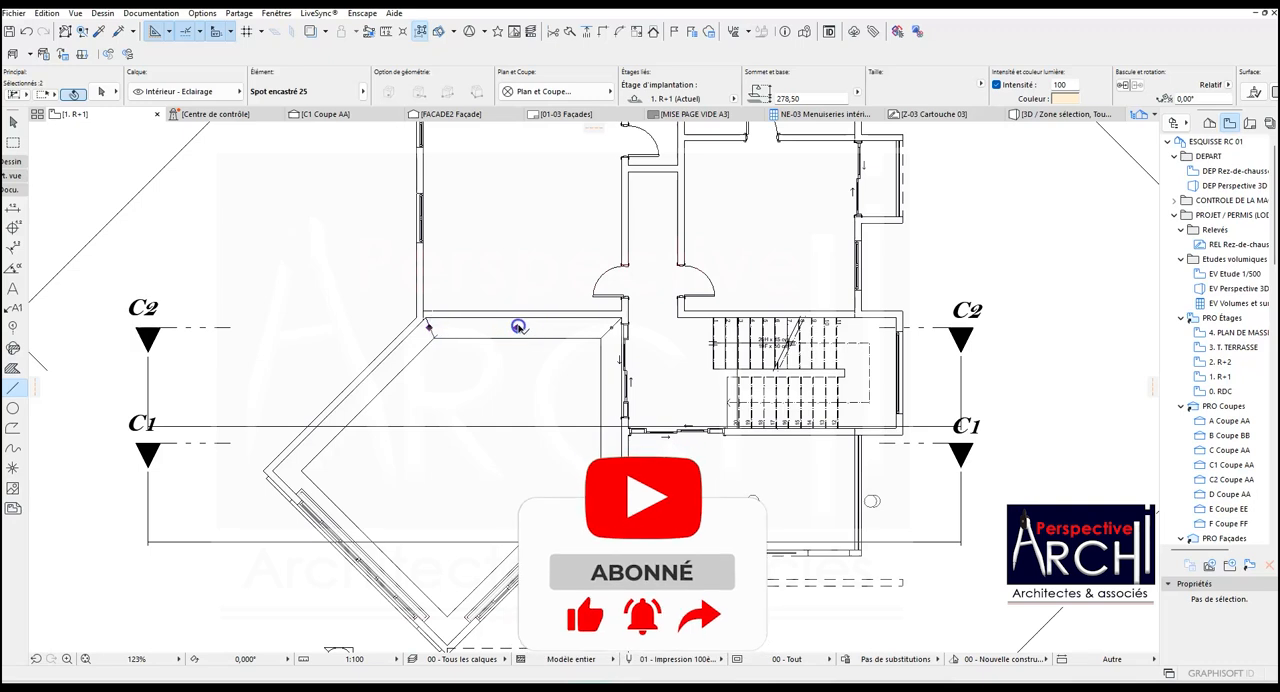
pyautogui.keyDown('shift'); pyautogui.click(614, 329); pyautogui.keyUp('shift')
pyautogui.click(800, 98)
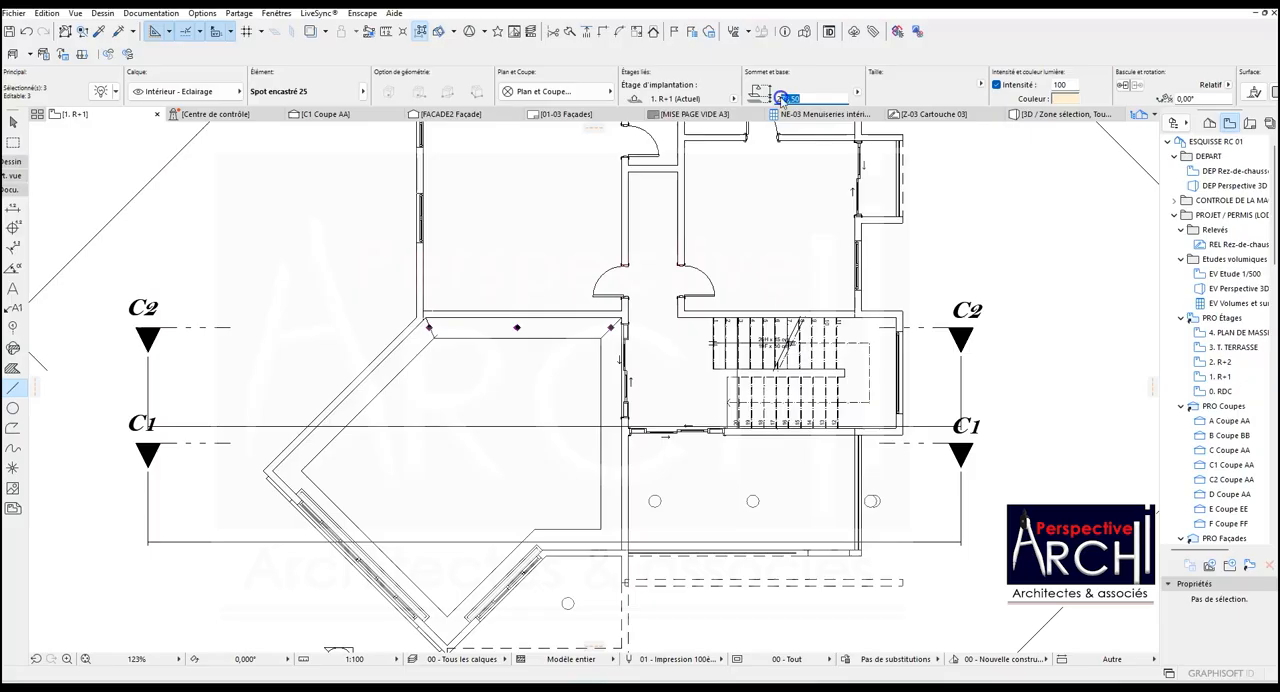
pyautogui.click(485, 422)
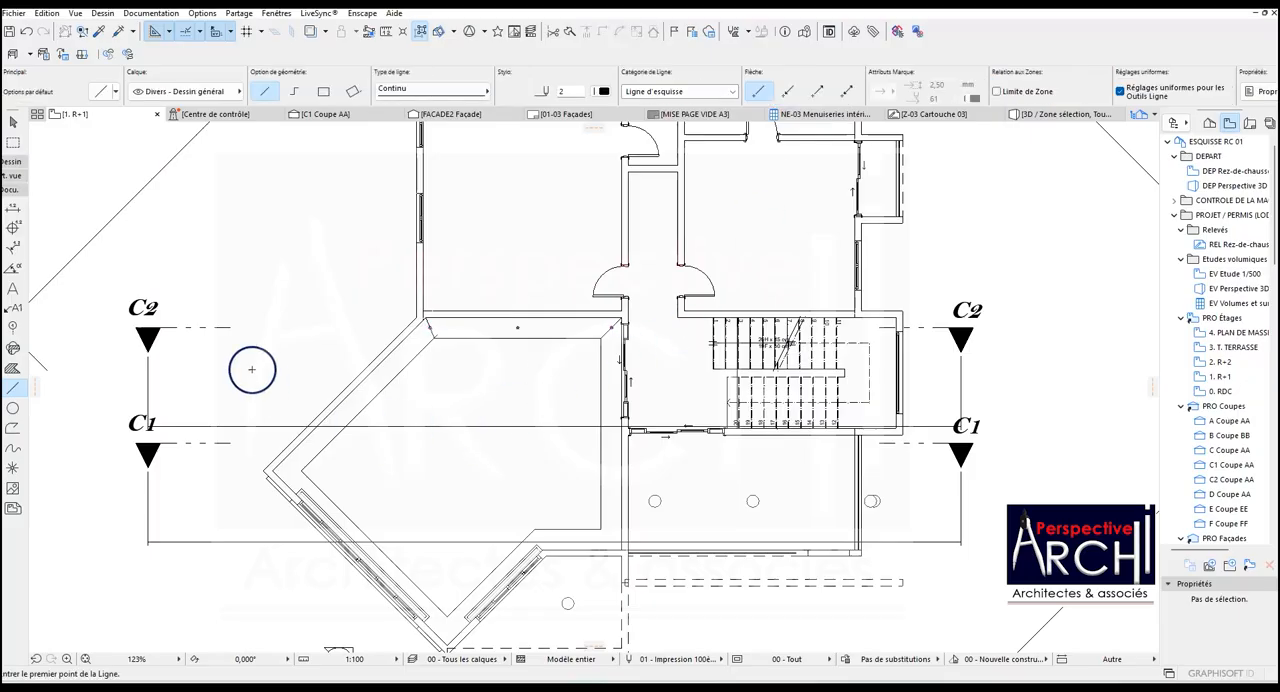
# Open the C2 Coupe AA section view and select the three spotlights inside the R+1 ceiling.
pyautogui.rightClick(223, 329)
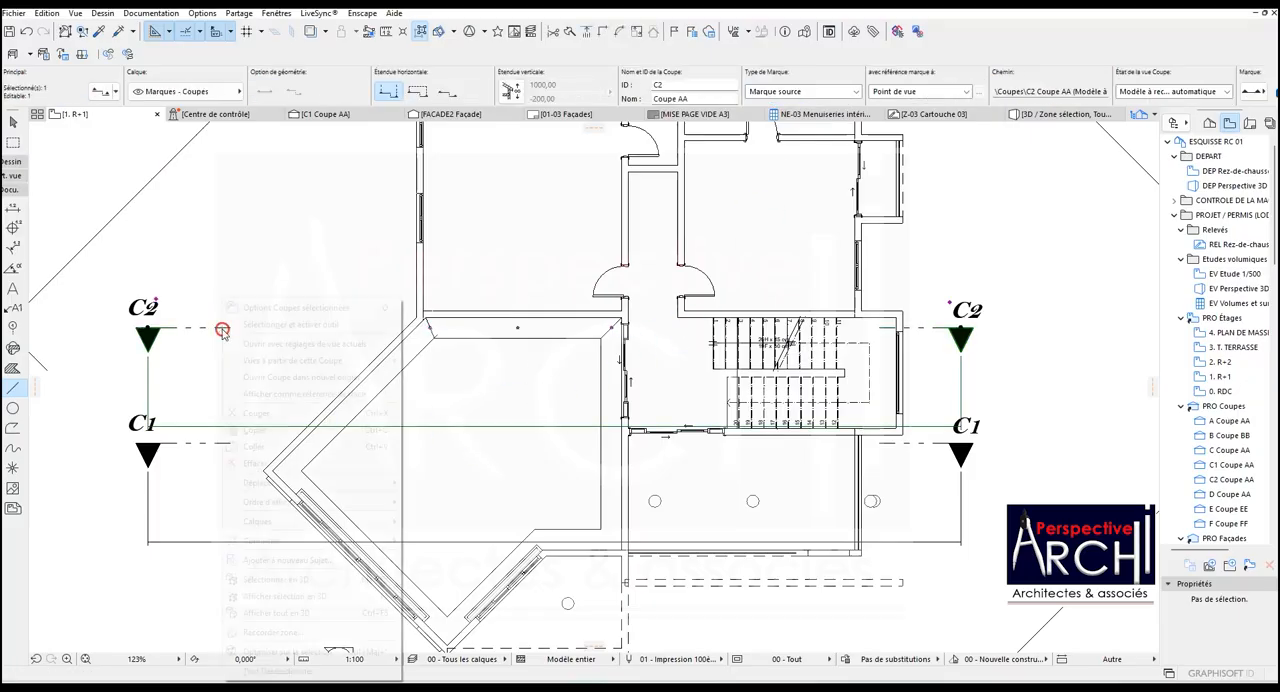
pyautogui.click(297, 345)
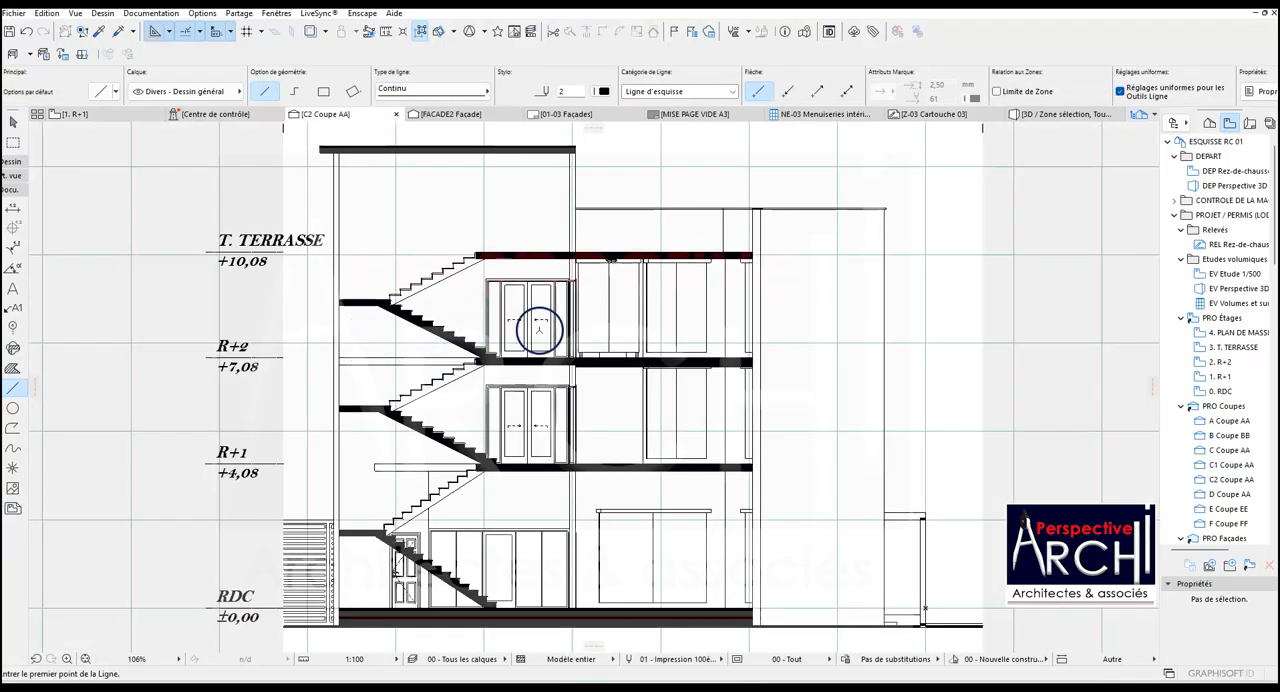
pyautogui.scroll(5, 683, 494)
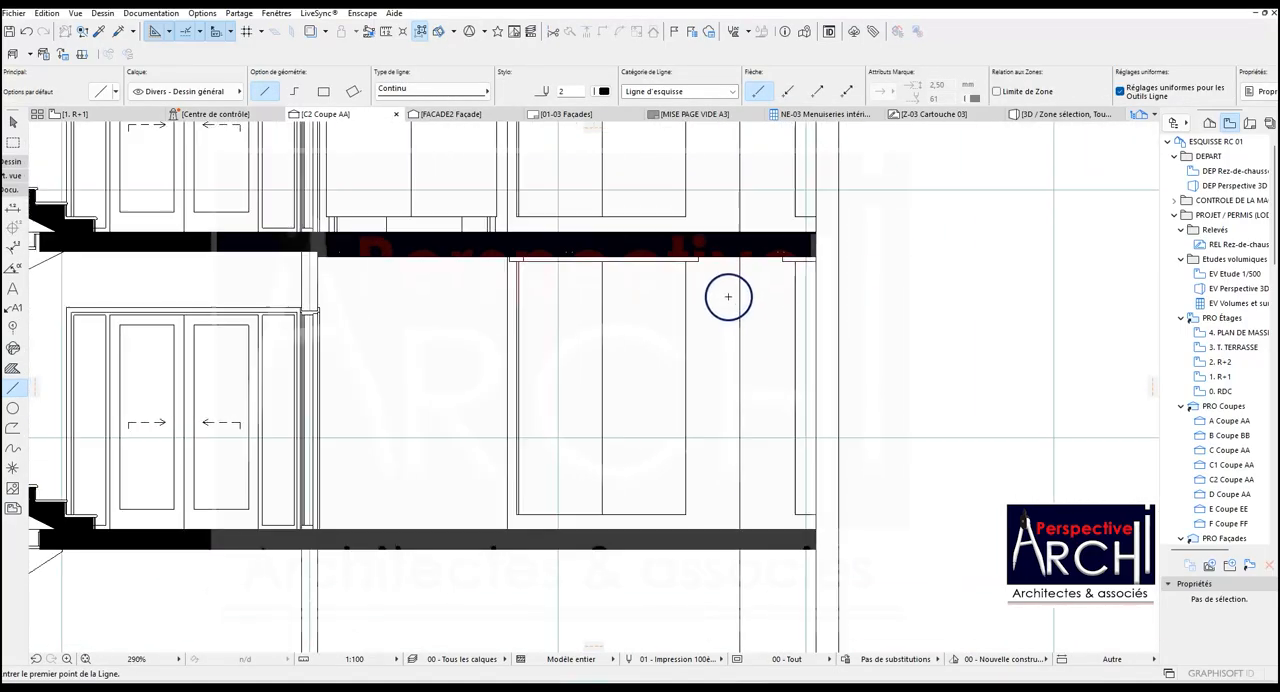
pyautogui.scroll(5, 594, 271)
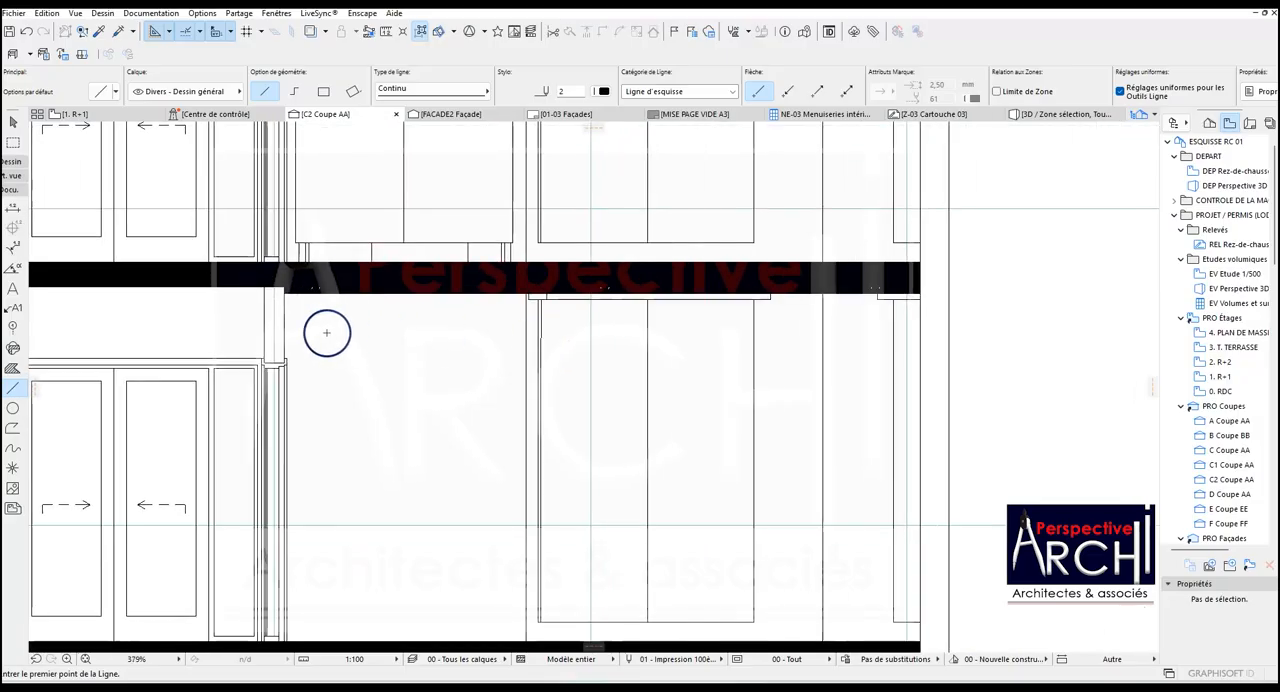
pyautogui.scroll(2, 325, 279)
pyautogui.scroll(-5, 337, 279)
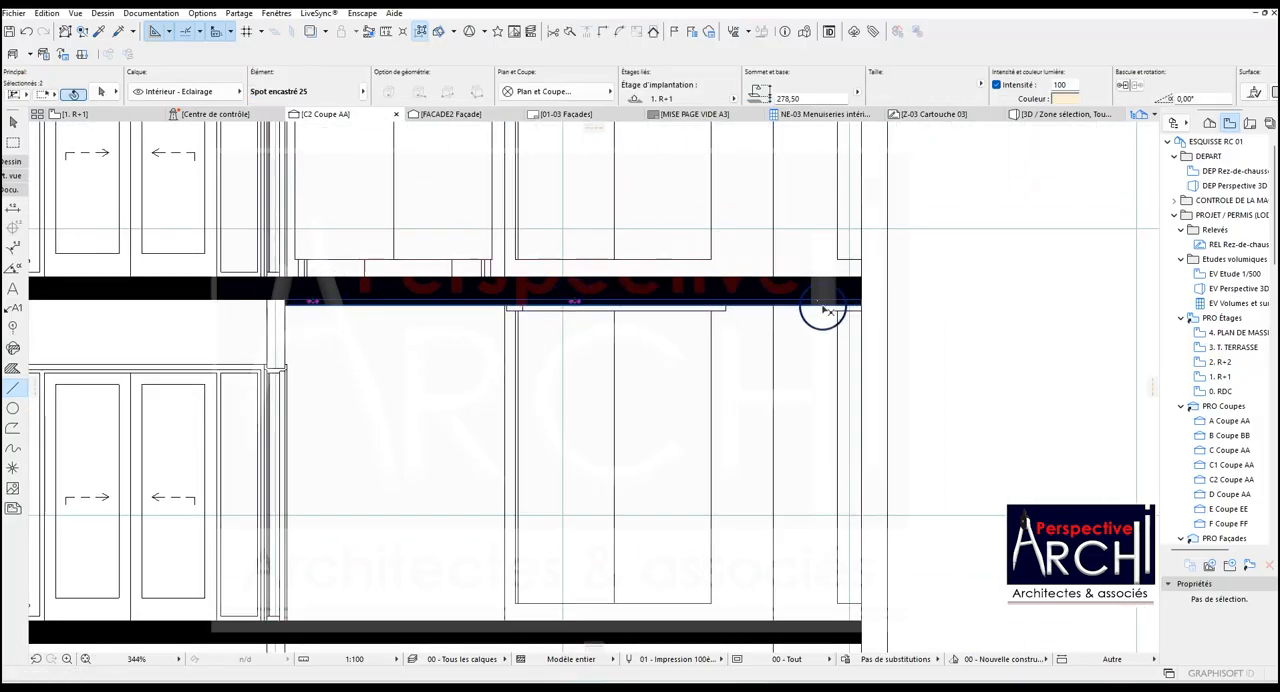
# Move the three spotlights vertically down by 5.00 so that their tops align with the ceiling band's underside.
pyautogui.scroll(4, 275, 325)
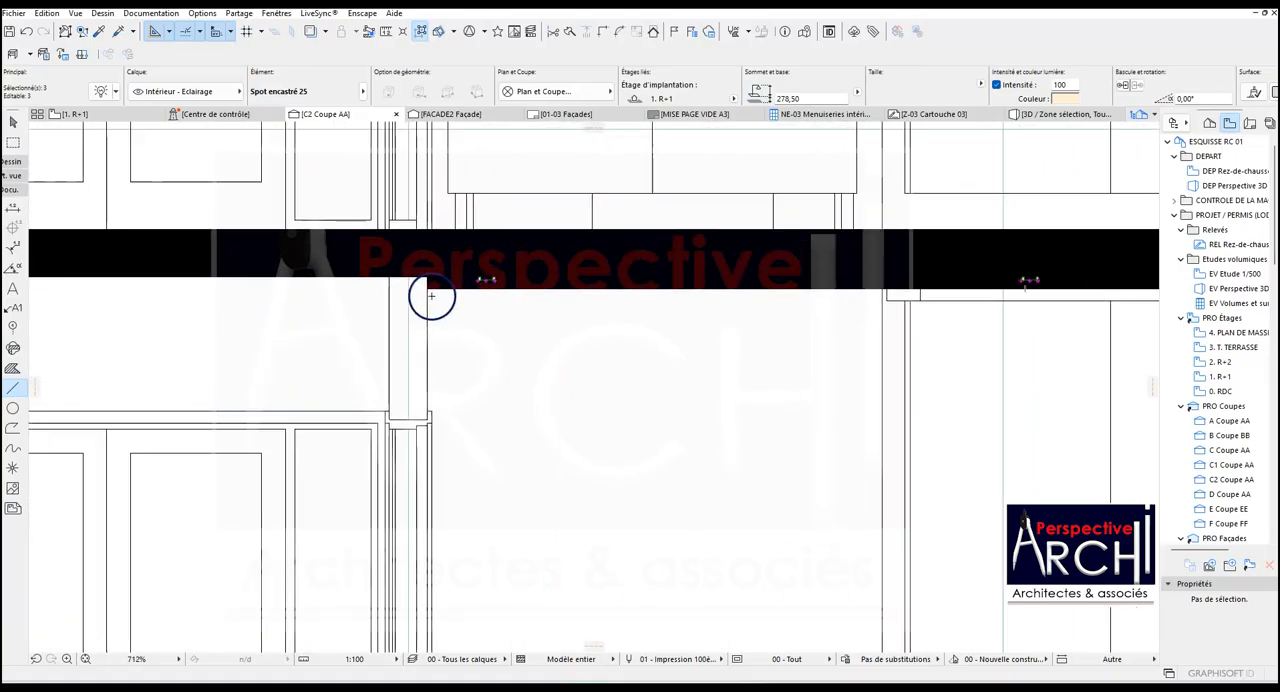
pyautogui.scroll(5, 471, 299)
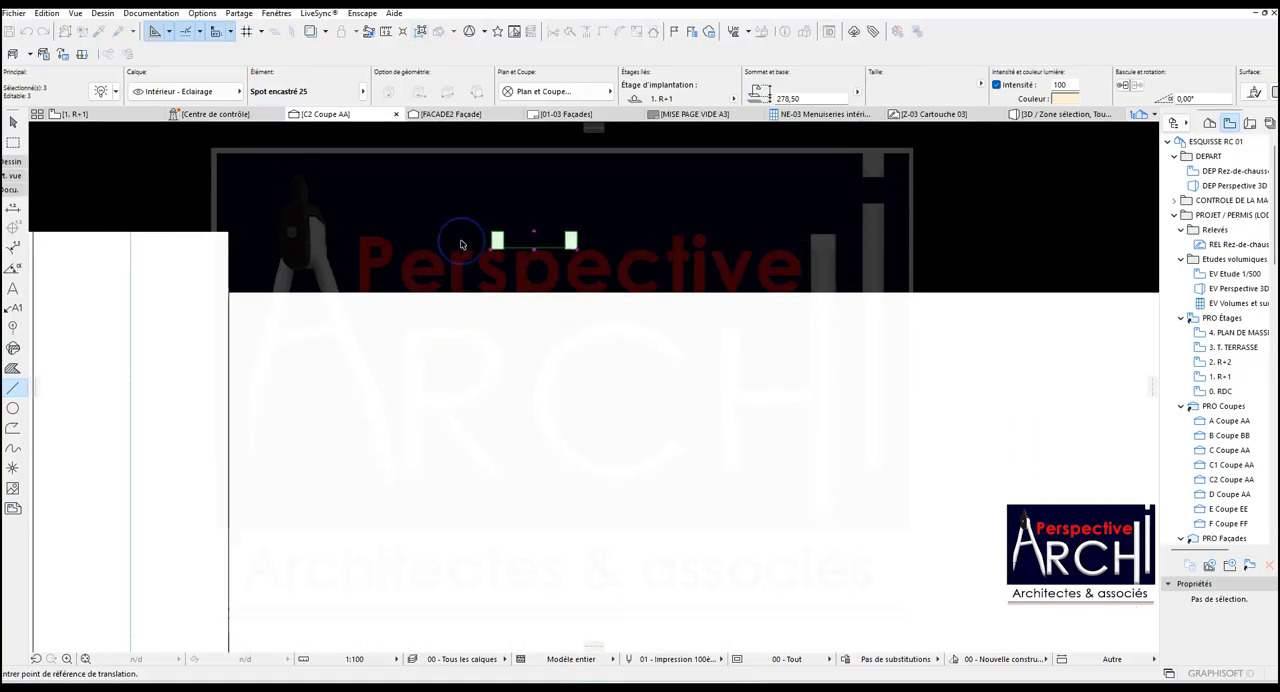
pyautogui.click(535, 234)
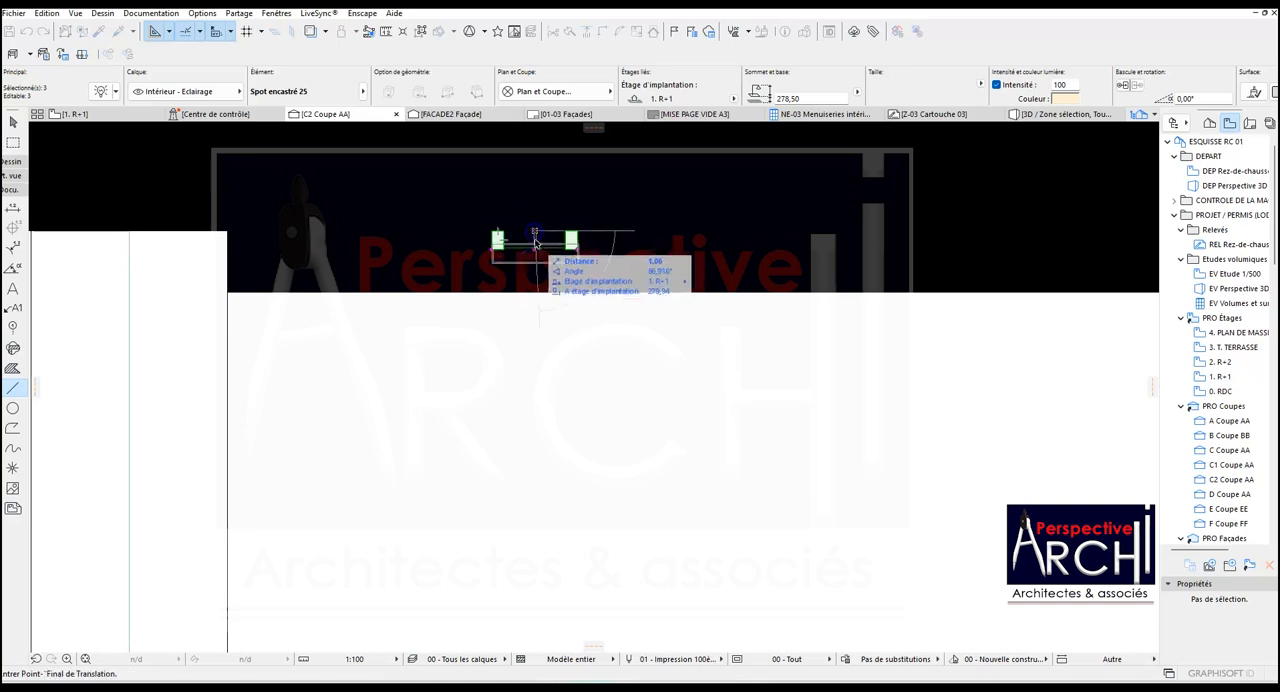
pyautogui.click(228, 295)
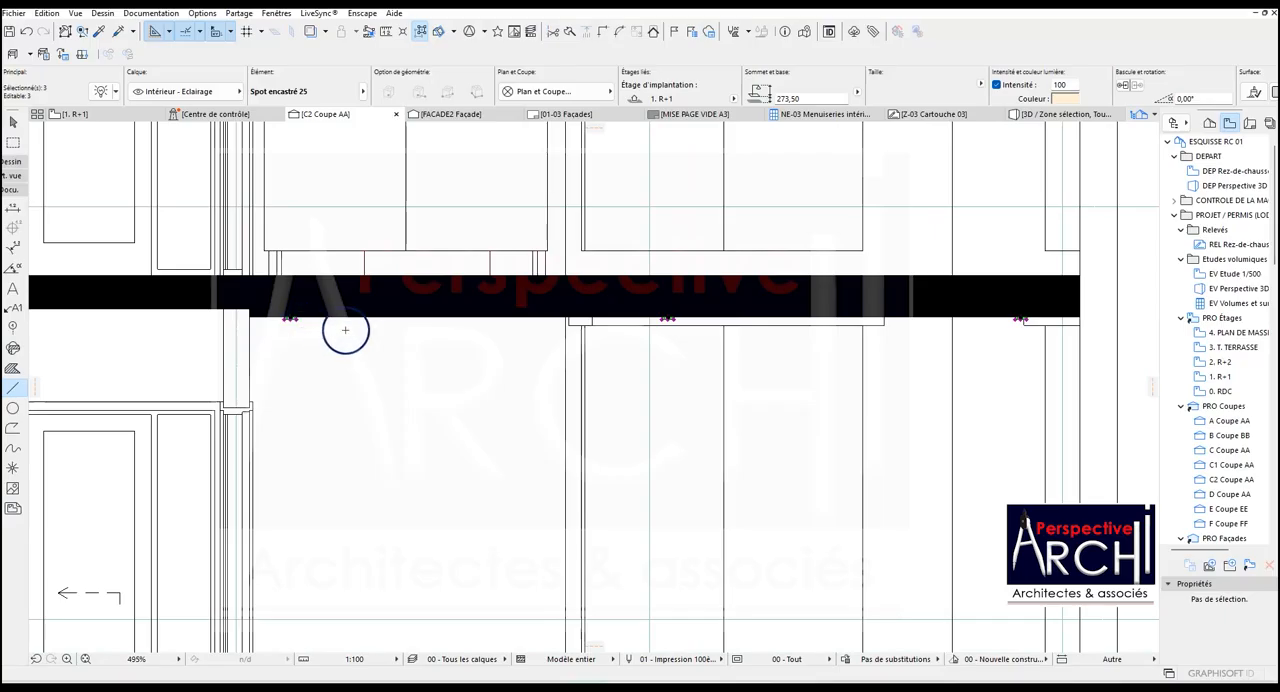
# Move the three spotlights vertically up so that their lower edges align with the black slab's underside.
pyautogui.scroll(5, 298, 318)
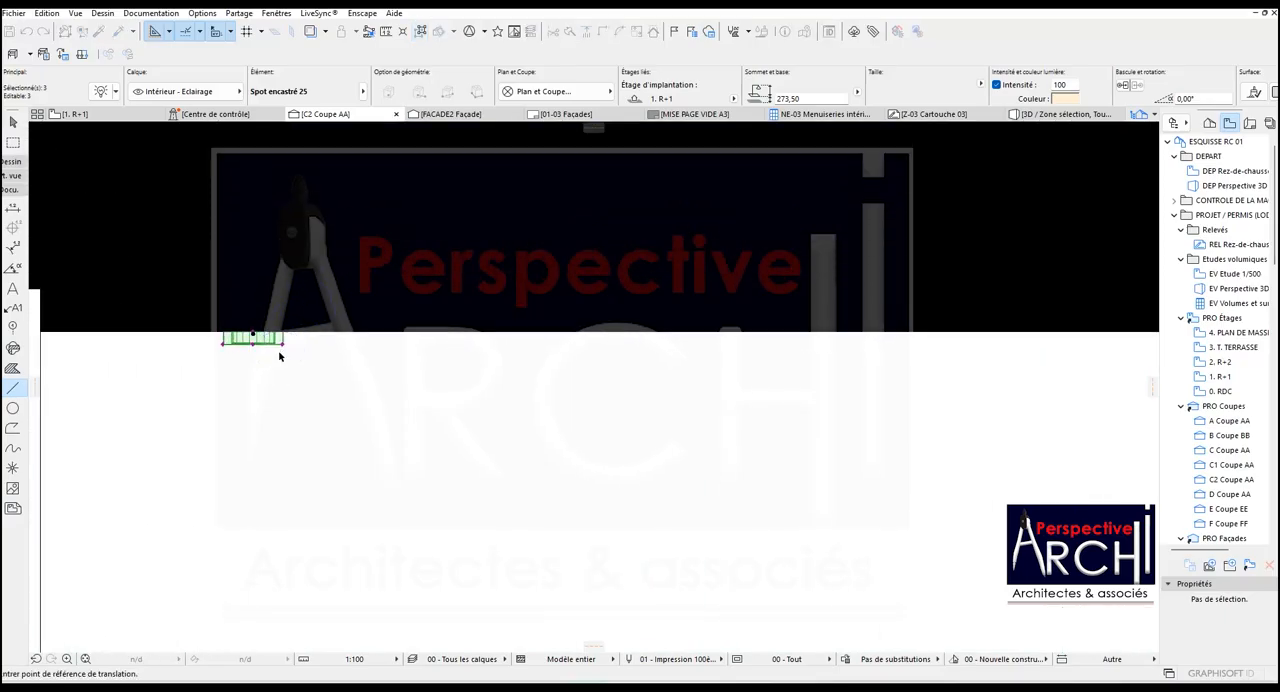
pyautogui.scroll(2, 276, 340)
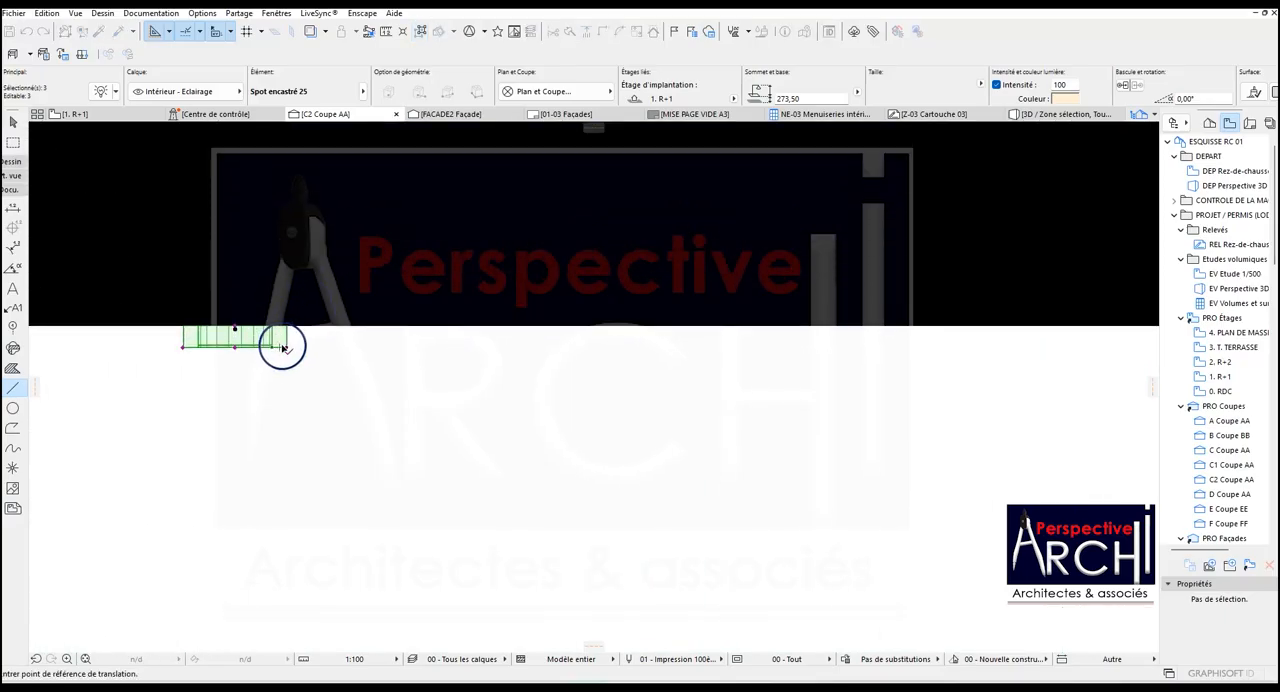
pyautogui.click(286, 348)
pyautogui.click(287, 328)
pyautogui.scroll(-8, 278, 369)
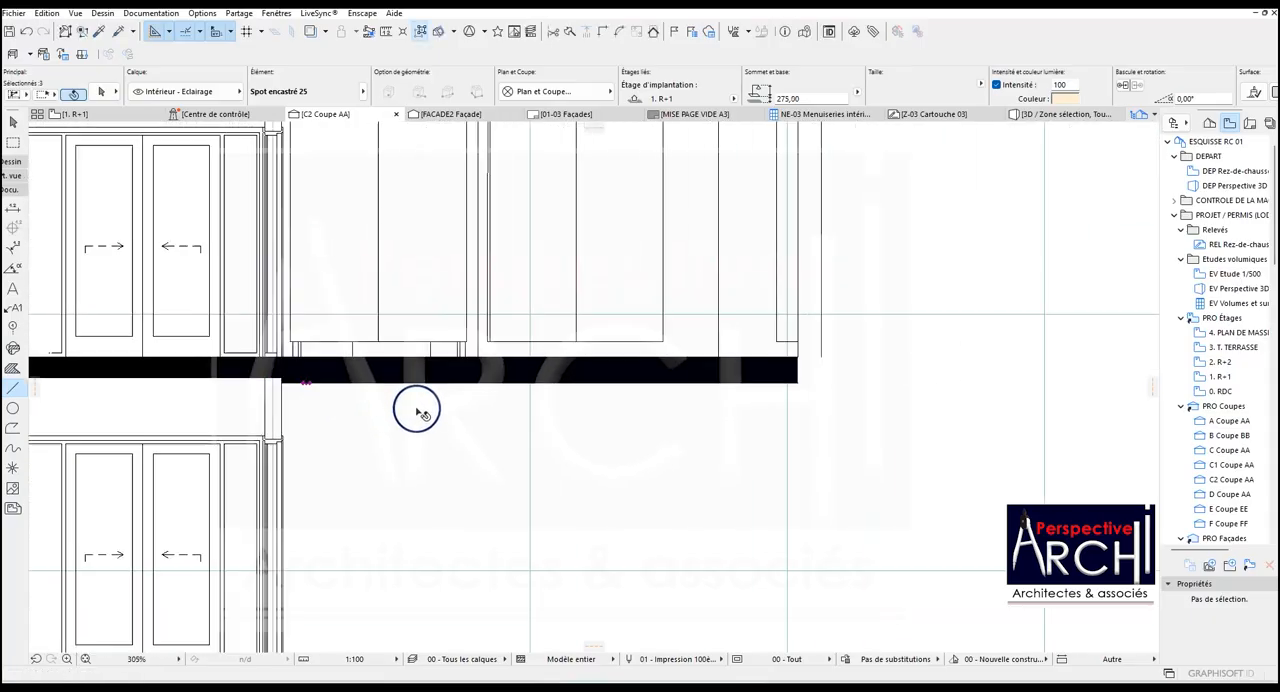
pyautogui.scroll(5, 720, 378)
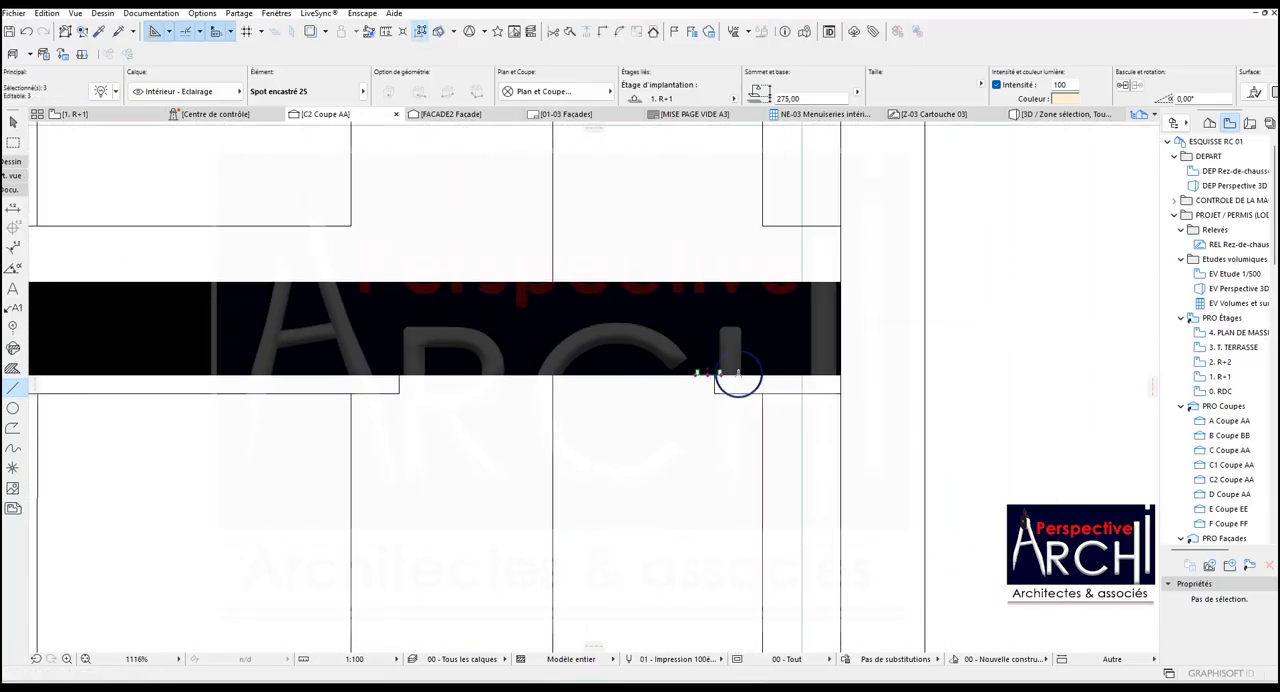
# In the R+1 plan, draw a circle centred on the band's upper-right corner spotlight, matching its outer ring.
pyautogui.click(88, 115)
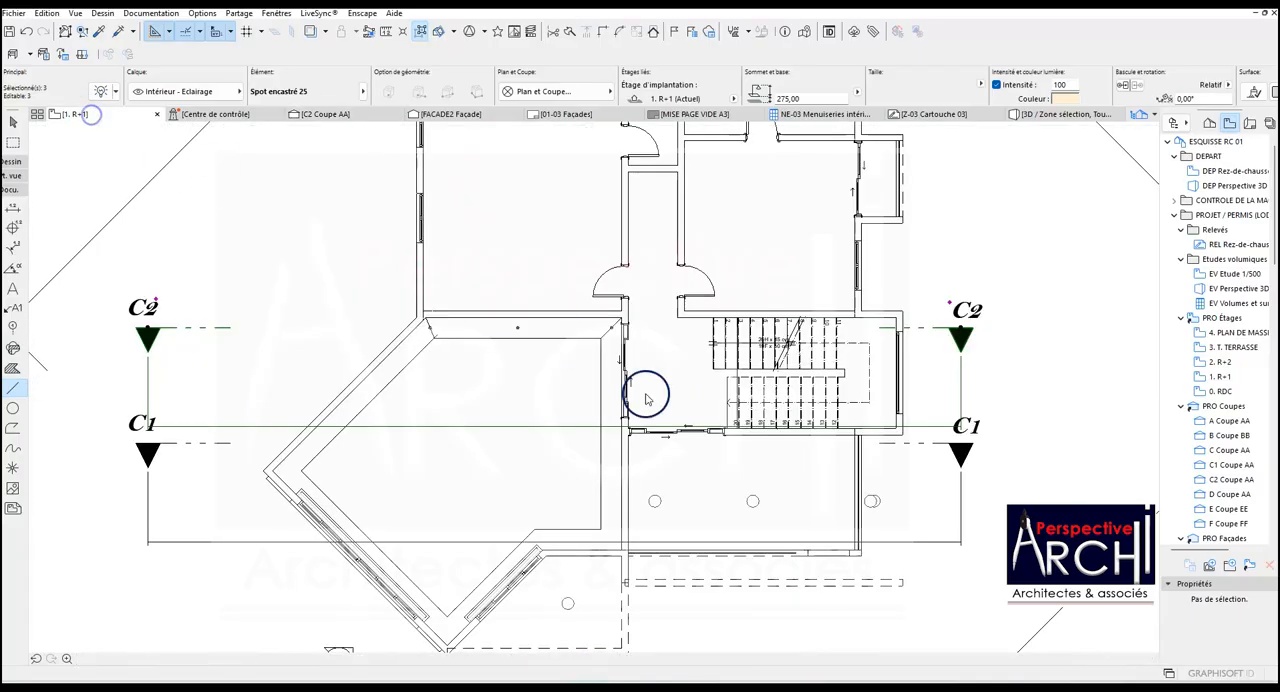
pyautogui.scroll(11, 571, 348)
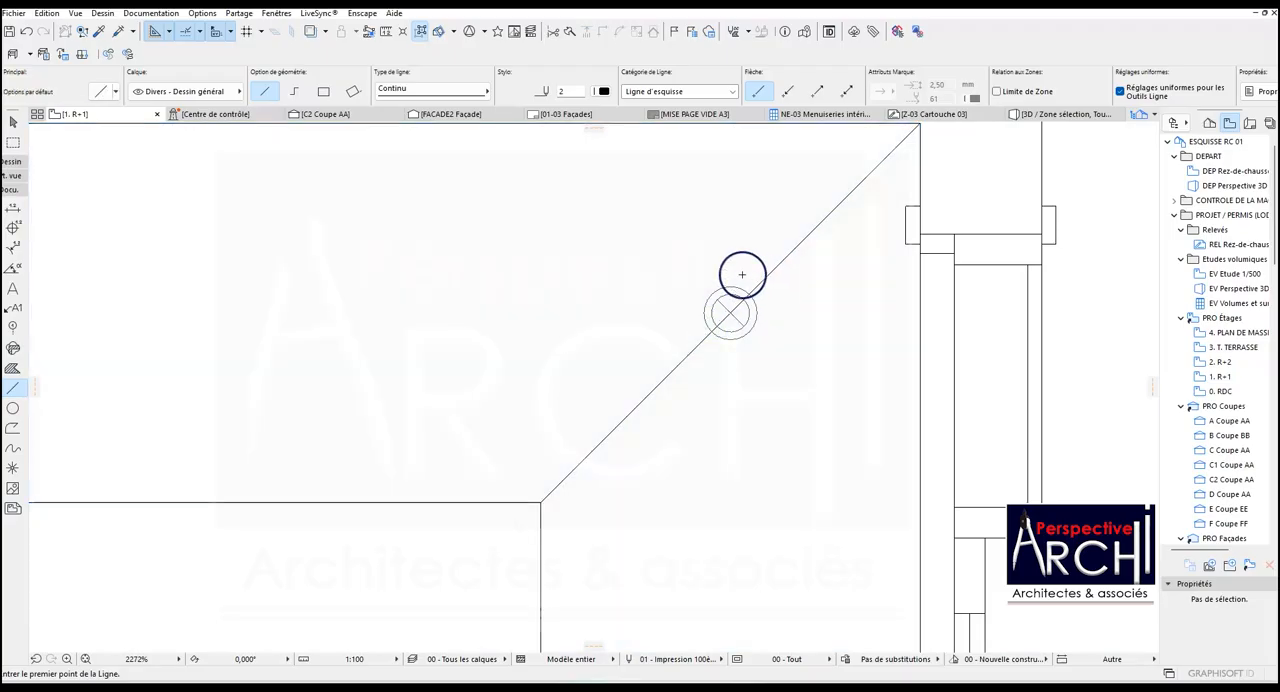
pyautogui.scroll(-1, 331, 302)
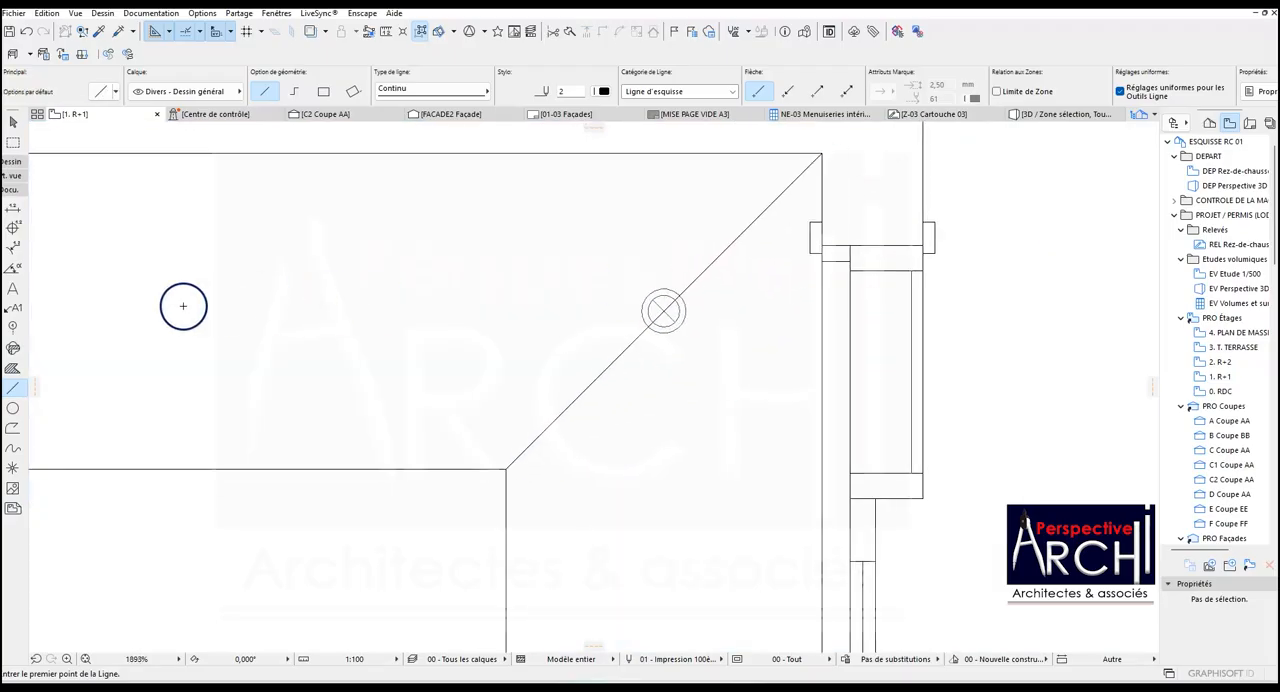
pyautogui.click(12, 410)
pyautogui.scroll(3, 664, 313)
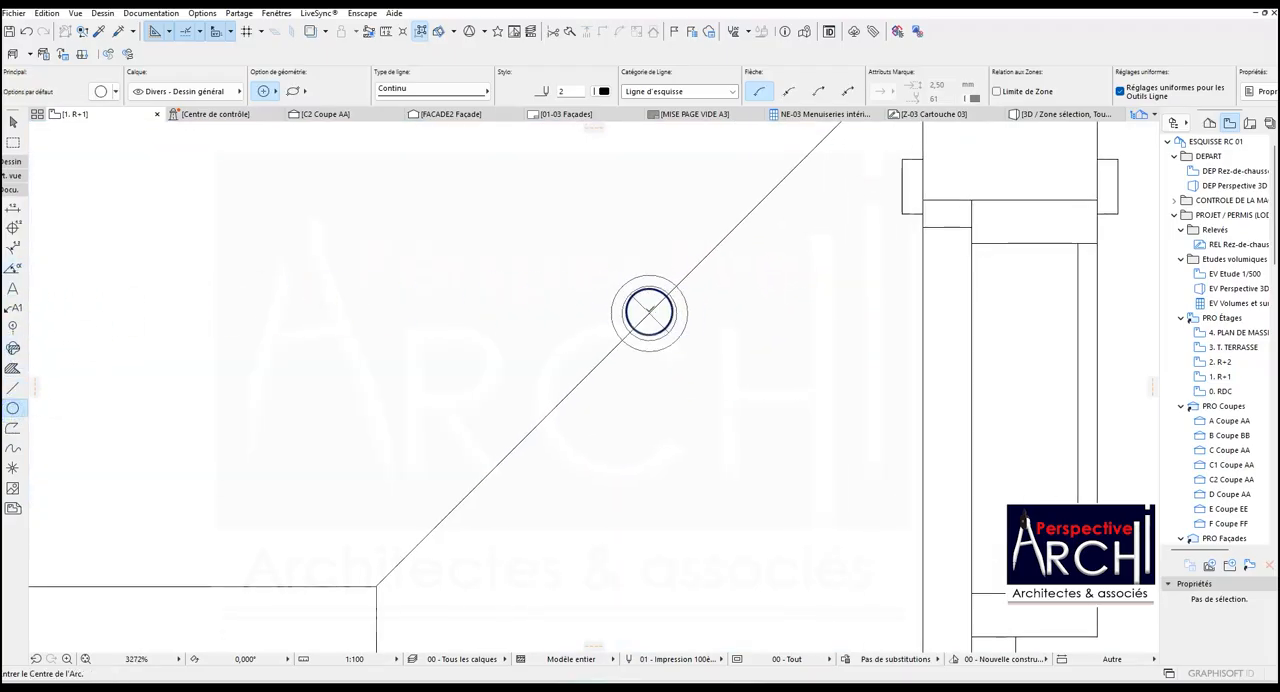
pyautogui.click(649, 314)
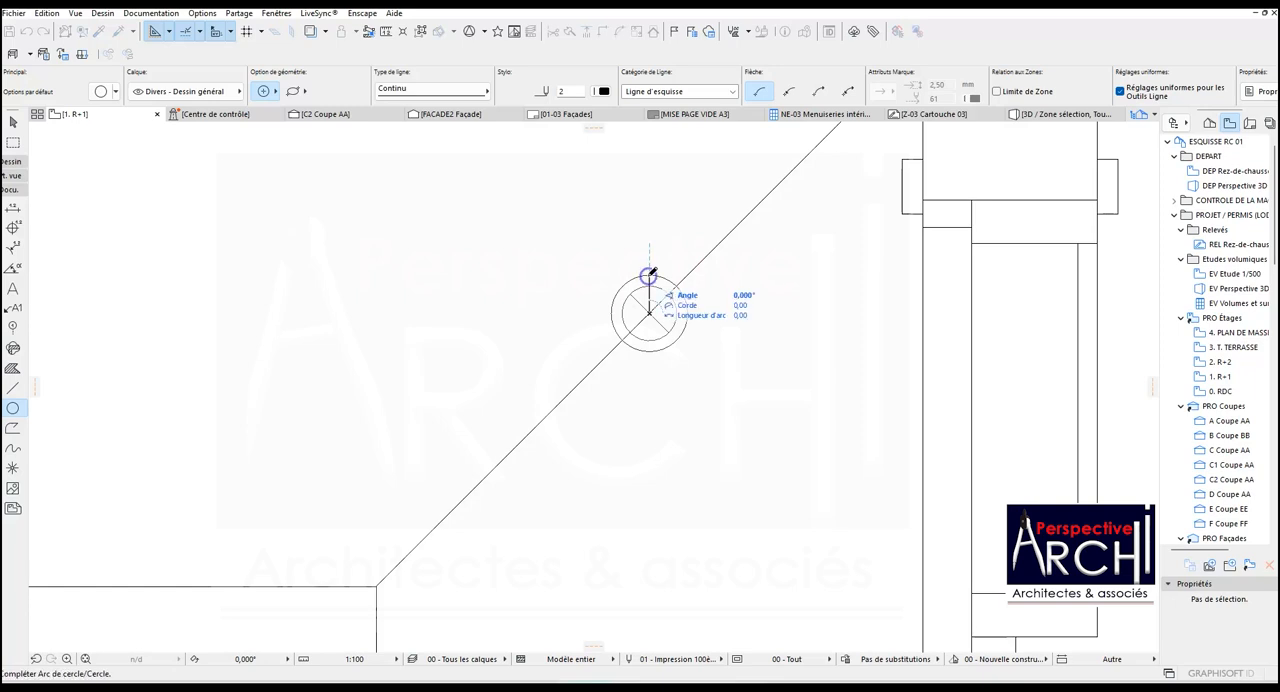
pyautogui.click(651, 272)
# Draw a circle with a radius of about 3.56 around the band's upper-left spotlight, centred on the spotlight.
pyautogui.scroll(-14, 634, 320)
pyautogui.scroll(11, 95, 308)
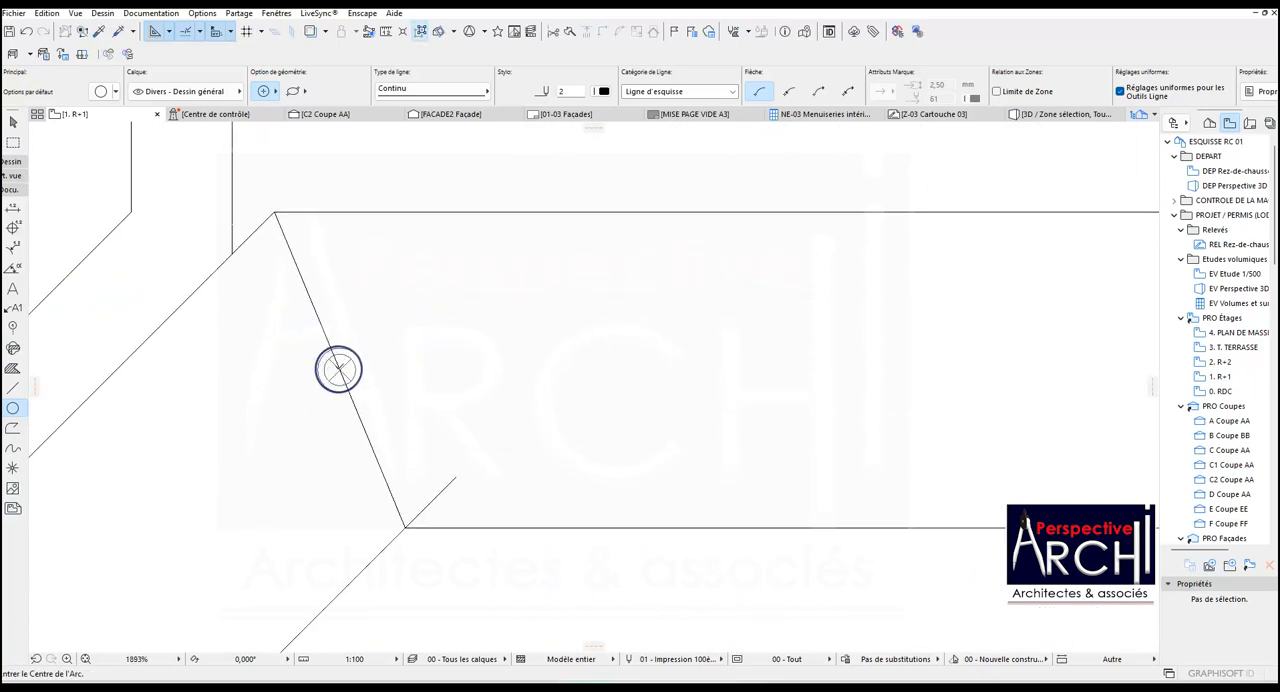
pyautogui.click(340, 370)
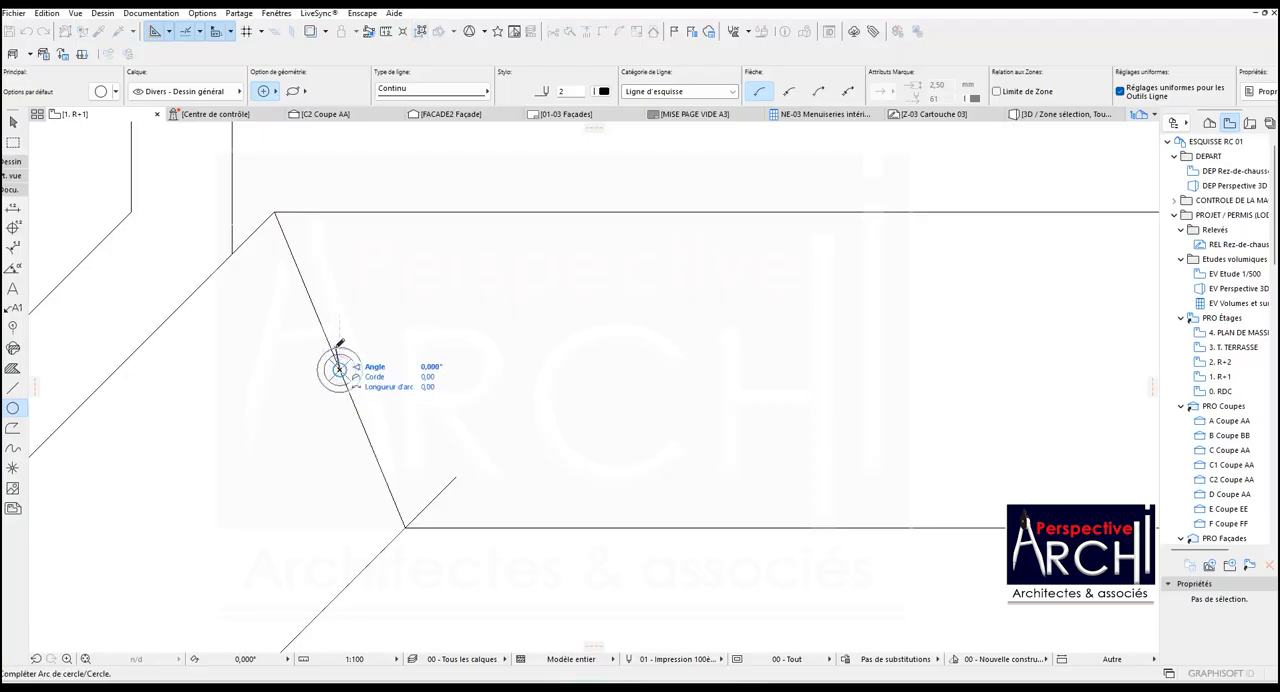
pyautogui.click(339, 347)
pyautogui.scroll(5, 345, 362)
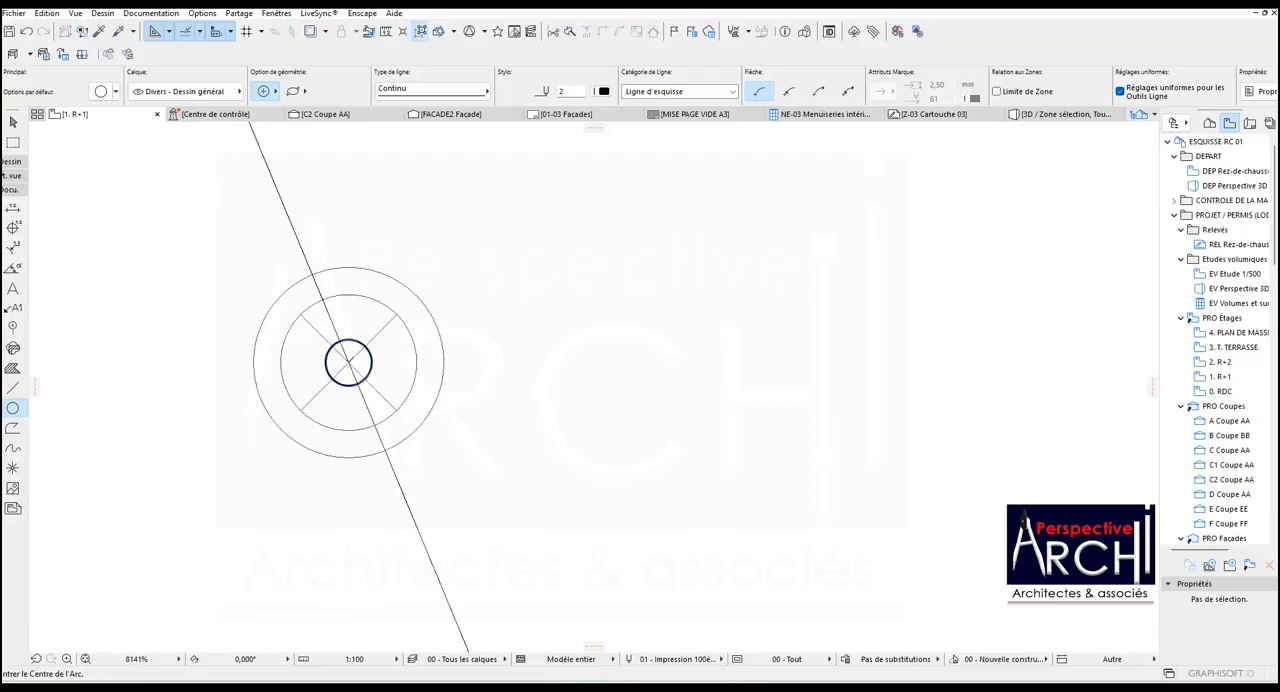
pyautogui.click(348, 362)
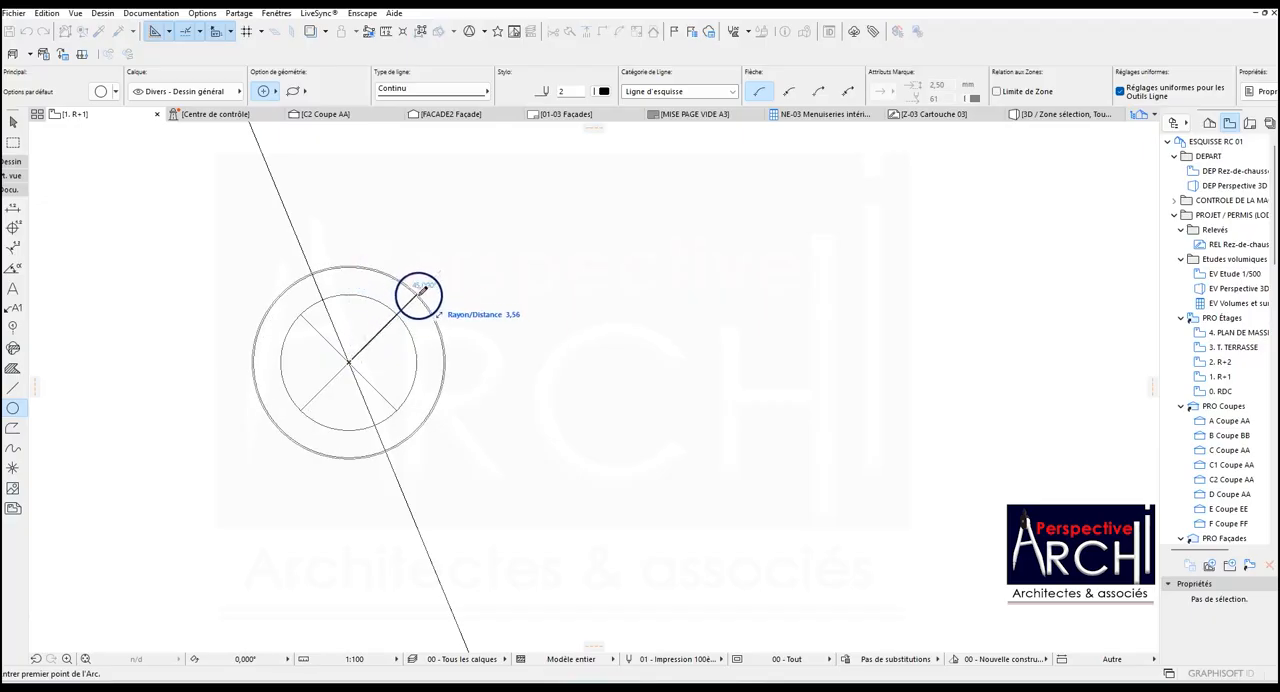
pyautogui.click(418, 295)
pyautogui.scroll(-8, 395, 300)
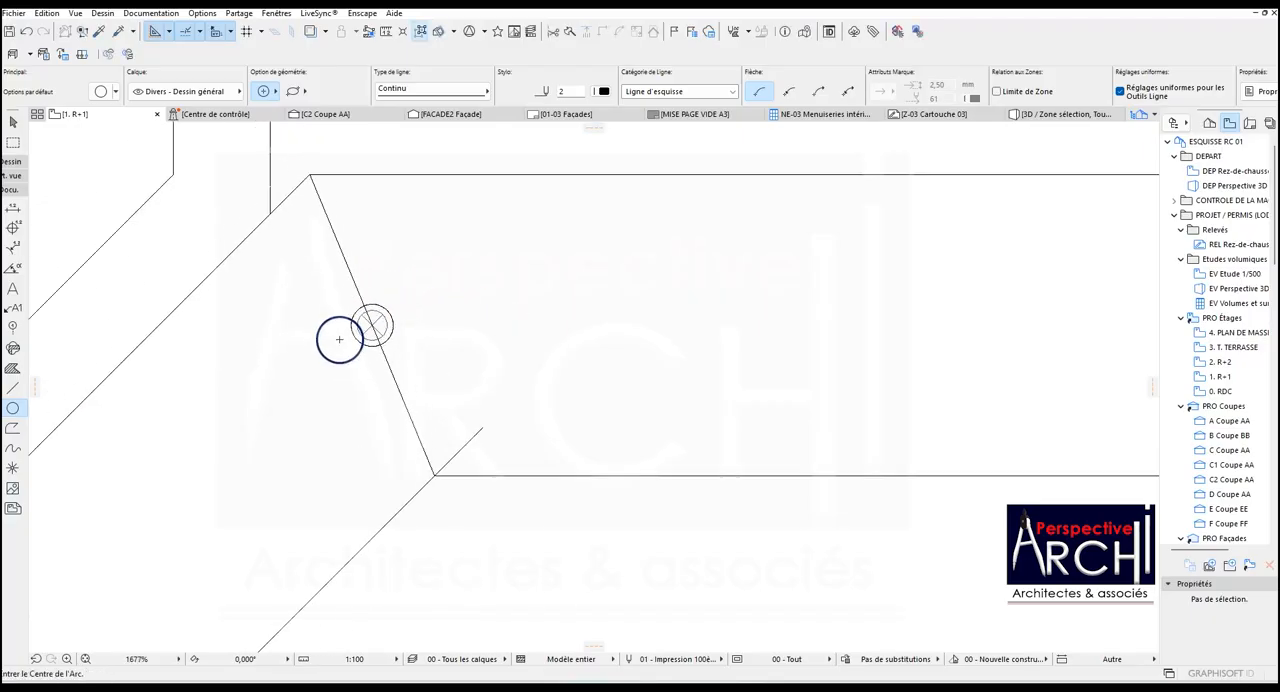
# Cut openings in the ceiling band slab along the circles around the upper-left and upper-right spotlights.
pyautogui.keyDown('shift'); pyautogui.click(382, 248); pyautogui.keyUp('shift')
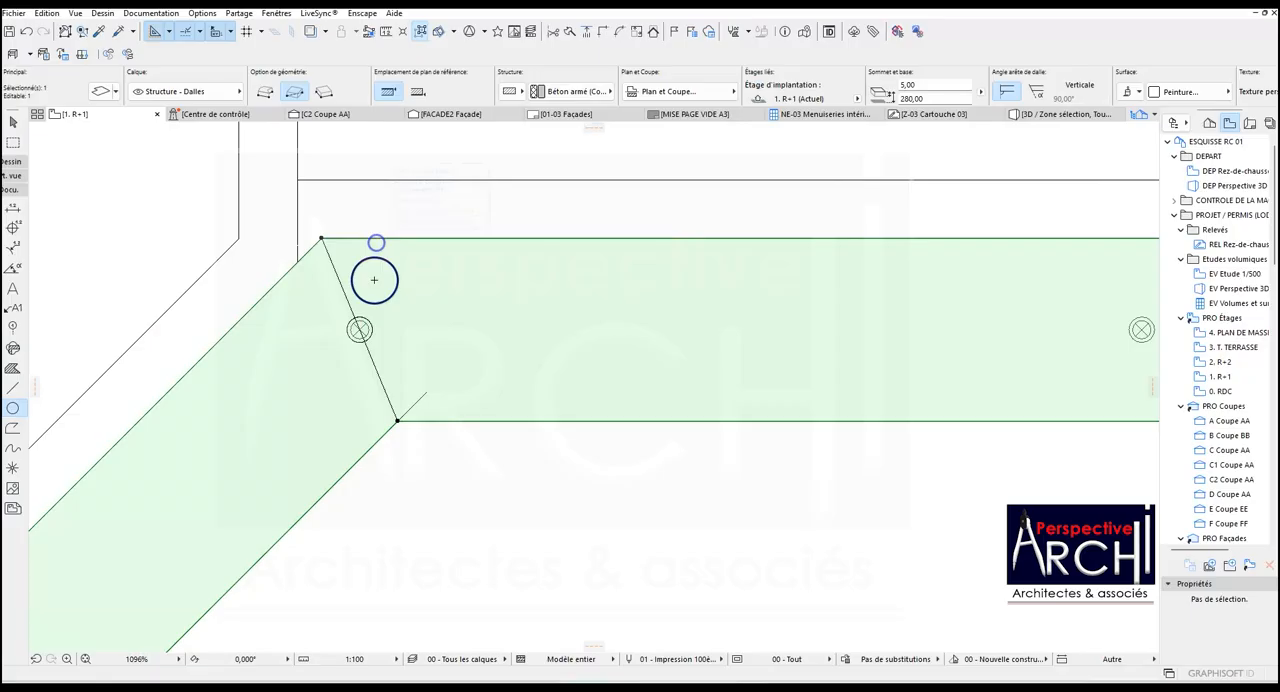
pyautogui.click(321, 239)
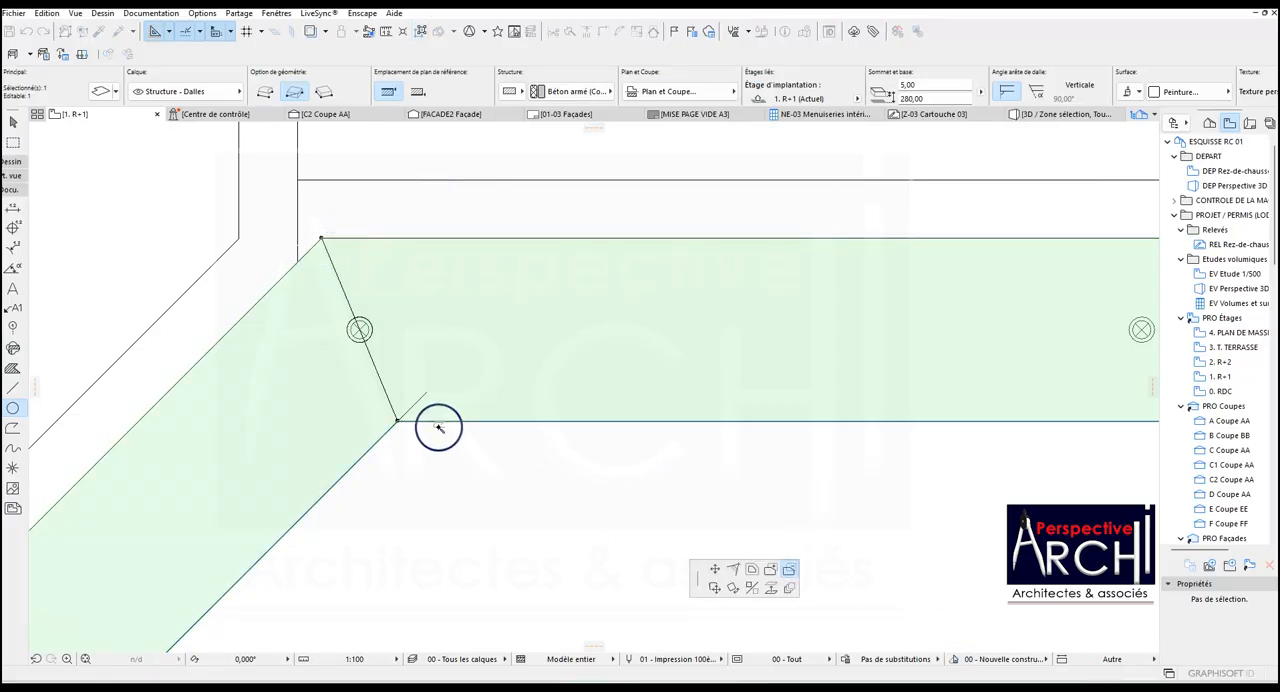
pyautogui.click(371, 328)
pyautogui.scroll(-3, 634, 414)
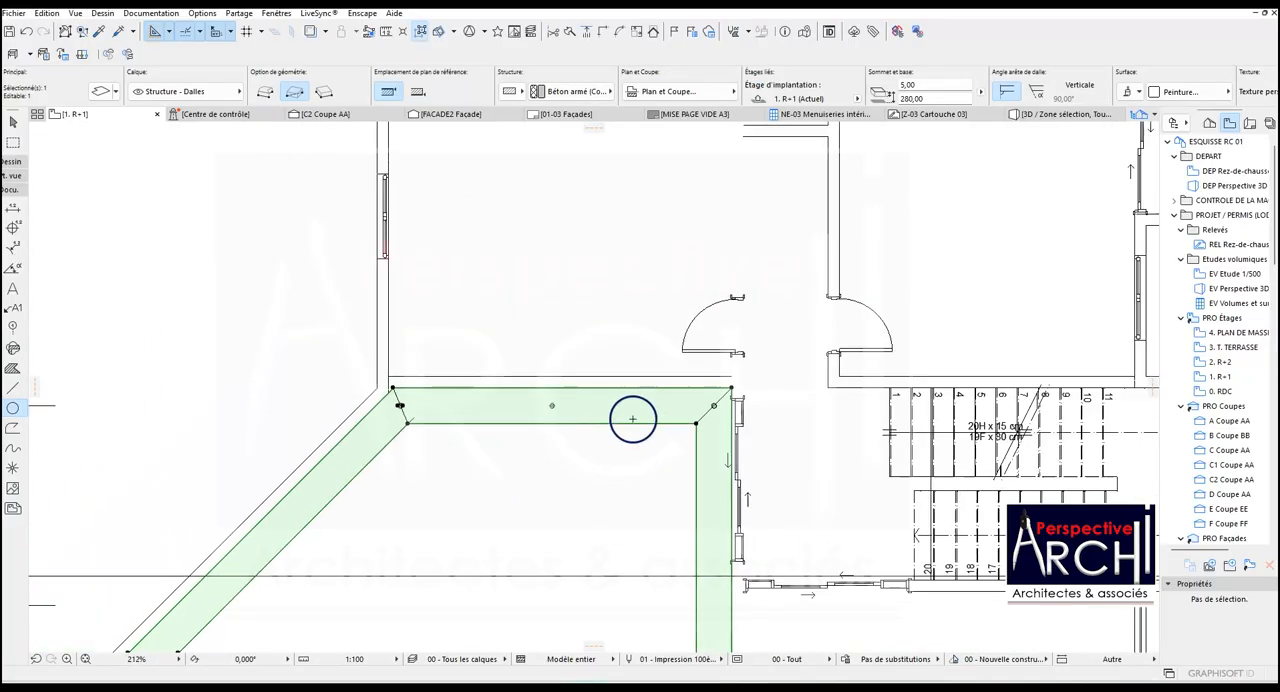
pyautogui.scroll(5, 706, 403)
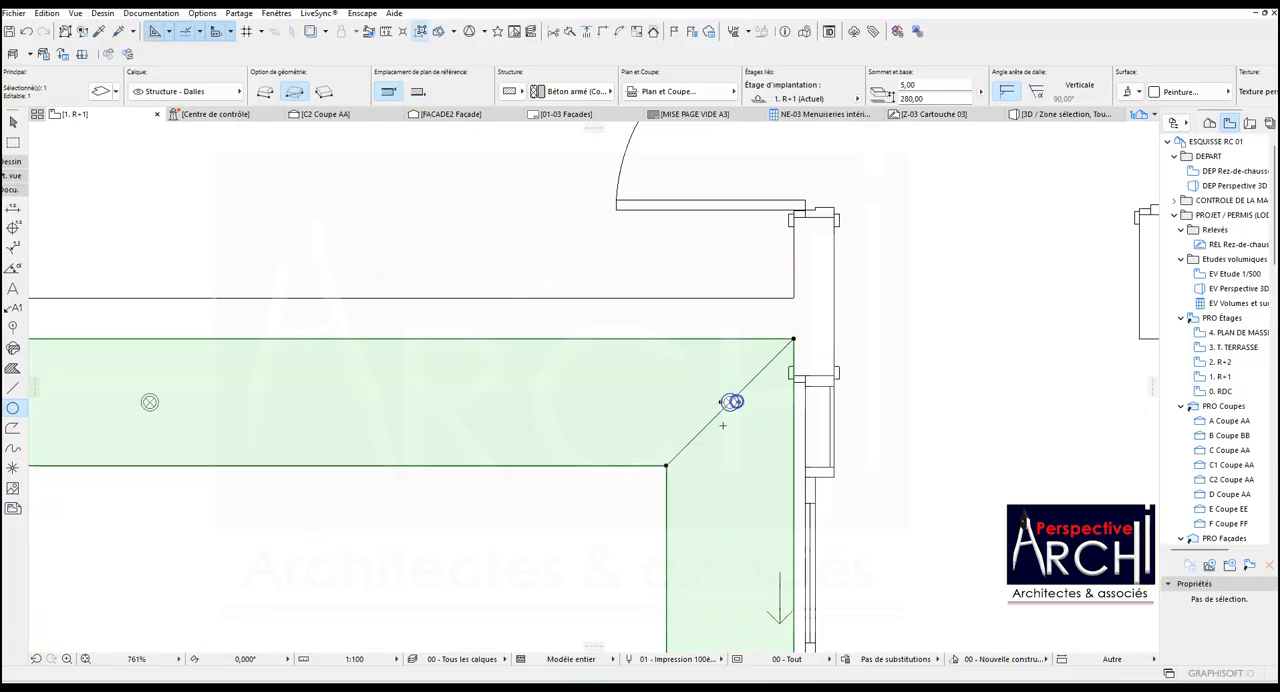
pyautogui.press('Escape')
# In the C2 Coupe AA section, move the middle spotlight vertically down so that its top aligns with the black slab's underside.
pyautogui.click(369, 121)
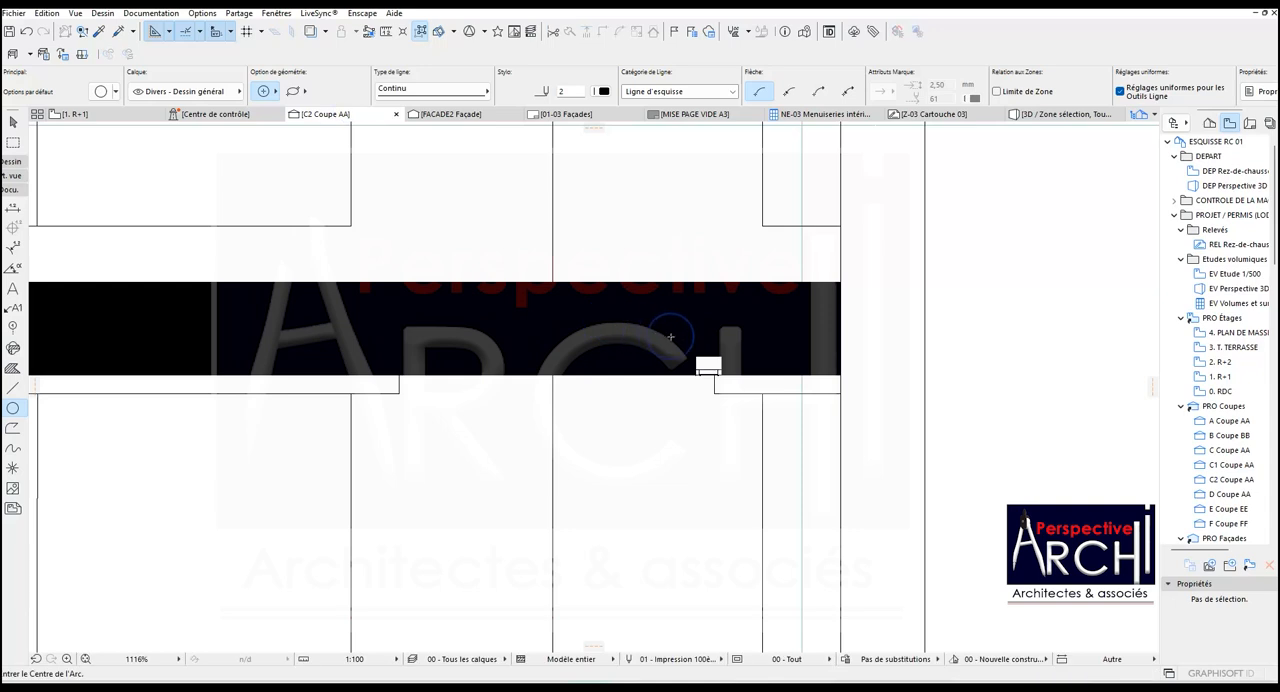
pyautogui.scroll(-7, 668, 338)
pyautogui.scroll(7, 172, 337)
pyautogui.scroll(-2, 618, 274)
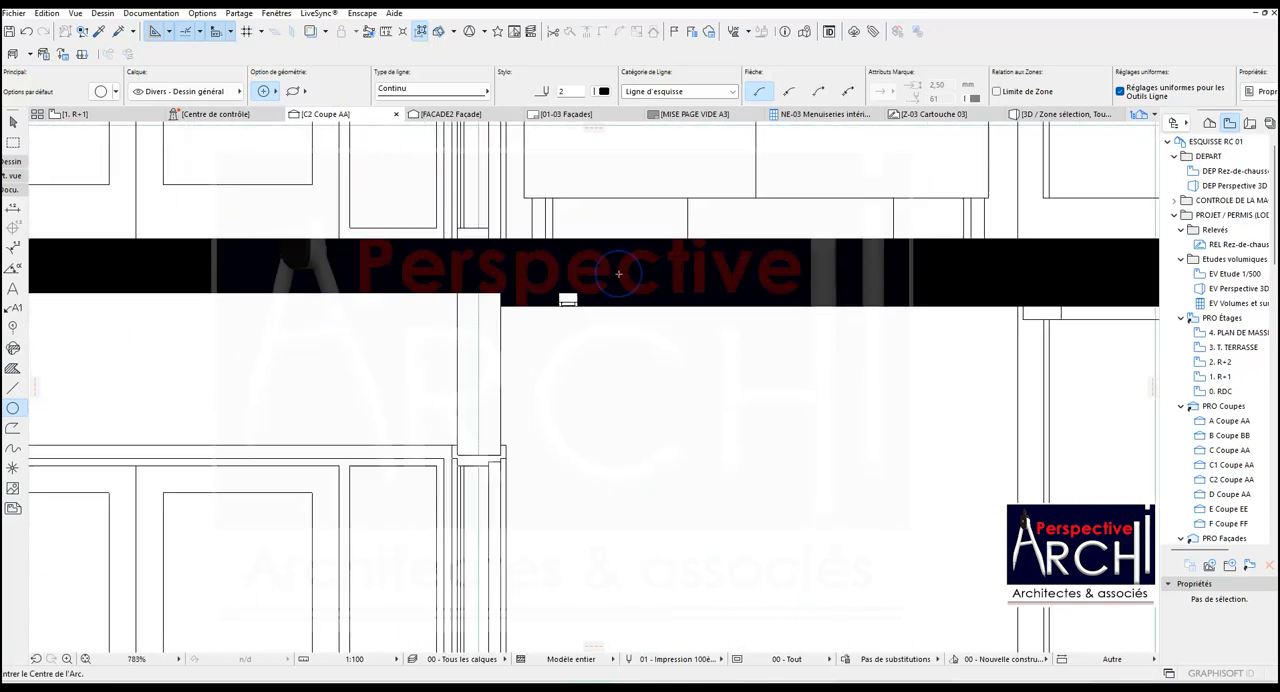
pyautogui.scroll(-3, 618, 274)
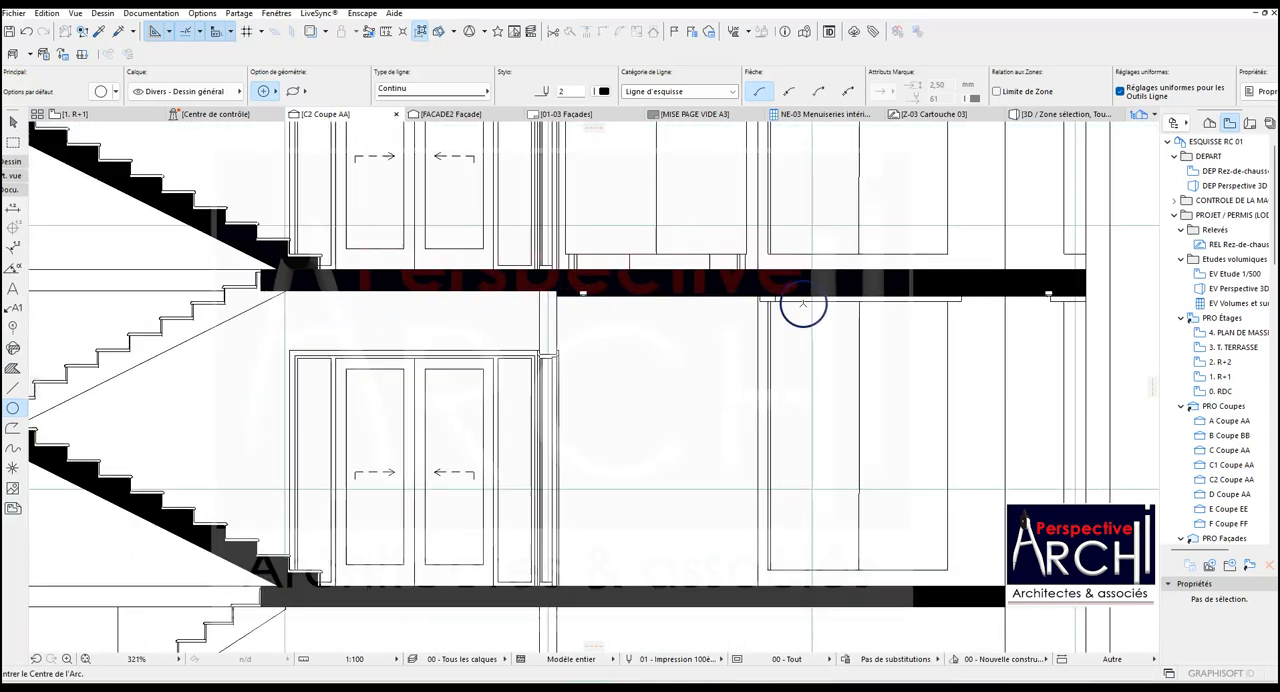
pyautogui.scroll(6, 804, 299)
pyautogui.keyDown('shift'); pyautogui.click(863, 299); pyautogui.keyUp('shift')
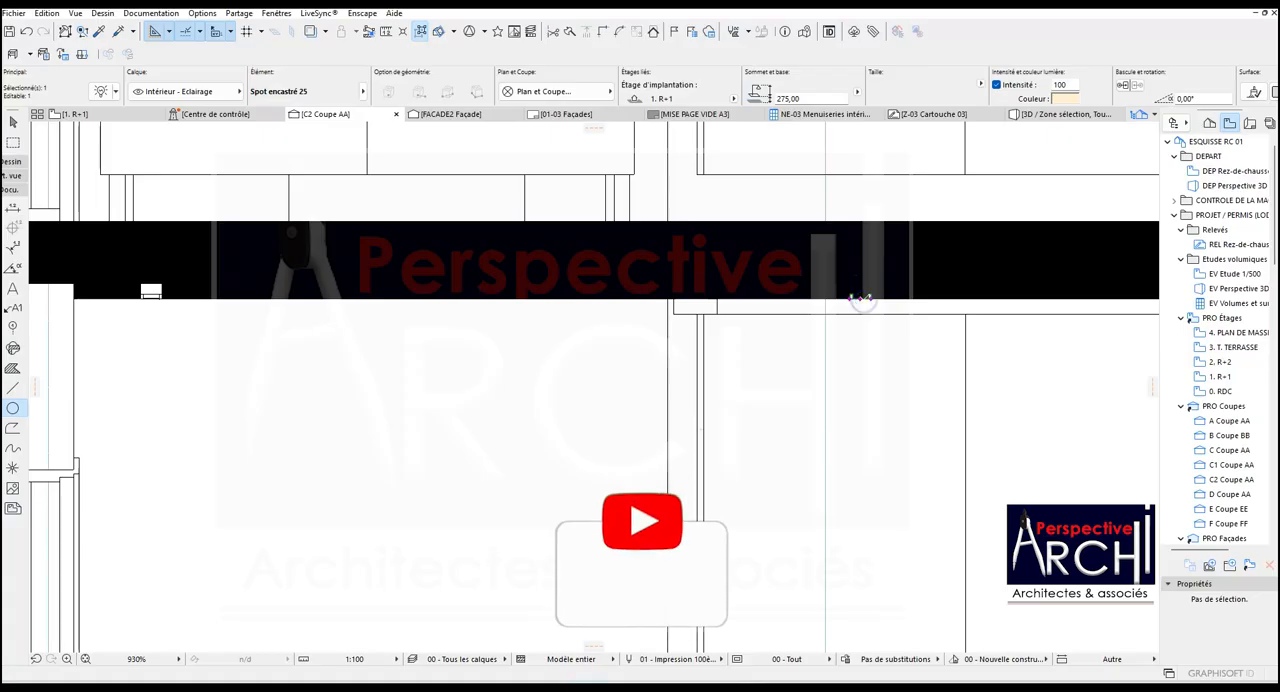
pyautogui.hotkey('ctrl', 'd')
pyautogui.scroll(5, 913, 283)
pyautogui.scroll(2, 814, 312)
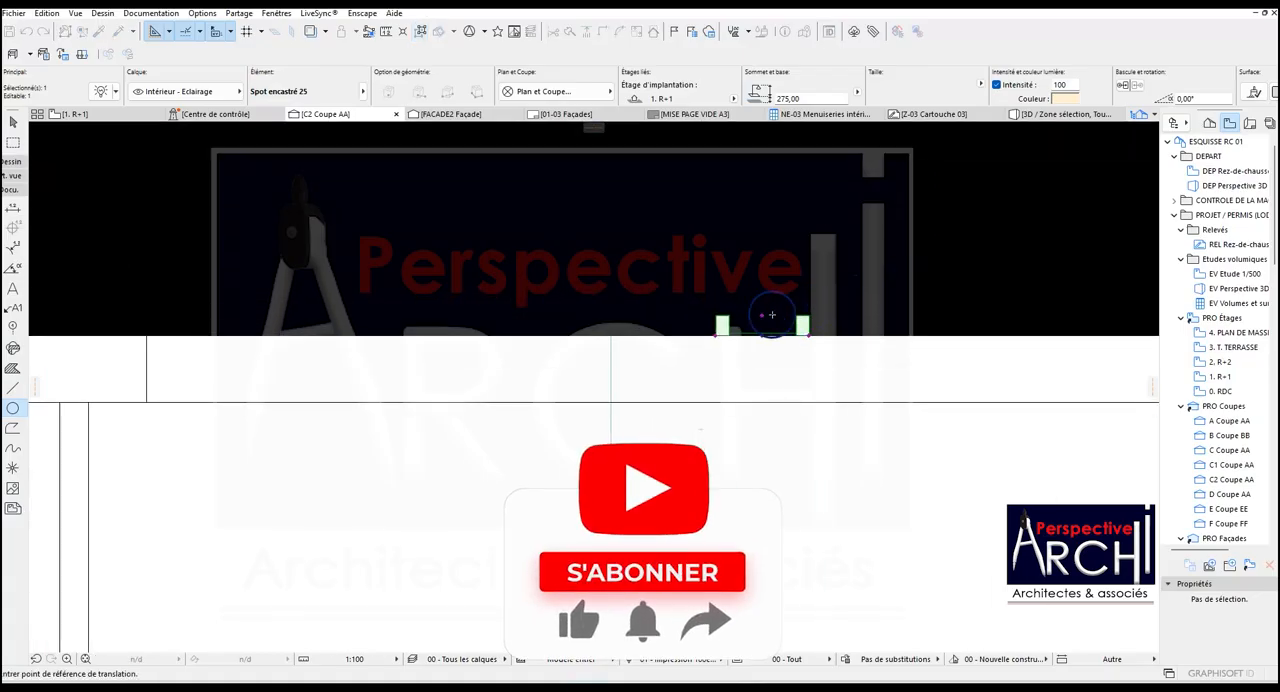
pyautogui.click(763, 313)
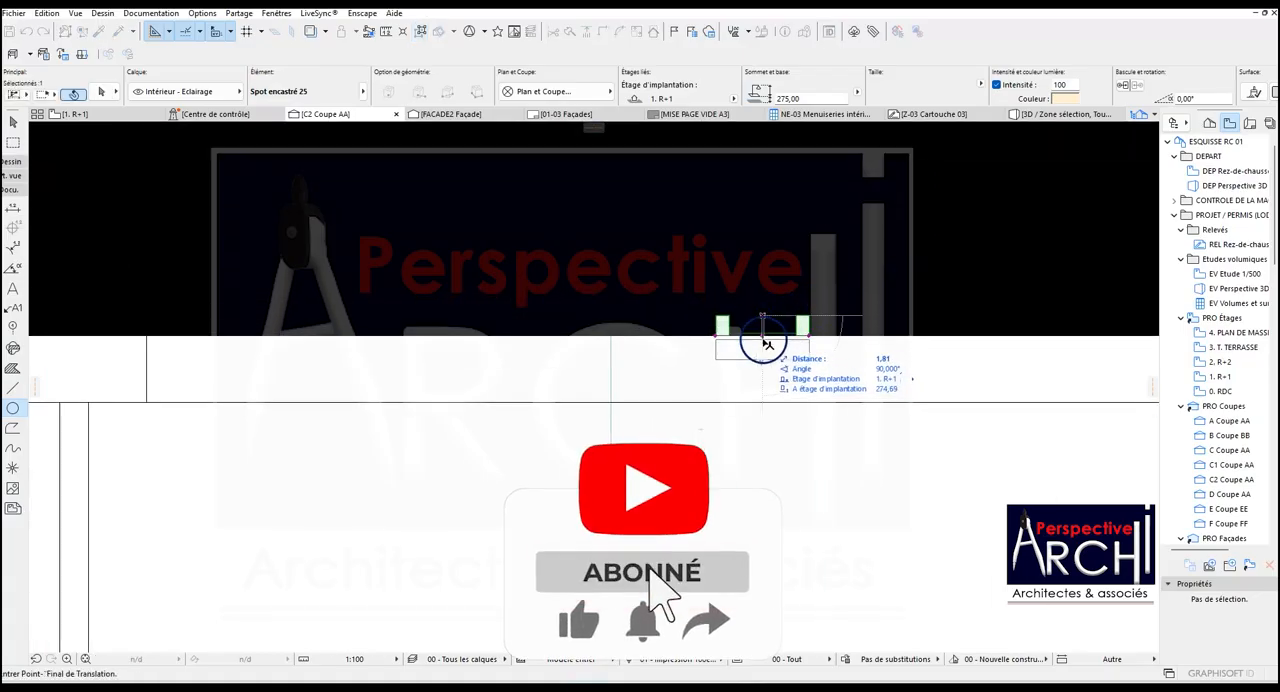
pyautogui.click(763, 337)
pyautogui.scroll(-6, 655, 337)
pyautogui.press('Escape')
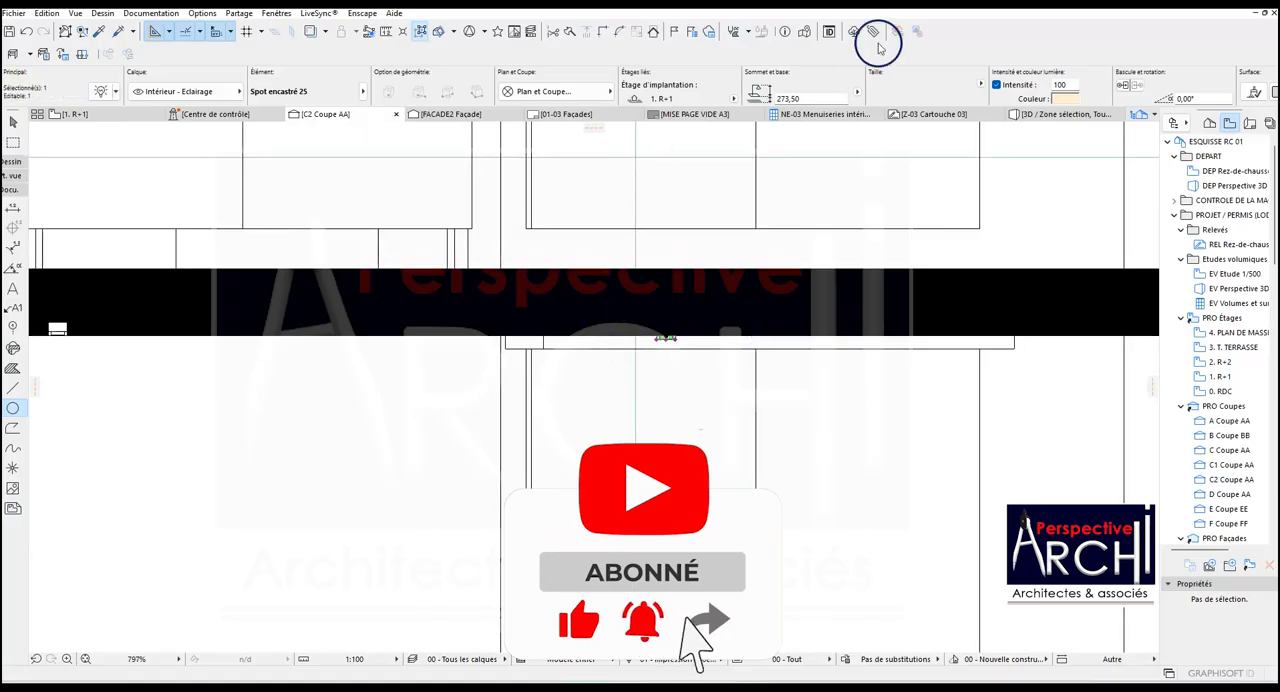
# Open the 3D view and examine from below how the spotlights sit in the dropped ceiling band.
pyautogui.click(1052, 115)
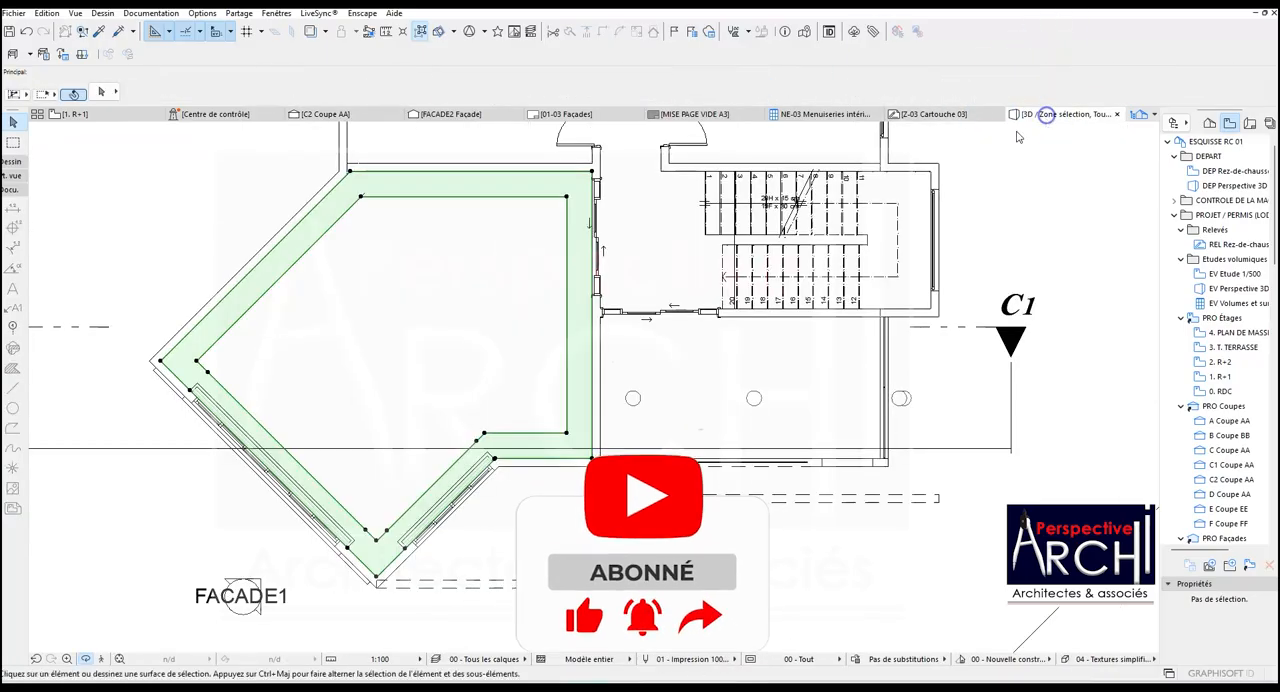
pyautogui.keyDown('shift'); pyautogui.moveTo(440, 361); pyautogui.dragTo(423, 384, button='middle'); pyautogui.keyUp('shift')
pyautogui.keyDown('shift'); pyautogui.moveTo(432, 308); pyautogui.dragTo(758, 280, button='middle'); pyautogui.keyUp('shift')
pyautogui.scroll(5, 614, 190)
pyautogui.scroll(2, 655, 163)
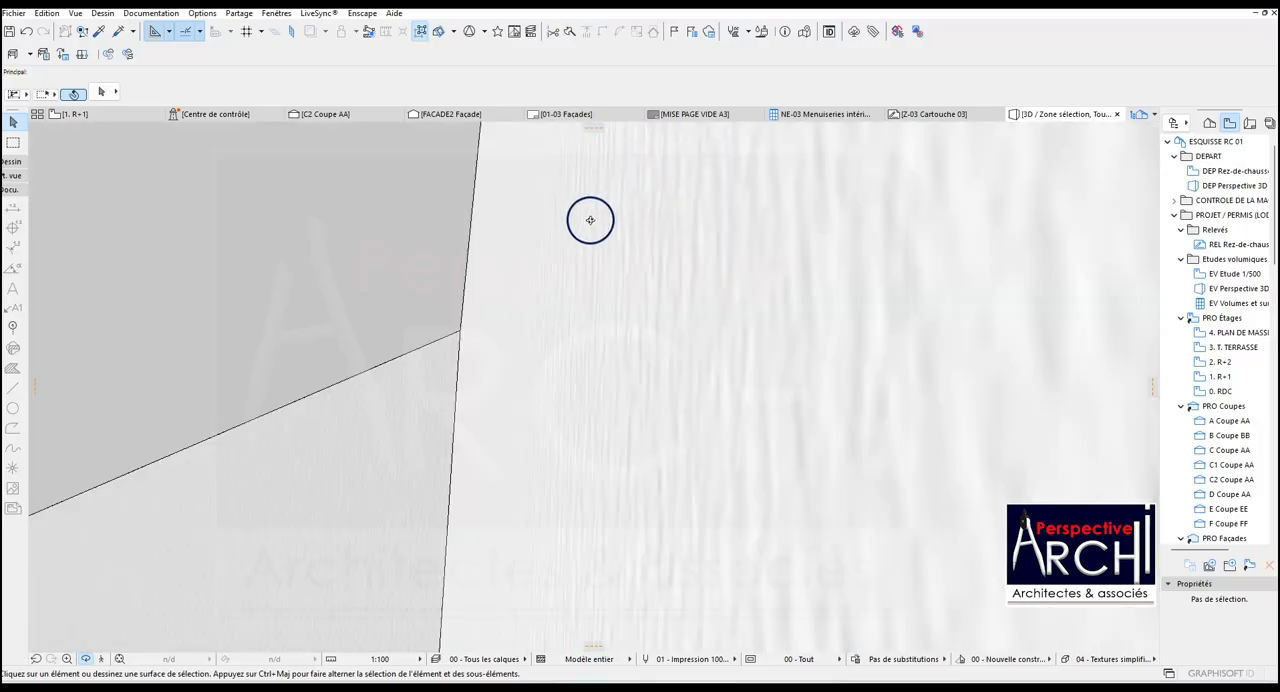
pyautogui.scroll(-4, 589, 225)
pyautogui.keyDown('shift'); pyautogui.moveTo(547, 298); pyautogui.dragTo(640, 257, button='middle'); pyautogui.keyUp('shift')
pyautogui.scroll(5, 606, 251)
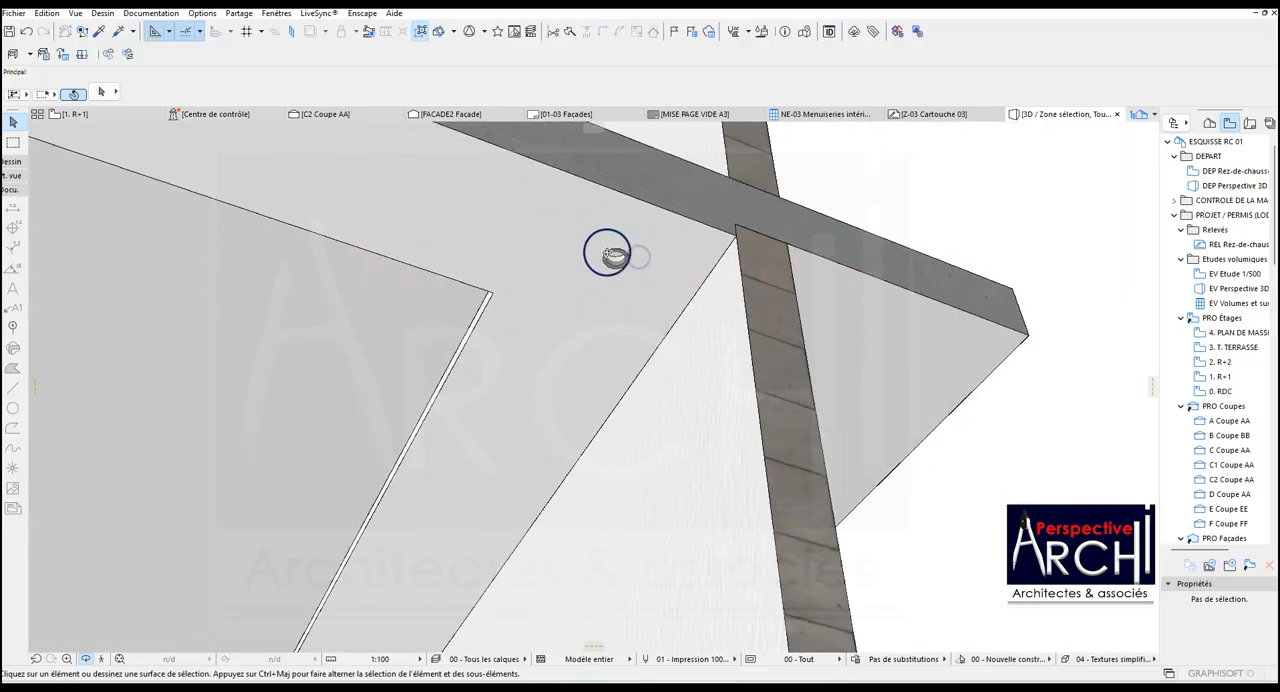
pyautogui.keyDown('shift'); pyautogui.moveTo(503, 284); pyautogui.dragTo(560, 317, button='middle'); pyautogui.keyUp('shift')
pyautogui.scroll(-5, 618, 327)
pyautogui.scroll(4, 386, 552)
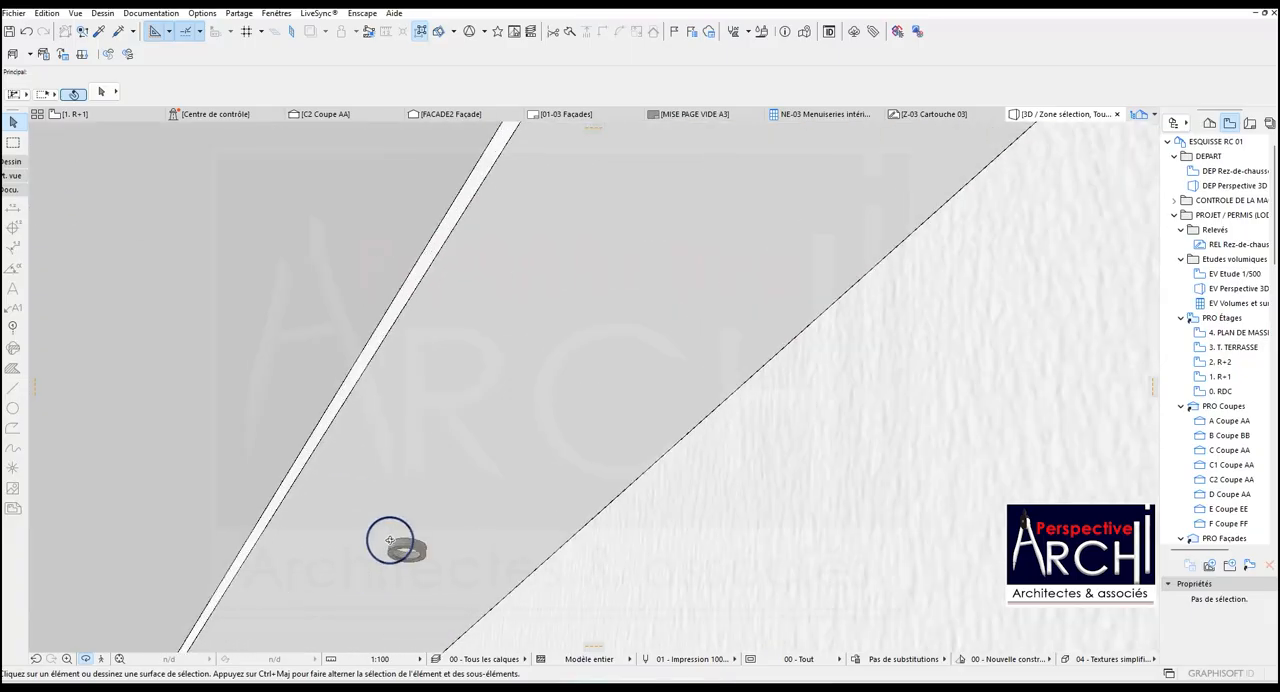
pyautogui.scroll(-5, 440, 506)
pyautogui.keyDown('shift'); pyautogui.moveTo(574, 406); pyautogui.dragTo(561, 427, button='middle'); pyautogui.keyUp('shift')
pyautogui.keyDown('shift'); pyautogui.moveTo(394, 593); pyautogui.dragTo(420, 589, button='middle'); pyautogui.keyUp('shift')
pyautogui.scroll(5, 487, 454)
pyautogui.keyDown('shift'); pyautogui.moveTo(485, 454); pyautogui.dragTo(486, 463, button='middle'); pyautogui.keyUp('shift')
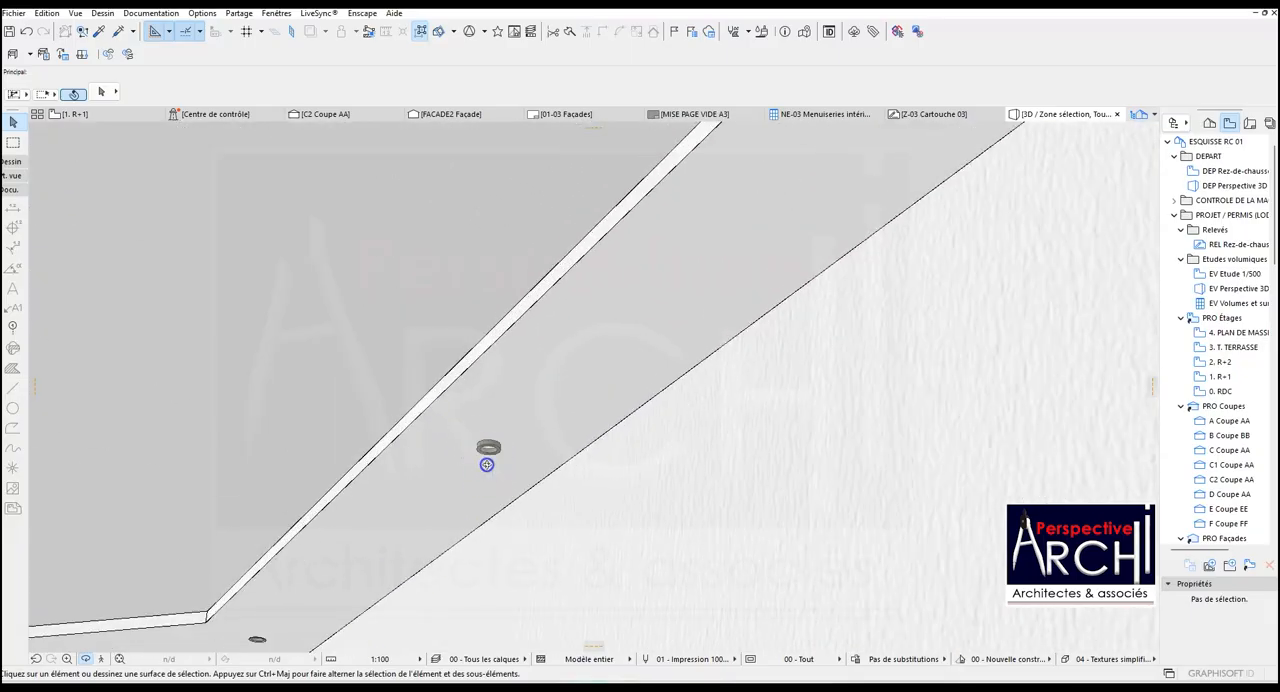
pyautogui.scroll(-2, 486, 463)
pyautogui.scroll(3, 309, 583)
pyautogui.keyDown('shift'); pyautogui.moveTo(309, 583); pyautogui.dragTo(434, 357, button='middle'); pyautogui.keyUp('shift')
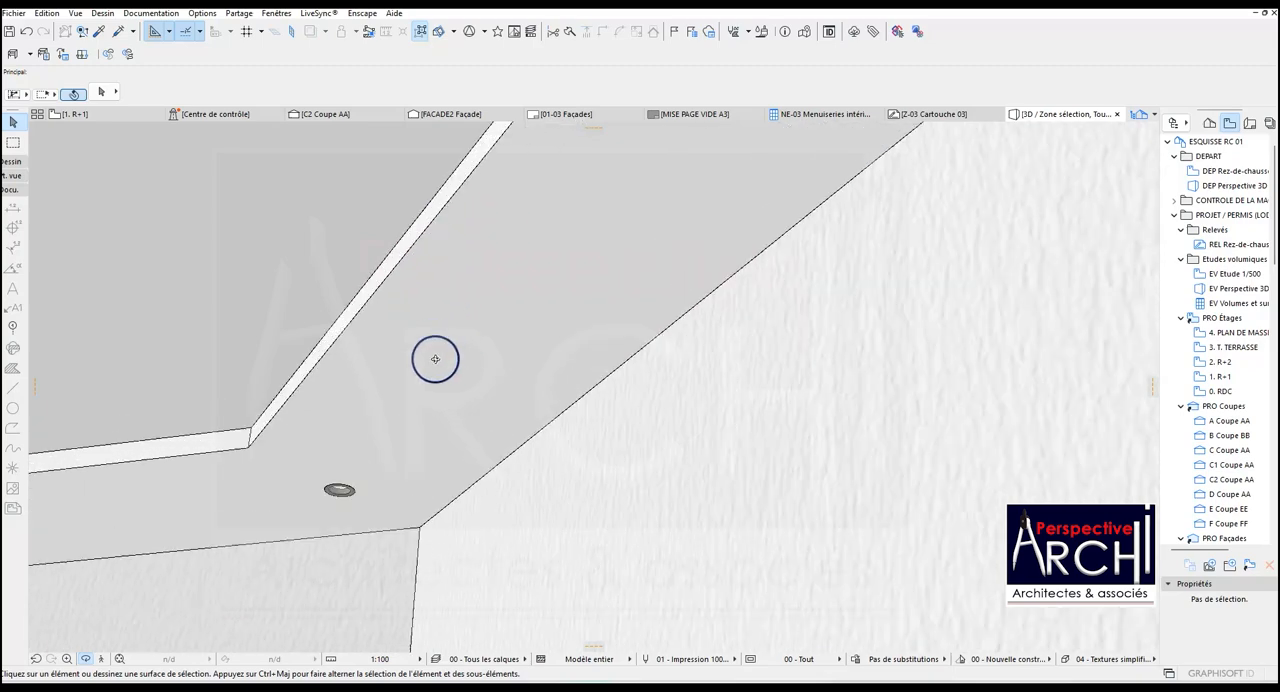
pyautogui.scroll(5, 329, 500)
pyautogui.keyDown('shift'); pyautogui.moveTo(369, 390); pyautogui.dragTo(503, 274, button='middle'); pyautogui.keyUp('shift')
# In the R+1 plan, draw a circle with a radius of about 3.50 centred on the middle spotlight of the upper ceiling band.
pyautogui.click(73, 118)
pyautogui.scroll(-2, 688, 373)
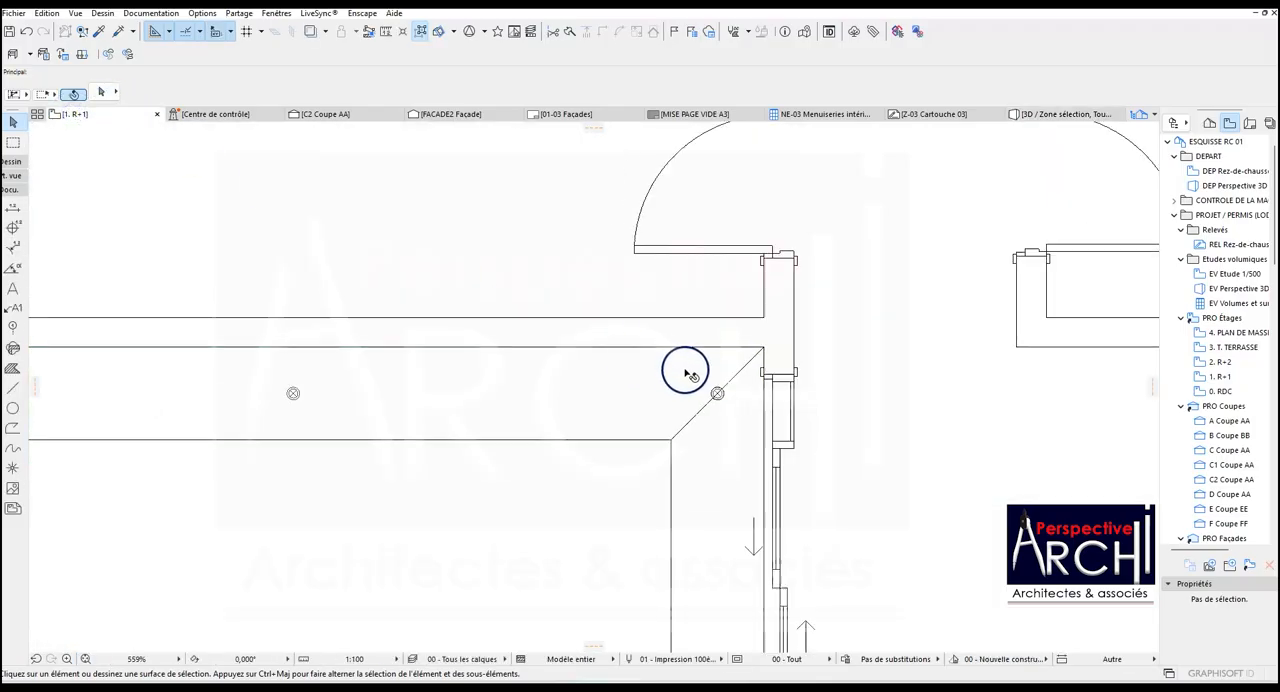
pyautogui.scroll(2, 365, 420)
pyautogui.scroll(-2, 652, 213)
pyautogui.scroll(-2, 652, 213)
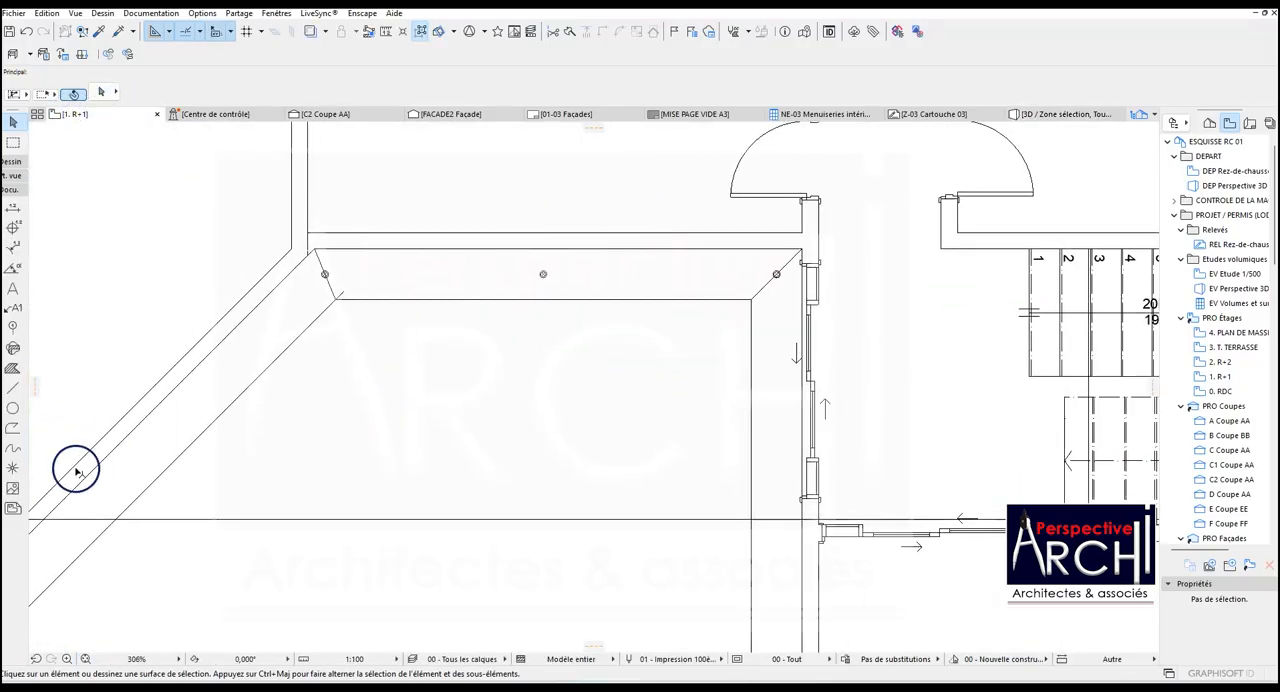
pyautogui.click(13, 408)
pyautogui.scroll(2, 563, 251)
pyautogui.scroll(10, 563, 251)
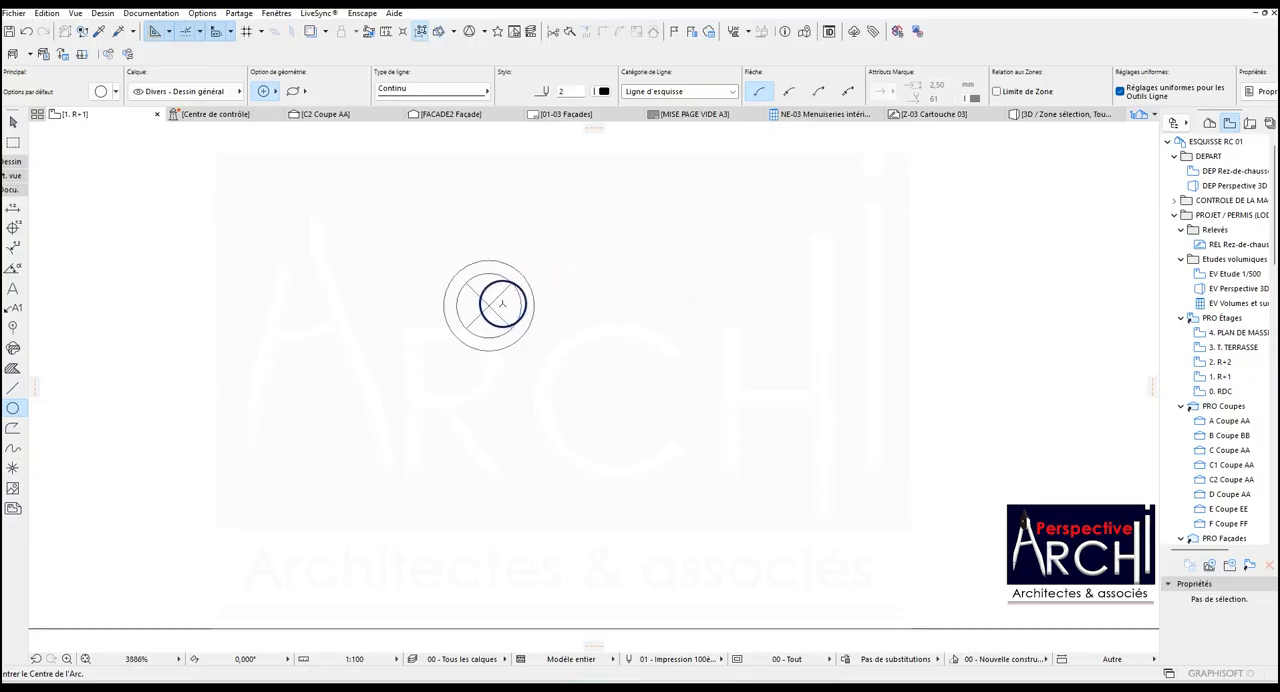
pyautogui.click(487, 305)
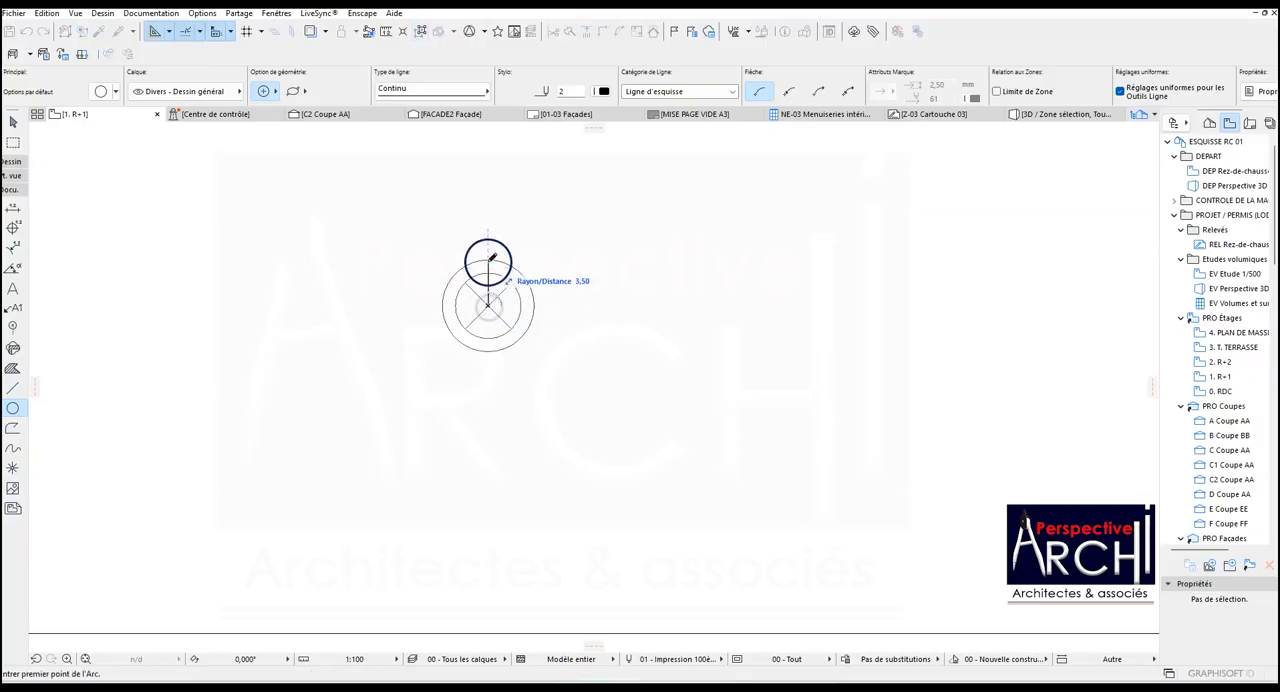
pyautogui.click(488, 257)
pyautogui.scroll(-9, 490, 268)
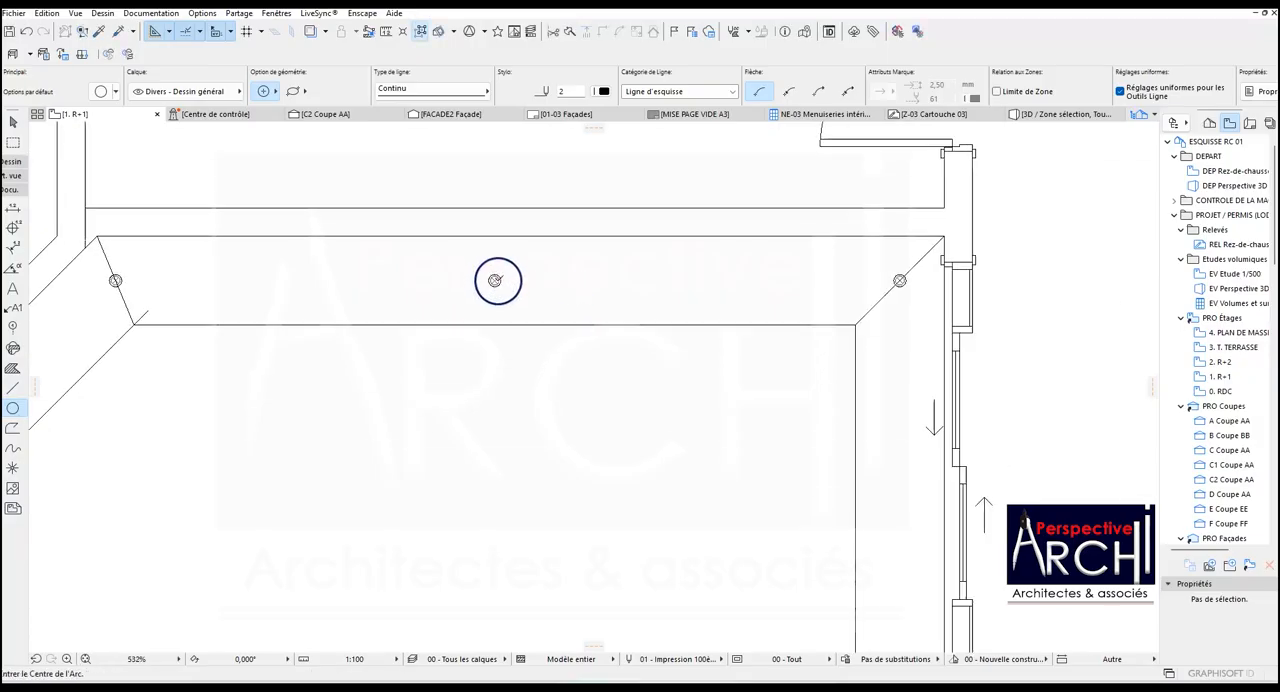
# Cut an opening in the ceiling band slab along the circle around the middle spotlight.
pyautogui.keyDown('shift'); pyautogui.click(500, 318); pyautogui.keyUp('shift')
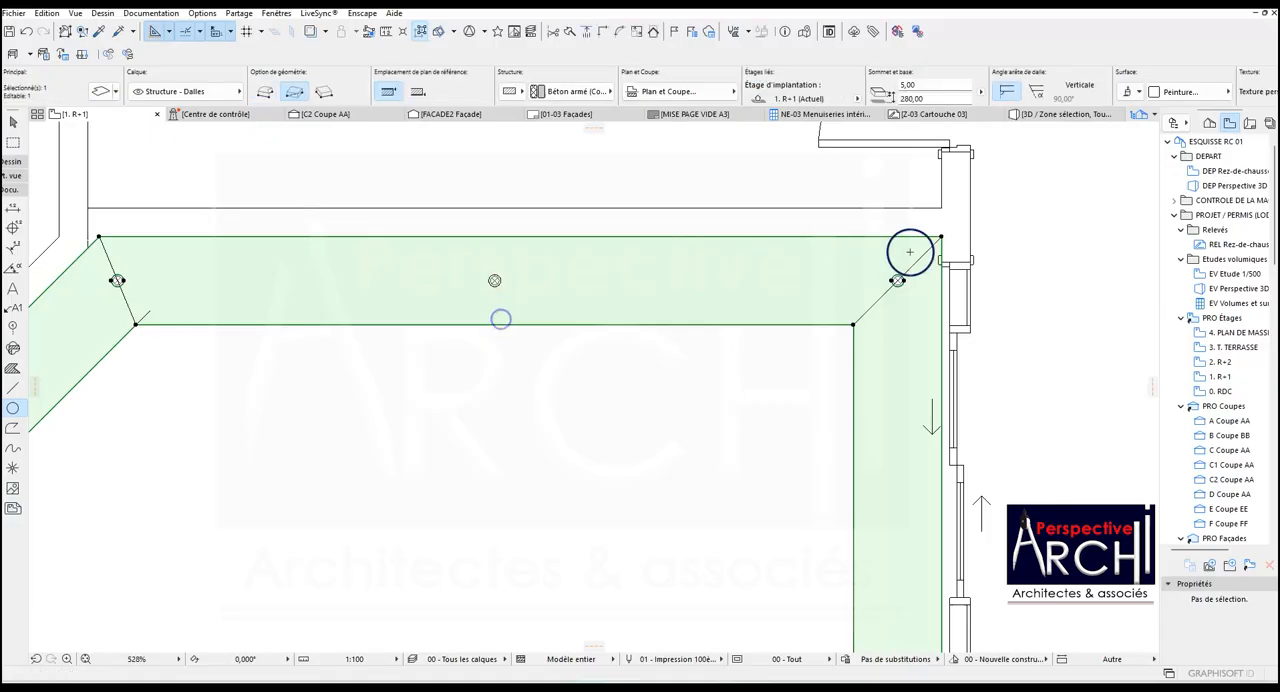
pyautogui.press('Escape')
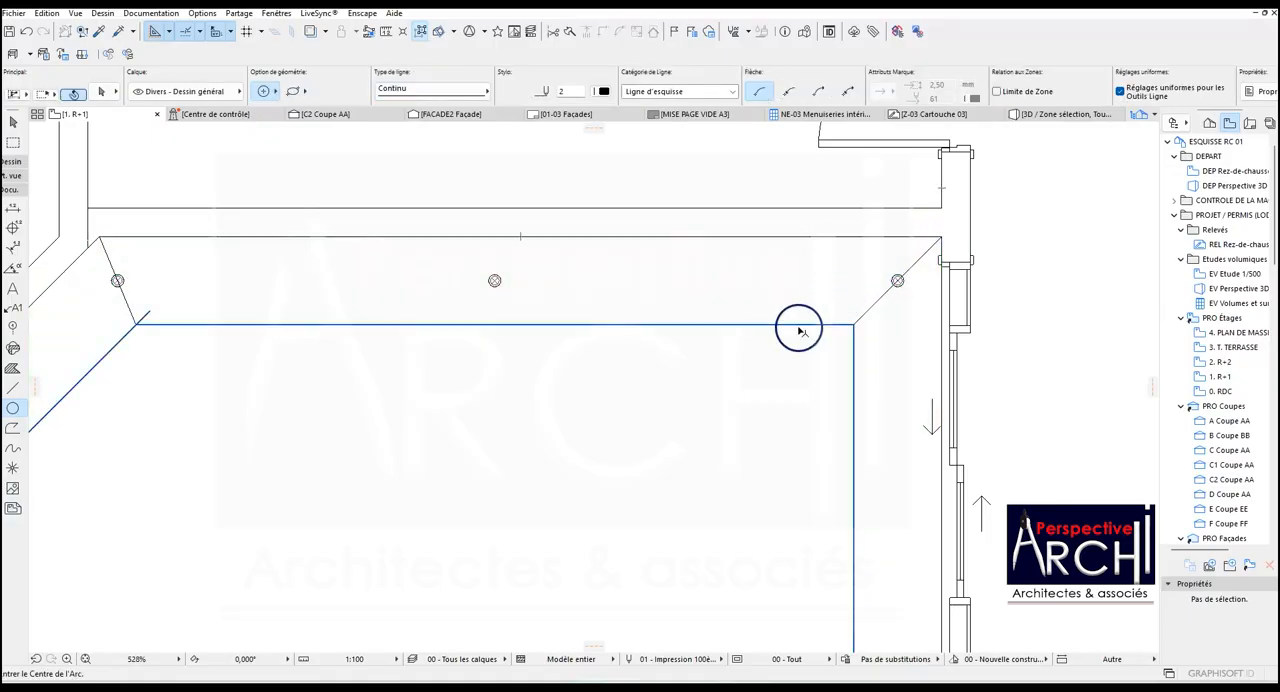
pyautogui.keyDown('shift'); pyautogui.click(932, 289); pyautogui.keyUp('shift')
pyautogui.click(900, 281)
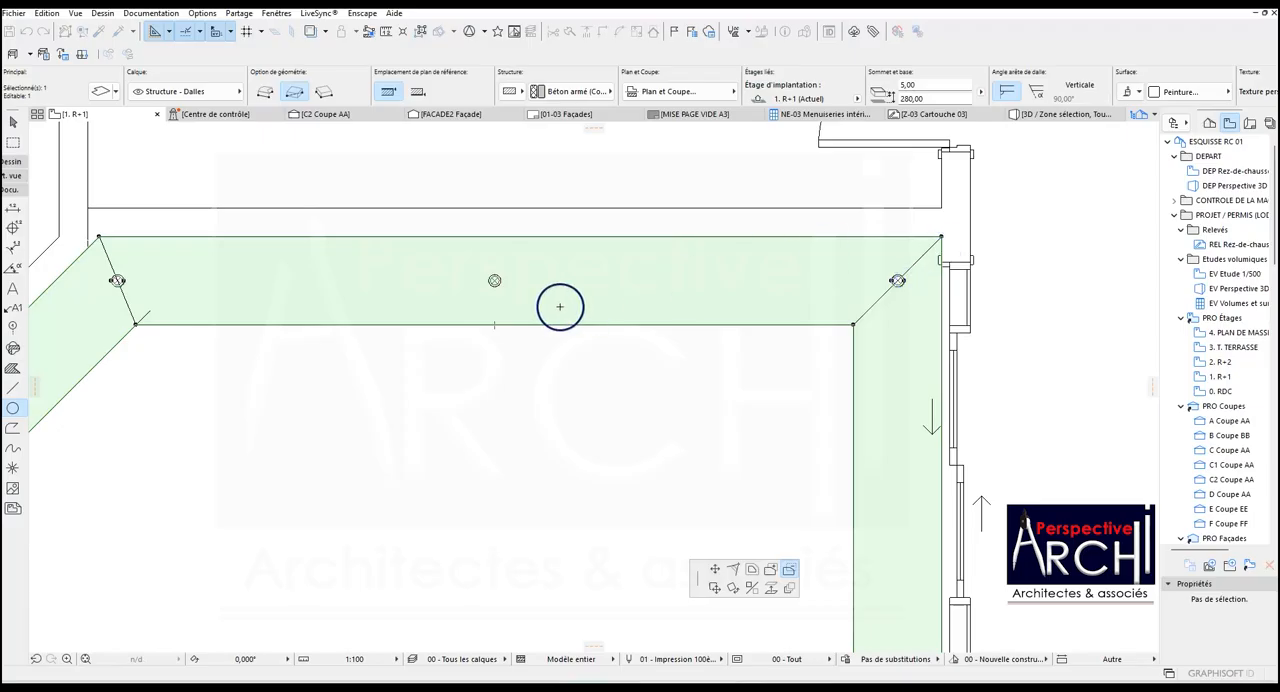
pyautogui.click(496, 279)
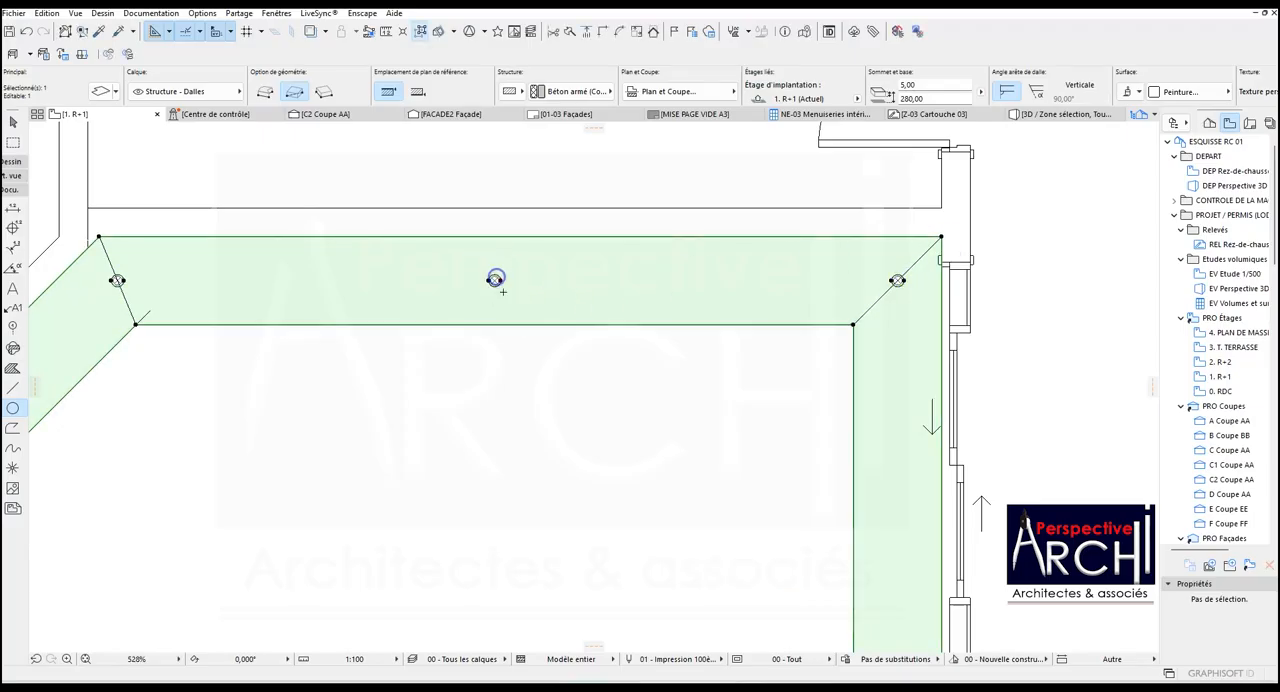
pyautogui.scroll(5, 503, 284)
pyautogui.scroll(-4, 503, 284)
pyautogui.keyDown('shift'); pyautogui.click(340, 225); pyautogui.keyUp('shift')
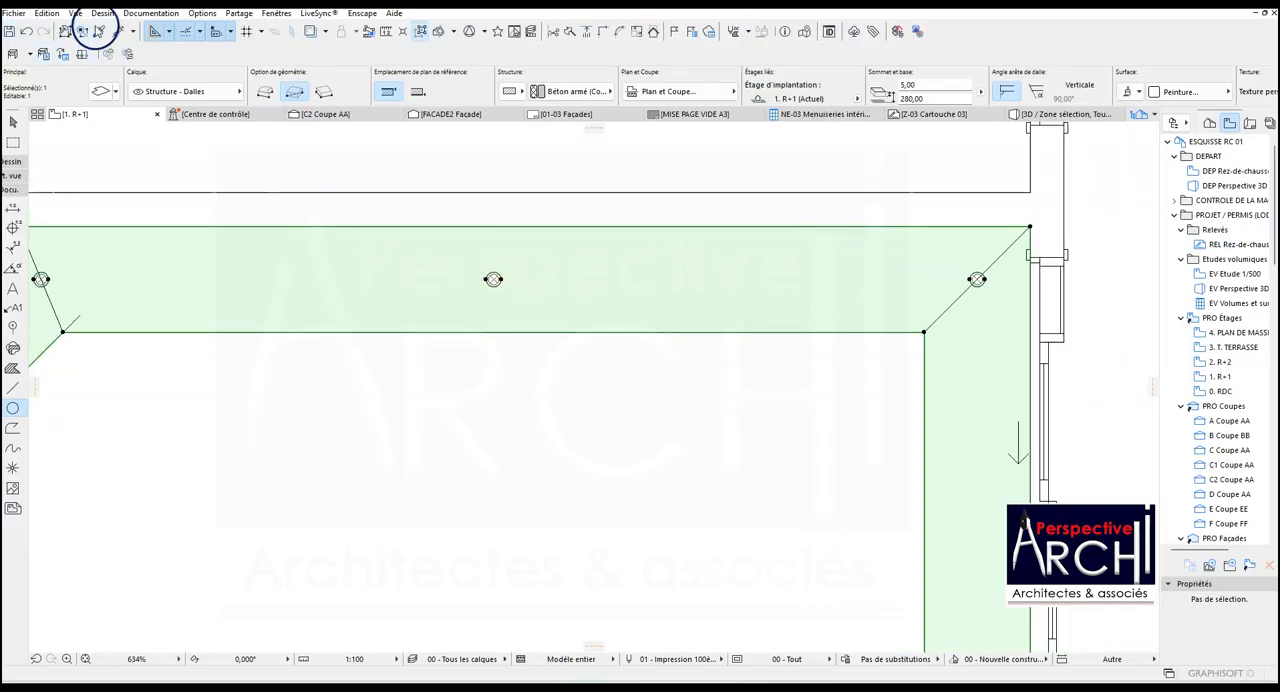
# Pick up the settings of the upper-right recessed spotlight, Spot encastré 25, as the Lamp tool's defaults.
pyautogui.click(98, 31)
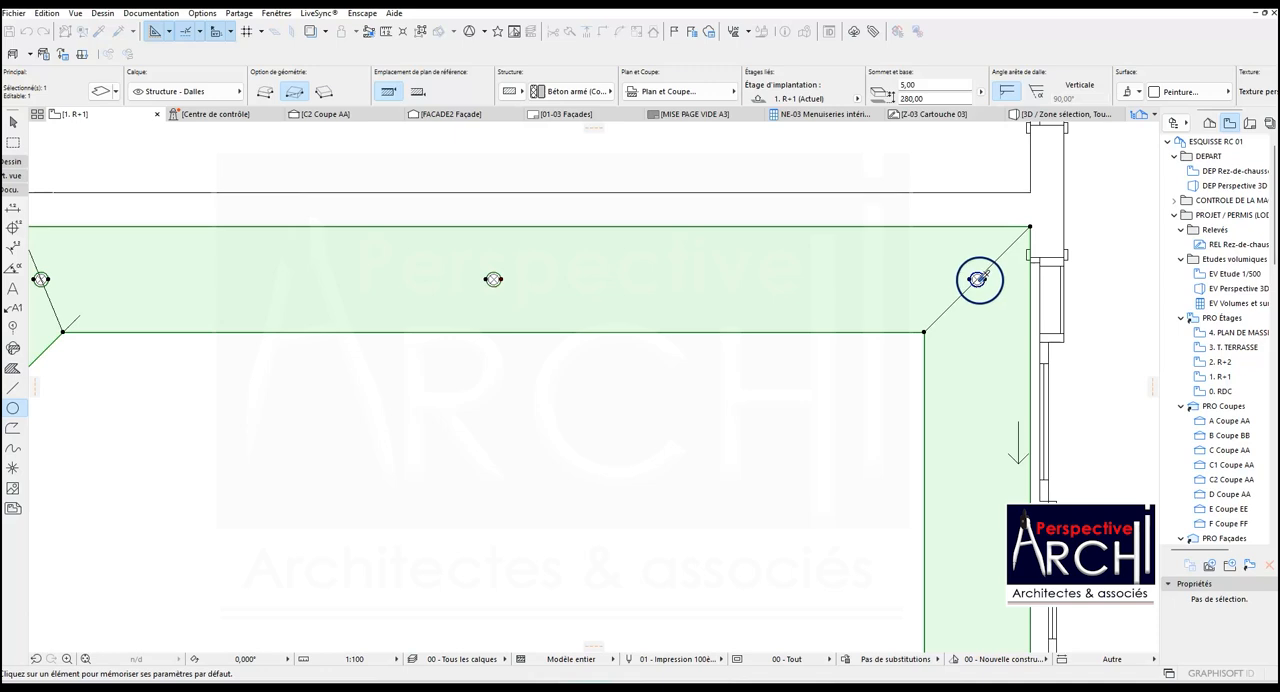
pyautogui.click(979, 279)
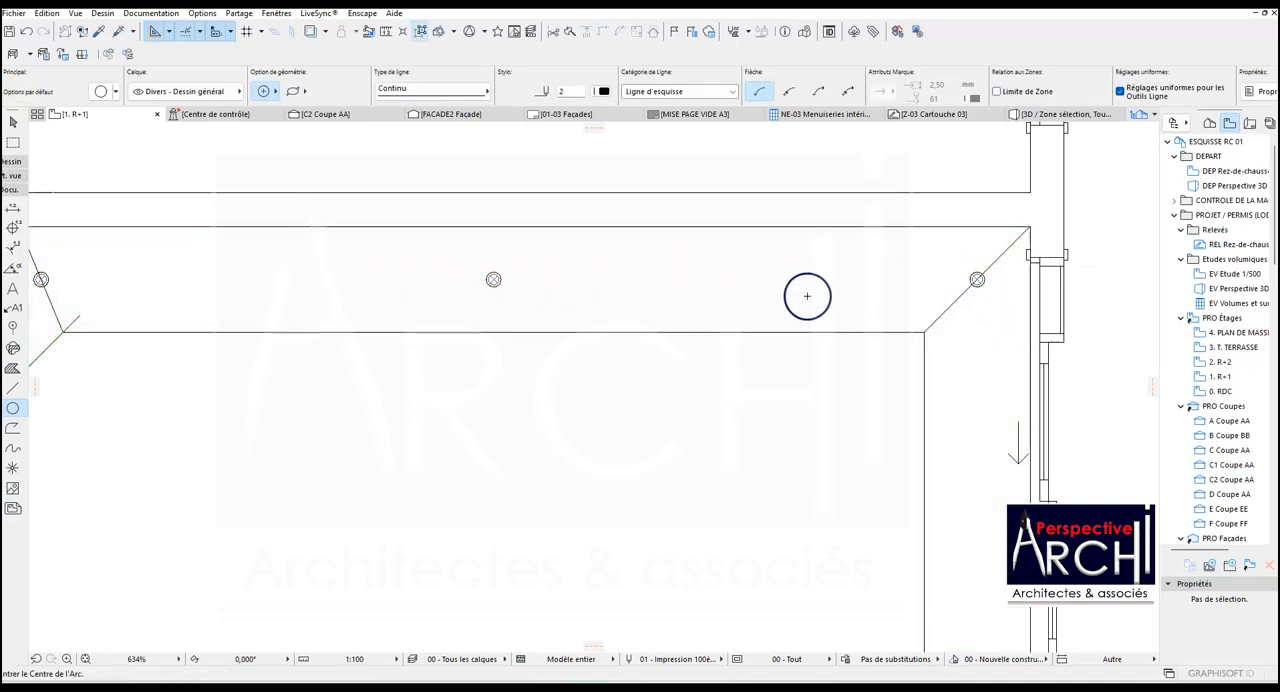
pyautogui.click(98, 31)
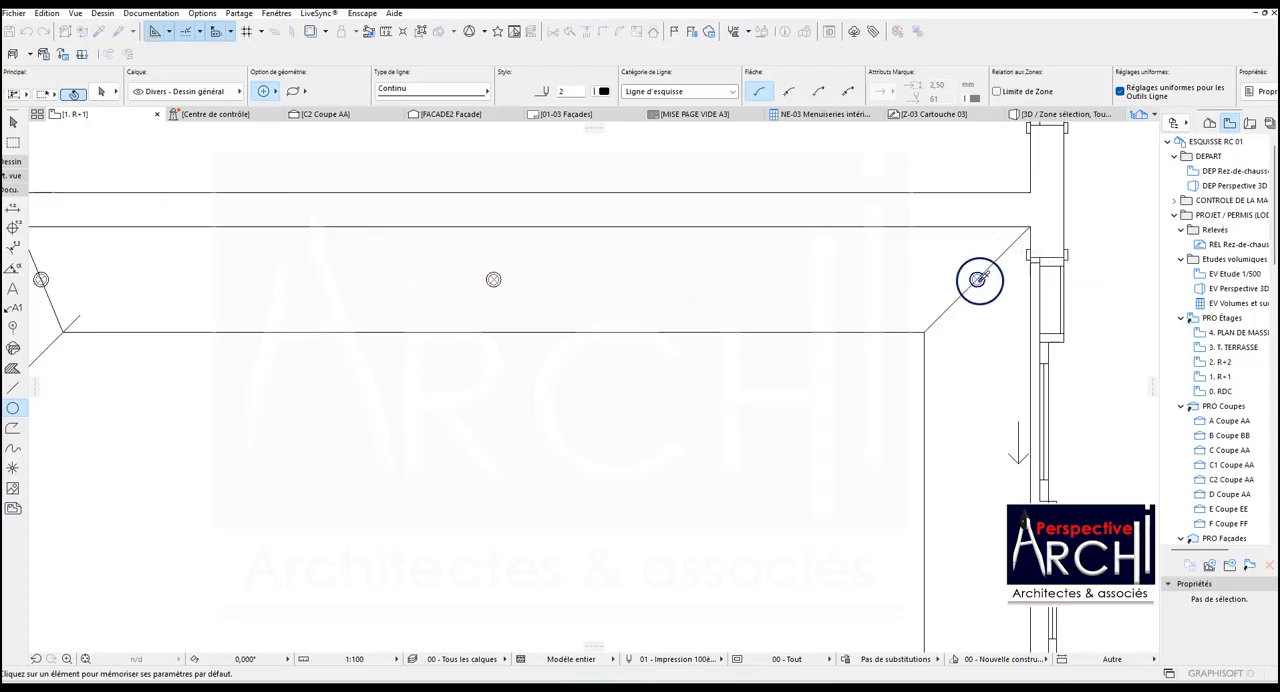
pyautogui.scroll(5, 985, 275)
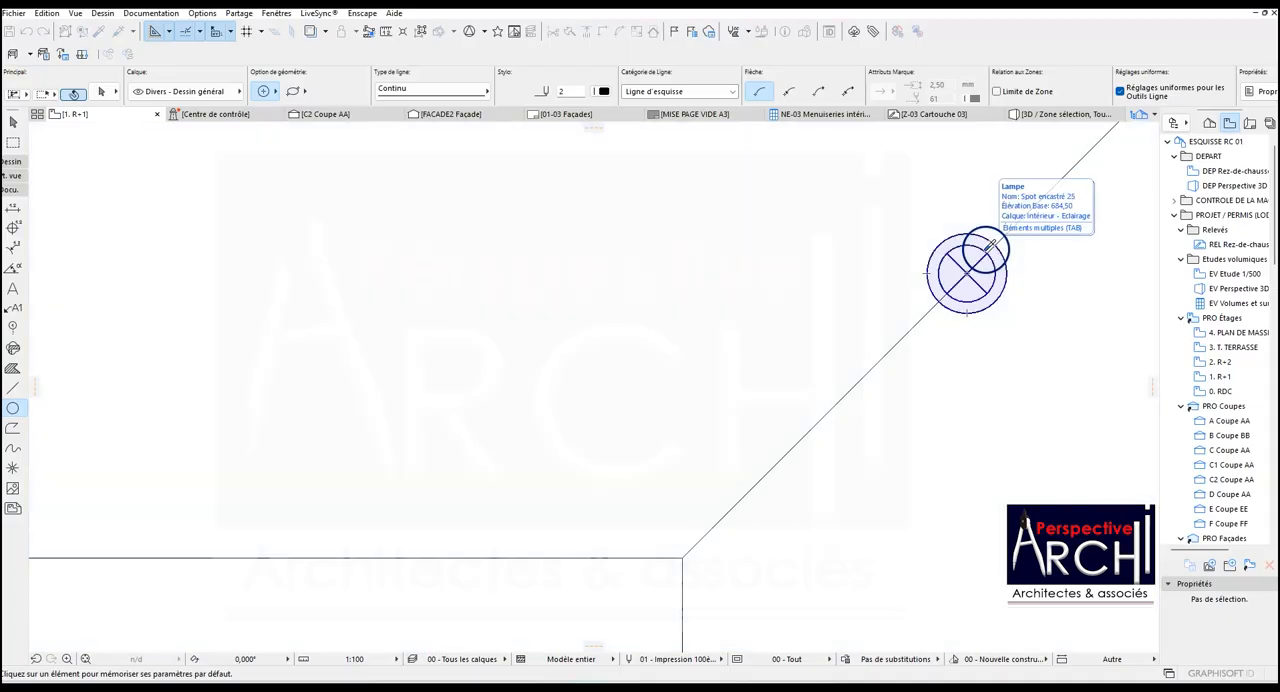
pyautogui.keyDown('alt'); pyautogui.click(990, 245); pyautogui.keyUp('alt')
pyautogui.scroll(-4, 990, 245)
pyautogui.click(116, 31)
pyautogui.click(348, 270)
# Copy the upper-right spotlight vertically down the right band to the level of the band's inner-edge midpoint.
pyautogui.scroll(-5, 549, 303)
pyautogui.scroll(3, 552, 326)
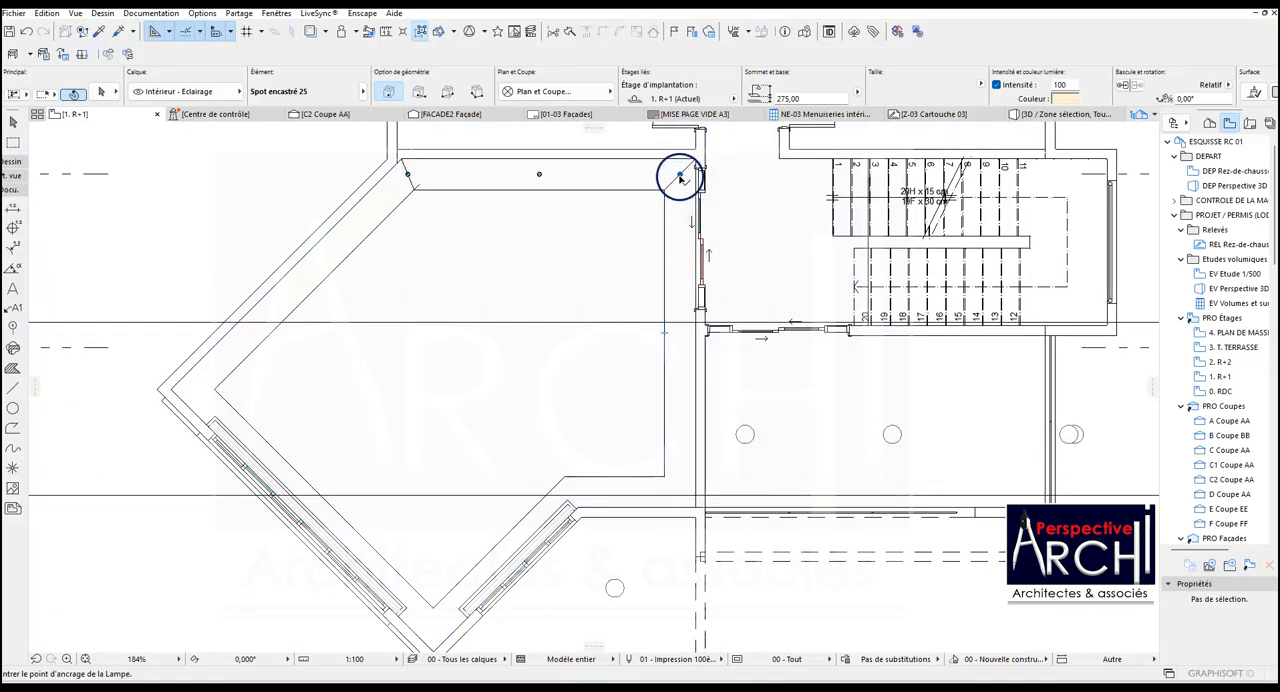
pyautogui.click(679, 177)
pyautogui.hotkey('ctrl', 'shift', 'd')
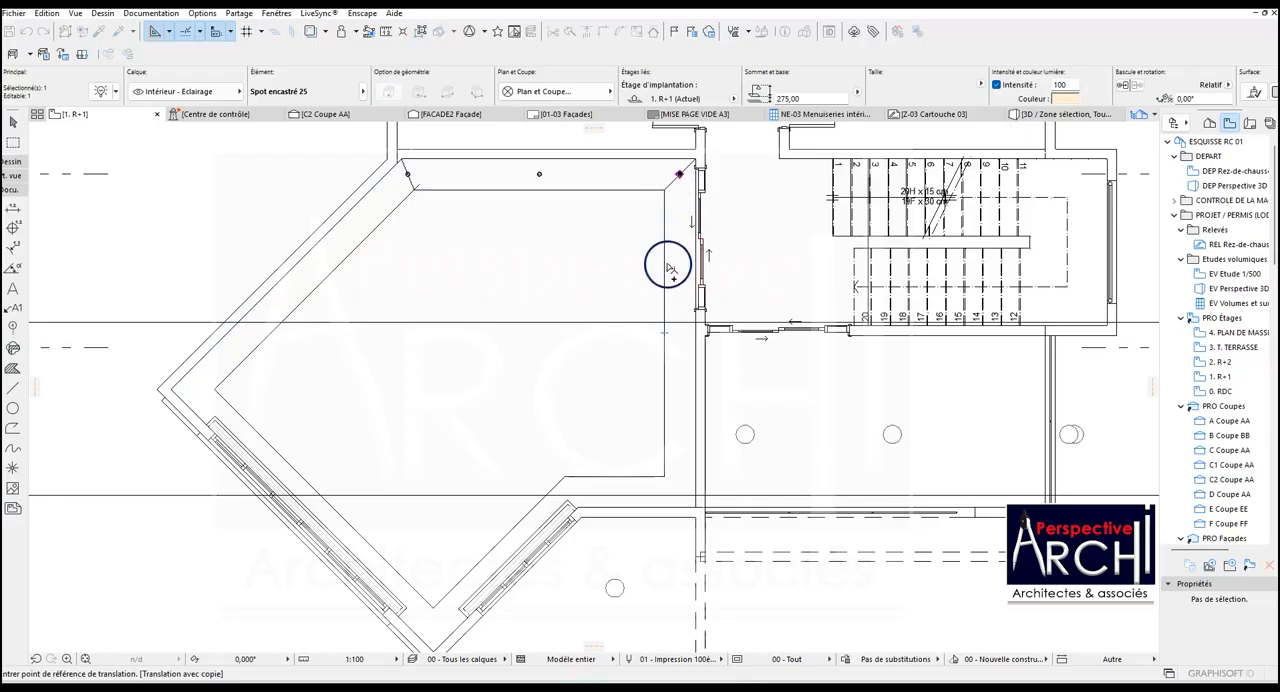
pyautogui.click(679, 177)
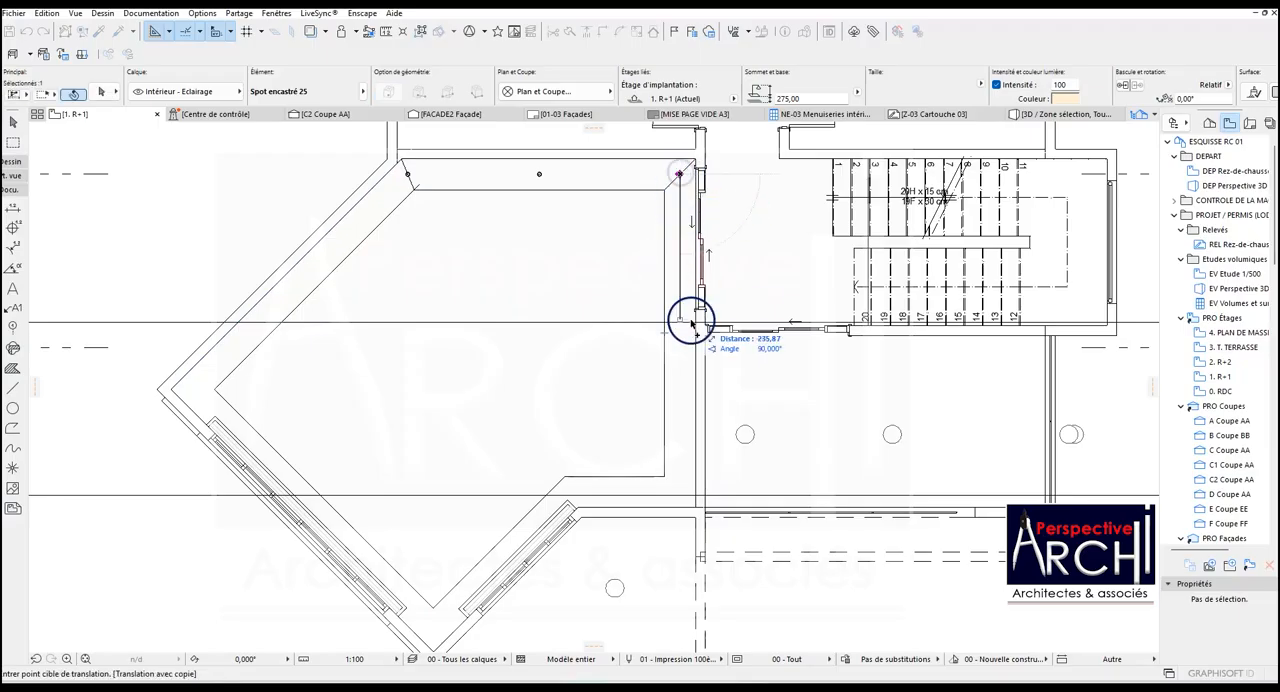
pyautogui.click(665, 336)
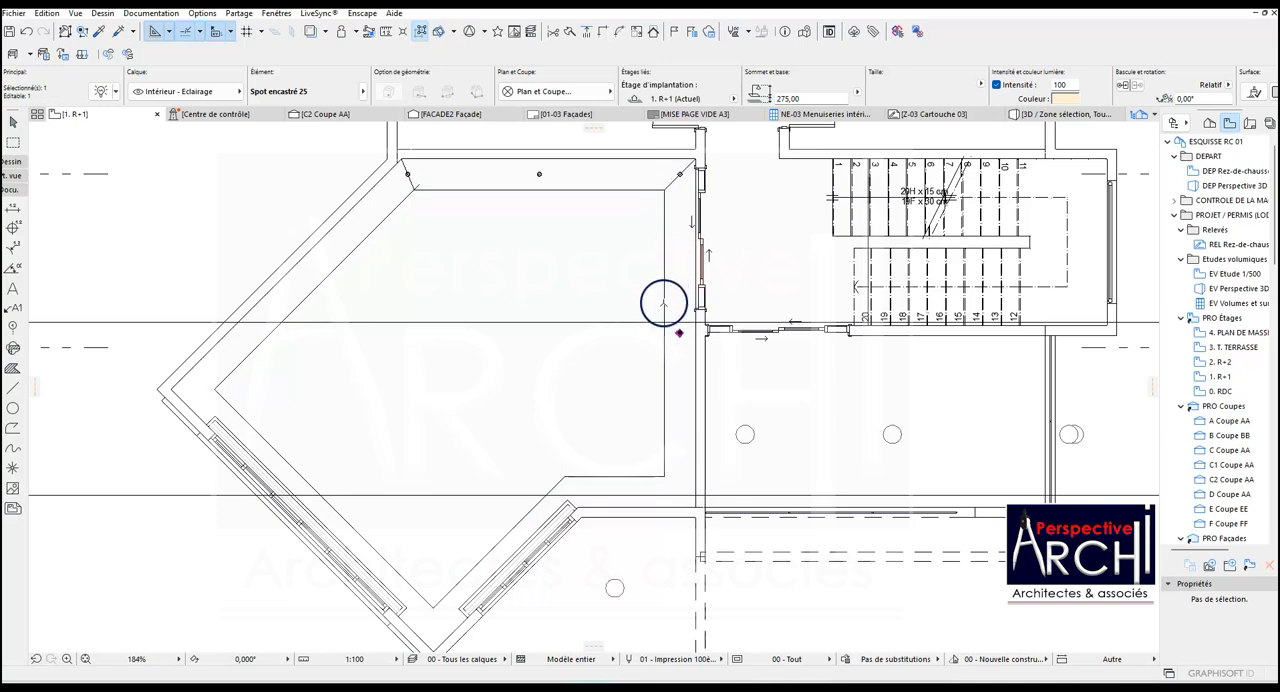
# Mirror a copy of the upper-right spotlight about a horizontal axis through the midpoint of the right band's inner edge.
pyautogui.click(679, 176)
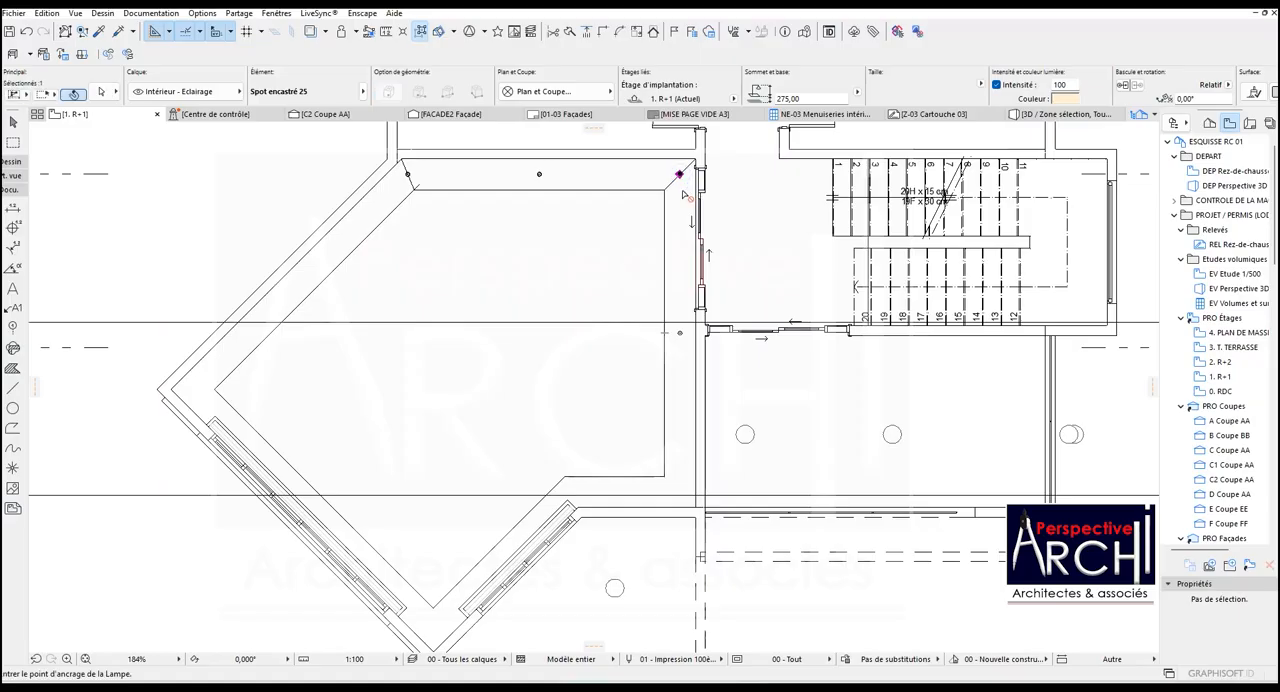
pyautogui.hotkey('ctrl', 'alt', 'm')
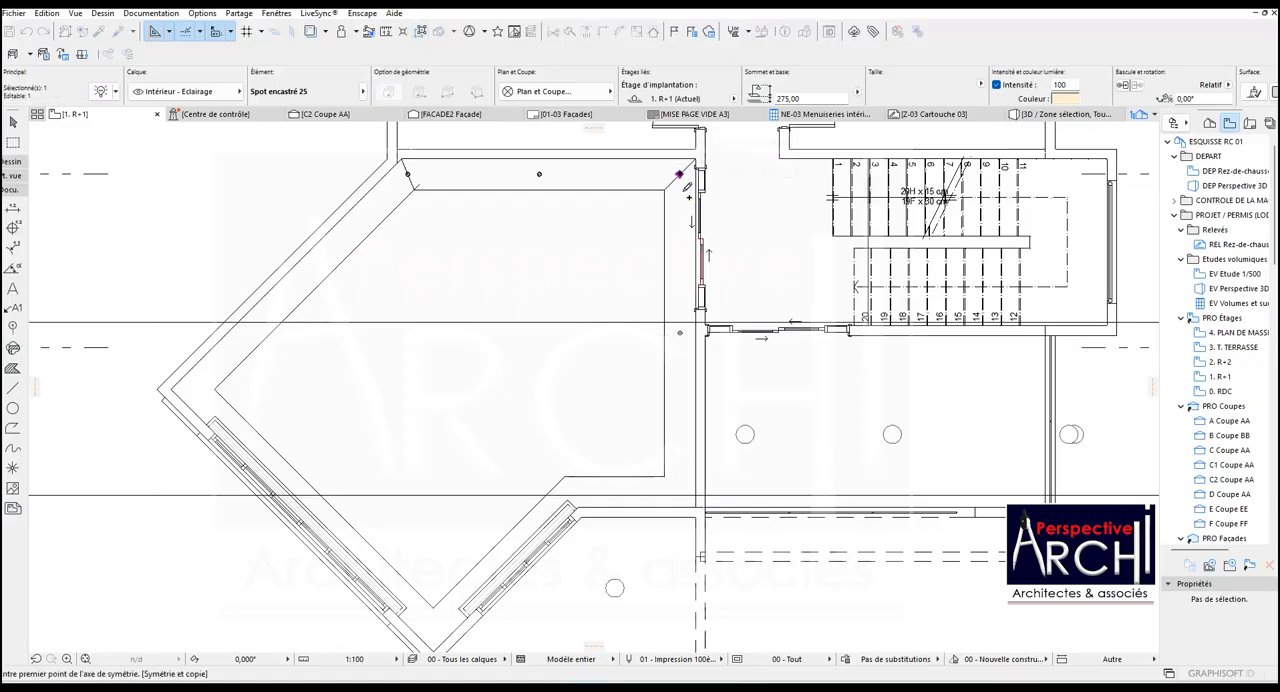
pyautogui.click(665, 333)
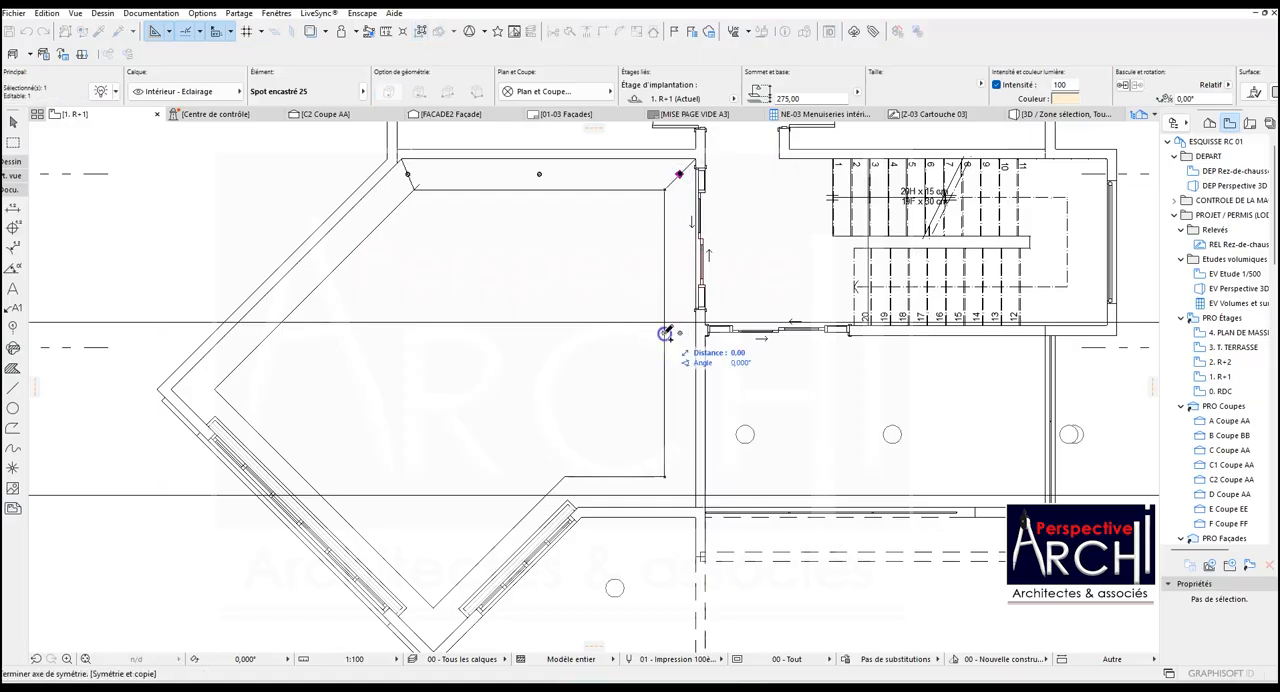
pyautogui.click(787, 350)
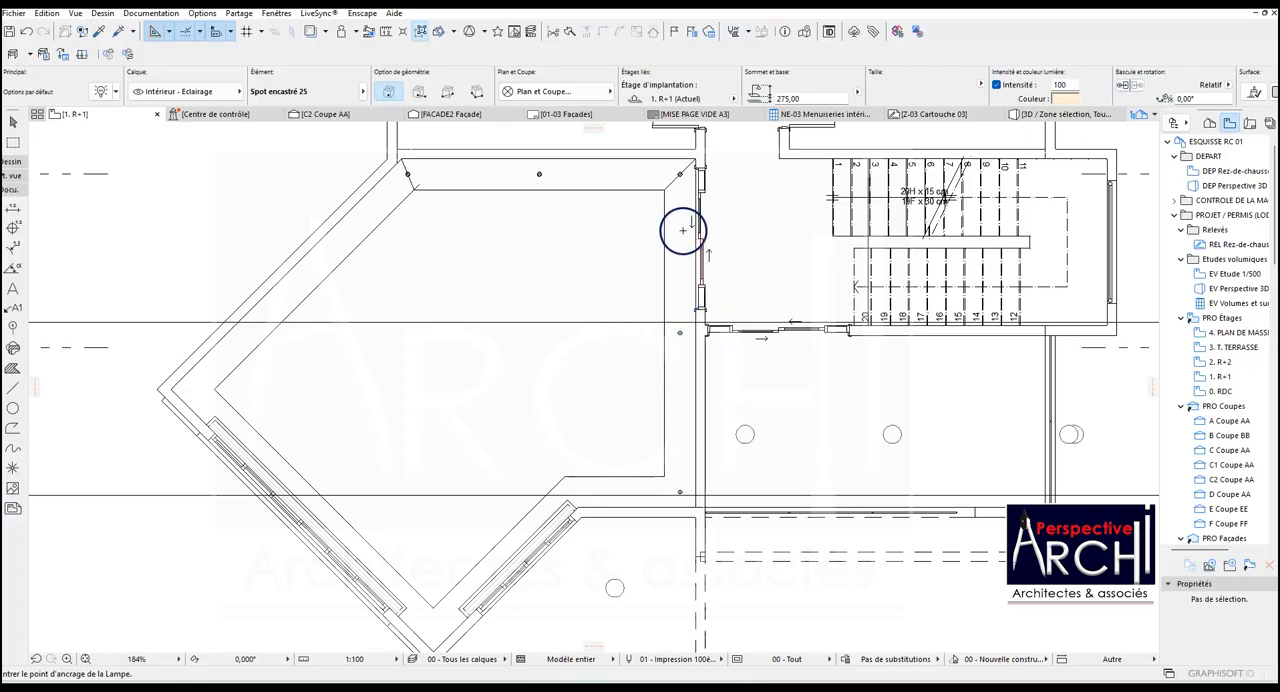
# Measure the distance between the upper-right and lower-right corner spotlights.
pyautogui.click(12, 390)
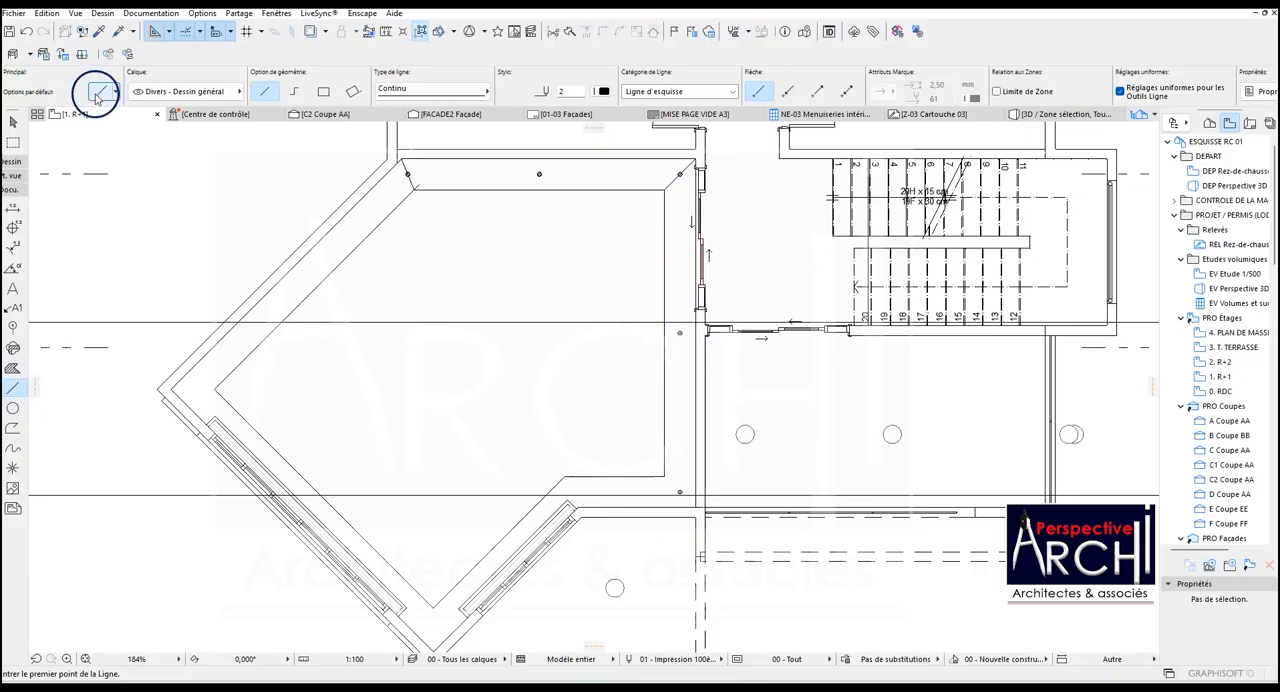
pyautogui.click(385, 31)
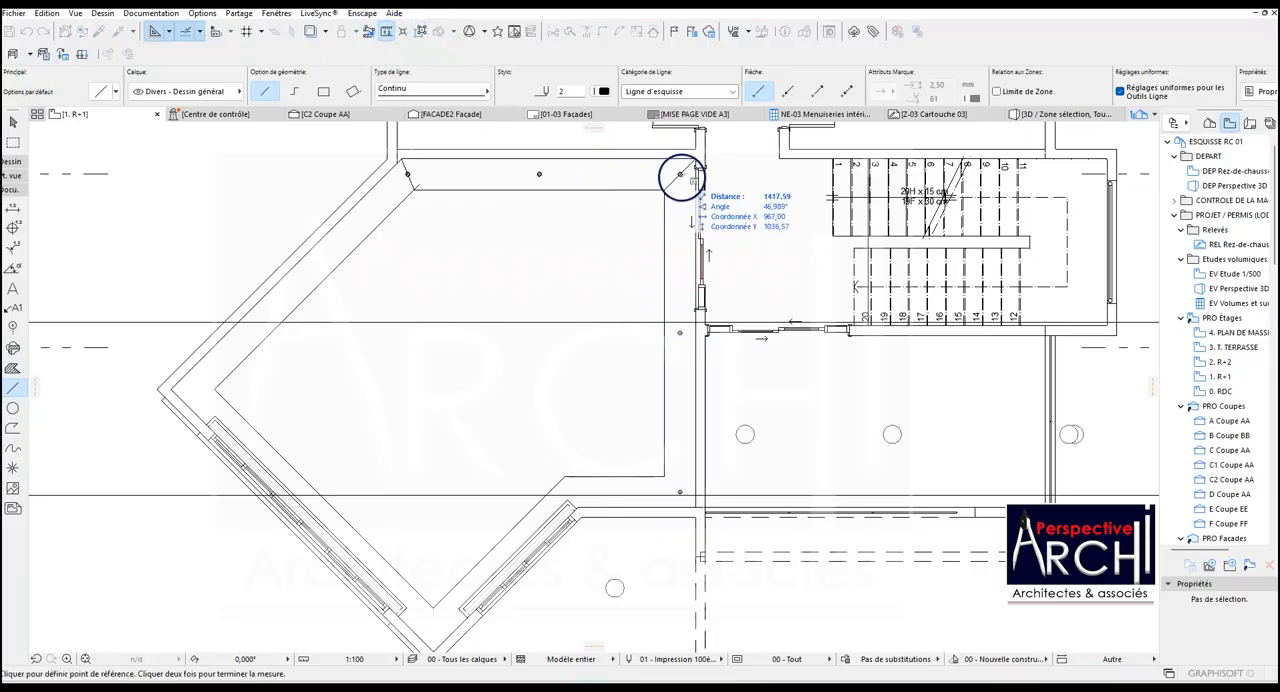
pyautogui.click(680, 174)
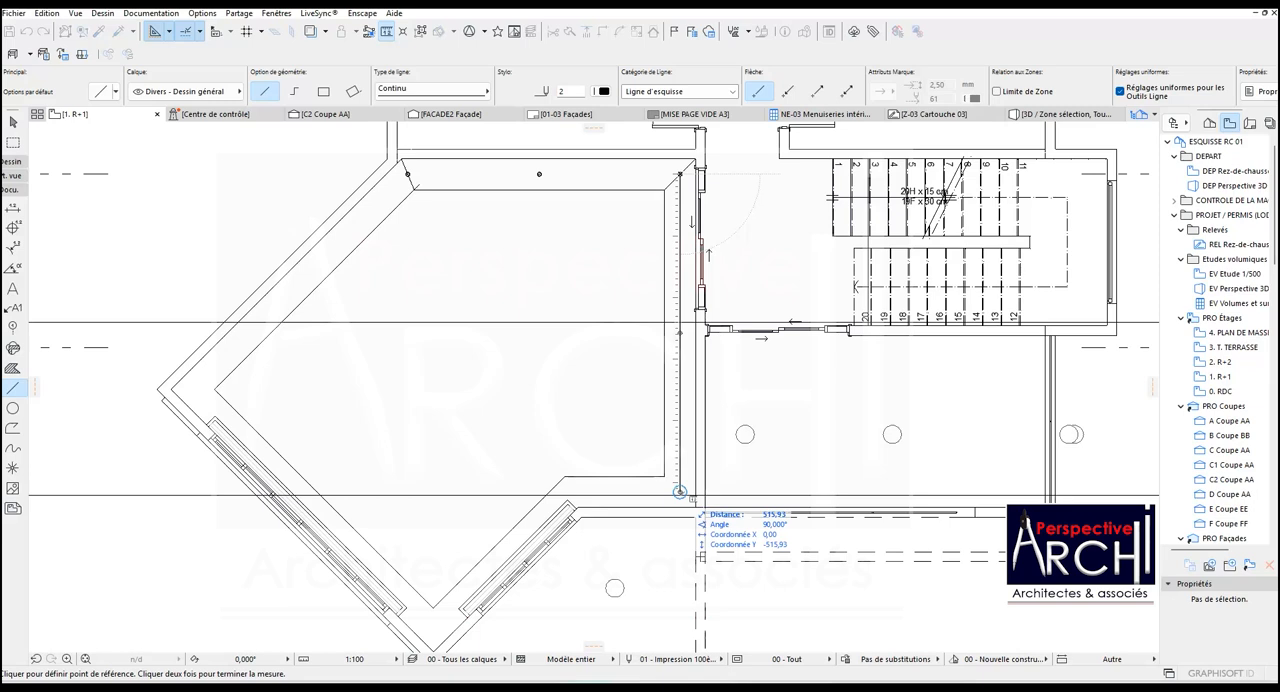
pyautogui.press('Escape')
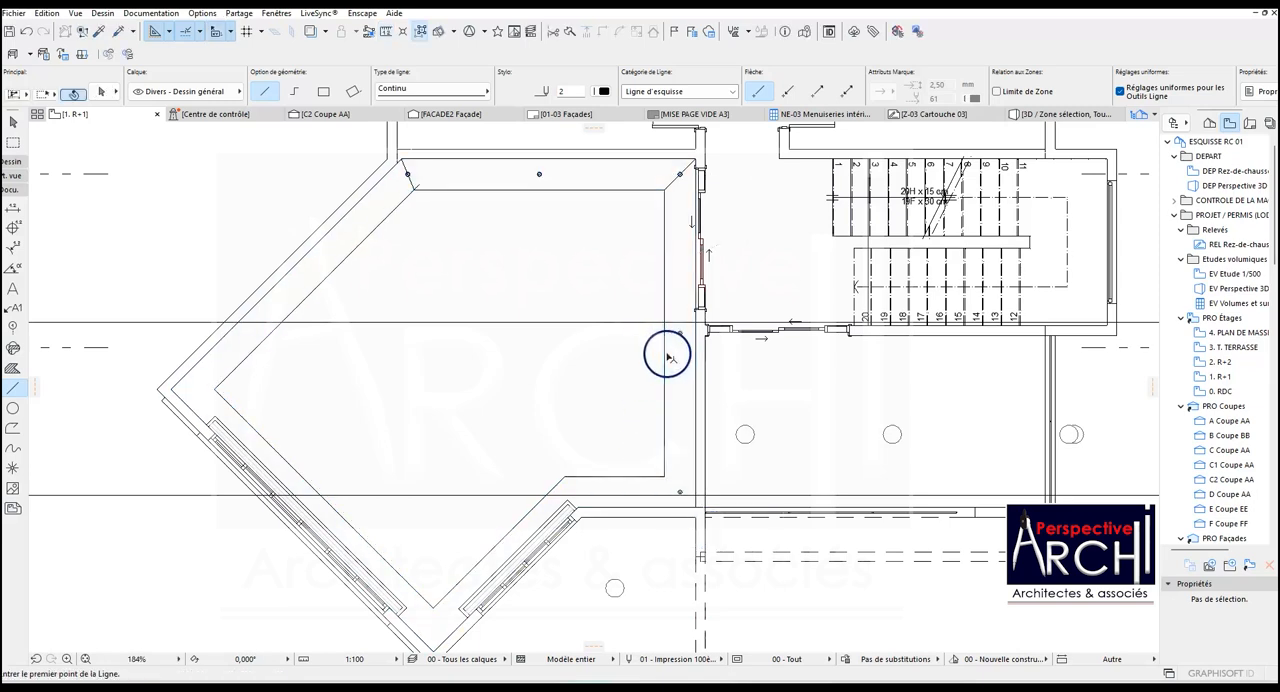
# Draw a vertical helper line beside the right band, from the lower band's inner edge up to the upper band's inner edge.
pyautogui.click(640, 474)
pyautogui.click(643, 188)
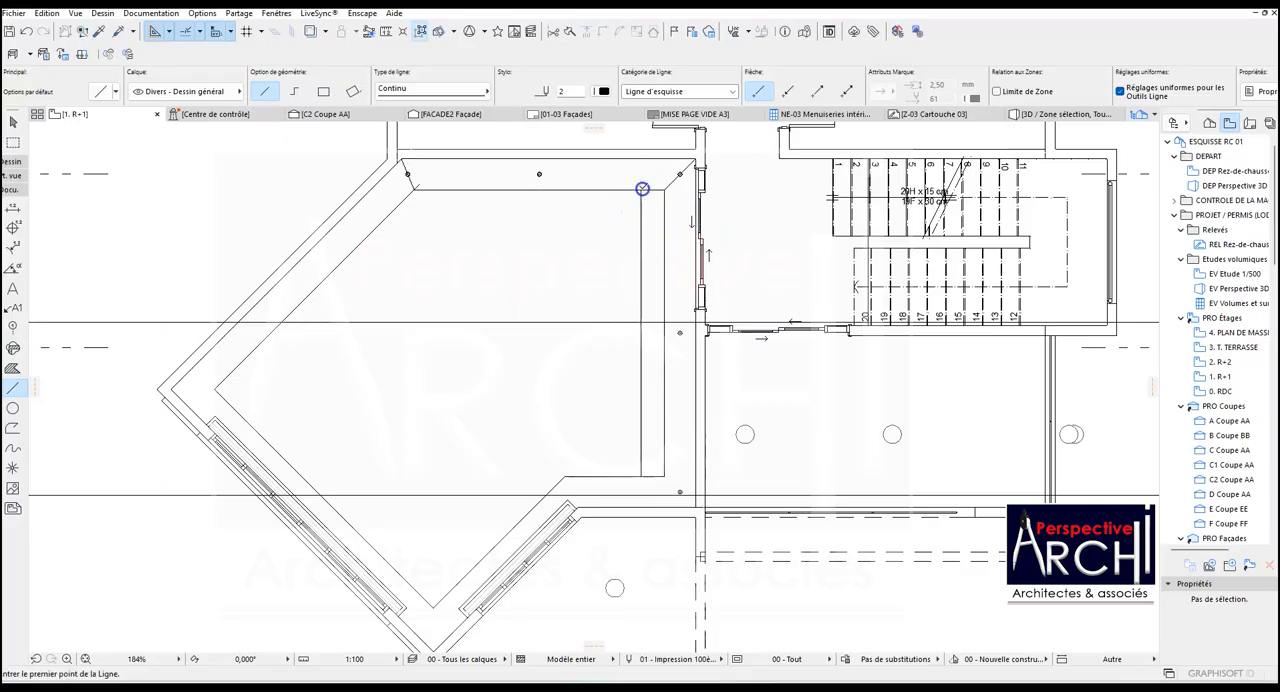
pyautogui.keyDown('shift'); pyautogui.click(643, 267); pyautogui.keyUp('shift')
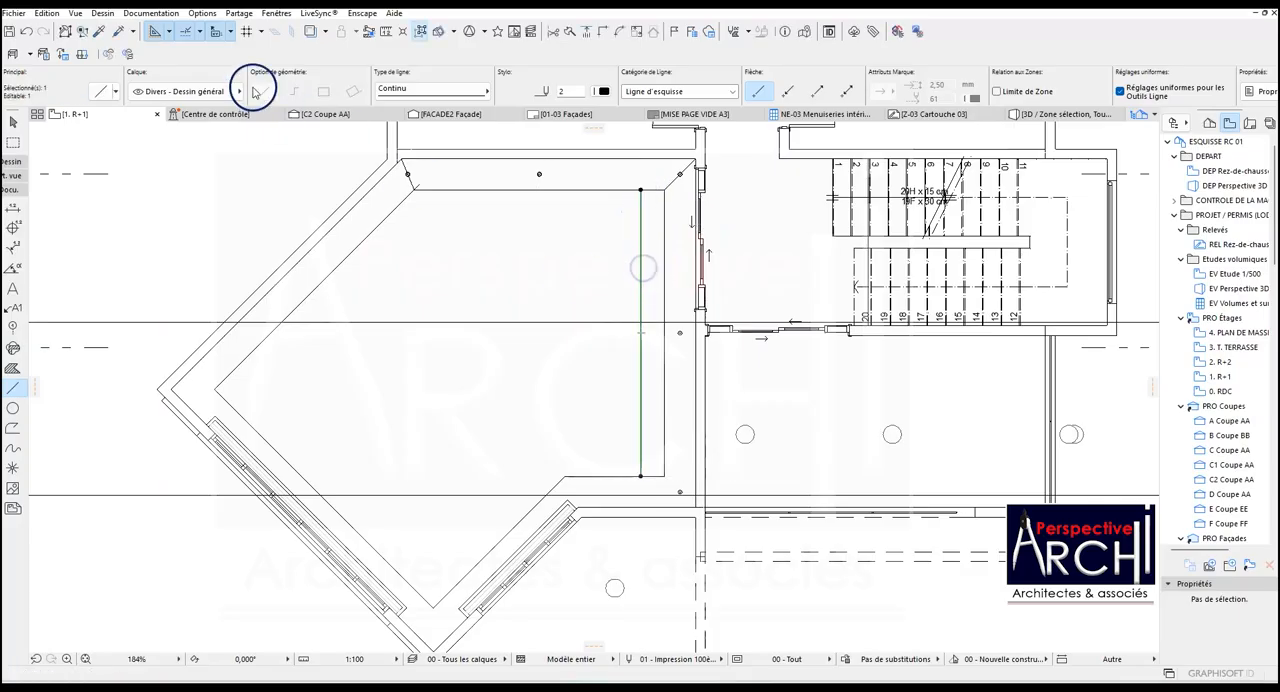
# Set the special snap points to Divisions (3) to divide the helper line into thirds.
pyautogui.click(198, 32)
pyautogui.click(198, 32)
pyautogui.click(198, 32)
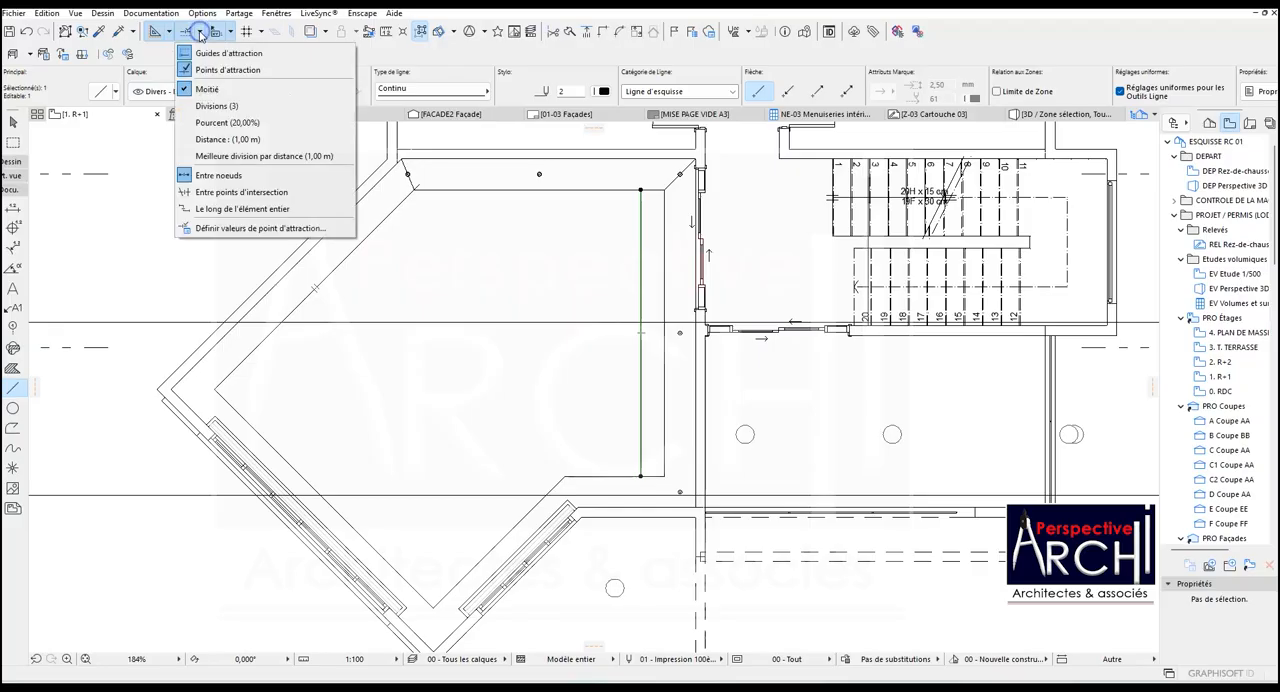
pyautogui.click(213, 123)
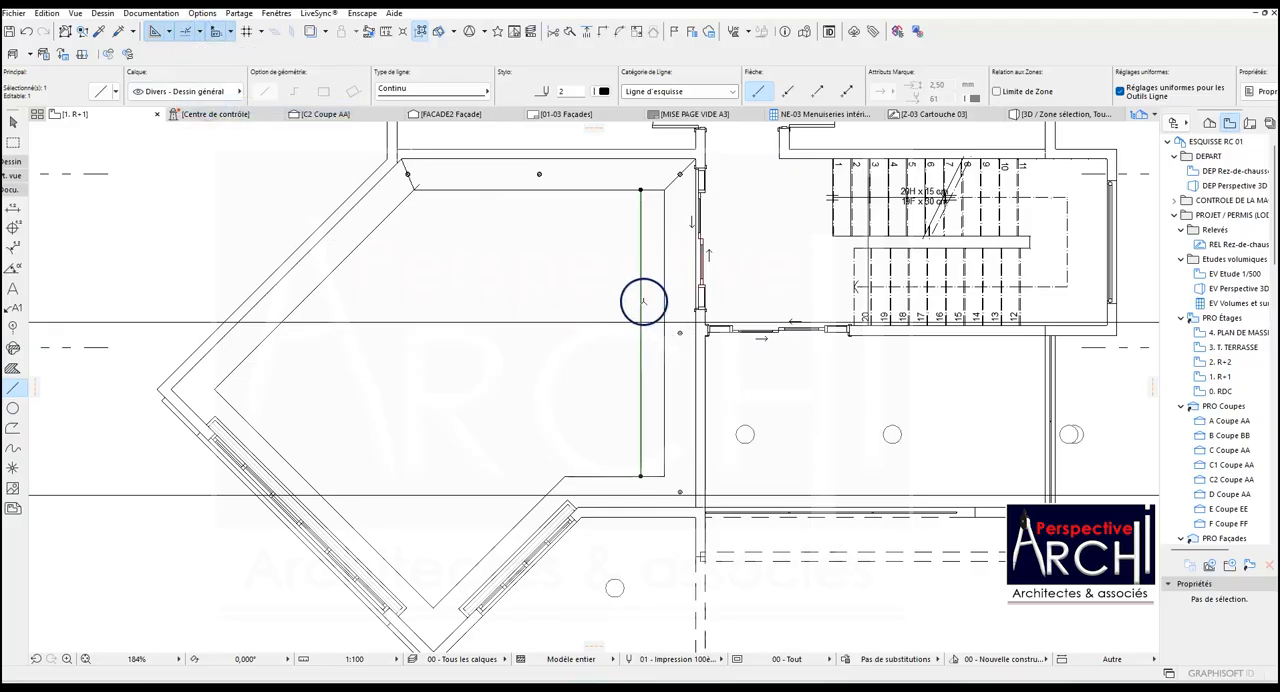
pyautogui.press('Escape')
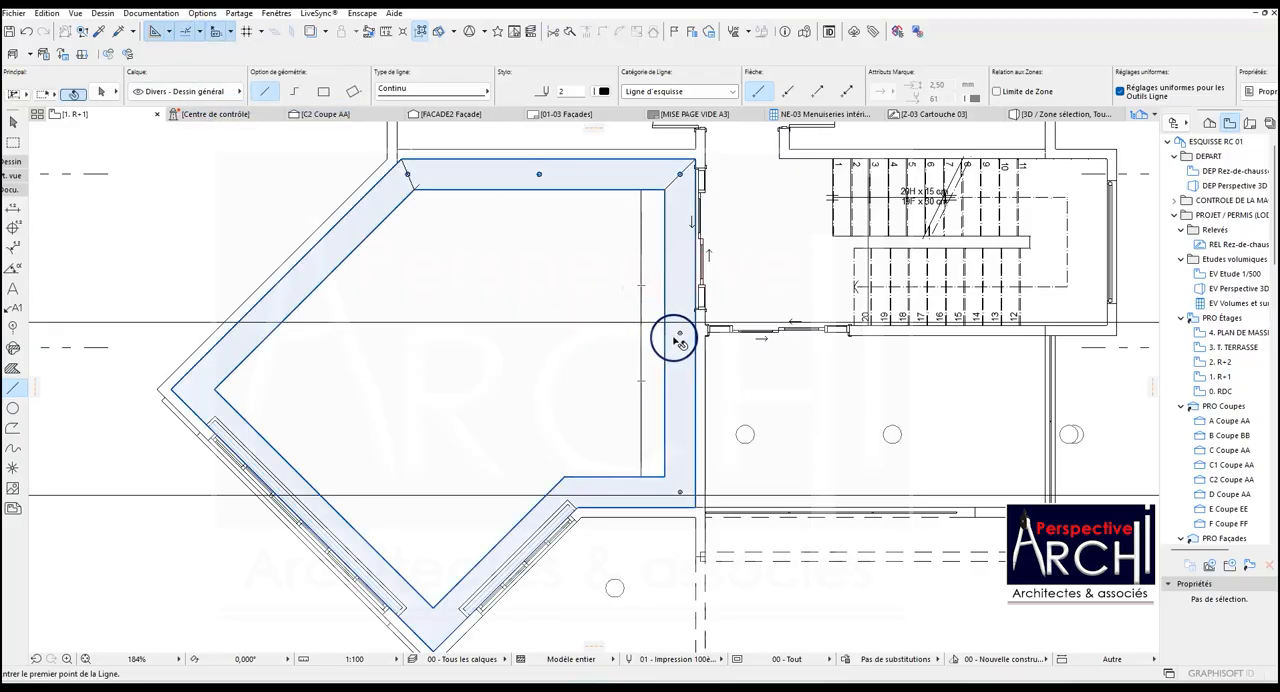
# Copy the right band's middle spotlight vertically up to the level of the helper line's upper third point, about 77.66 away.
pyautogui.keyDown('shift'); pyautogui.click(678, 335); pyautogui.keyUp('shift')
pyautogui.hotkey('ctrl', 'shift', 'd')
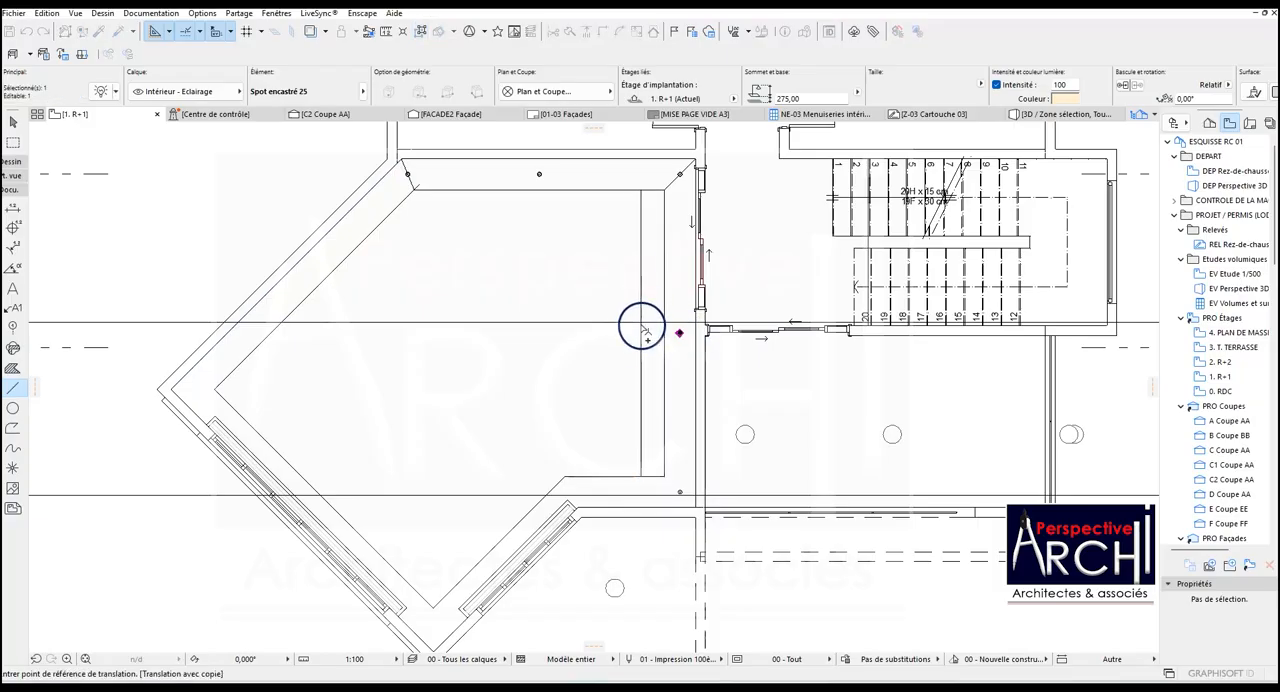
pyautogui.click(679, 334)
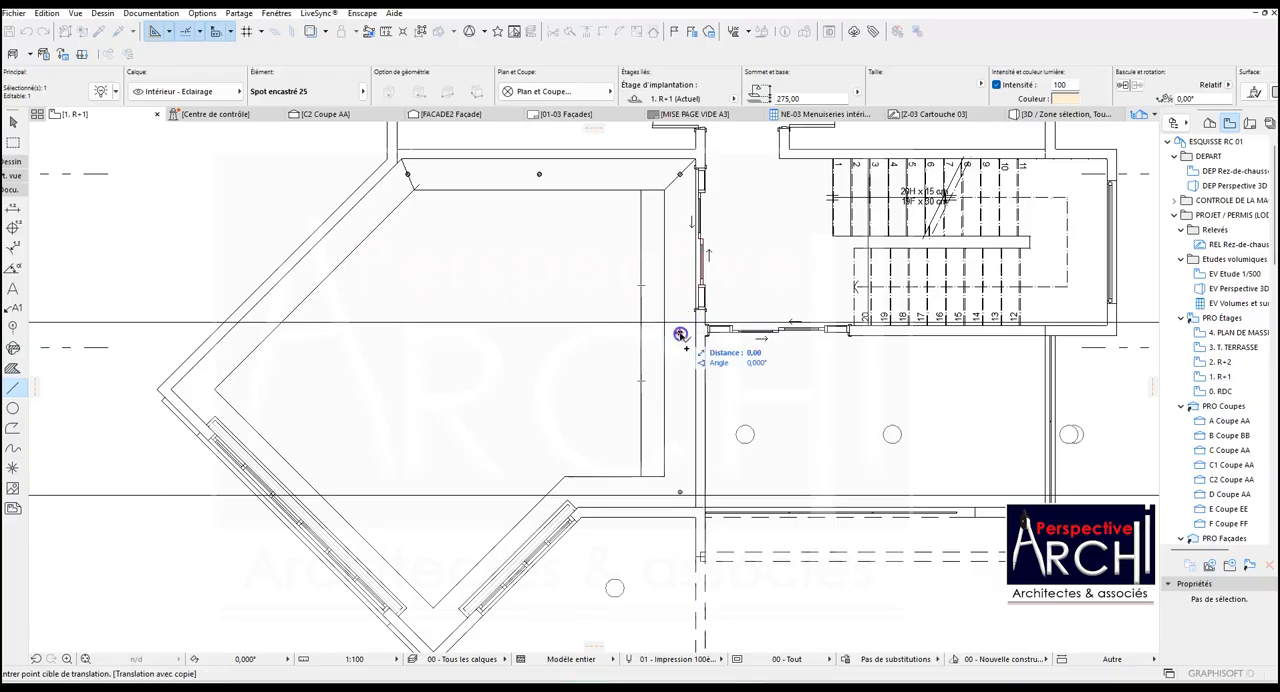
pyautogui.click(643, 288)
pyautogui.press('Escape')
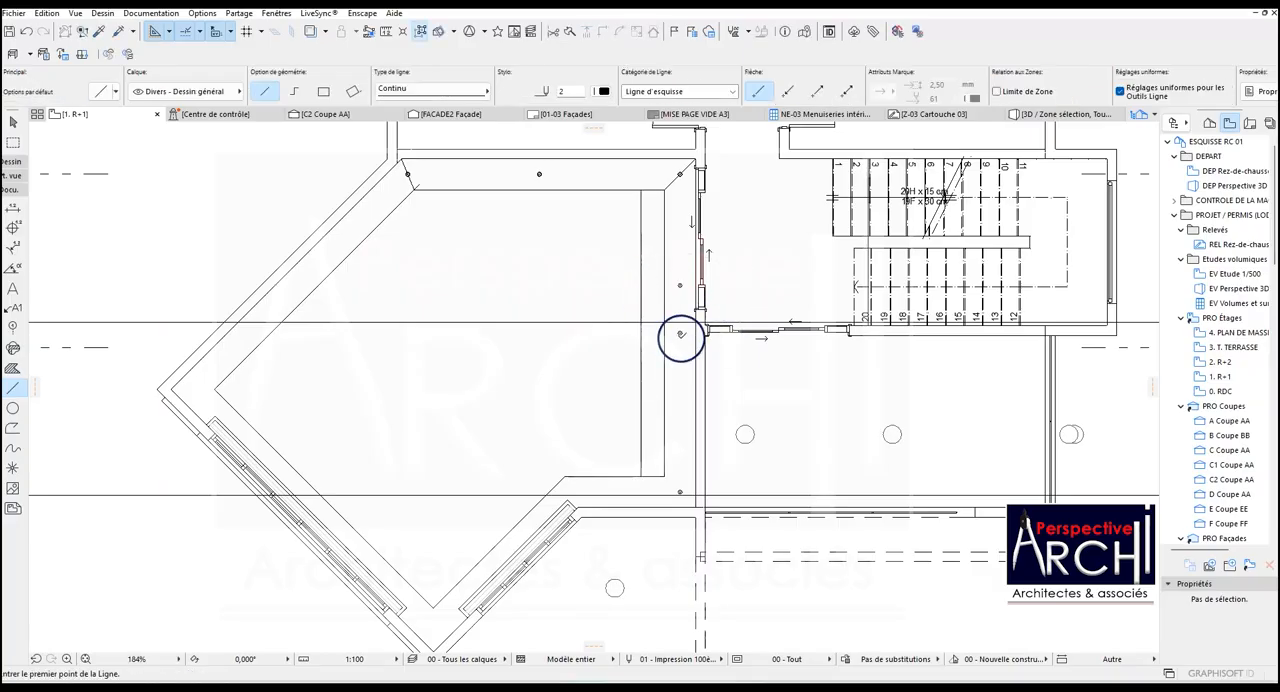
# Move the right band's middle spotlight vertically down to the level of the helper line's lower third point.
pyautogui.click(680, 337)
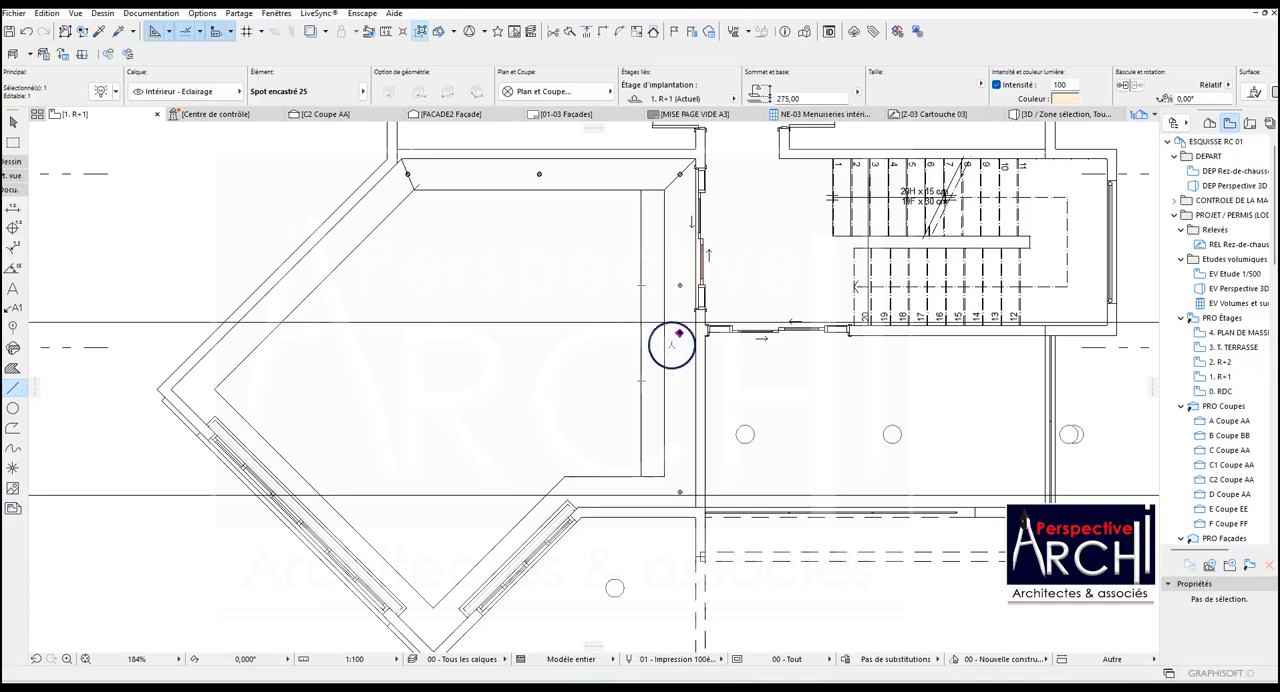
pyautogui.click(679, 333)
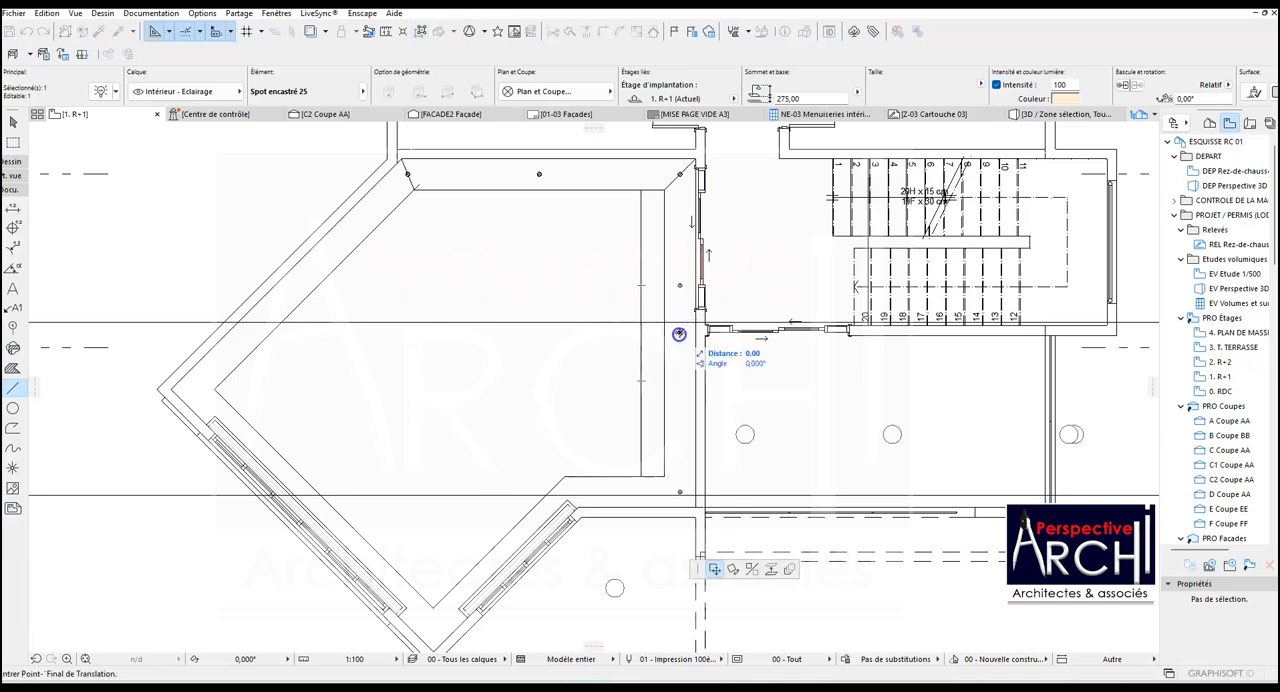
pyautogui.click(644, 381)
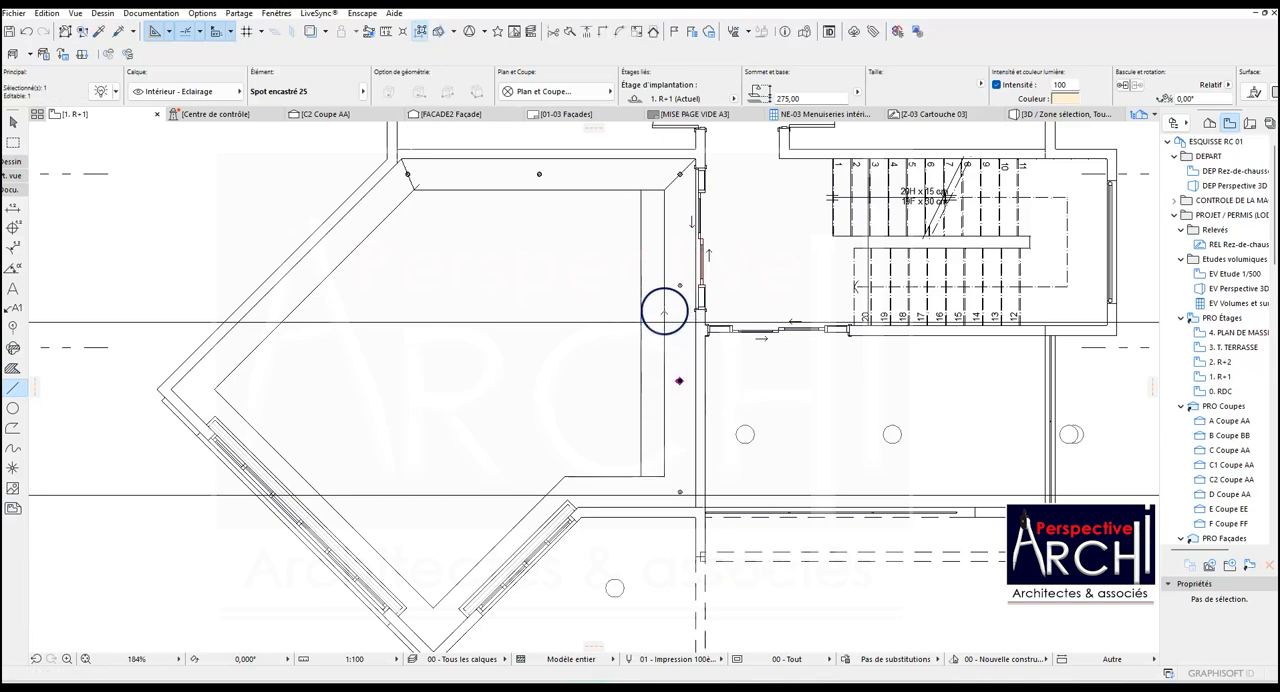
pyautogui.press('Escape')
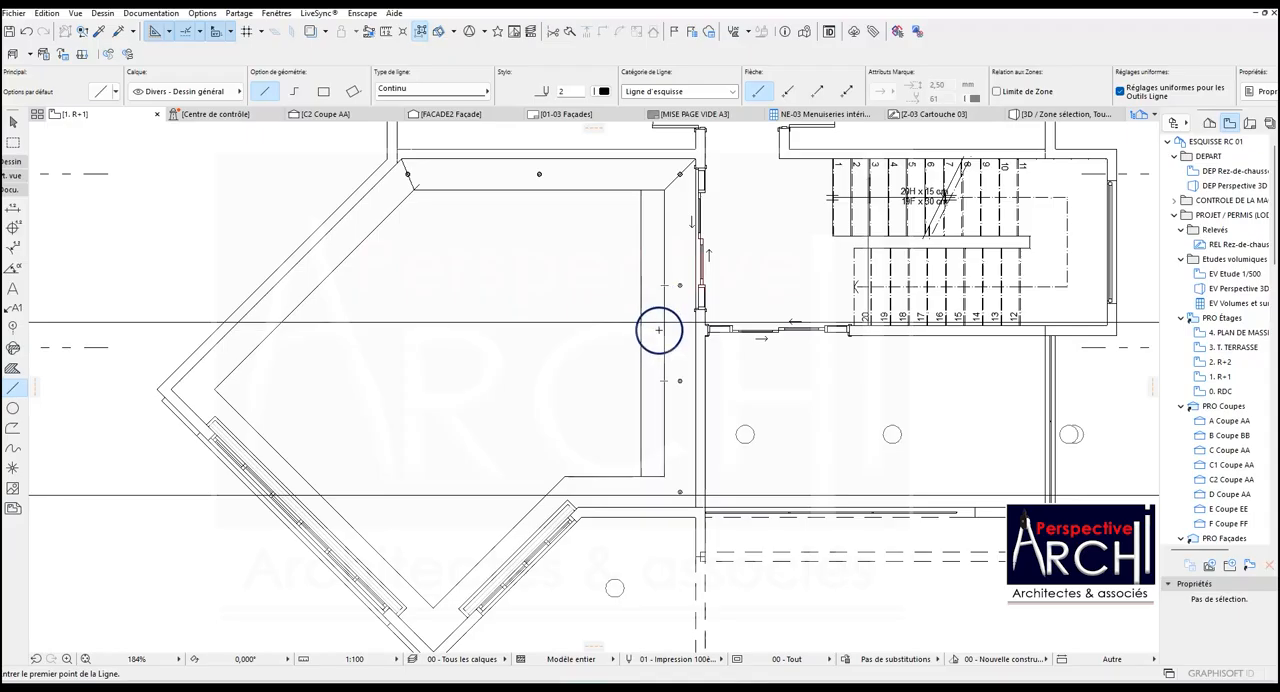
pyautogui.scroll(2, 670, 301)
pyautogui.scroll(-2, 670, 301)
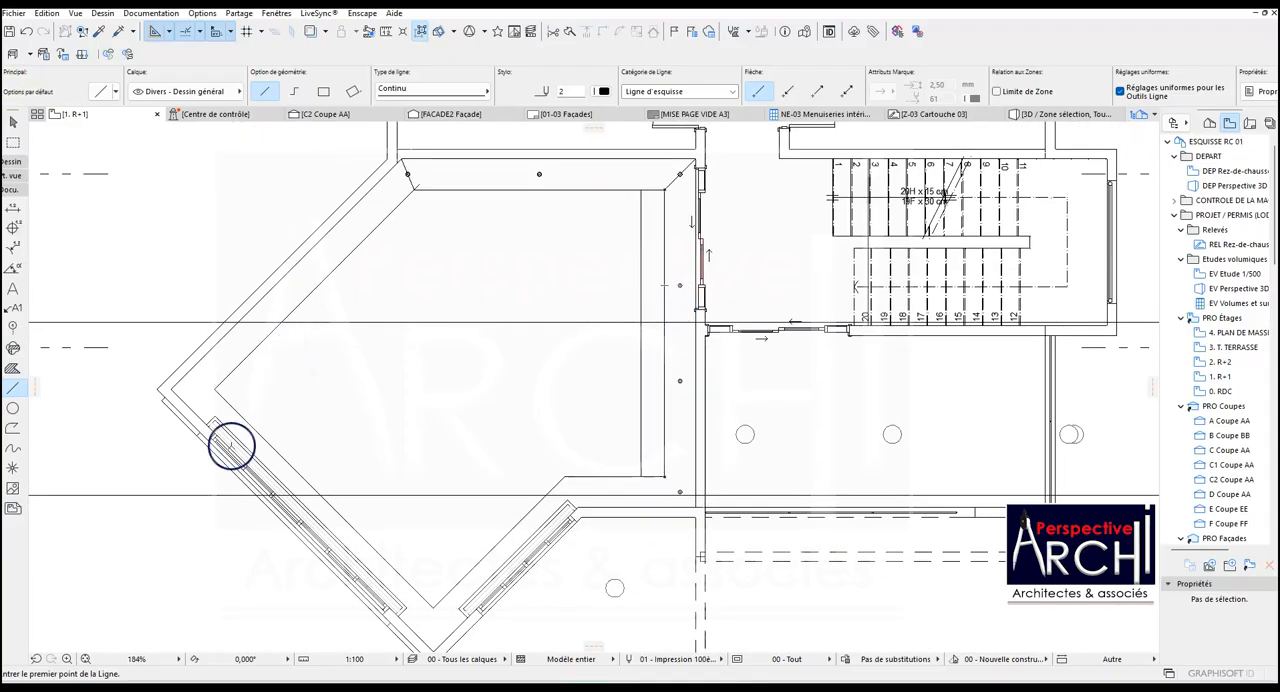
pyautogui.scroll(-2, 652, 481)
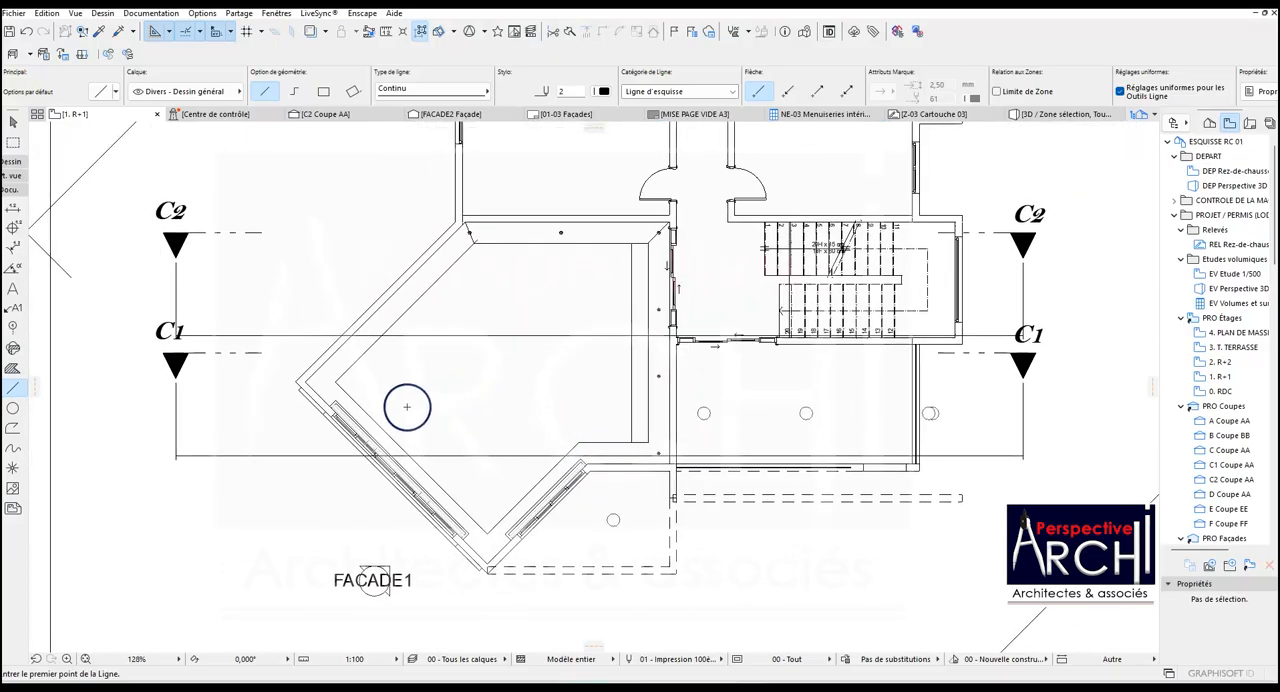
pyautogui.scroll(2, 386, 309)
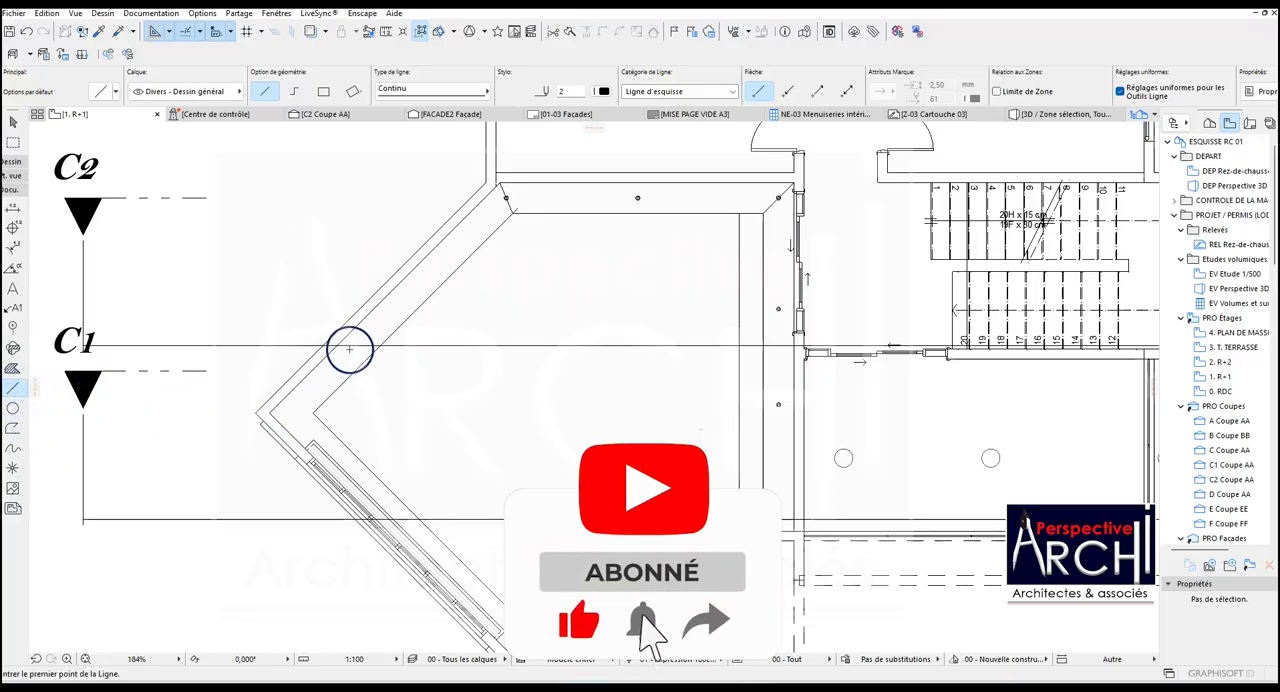
pyautogui.scroll(-1, 351, 349)
pyautogui.press('Escape')
# Draw a slanted helper line across the ceiling band at its lower bend, from the outer corner to the inner corner.
pyautogui.scroll(2, 690, 493)
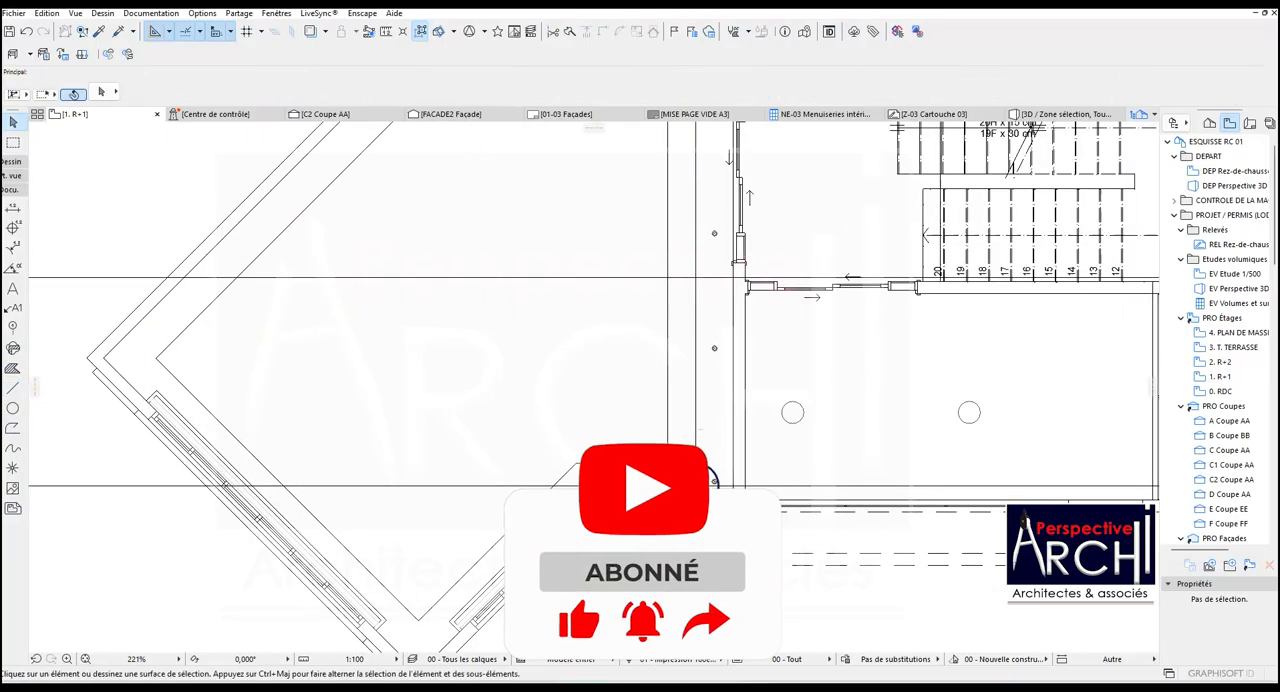
pyautogui.click(13, 388)
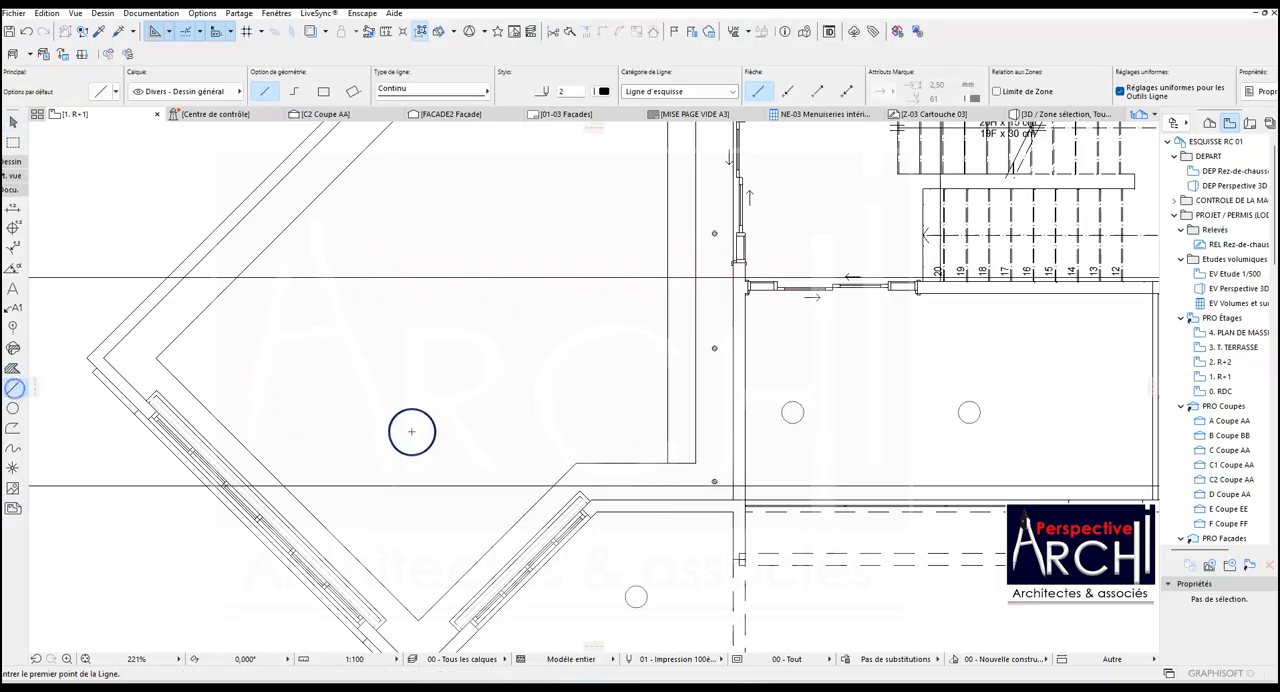
pyautogui.scroll(2, 529, 459)
pyautogui.scroll(1, 596, 514)
pyautogui.click(592, 490)
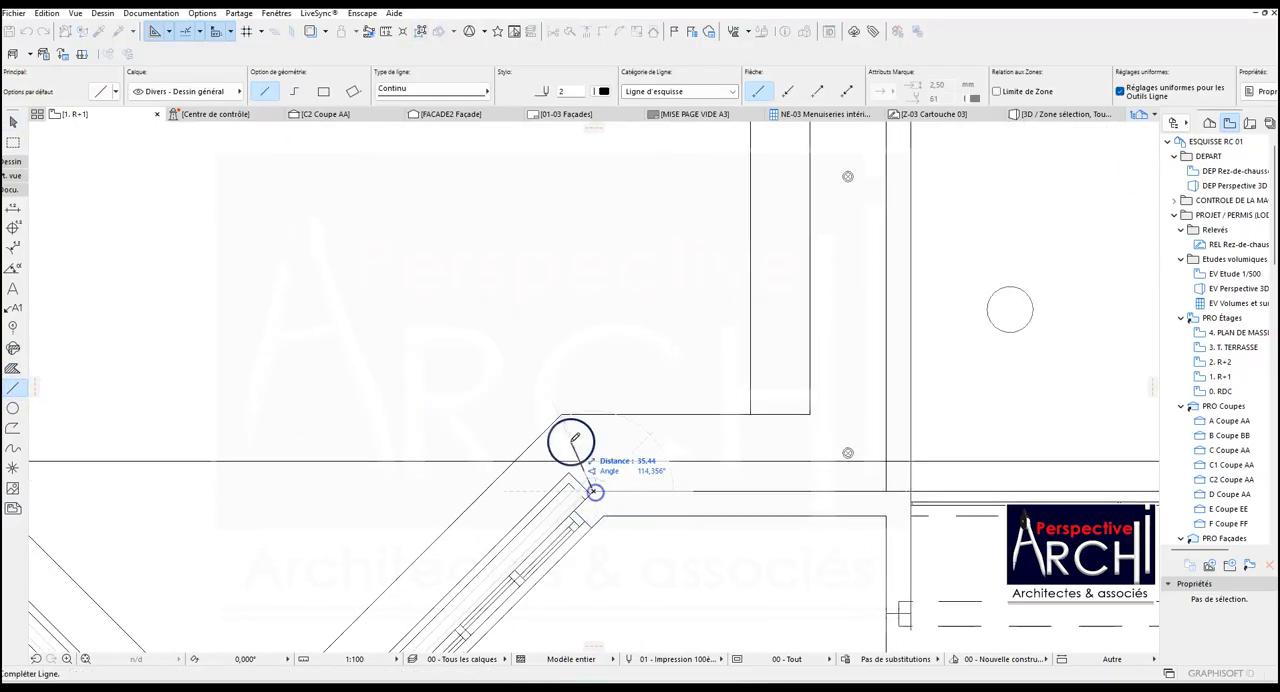
pyautogui.click(561, 412)
pyautogui.scroll(-2, 563, 417)
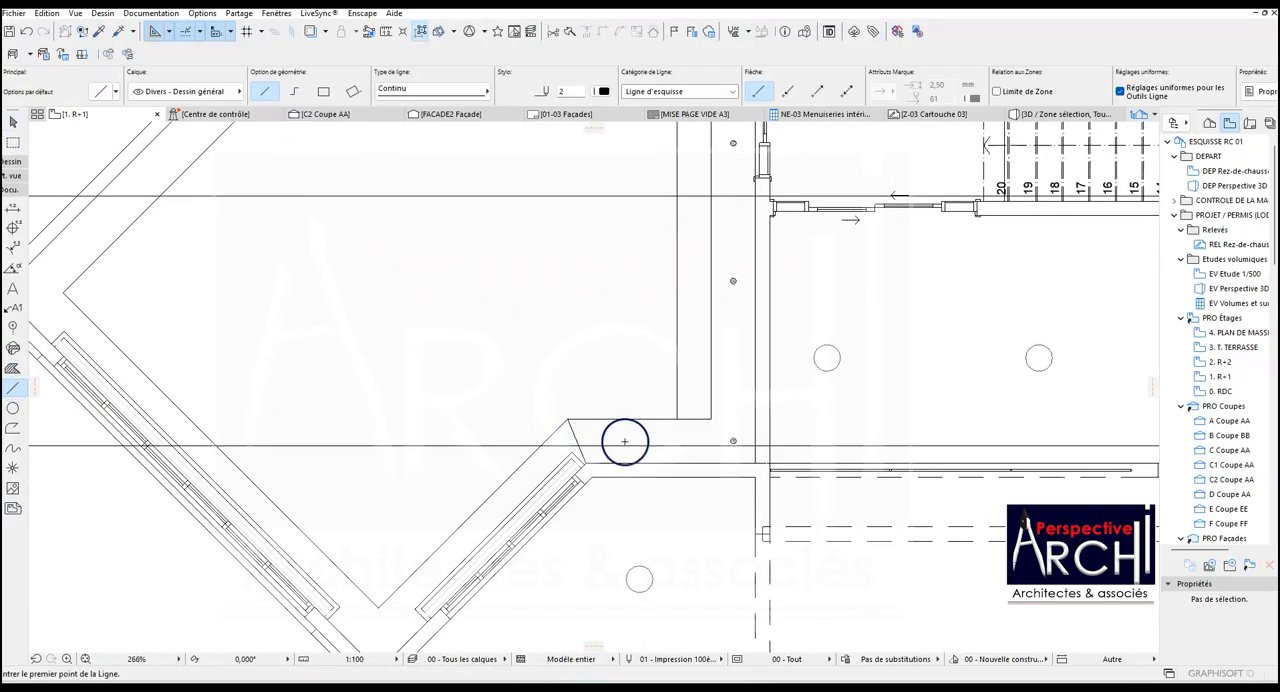
# Change the special snap point setting and copy the right band's lowest spotlight horizontally onto the slanted helper line, about 176.55 away.
pyautogui.keyDown('shift'); pyautogui.click(732, 441); pyautogui.keyUp('shift')
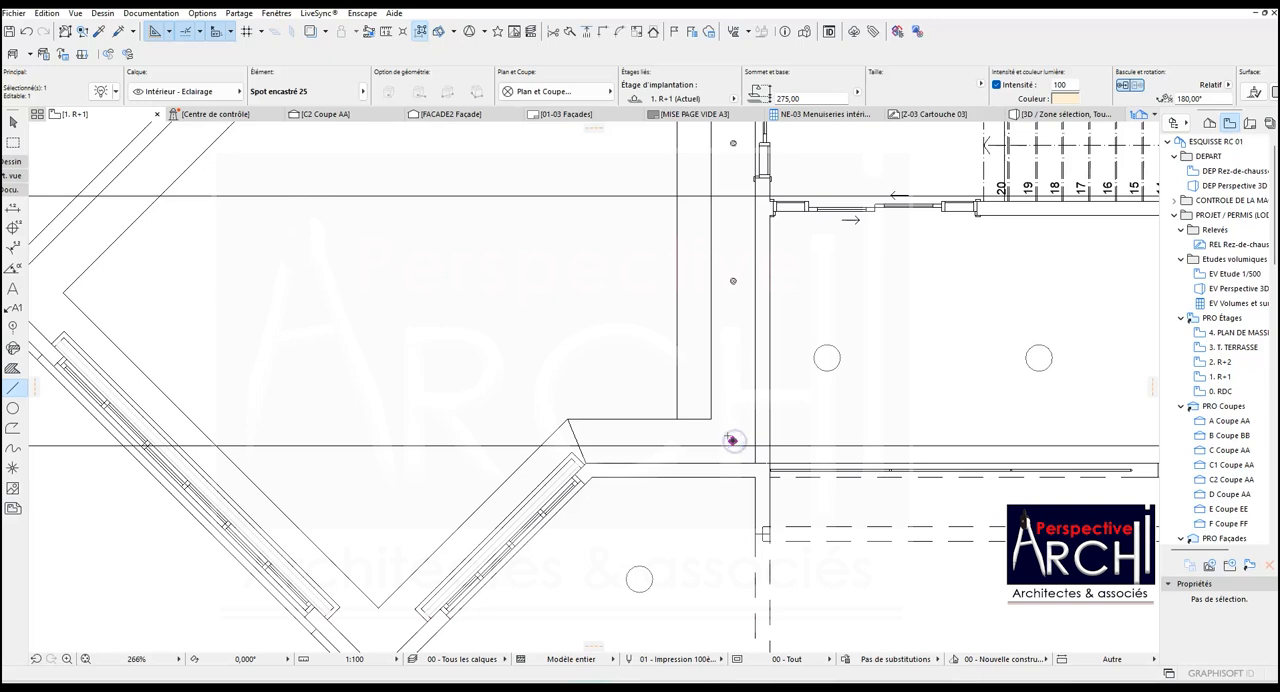
pyautogui.hotkey('ctrl', 'shift', 'd')
pyautogui.scroll(3, 732, 441)
pyautogui.click(741, 438)
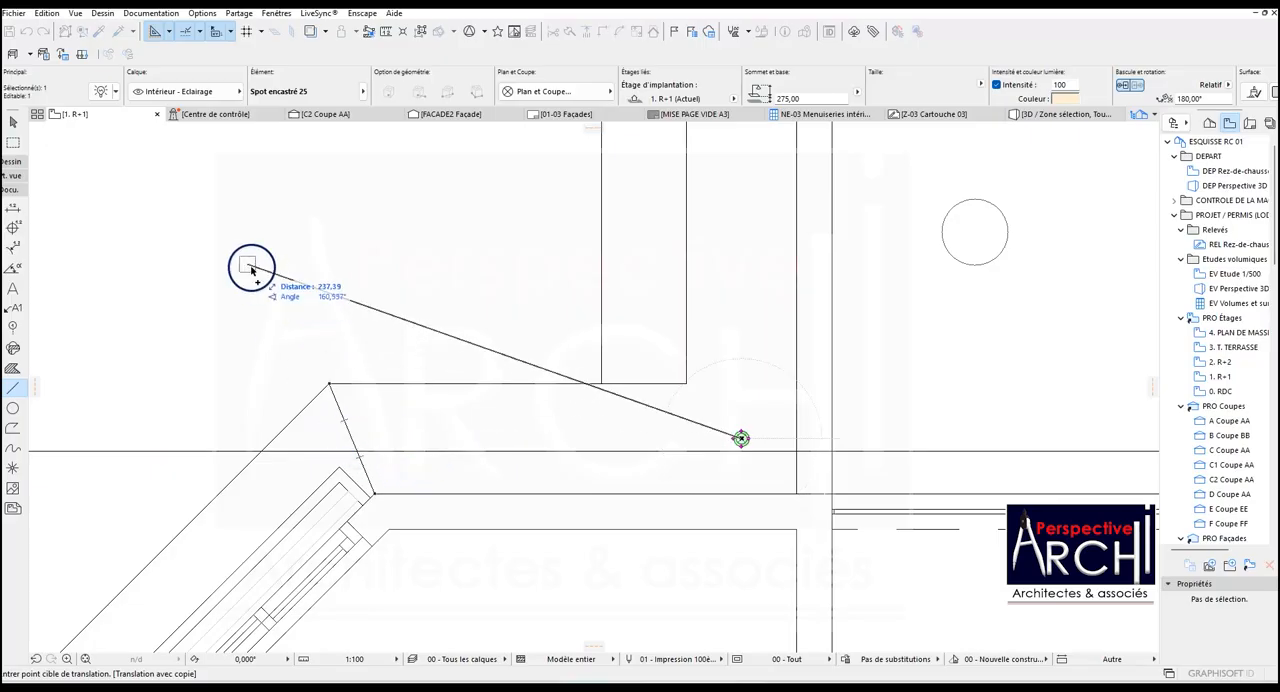
pyautogui.click(199, 36)
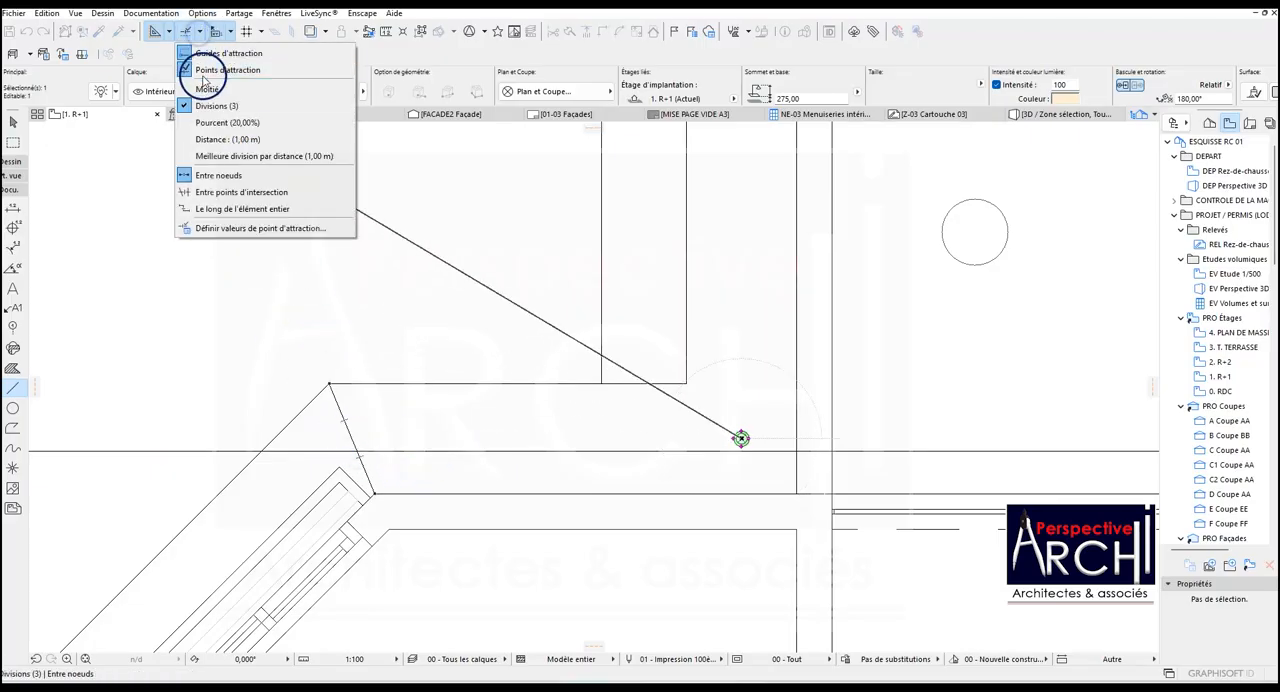
pyautogui.click(200, 72)
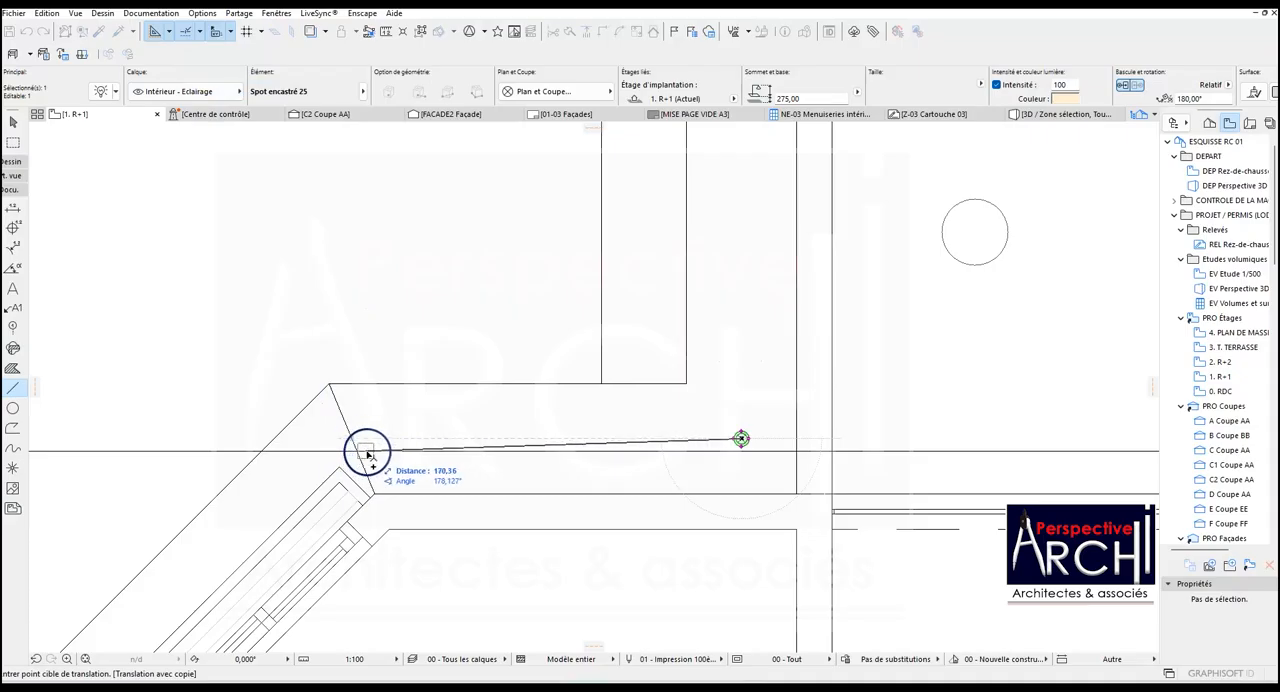
pyautogui.scroll(4, 360, 450)
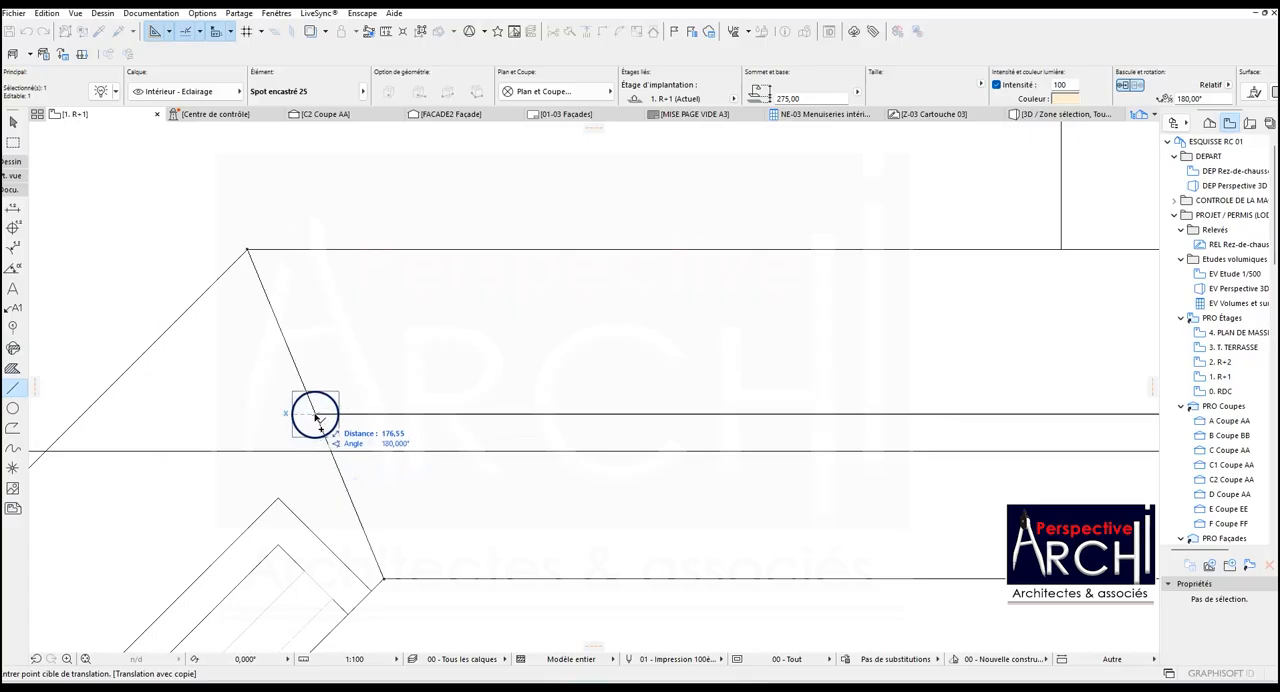
pyautogui.scroll(3, 318, 420)
pyautogui.scroll(-4, 466, 356)
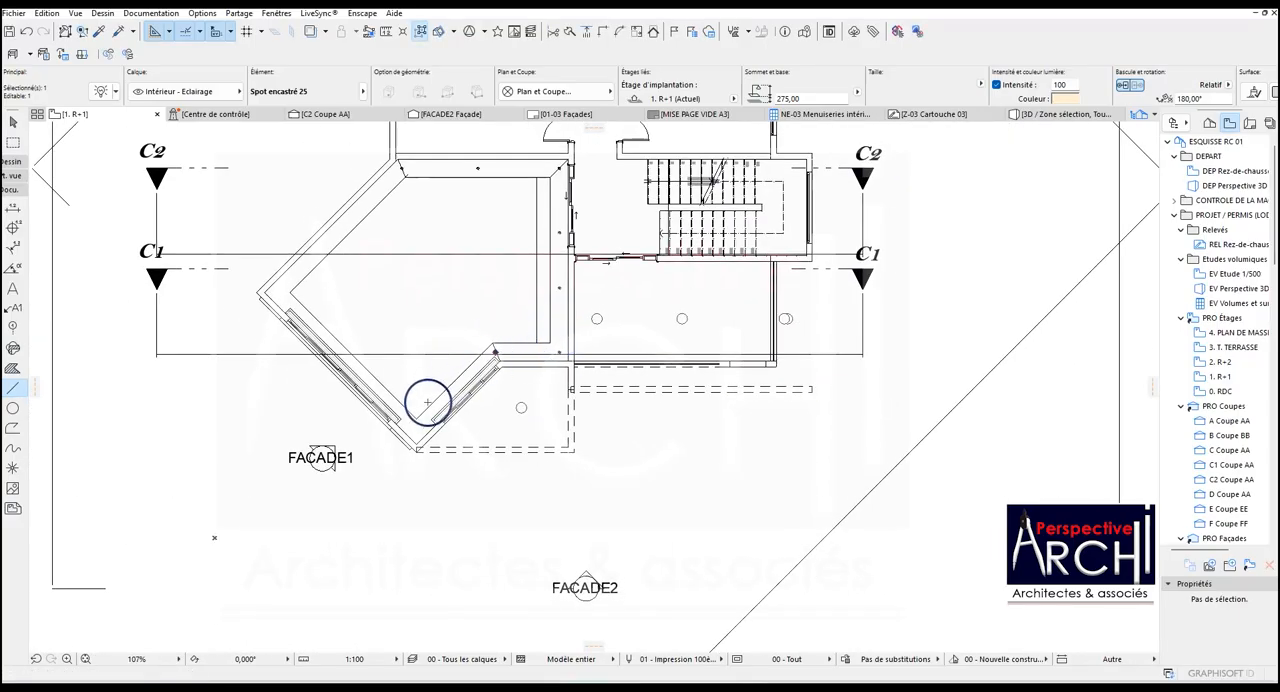
# Draw a vertical helper line across the band at the room's lowest corner, from the inner corner to the outer corner.
pyautogui.scroll(2, 428, 402)
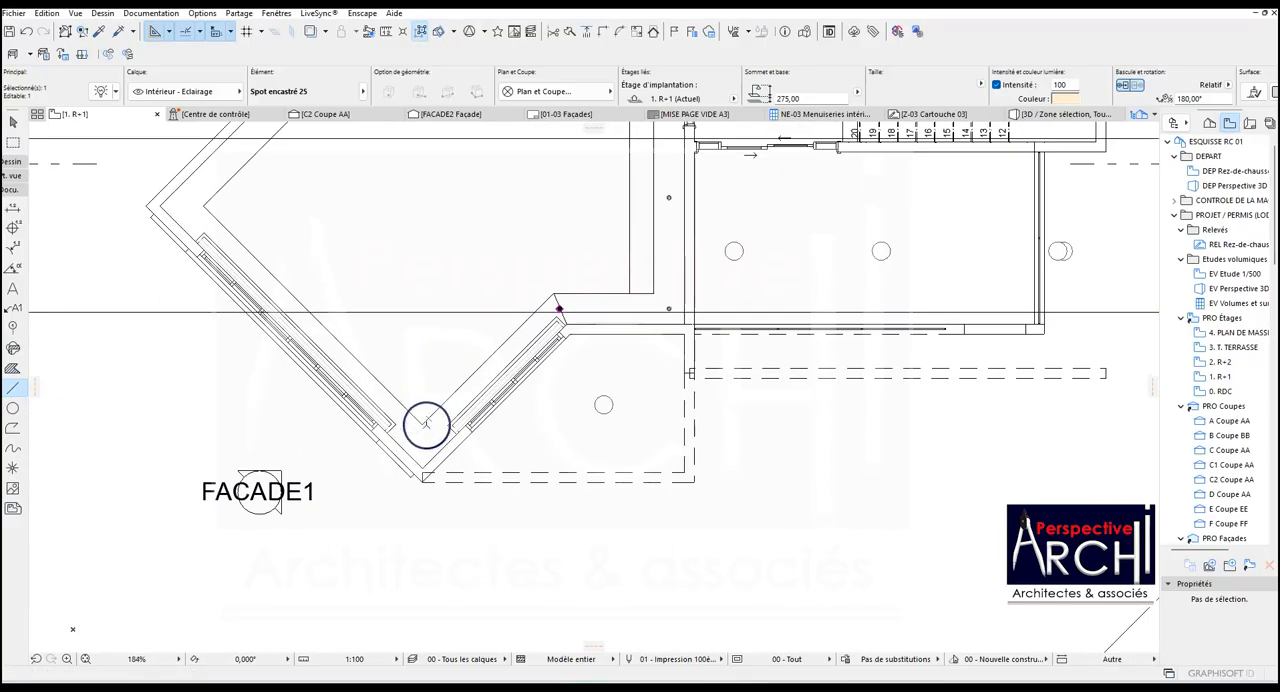
pyautogui.click(12, 388)
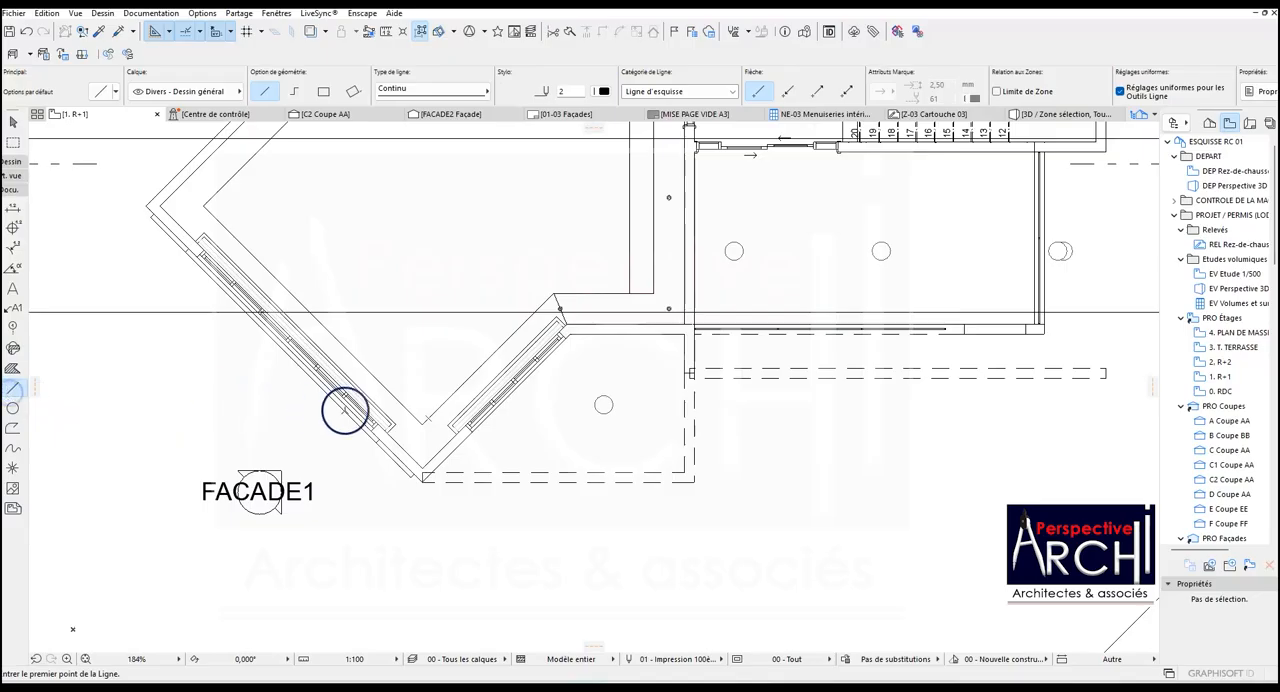
pyautogui.click(422, 424)
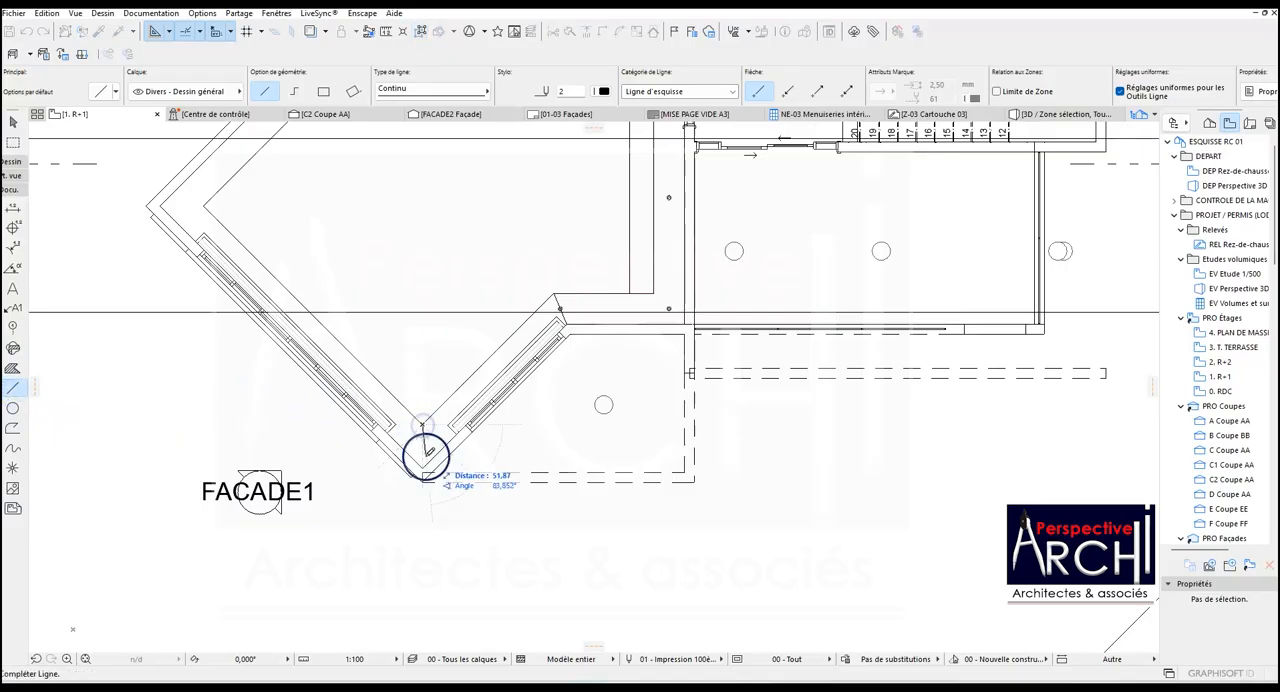
pyautogui.click(422, 466)
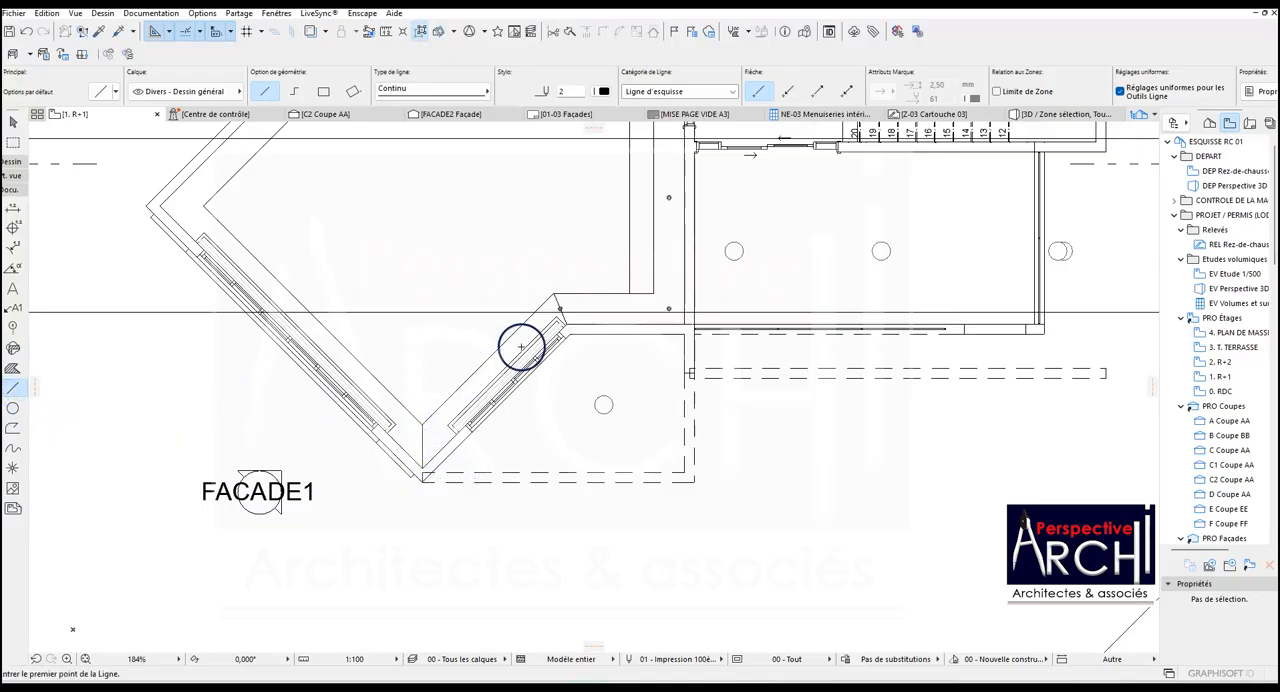
# Copy the spotlight on the slanted helper line to the midpoint of the vertical helper line at the lowest corner.
pyautogui.keyDown('shift'); pyautogui.click(560, 311); pyautogui.keyUp('shift')
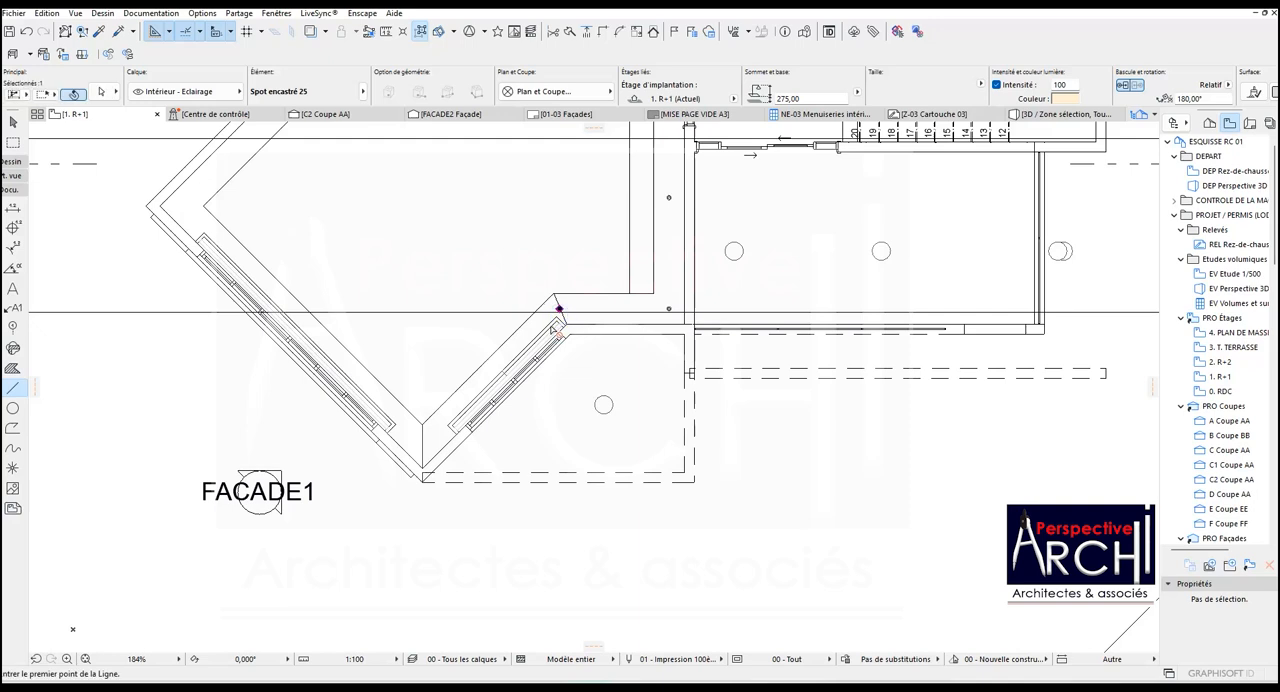
pyautogui.hotkey('ctrl', 'shift', 'd')
pyautogui.scroll(3, 553, 318)
pyautogui.click(568, 300)
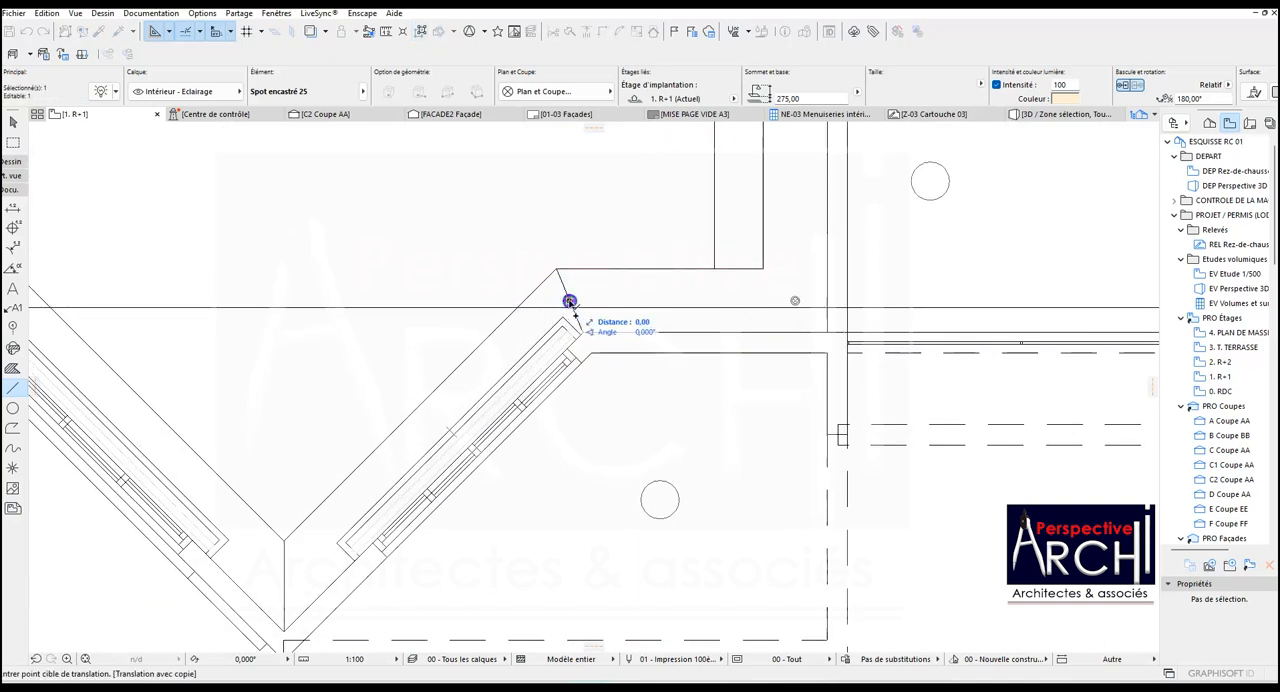
pyautogui.click(285, 585)
pyautogui.scroll(-4, 286, 585)
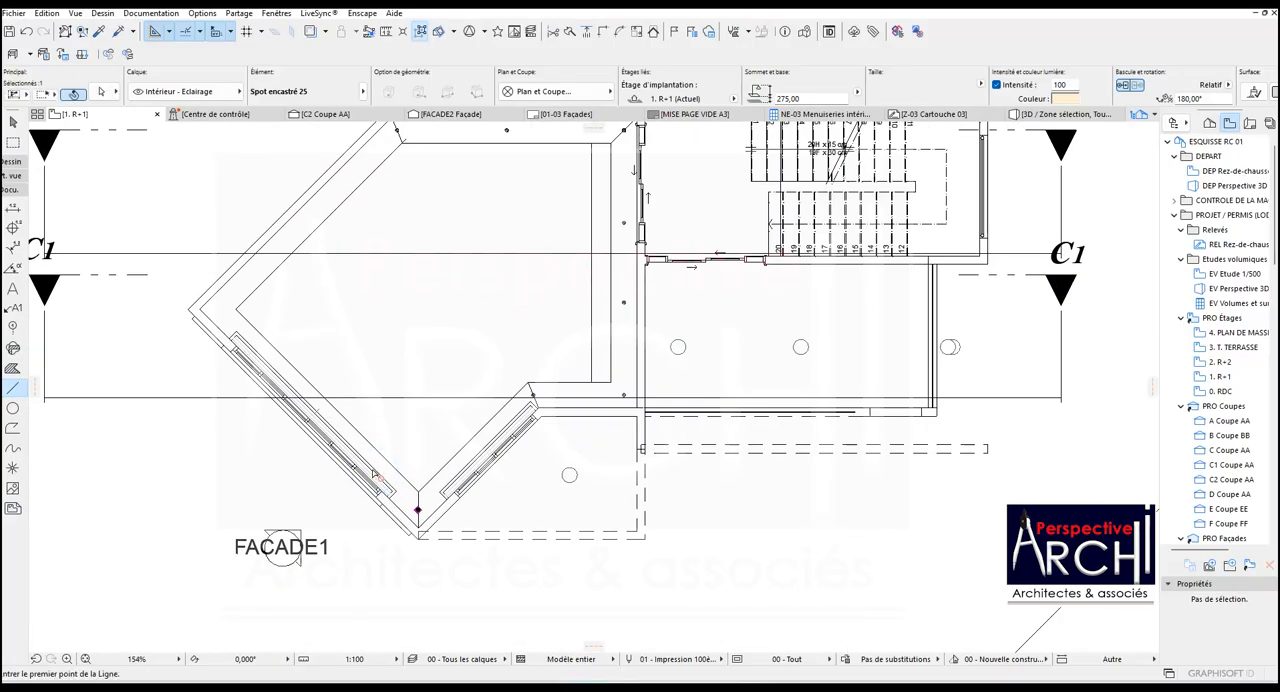
# Mirror a copy of the lowest corner's spotlight to the leftmost corner, using a perpendicular axis through the lower-left band's midpoint.
pyautogui.hotkey('ctrl', 'shift', 'm')
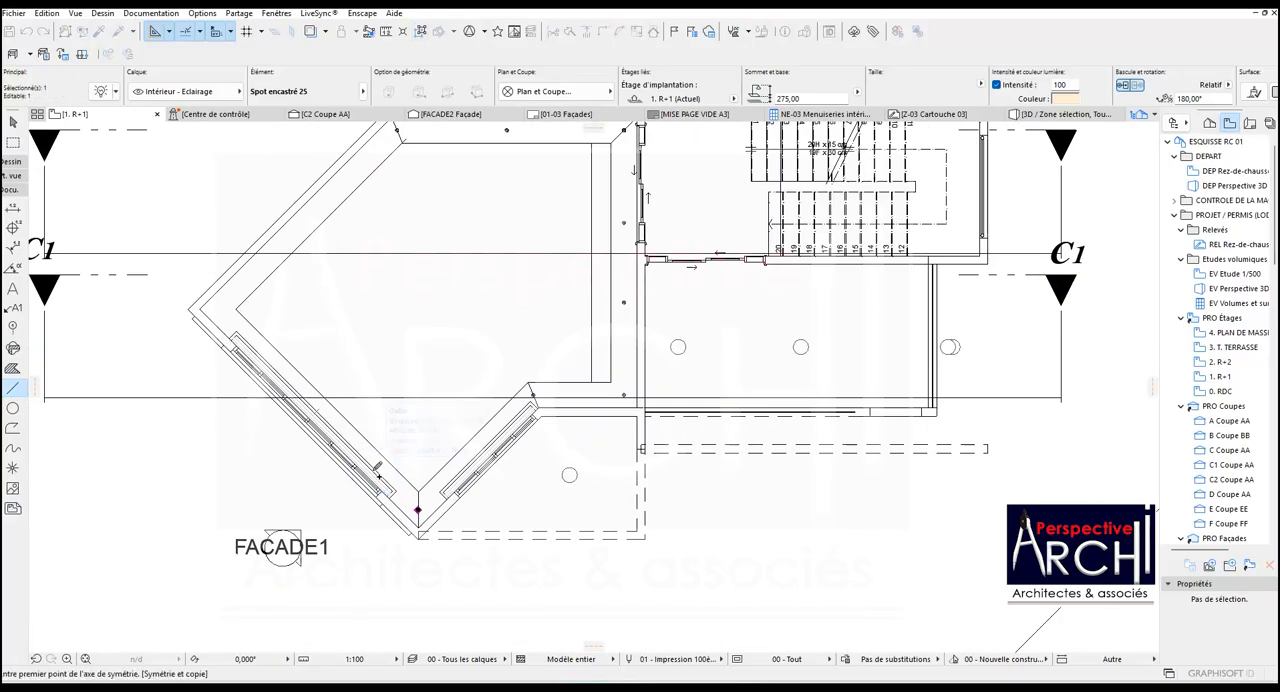
pyautogui.click(331, 400)
pyautogui.click(371, 365)
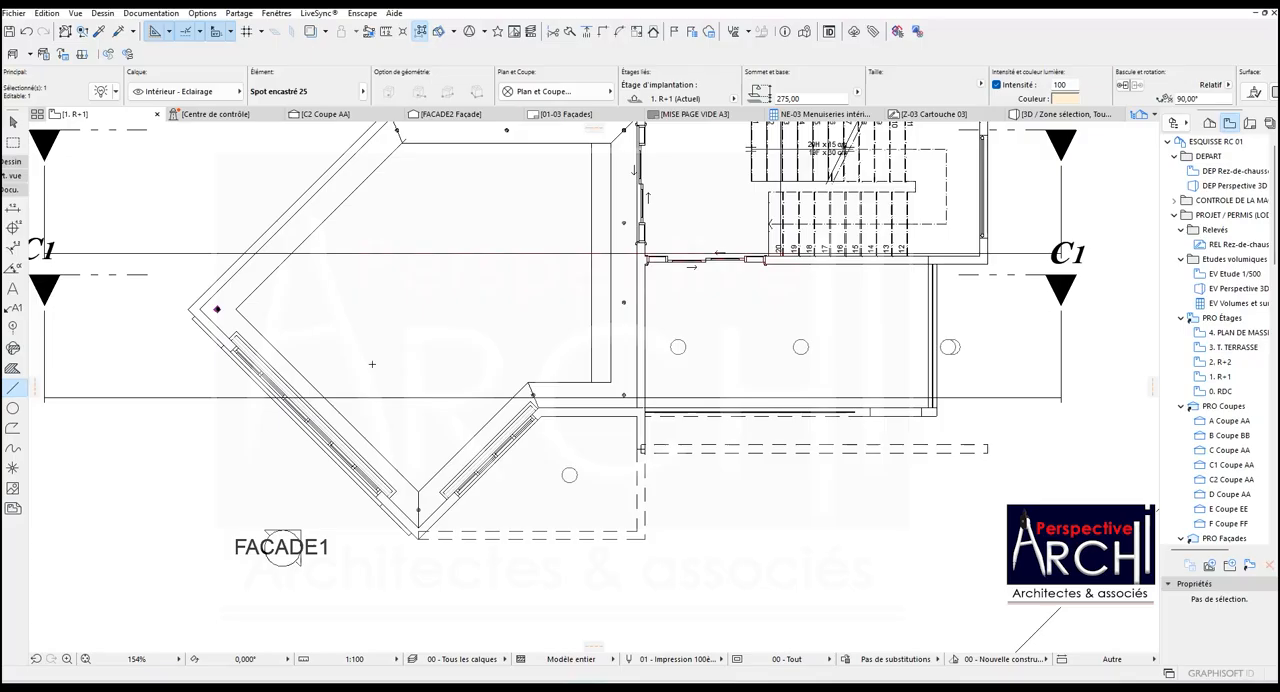
# Draw a helper line about 70 long across the short diagonal band, perpendicular to its inner edge and starting at that edge's midpoint.
pyautogui.scroll(3, 476, 436)
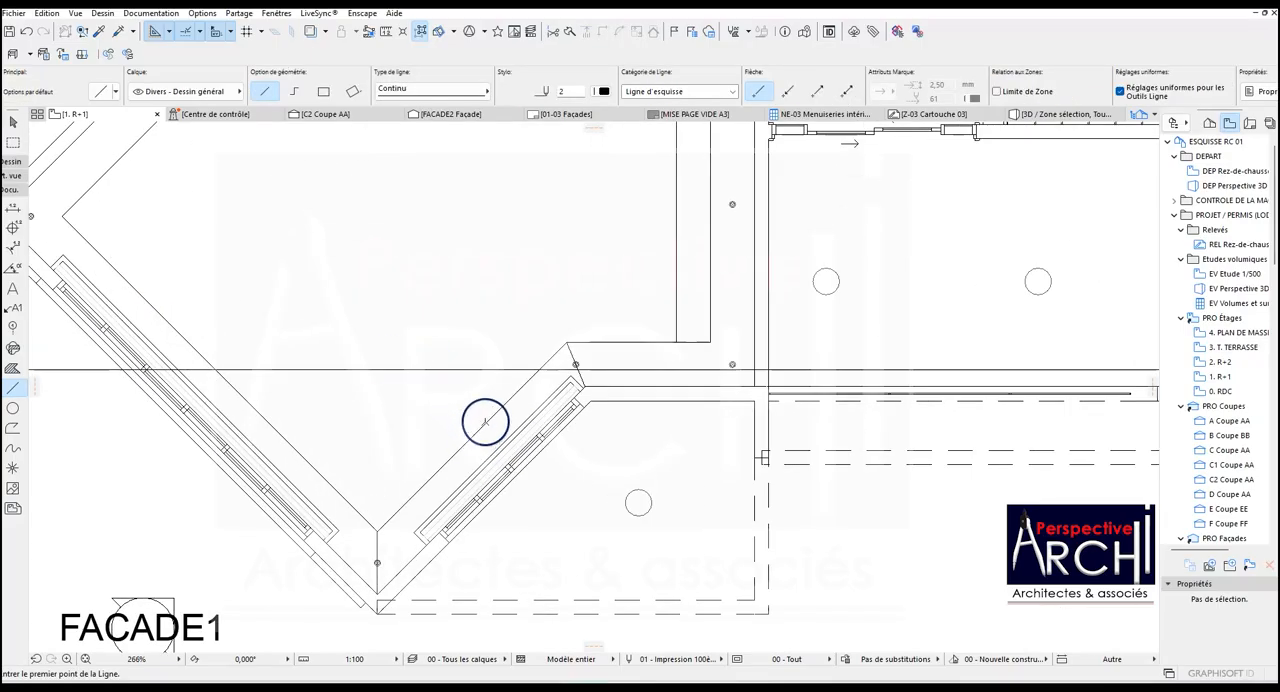
pyautogui.click(11, 390)
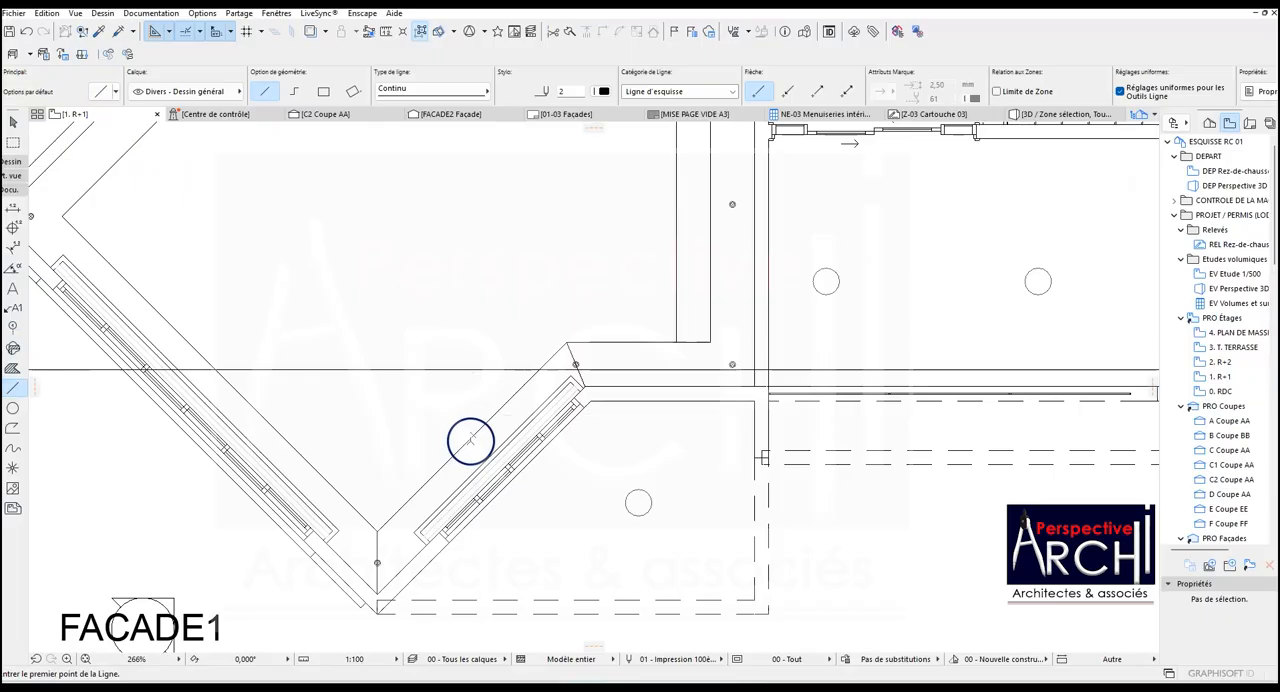
pyautogui.click(474, 434)
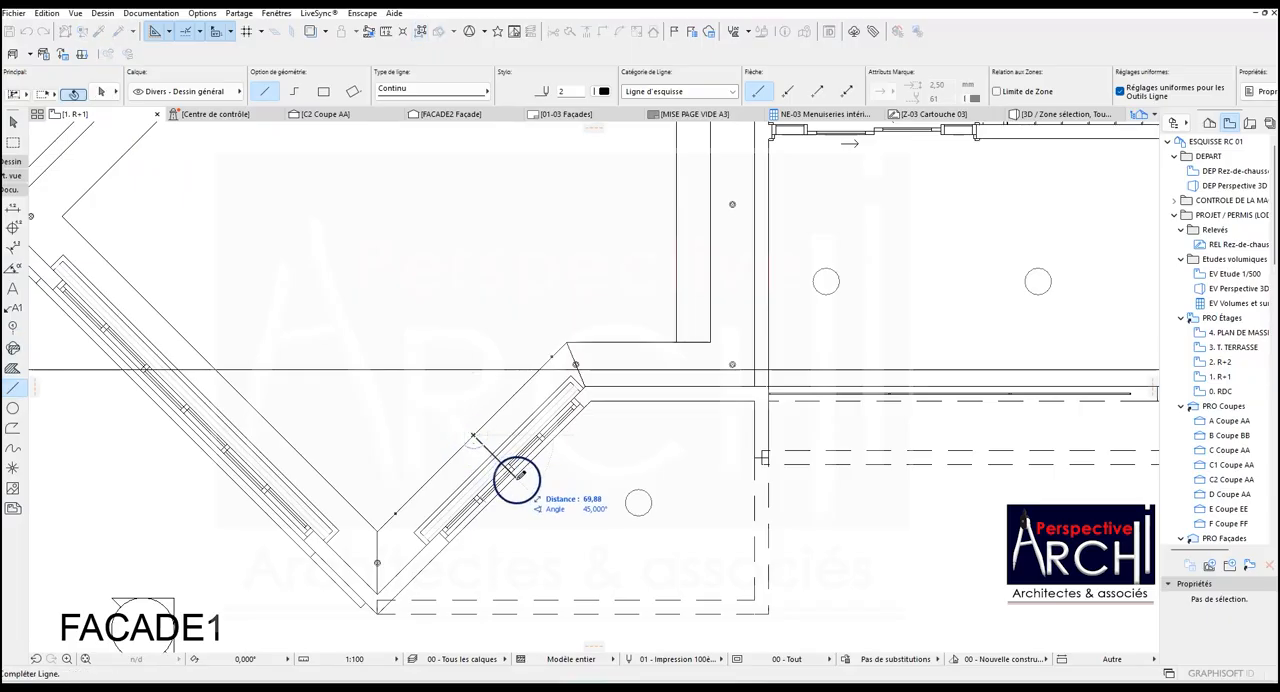
pyautogui.click(519, 483)
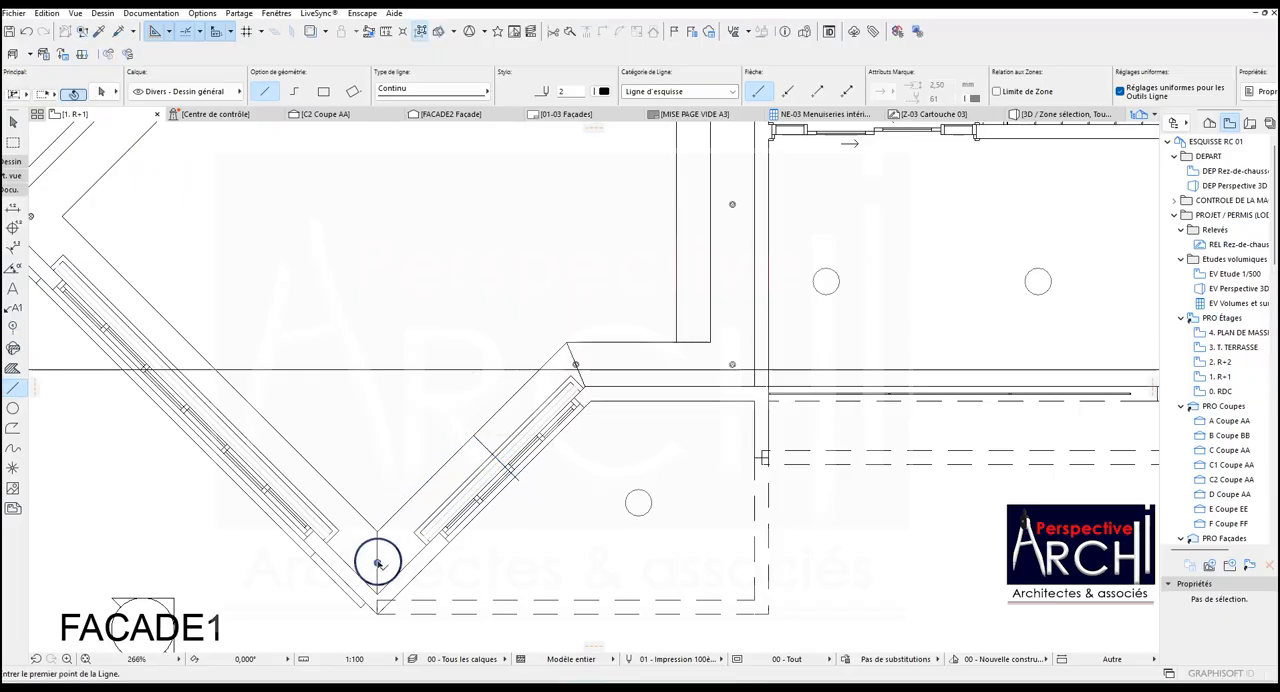
# Copy the lowest corner's spotlight at 45° along the short diagonal band onto the perpendicular helper line.
pyautogui.keyDown('shift'); pyautogui.click(377, 561); pyautogui.keyUp('shift')
pyautogui.hotkey('ctrl', 'shift', 'd')
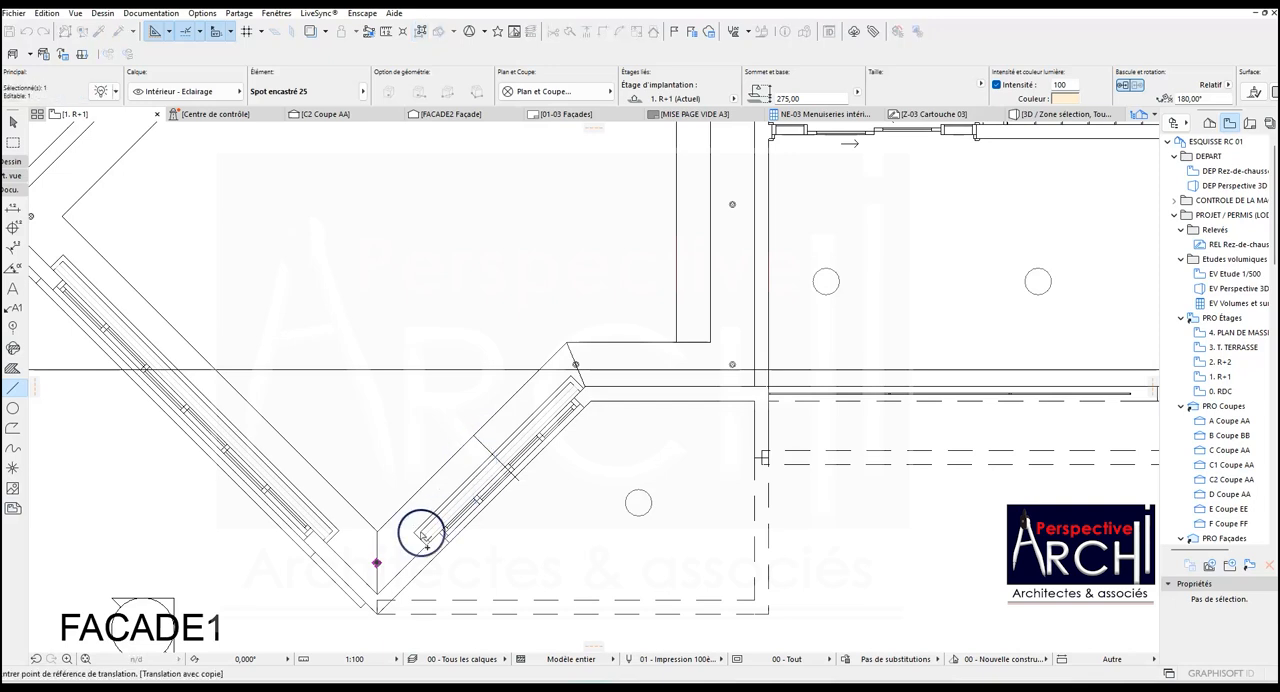
pyautogui.click(377, 563)
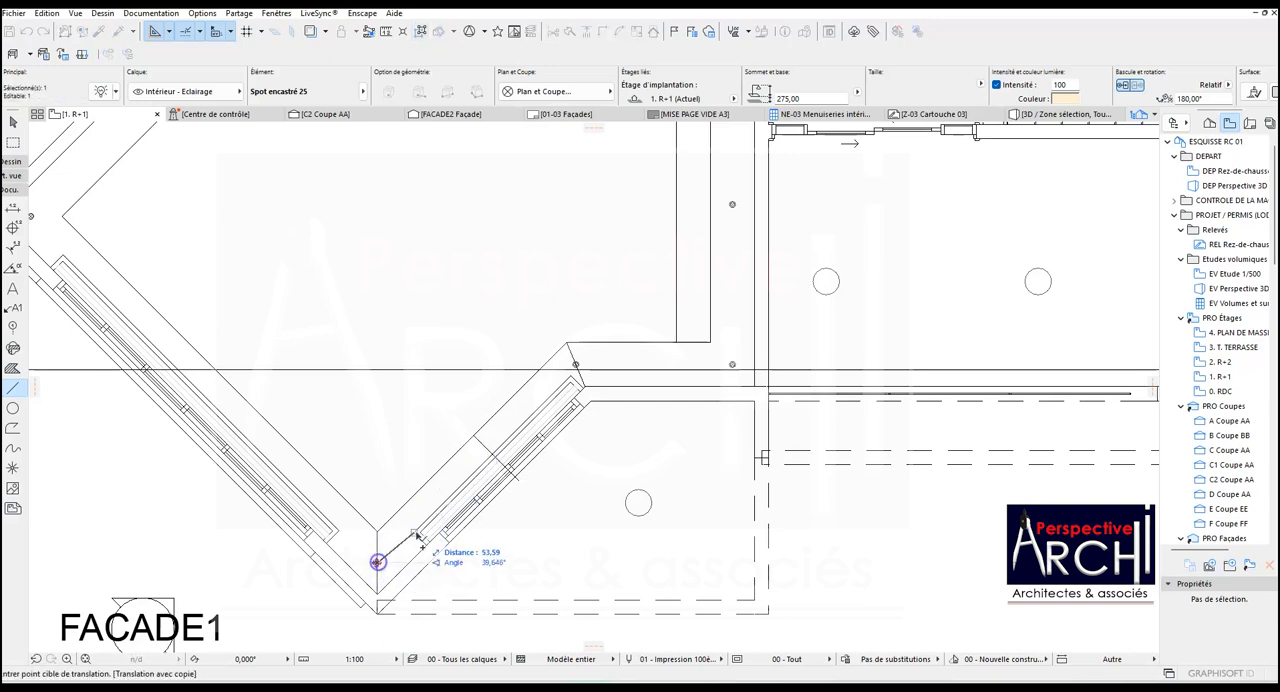
pyautogui.click(488, 453)
pyautogui.scroll(-2, 500, 446)
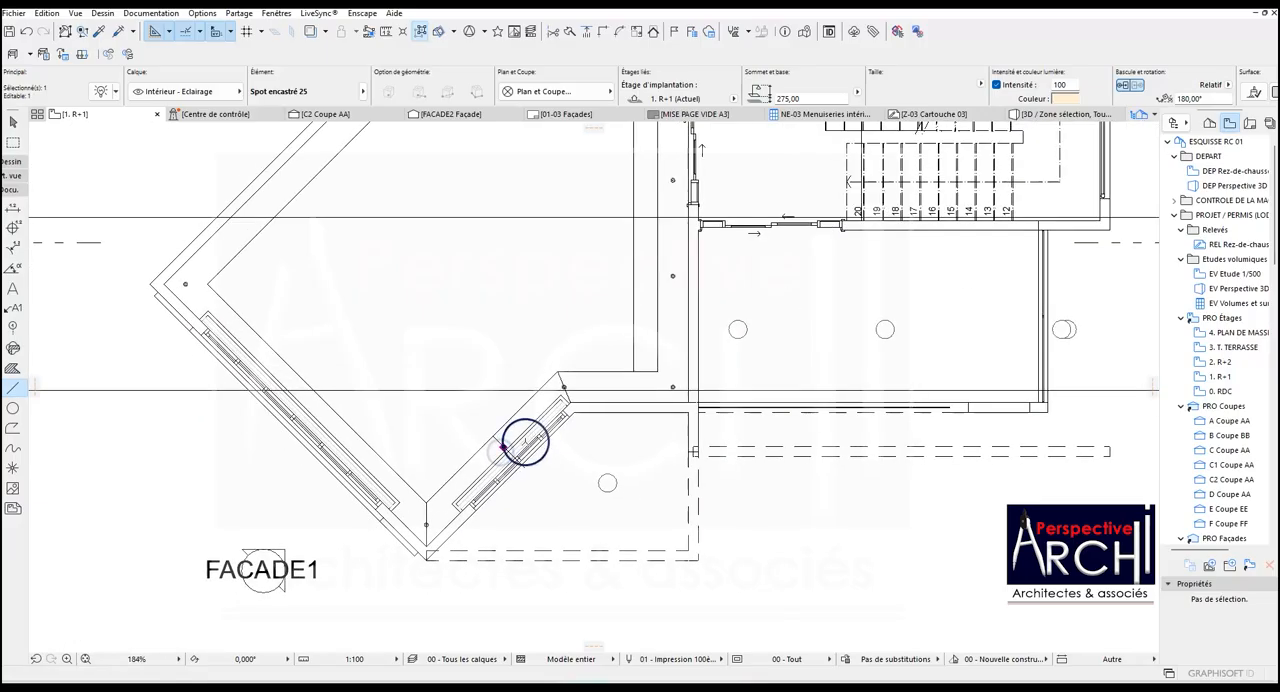
pyautogui.keyDown('shift'); pyautogui.click(426, 525); pyautogui.keyUp('shift')
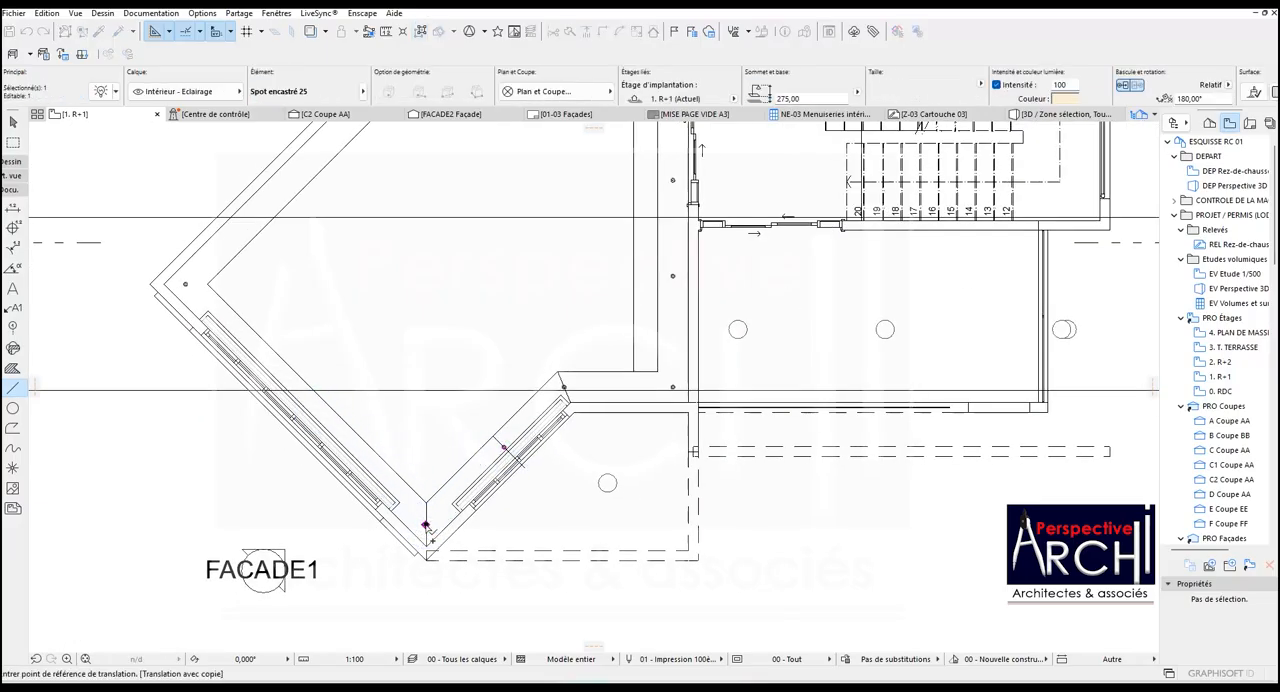
pyautogui.press('Escape')
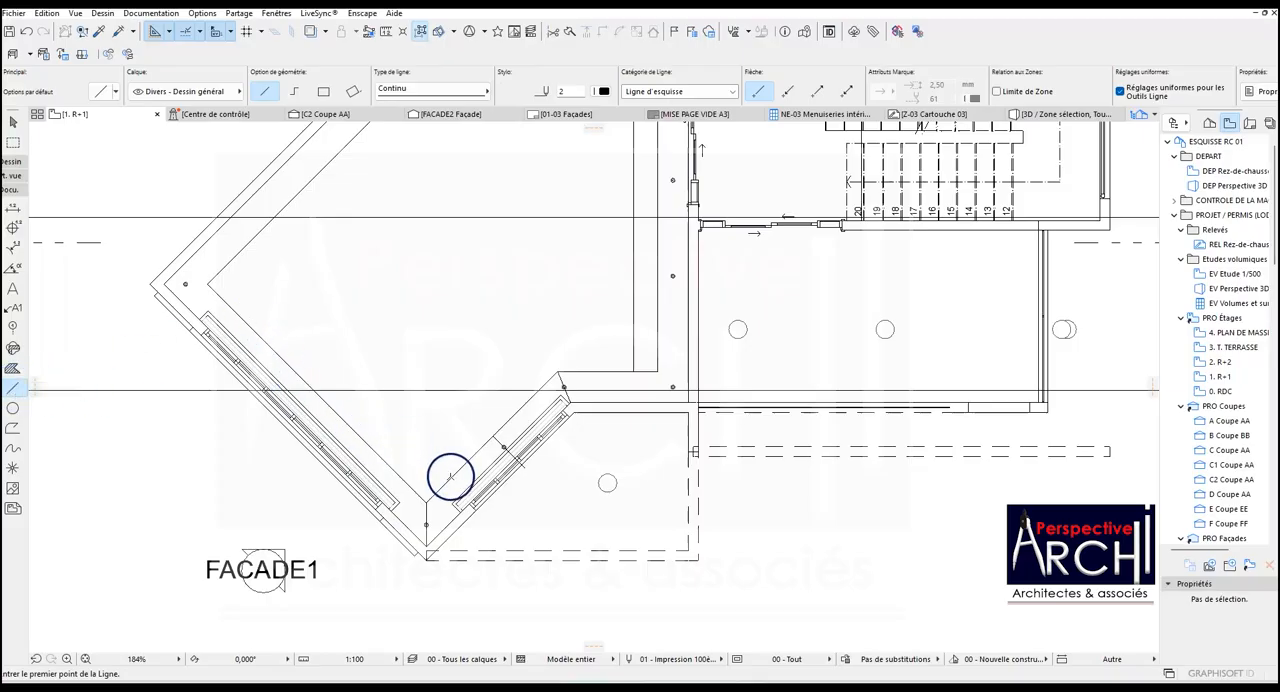
# Draw helper lines parallel to the inner edges of the lower-left and upper-left ceiling bands, the lower-left one about 502.53 long.
pyautogui.click(450, 477)
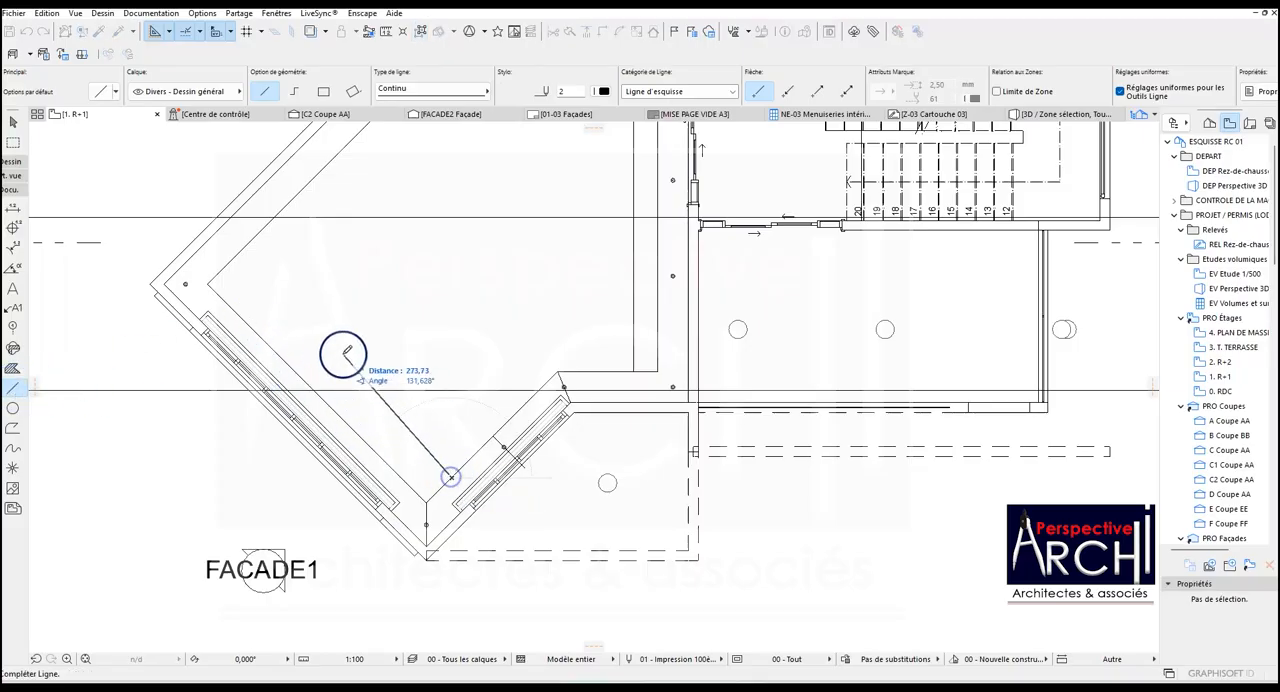
pyautogui.click(209, 283)
pyautogui.scroll(-4, 312, 313)
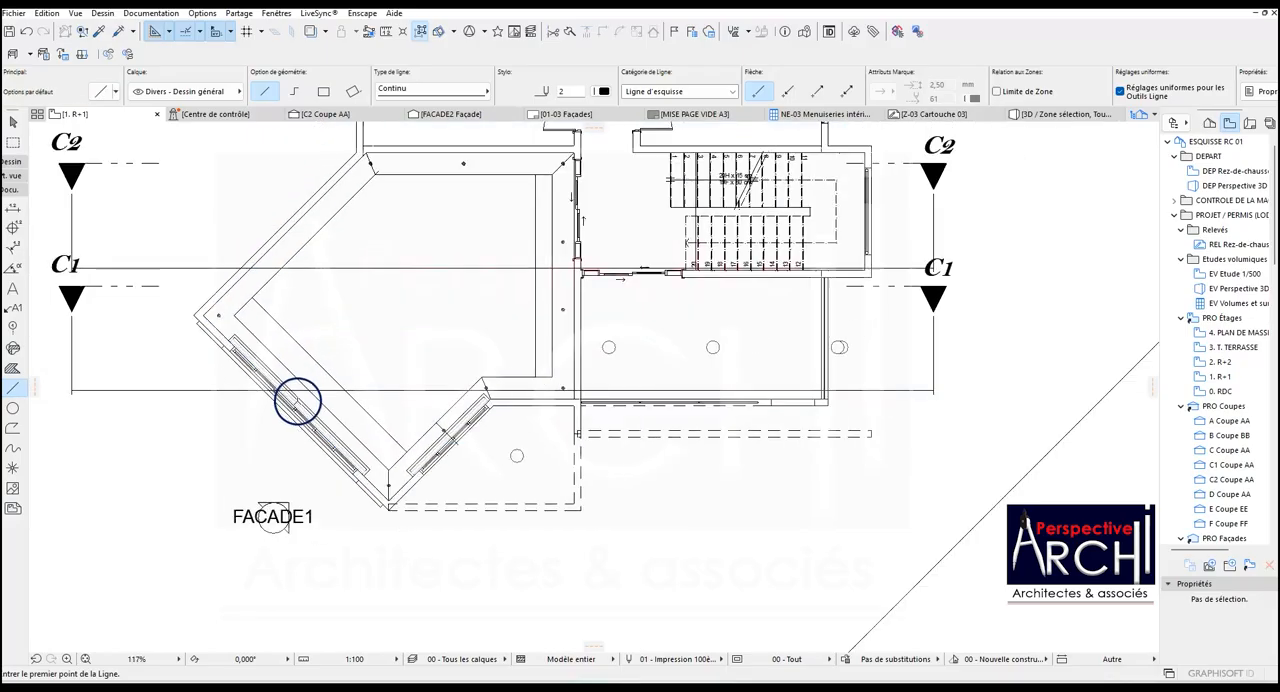
pyautogui.scroll(1, 286, 300)
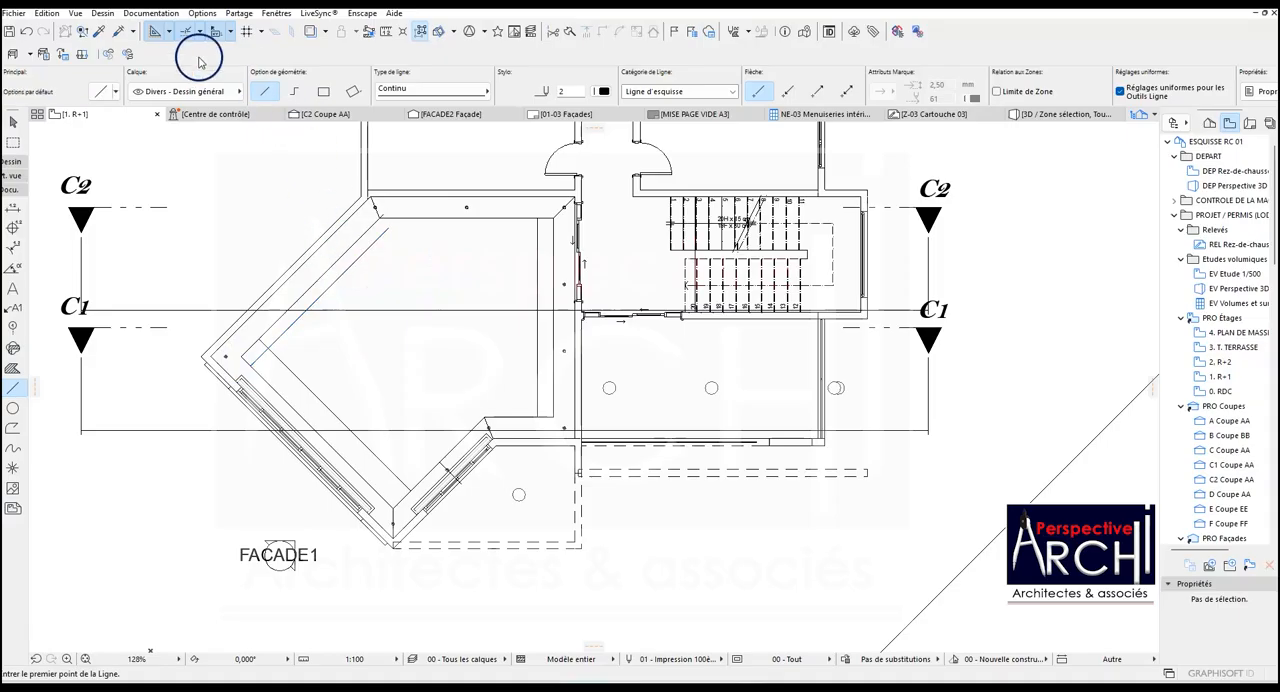
# Using one-third snap points, copy the lowest corner's spotlight twice along the lower-left band at 135°, aligned with its helper line's division points.
pyautogui.click(171, 33)
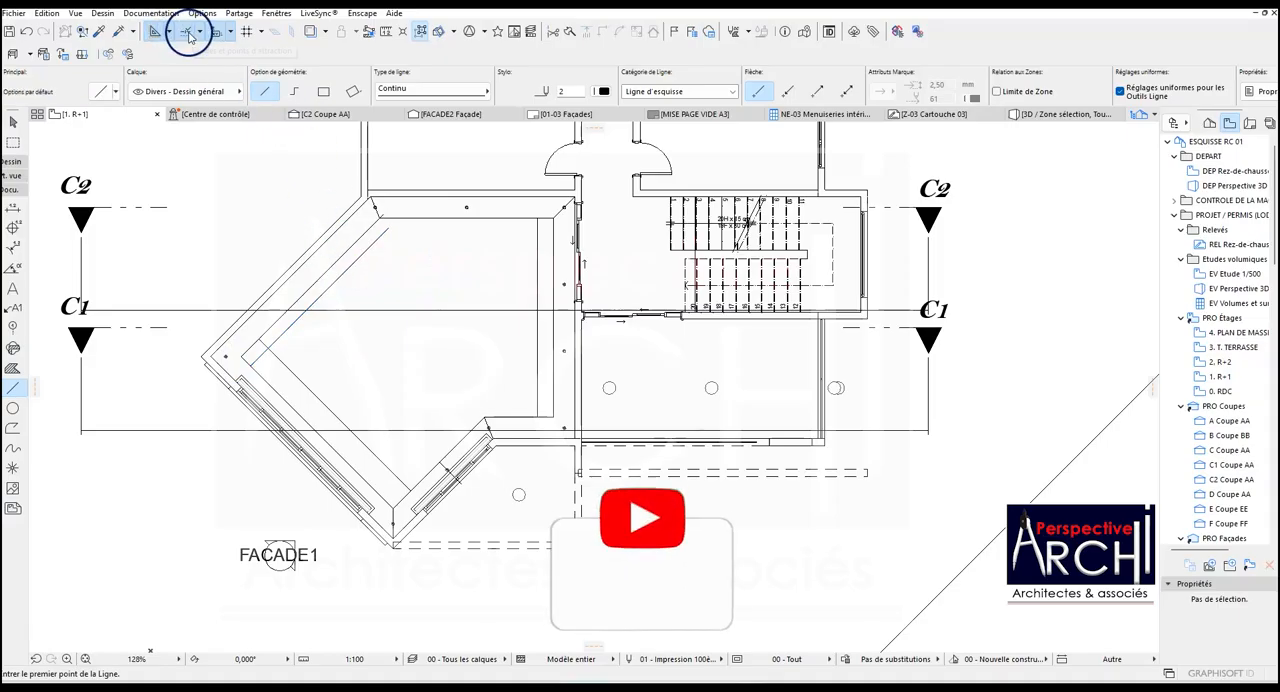
pyautogui.click(210, 106)
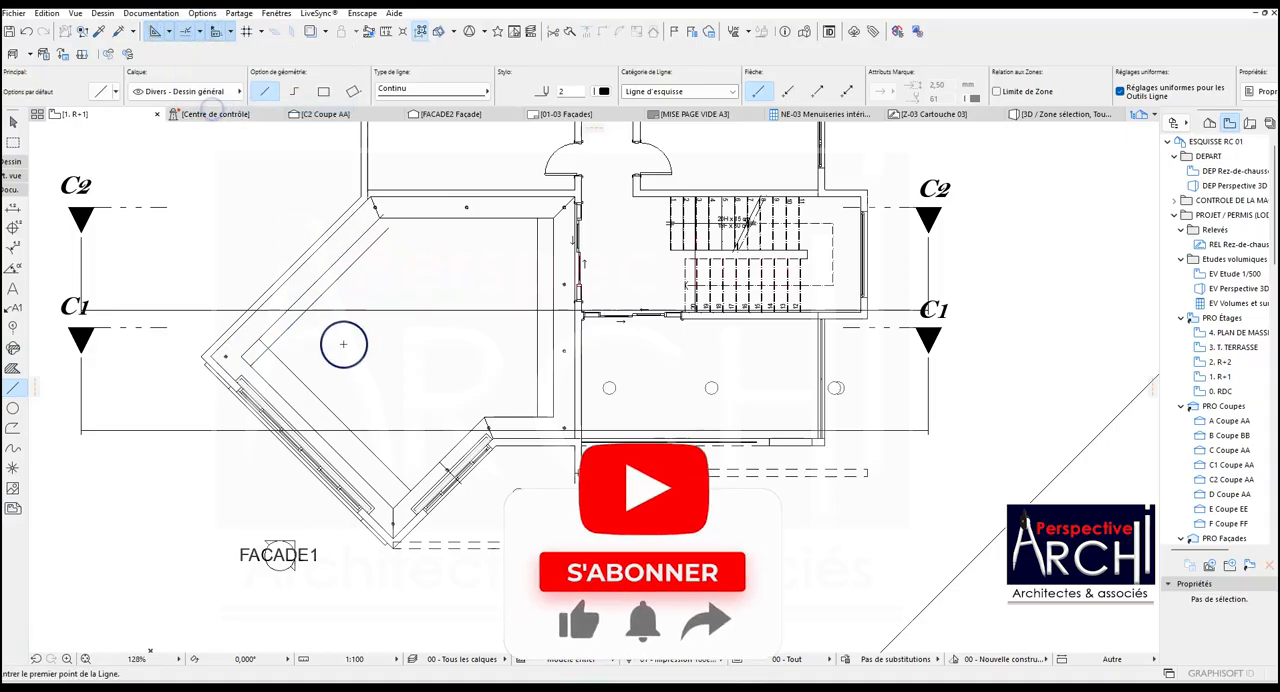
pyautogui.press('Escape')
pyautogui.scroll(3, 386, 506)
pyautogui.click(397, 537)
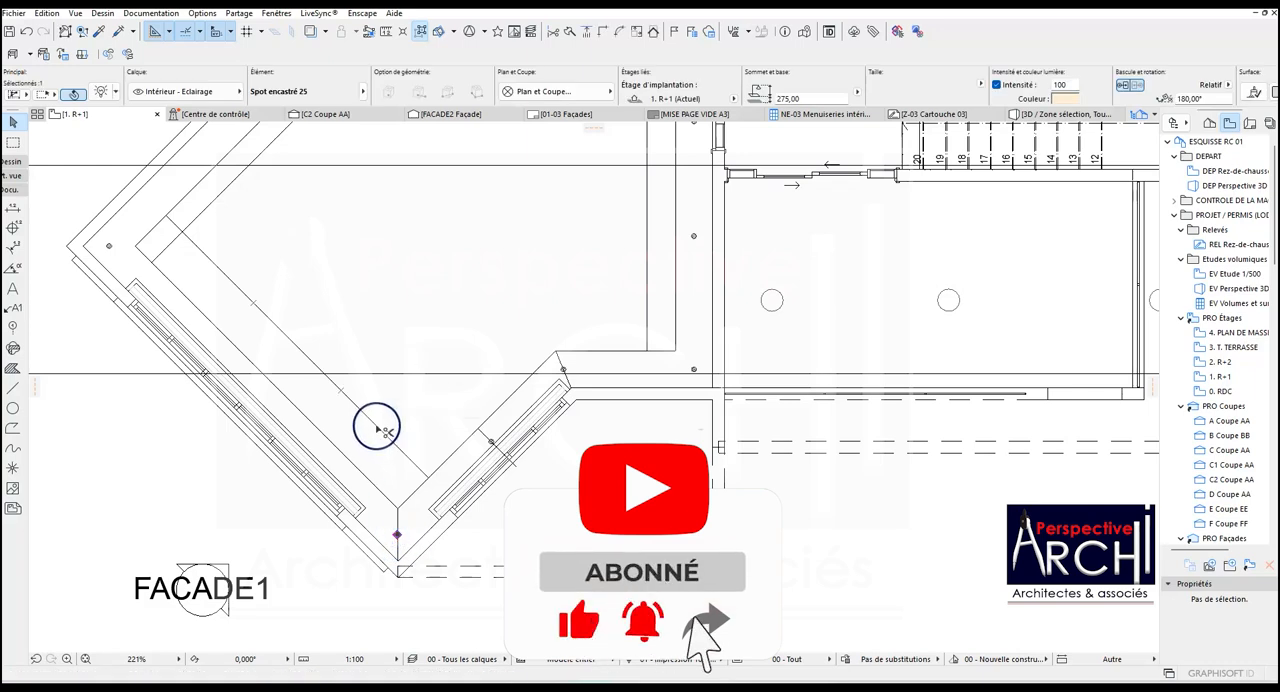
pyautogui.hotkey('ctrl', 'shift', 'd')
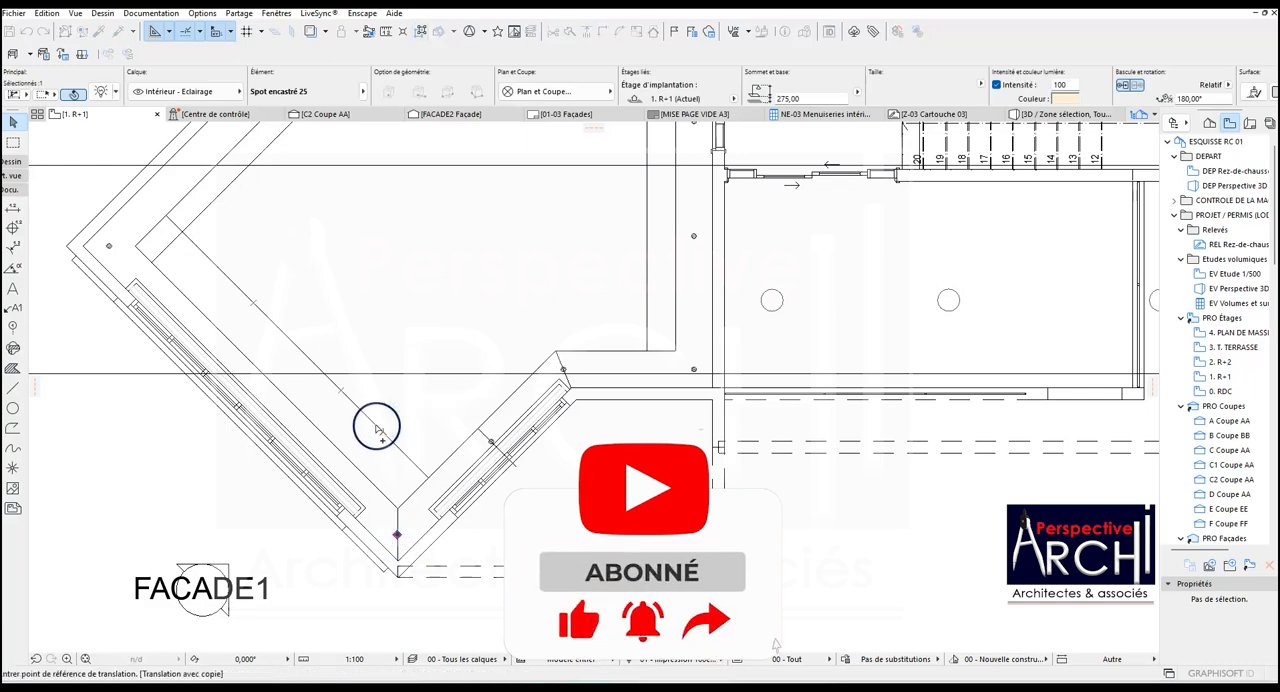
pyautogui.click(397, 537)
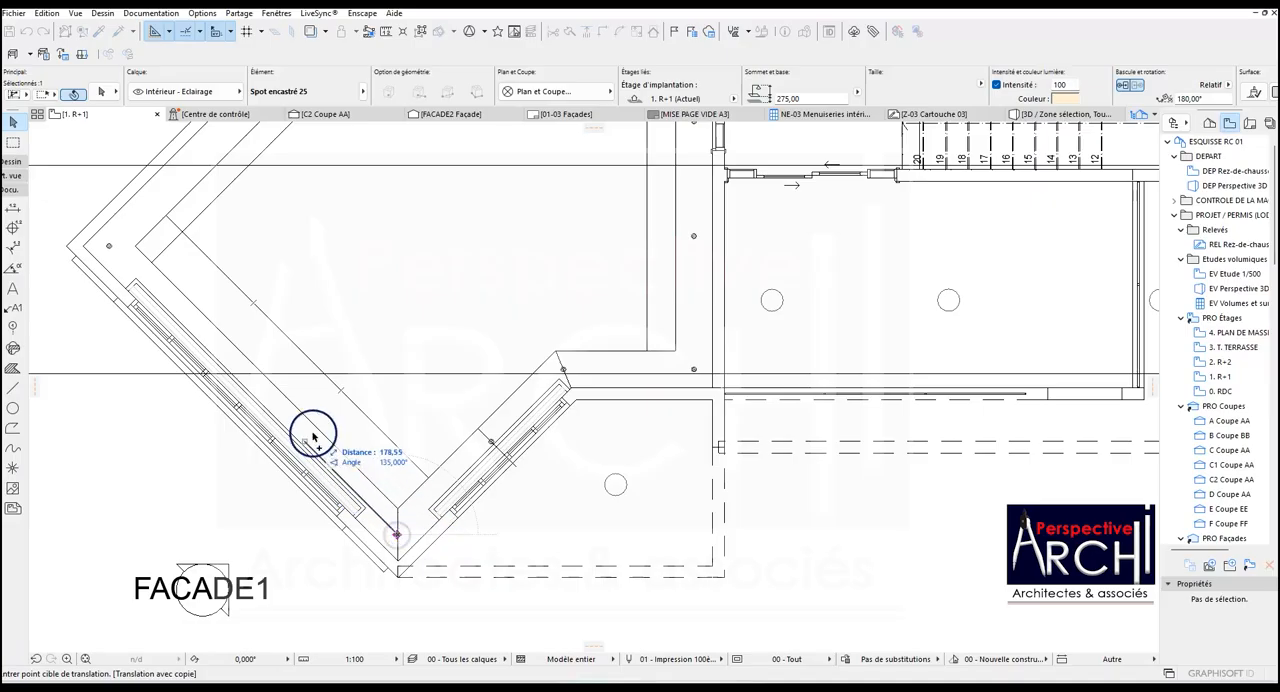
pyautogui.click(341, 395)
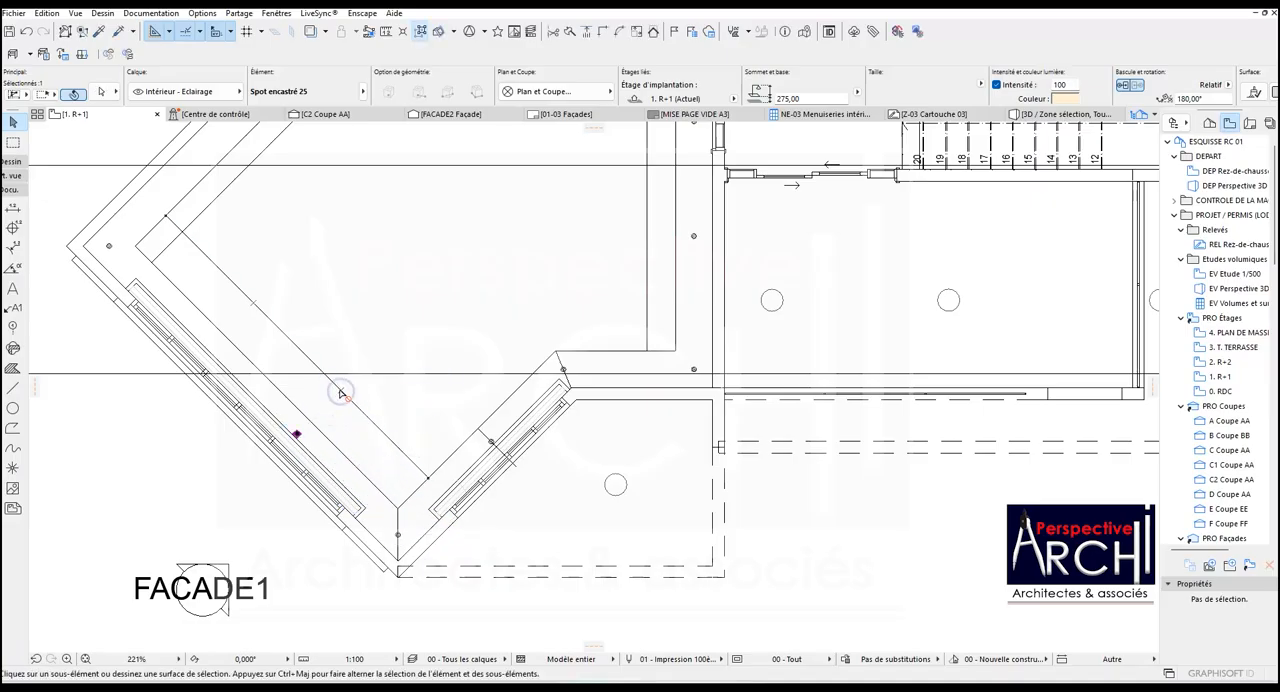
pyautogui.click(296, 434)
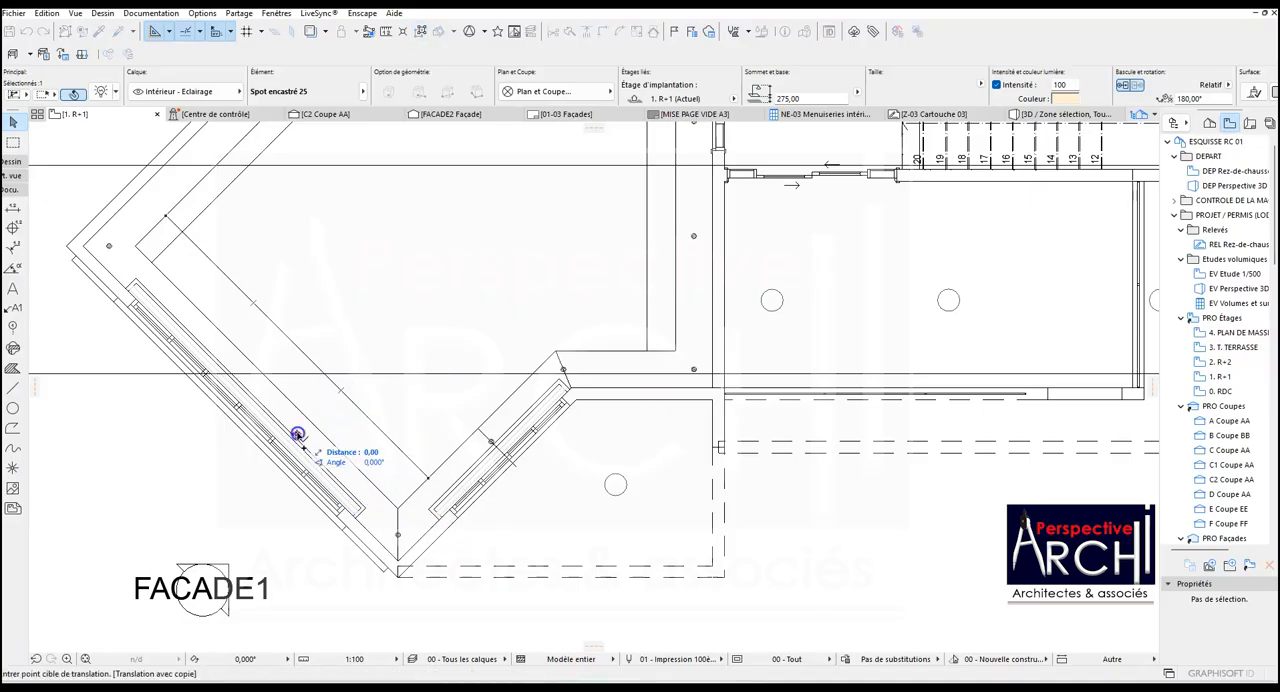
pyautogui.click(251, 300)
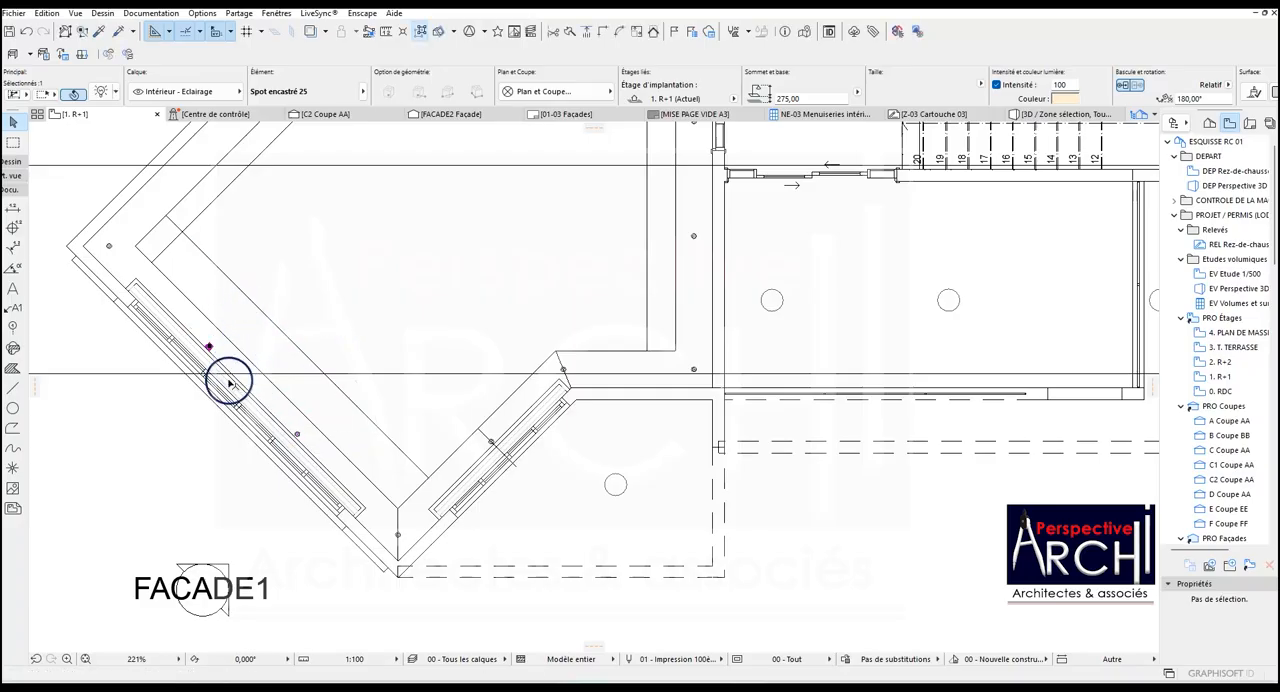
# Copy the leftmost corner's spotlight twice along the upper-left band at 45°, aligned with the one-third points of its helper line.
pyautogui.scroll(-4, 288, 421)
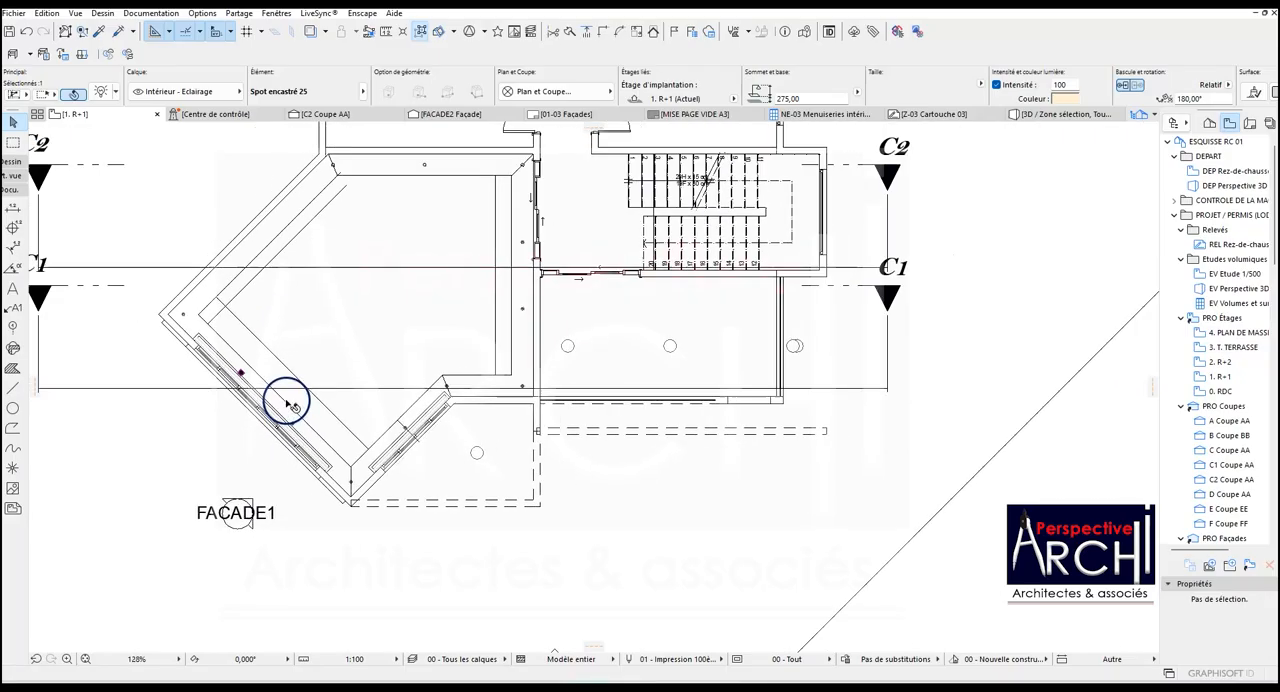
pyautogui.scroll(4, 287, 214)
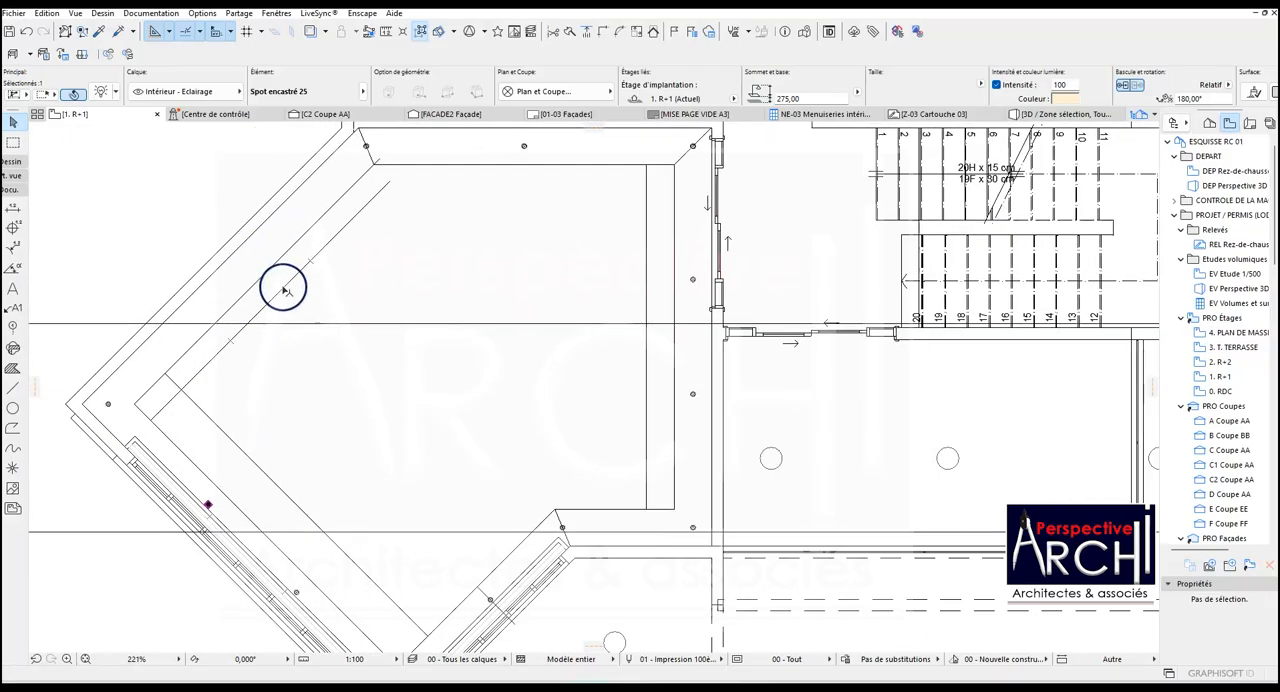
pyautogui.click(108, 403)
pyautogui.click(108, 403)
pyautogui.hotkey('ctrl', 'shift', 'd')
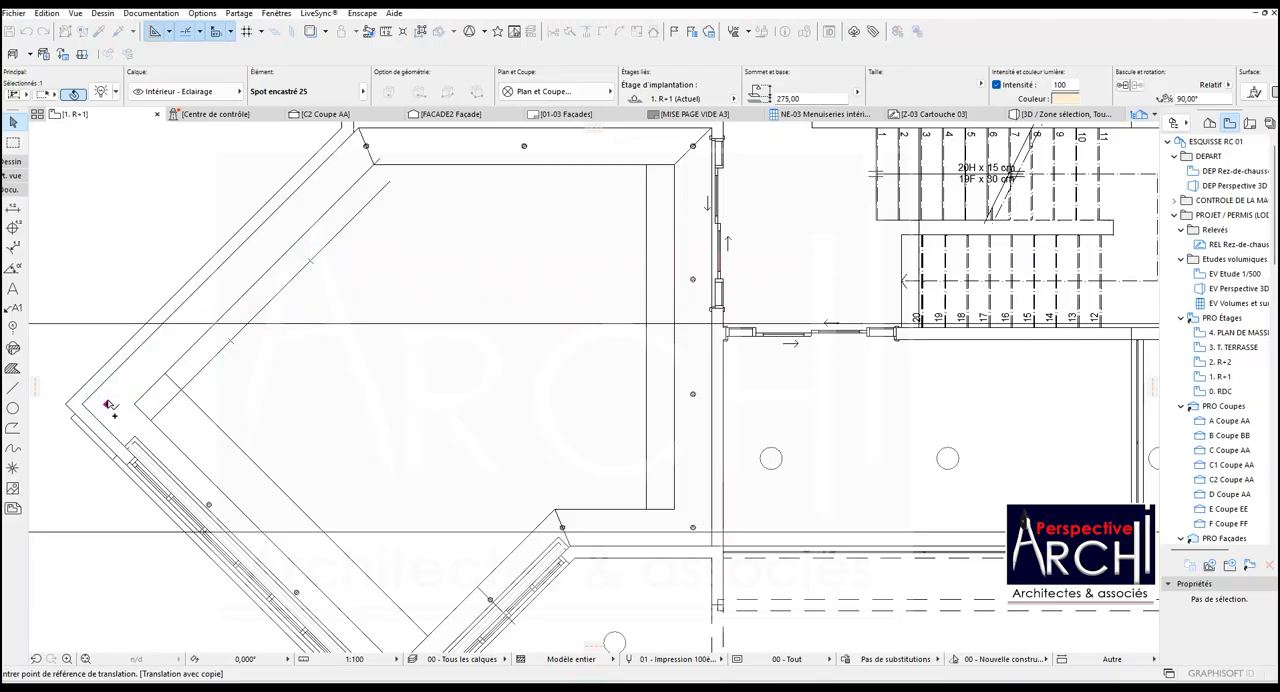
pyautogui.click(108, 404)
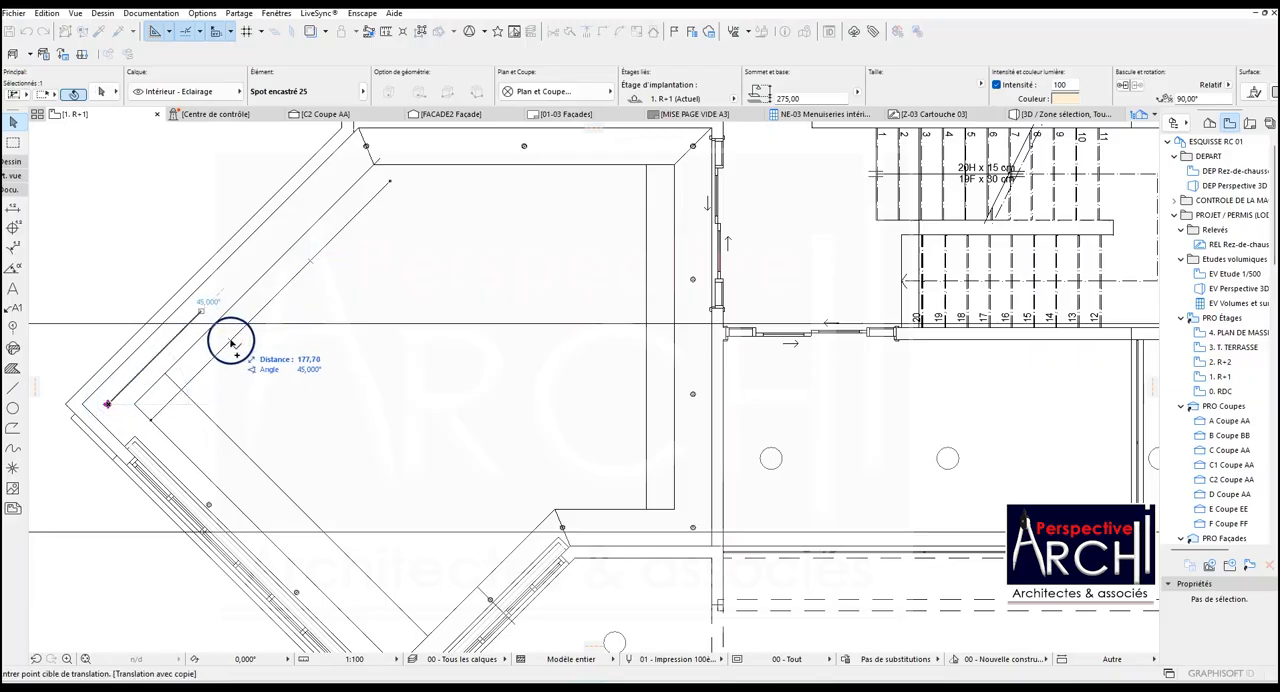
pyautogui.click(231, 344)
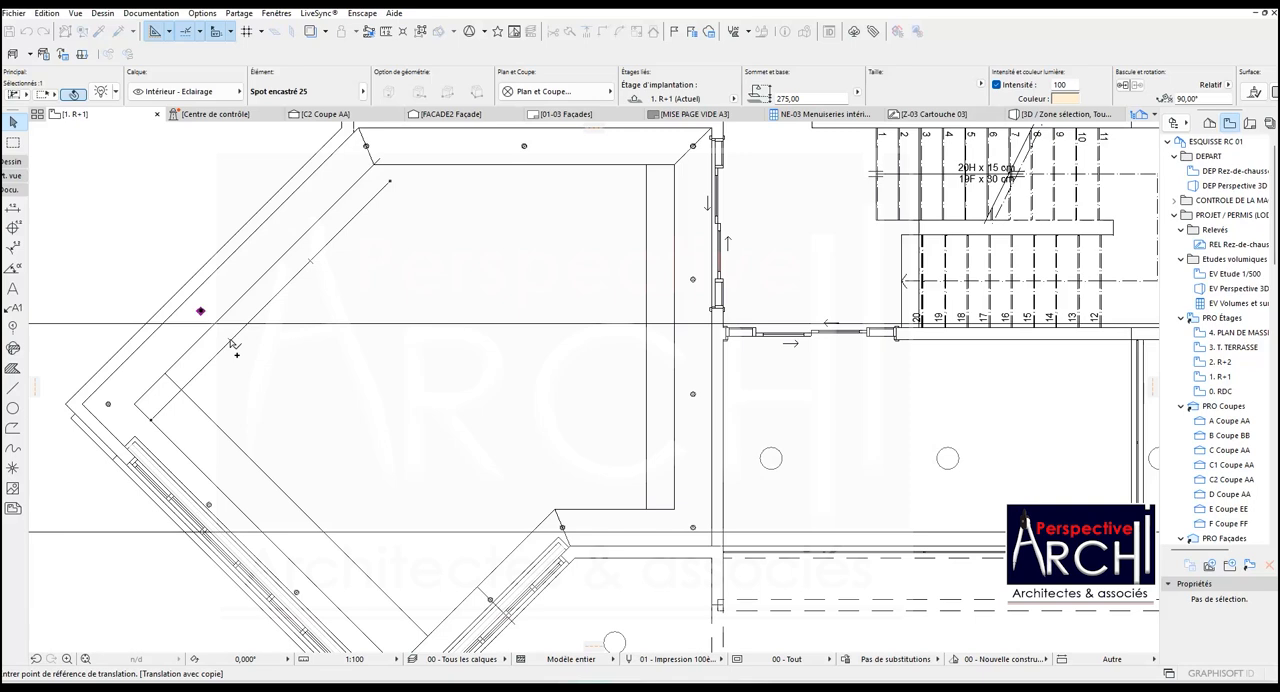
pyautogui.click(200, 311)
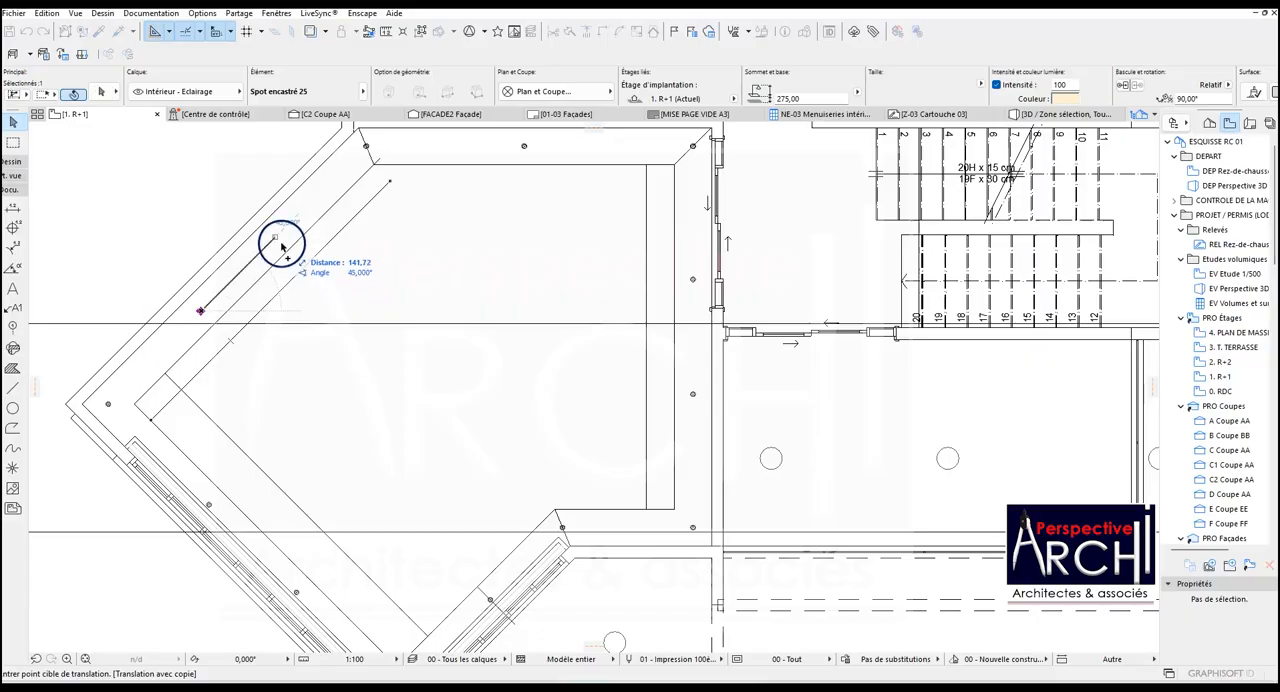
pyautogui.click(310, 265)
pyautogui.scroll(-3, 297, 281)
pyautogui.scroll(4, 292, 285)
pyautogui.scroll(-1, 285, 292)
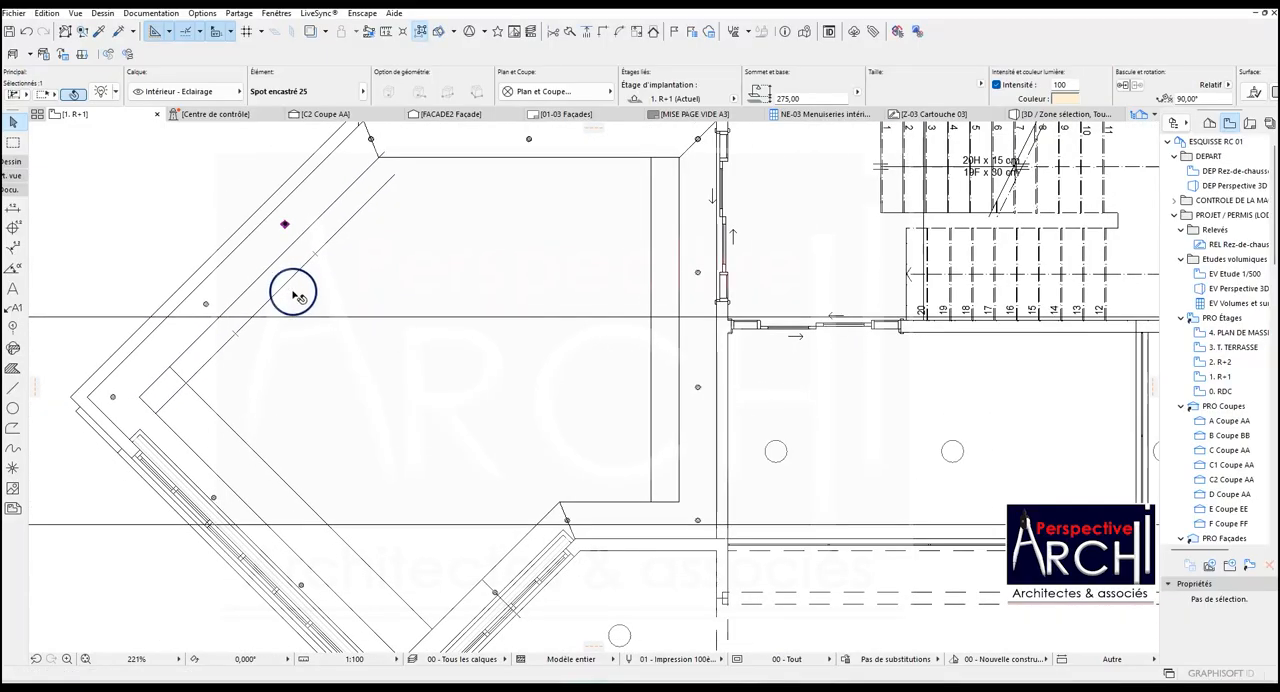
pyautogui.scroll(-3, 293, 292)
pyautogui.scroll(2, 358, 313)
pyautogui.scroll(-2, 358, 313)
pyautogui.click(364, 317)
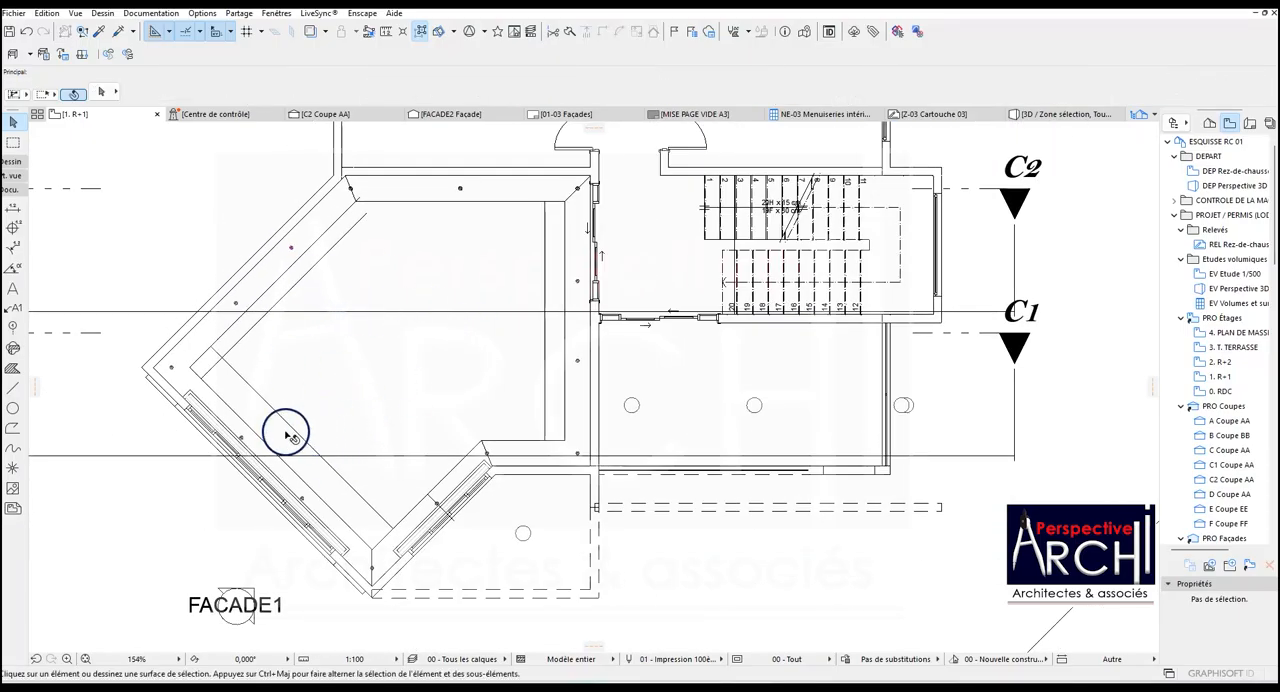
# Draw a circle over the outer edge of the right band's upper intermediate spotlight, centred on the lamp.
pyautogui.scroll(2, 334, 363)
pyautogui.scroll(-2, 514, 360)
pyautogui.scroll(4, 572, 288)
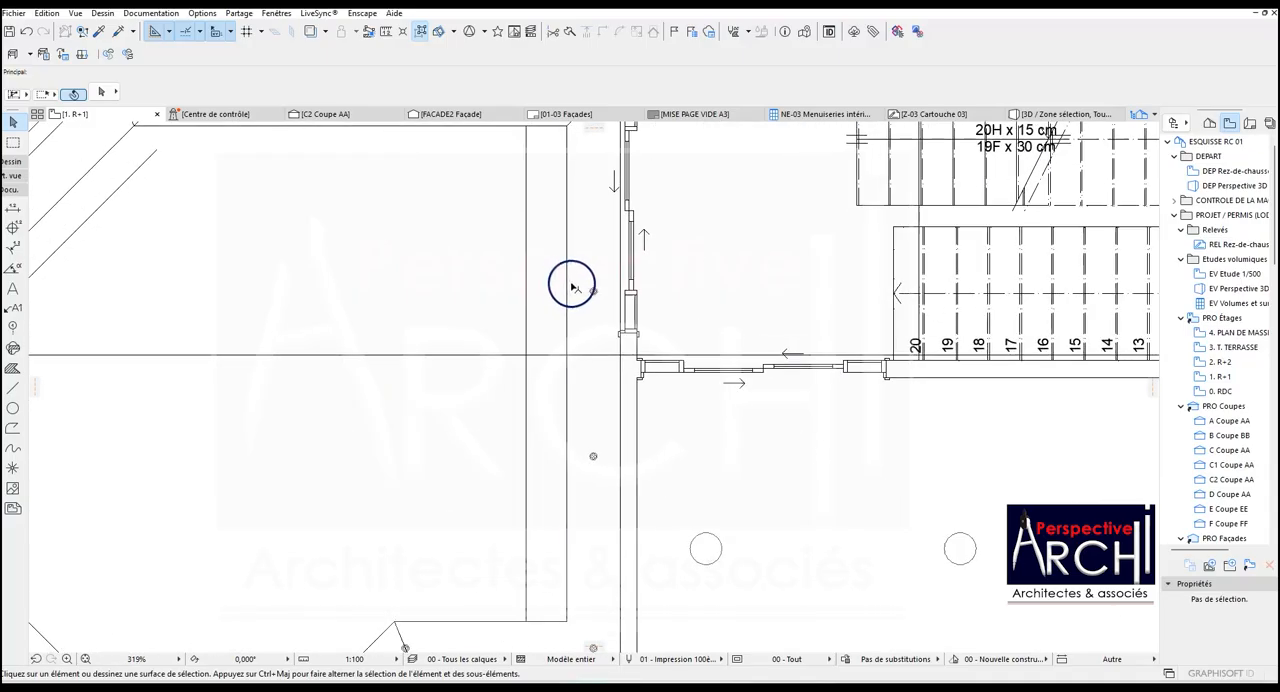
pyautogui.scroll(-2, 572, 288)
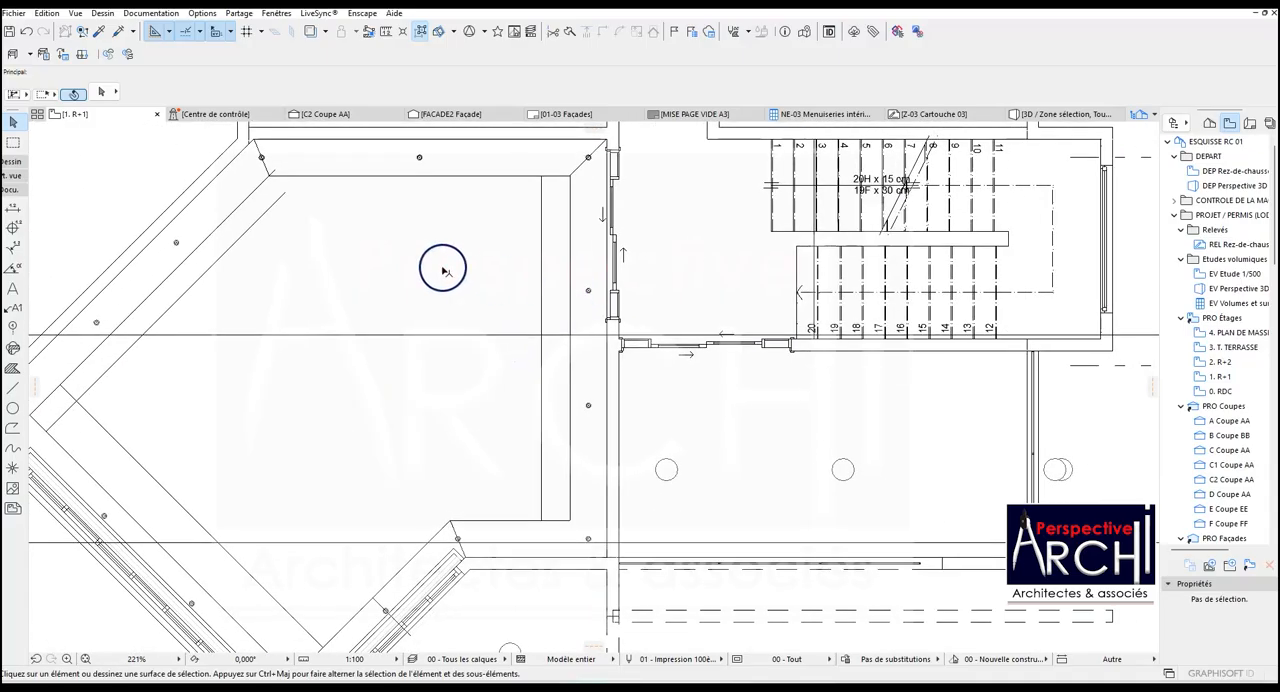
pyautogui.click(12, 408)
pyautogui.scroll(5, 590, 292)
pyautogui.scroll(2, 571, 292)
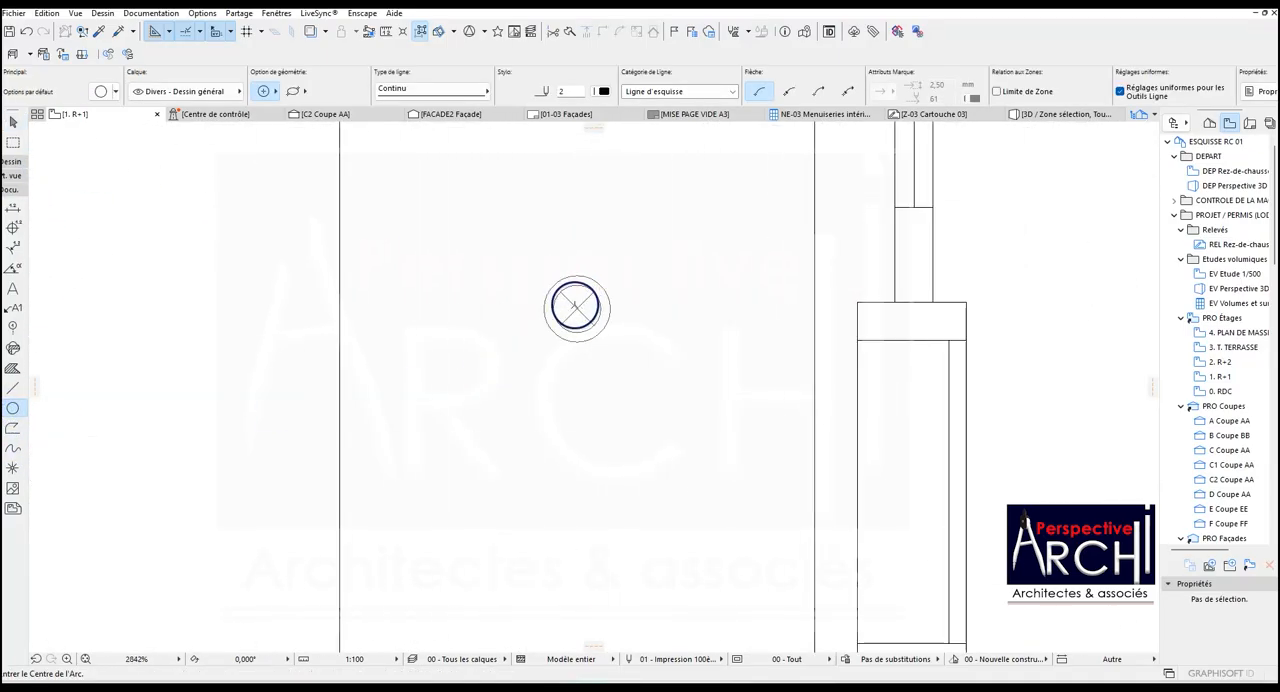
pyautogui.click(577, 309)
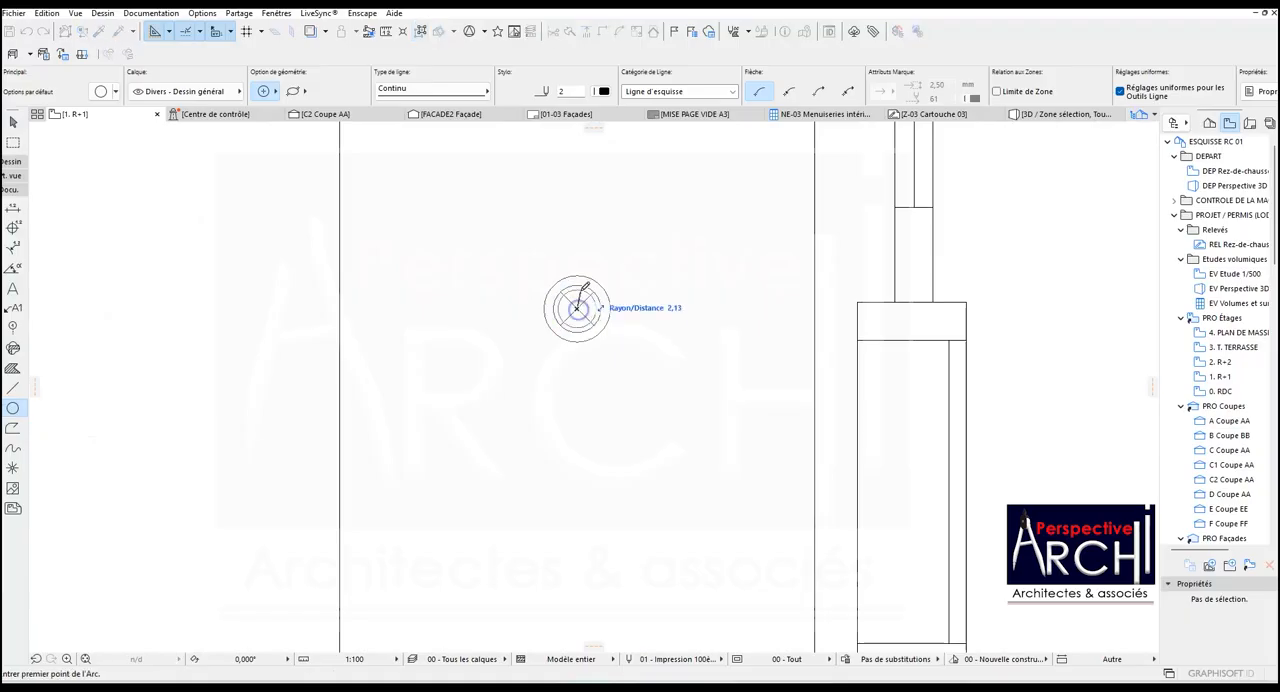
pyautogui.click(577, 274)
pyautogui.scroll(-6, 579, 272)
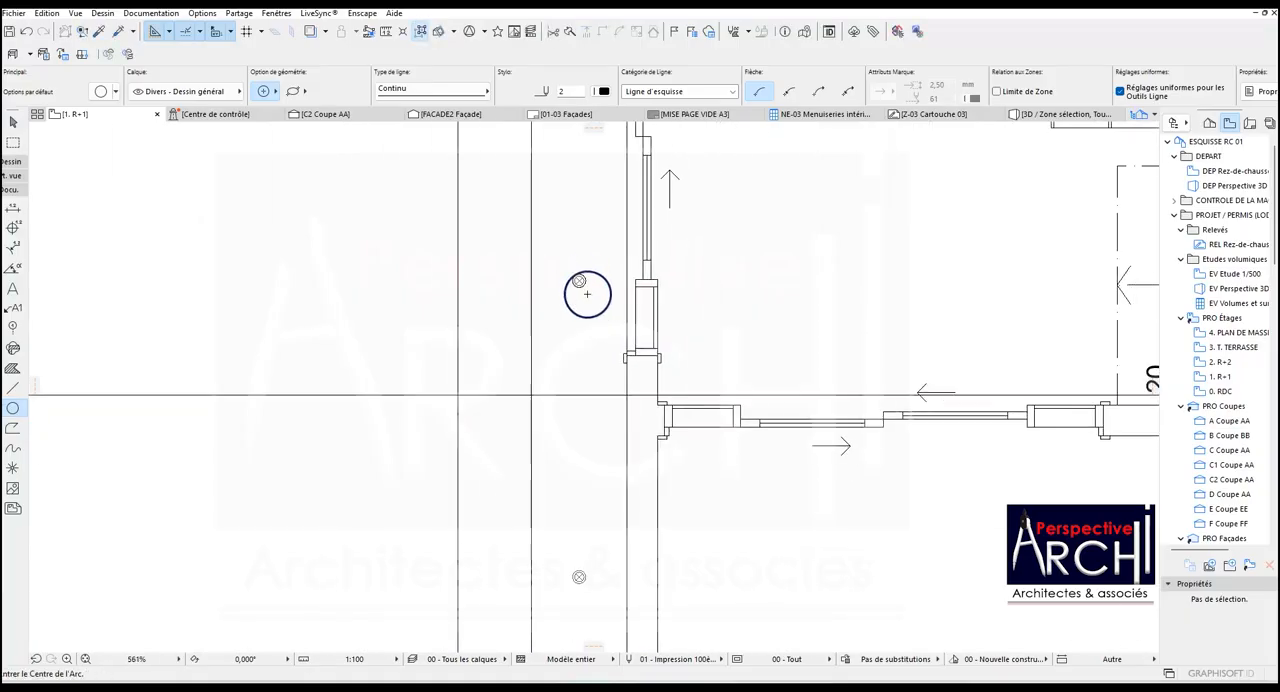
# Draw a circle over the outer edge of the right band's lower intermediate spotlight, centred on the lamp.
pyautogui.scroll(7, 584, 462)
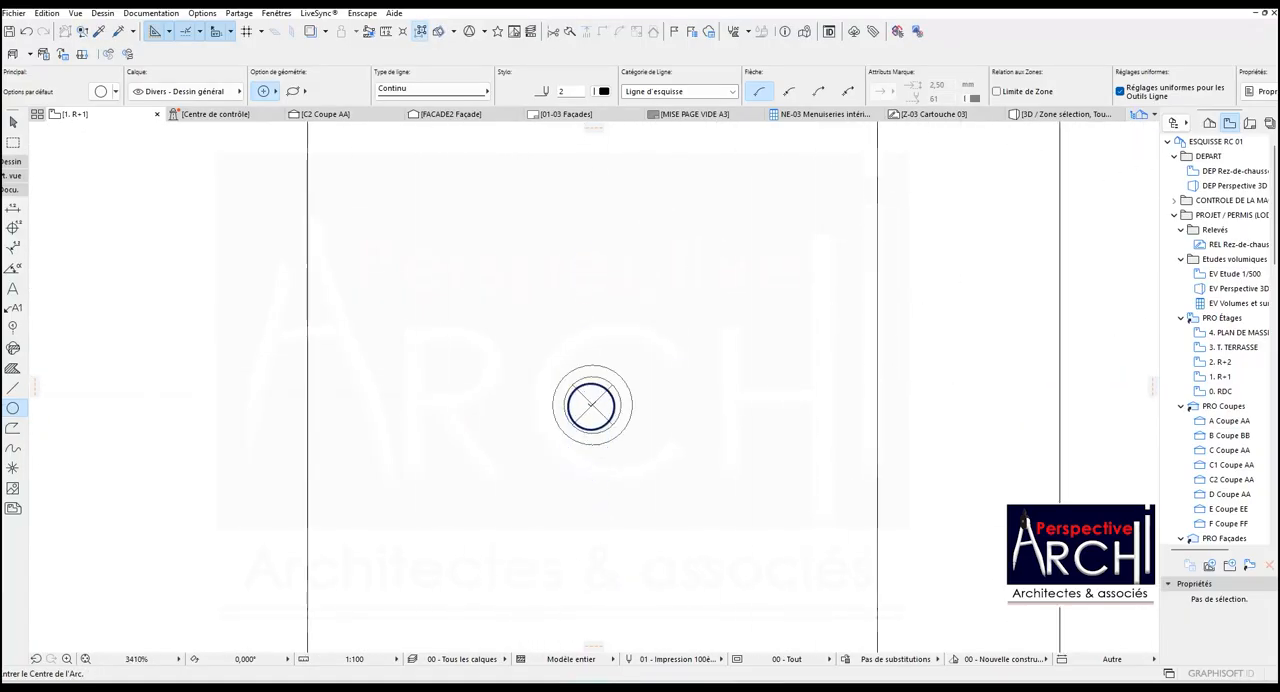
pyautogui.click(592, 403)
pyautogui.click(592, 365)
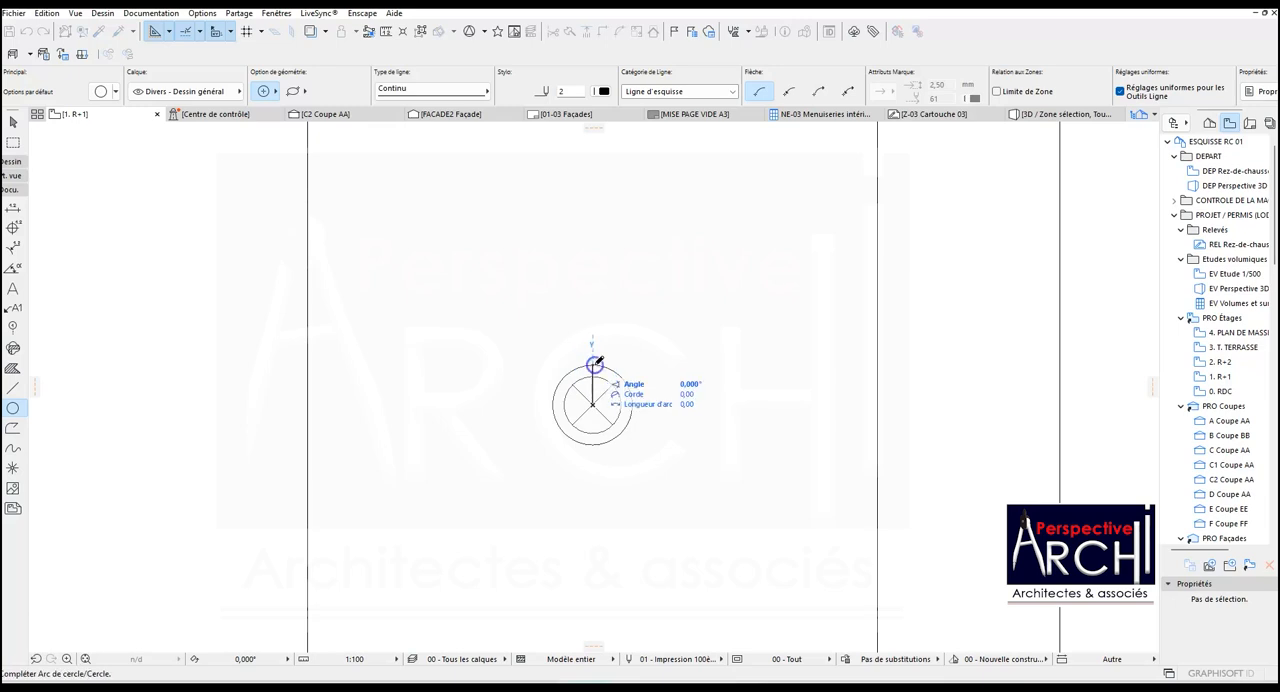
pyautogui.click(592, 365)
pyautogui.scroll(-7, 581, 380)
pyautogui.scroll(-6, 578, 382)
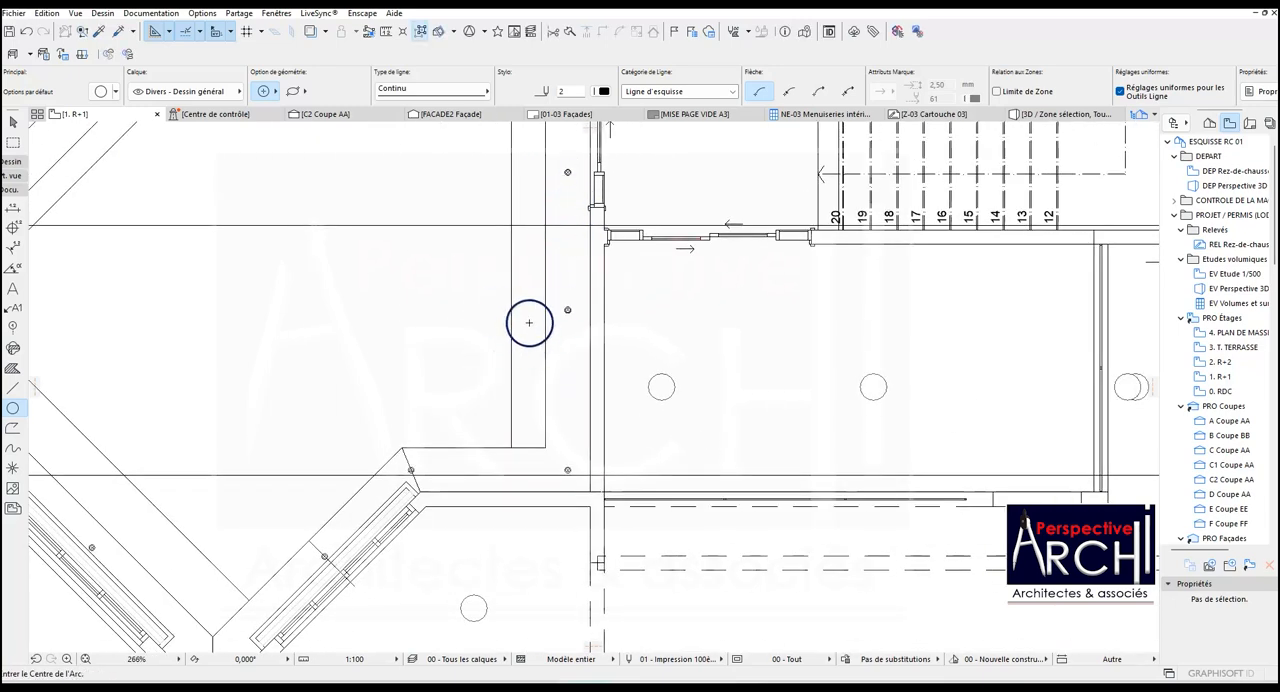
# Trace the outer edge of the spotlight at the right band's lower corner with a centred circle.
pyautogui.scroll(6, 557, 303)
pyautogui.scroll(-3, 551, 280)
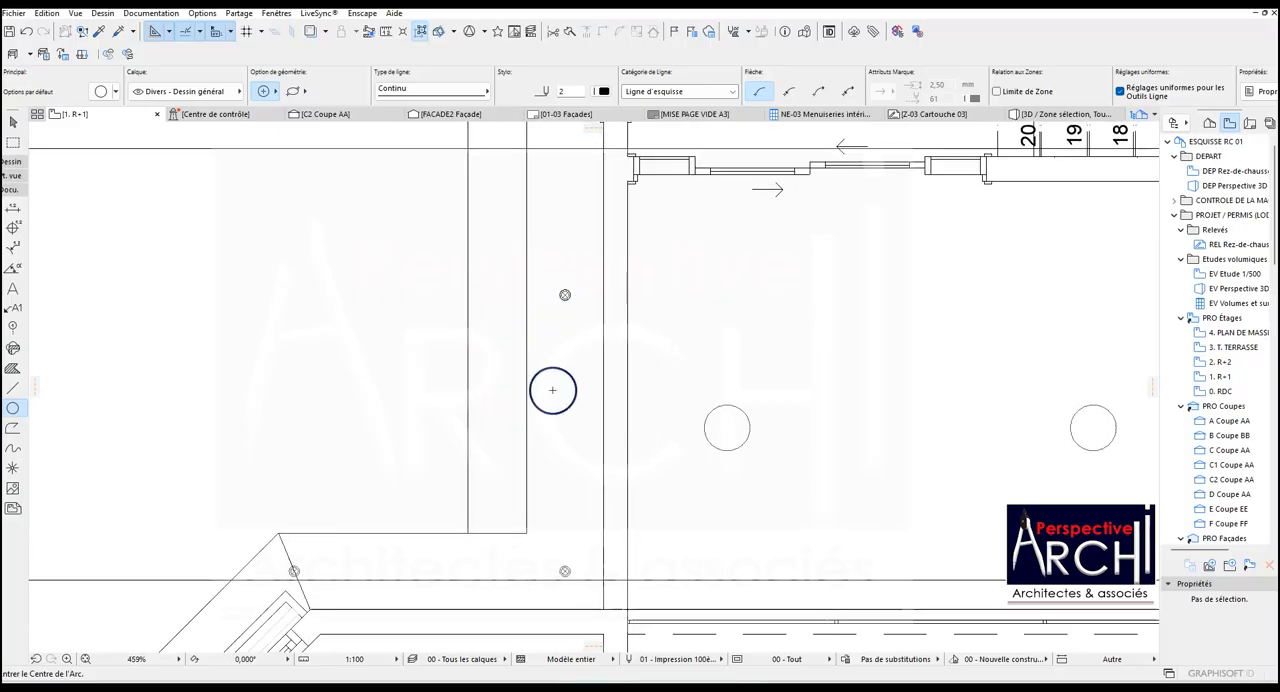
pyautogui.scroll(6, 564, 570)
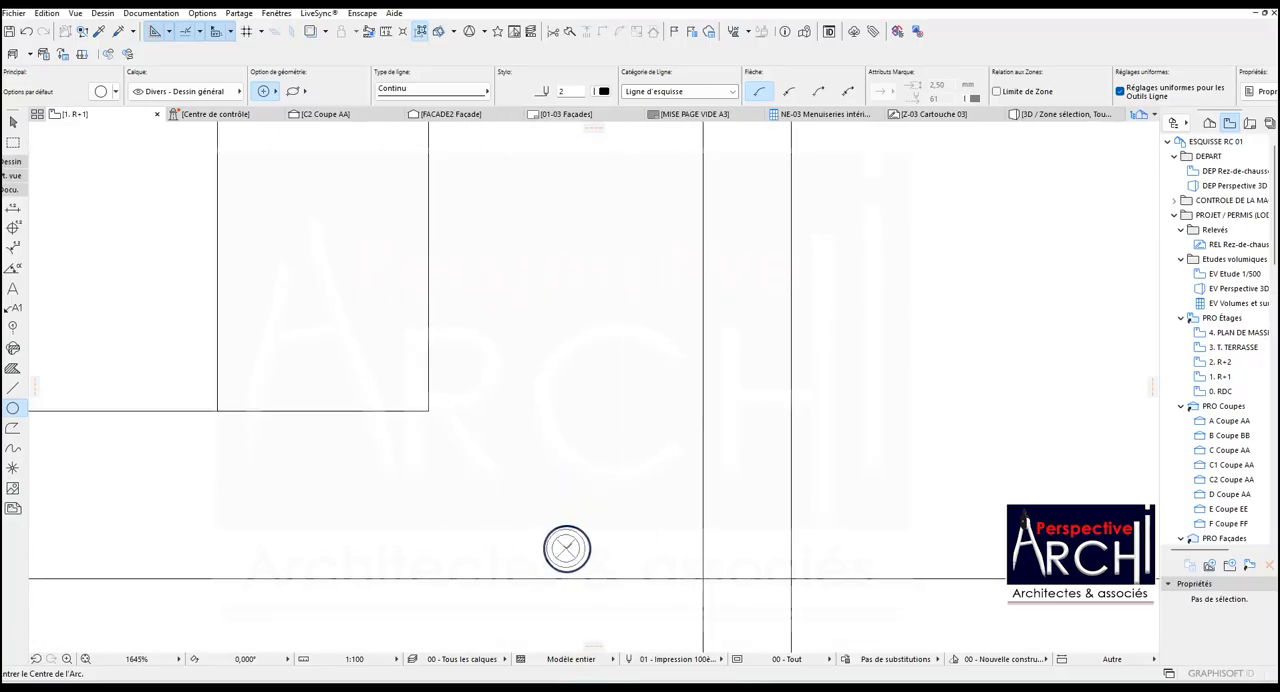
pyautogui.click(566, 548)
pyautogui.scroll(-3, 566, 530)
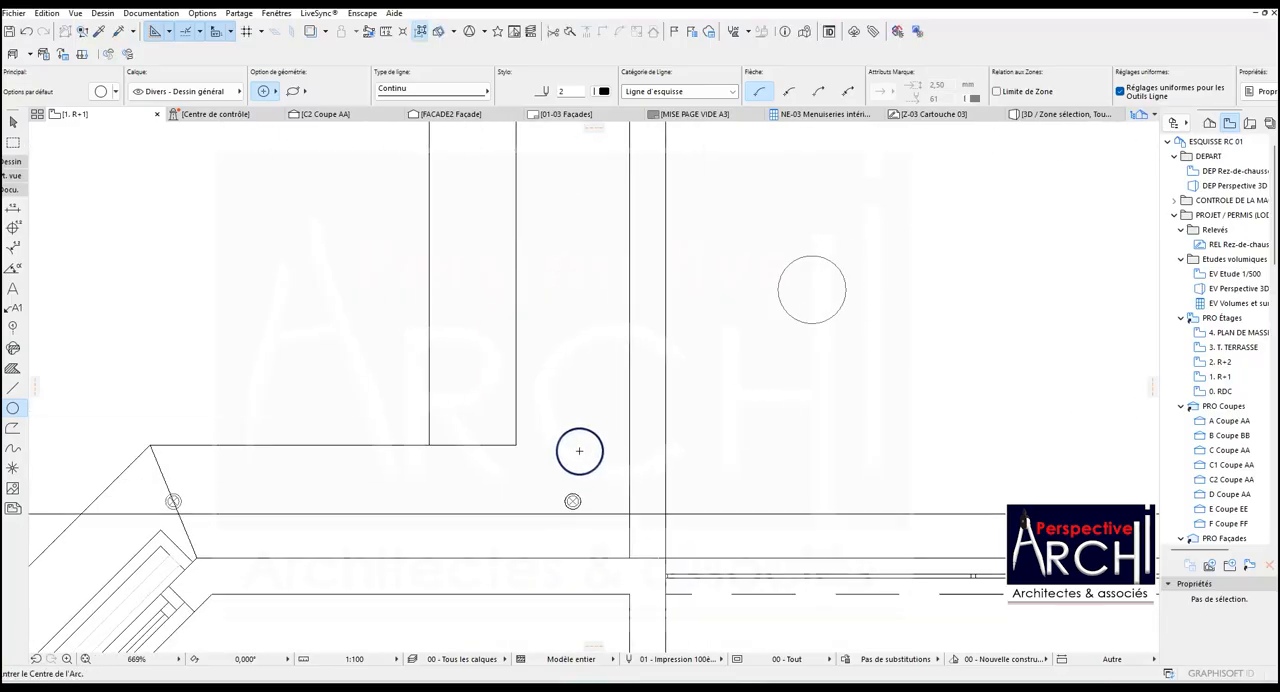
# Trace the outer edge of the spotlight on the slanted helper line with a centred circle.
pyautogui.scroll(8, 385, 472)
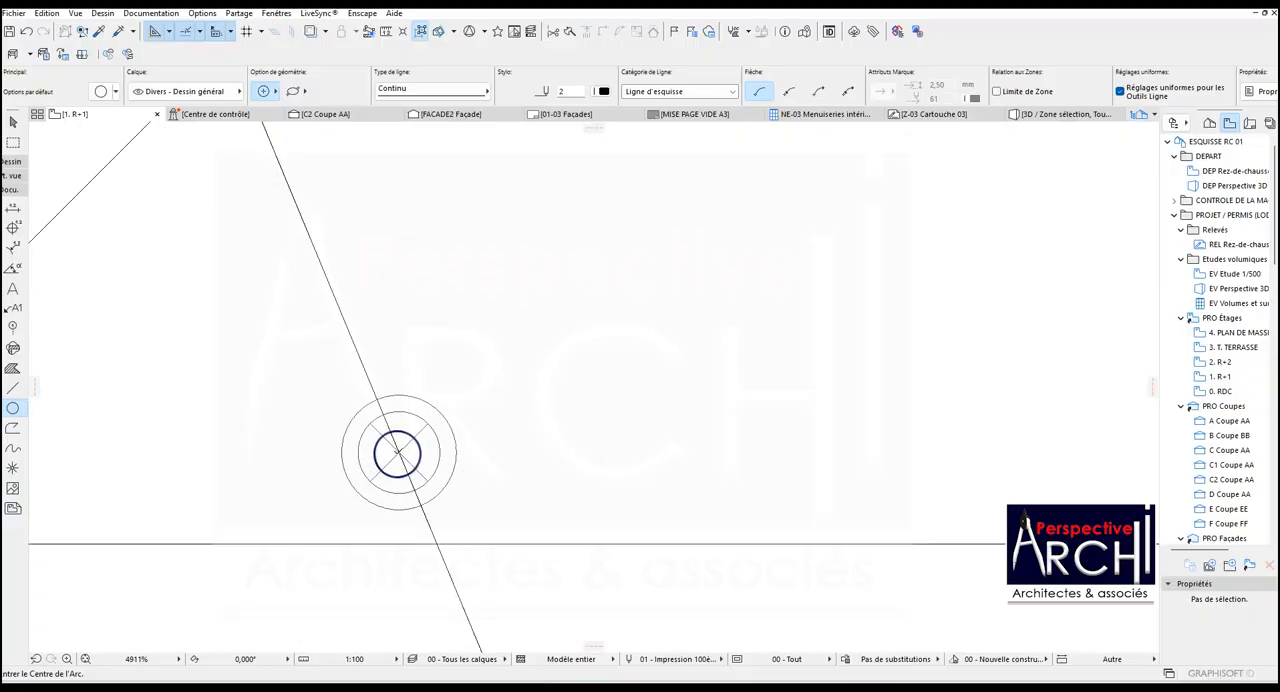
pyautogui.click(397, 393)
pyautogui.scroll(-8, 430, 375)
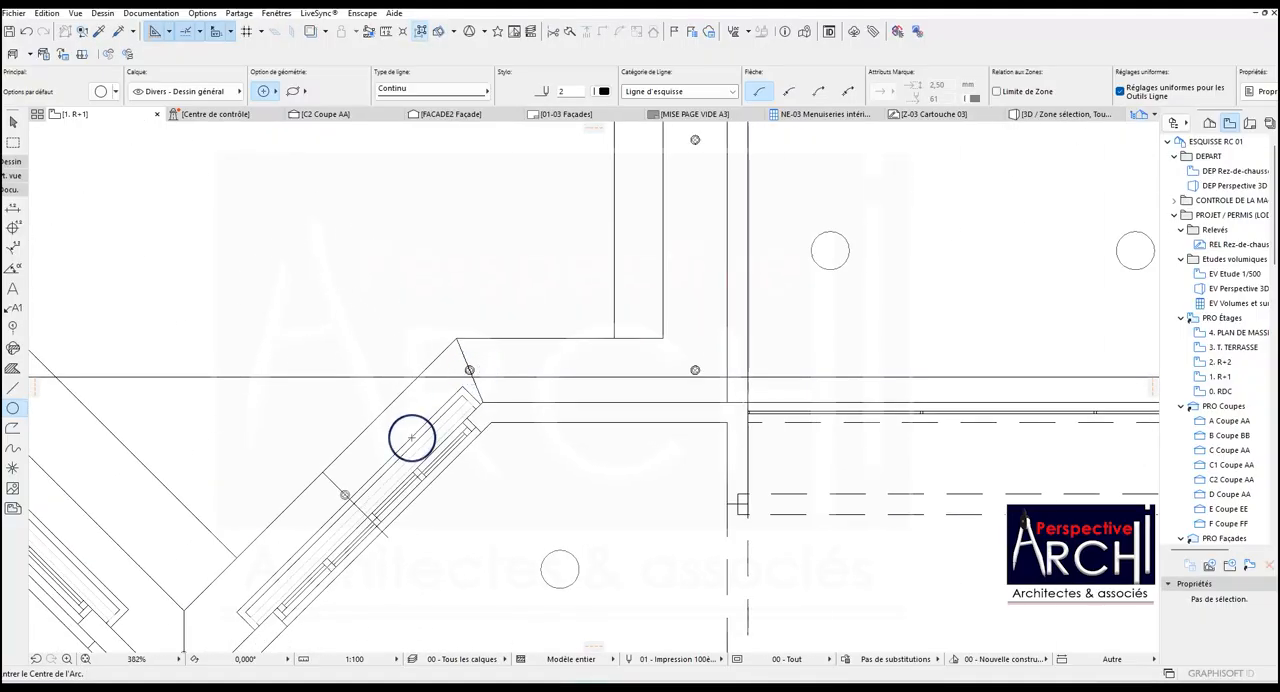
# Trace the outer edge of the short diagonal band's middle spotlight with a centred circle.
pyautogui.scroll(4, 340, 507)
pyautogui.click(333, 497)
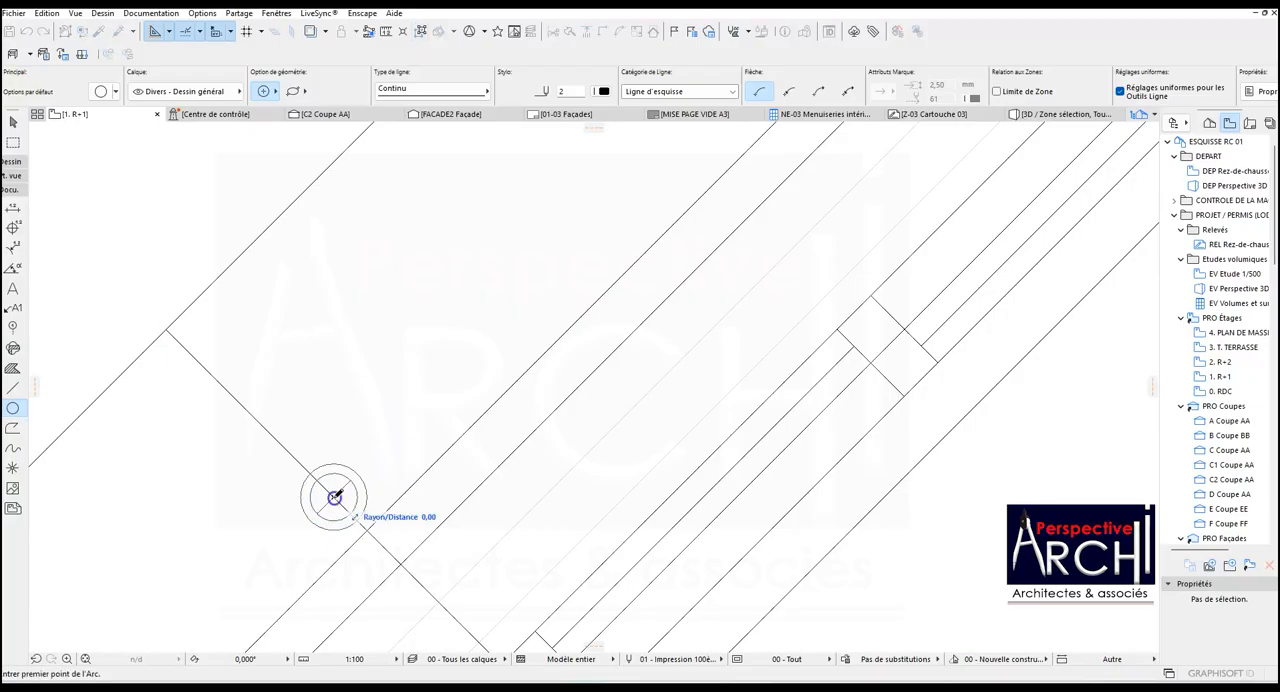
pyautogui.click(338, 463)
pyautogui.scroll(-2, 389, 421)
pyautogui.click(364, 439)
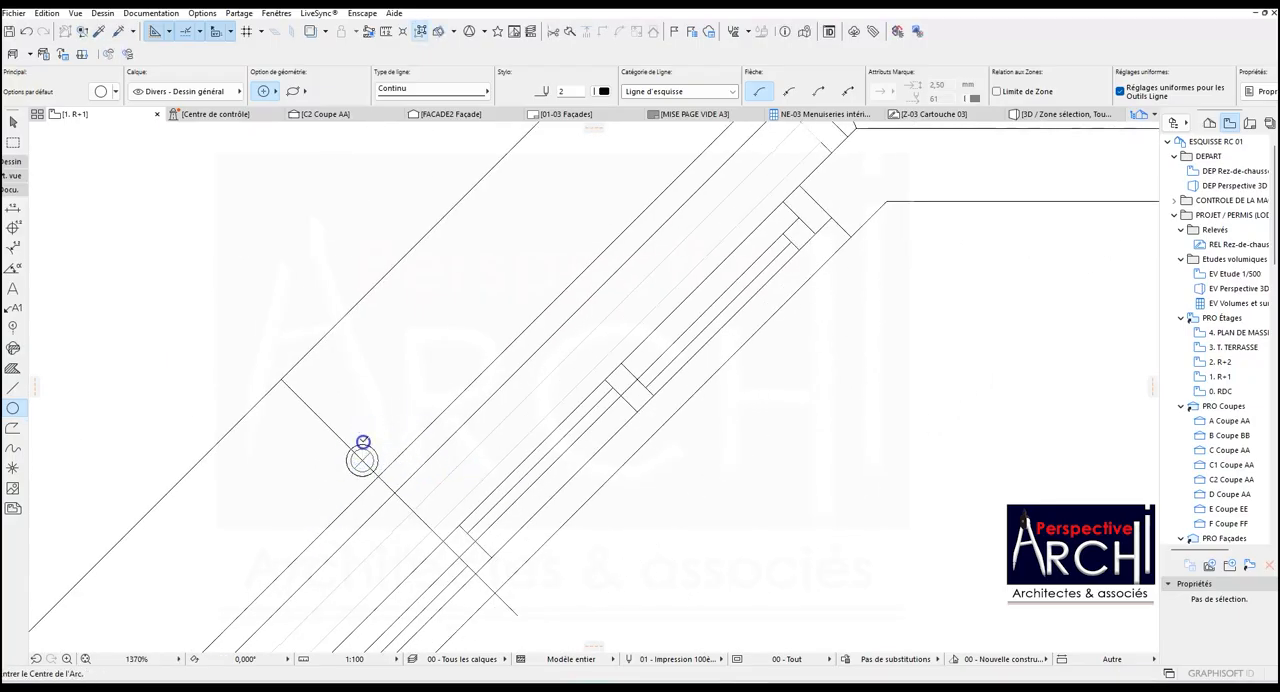
# Trace the outer edge of the spotlight at the ceiling's lowest corner with a circle centred on the lamp.
pyautogui.scroll(-3, 362, 460)
pyautogui.scroll(6, 288, 523)
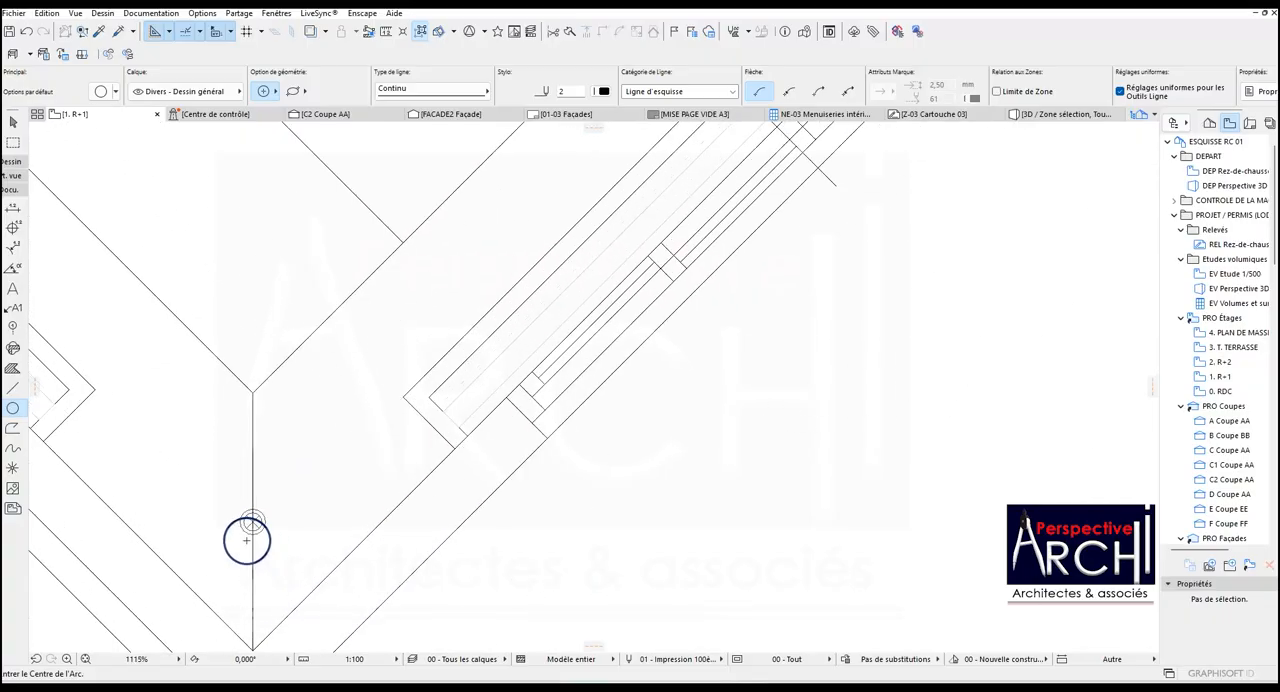
pyautogui.click(249, 490)
pyautogui.click(250, 443)
pyautogui.click(250, 443)
pyautogui.scroll(-15, 414, 374)
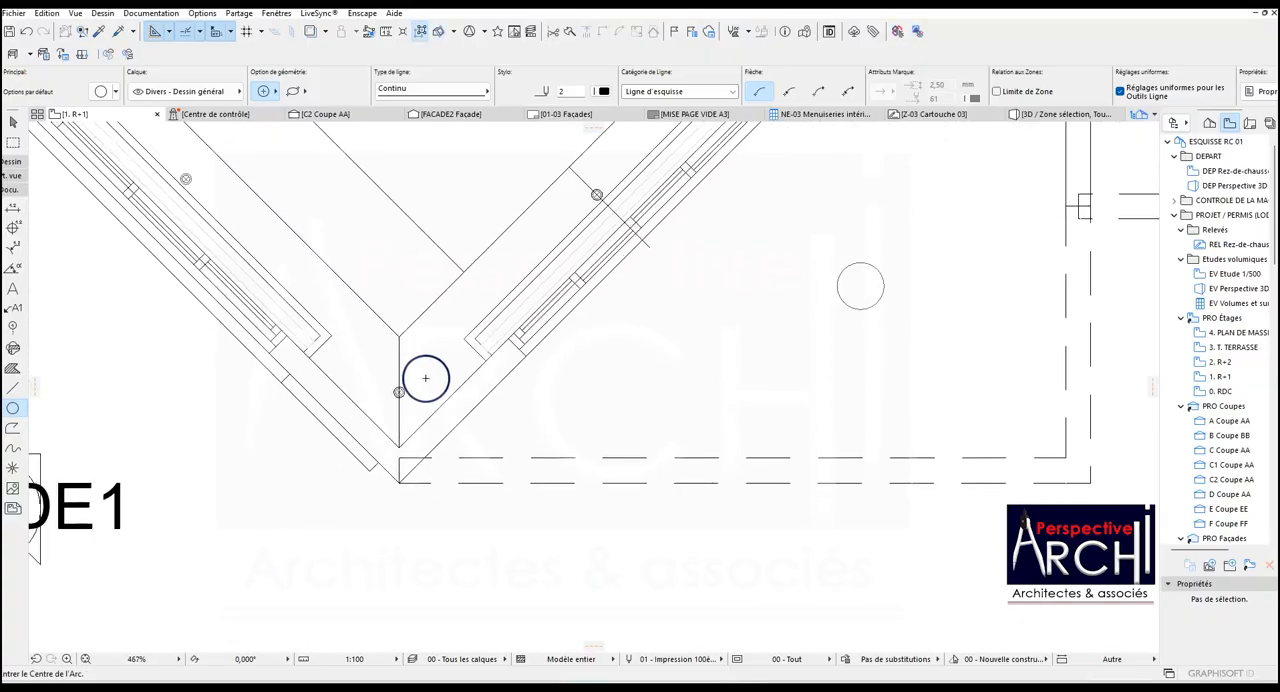
# Trace the outer edges of the two intermediate spotlights on the lower-left diagonal band with circles centred on each lamp.
pyautogui.scroll(15, 371, 293)
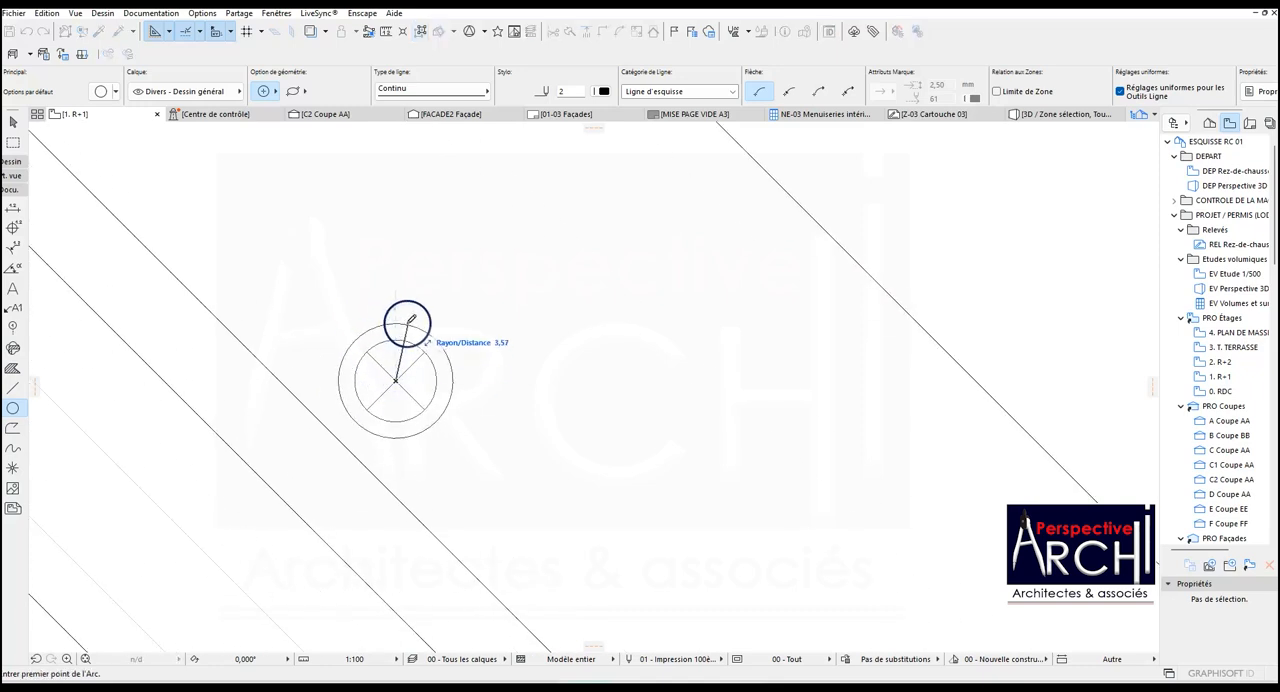
pyautogui.scroll(-10, 463, 349)
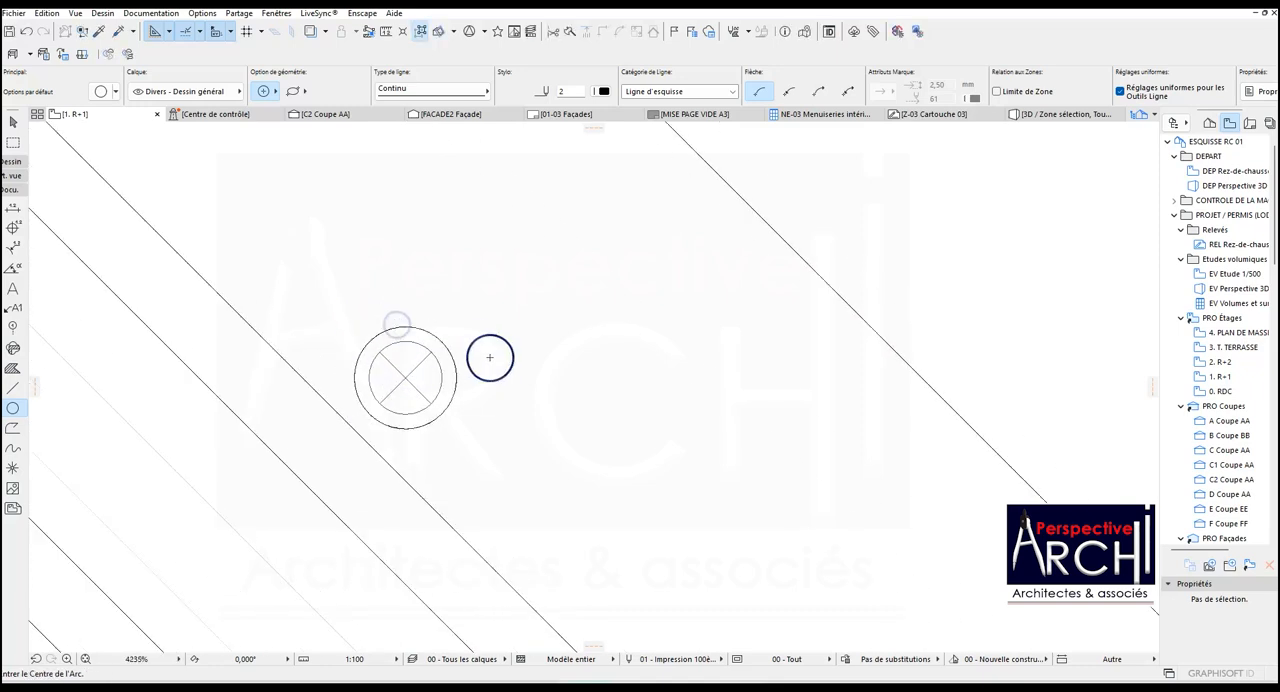
pyautogui.scroll(12, 269, 167)
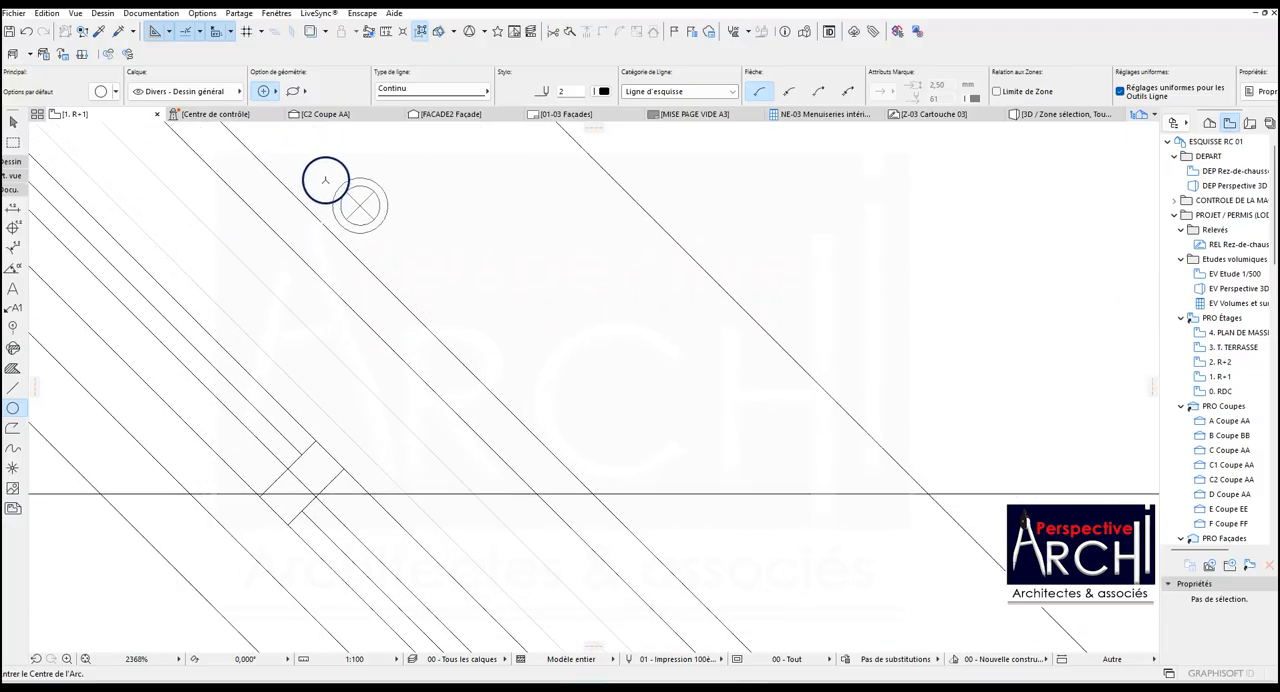
pyautogui.click(411, 246)
pyautogui.scroll(-5, 410, 262)
pyautogui.scroll(3, 407, 240)
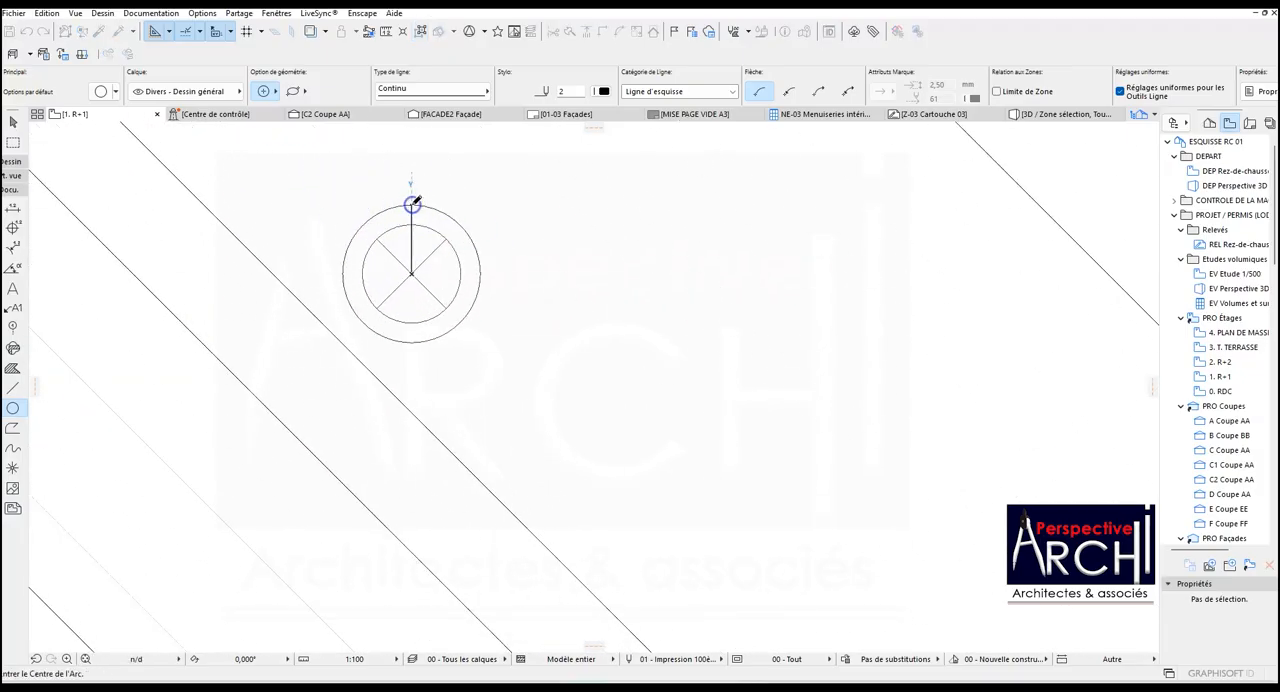
# Draw a lamp-centred circle over the outer edge of the spotlight at the ceiling's leftmost corner.
pyautogui.scroll(-8, 413, 203)
pyautogui.scroll(11, 295, 180)
pyautogui.click(326, 237)
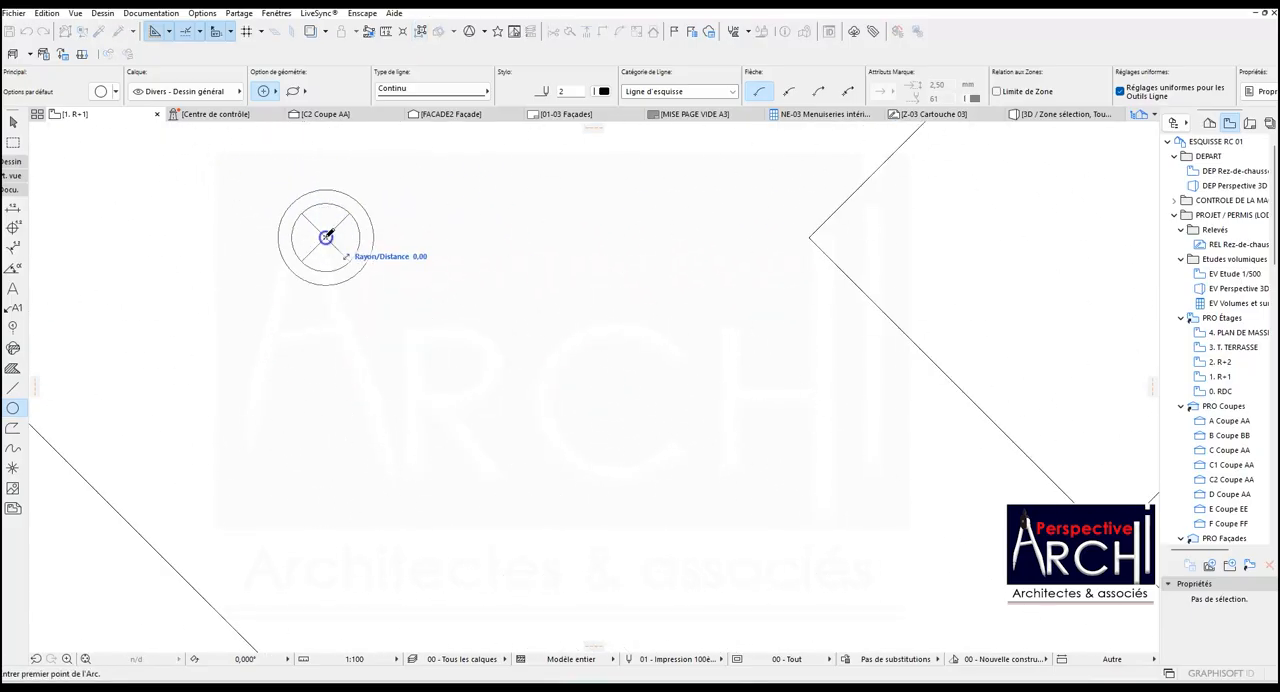
pyautogui.scroll(-15, 326, 290)
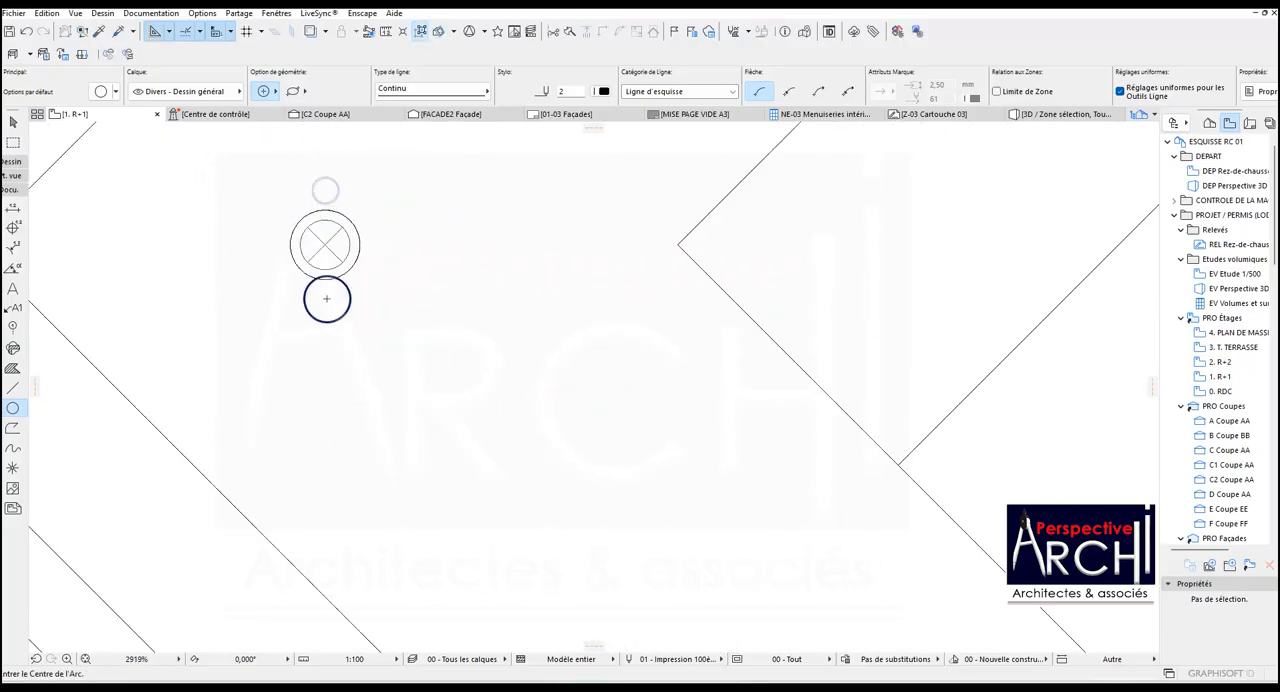
# Trace the outer edges of both intermediate spotlights on the upper-left diagonal band with centred circles.
pyautogui.scroll(6, 345, 268)
pyautogui.scroll(7, 413, 234)
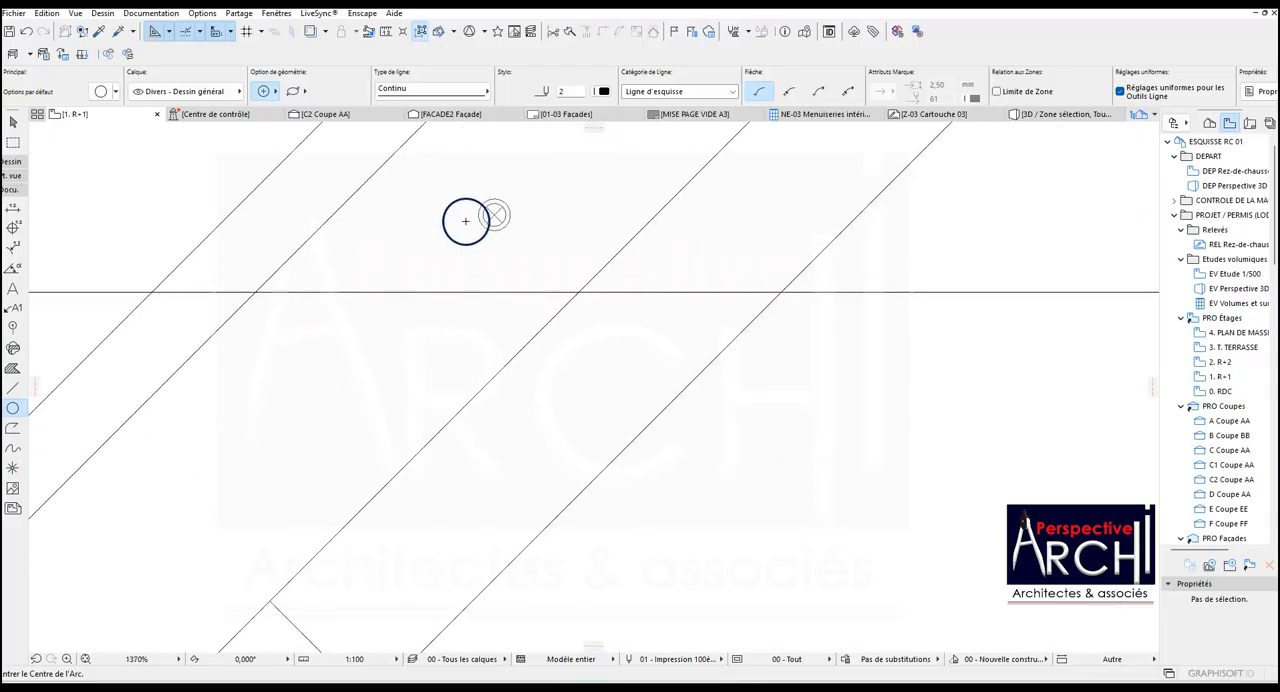
pyautogui.click(500, 212)
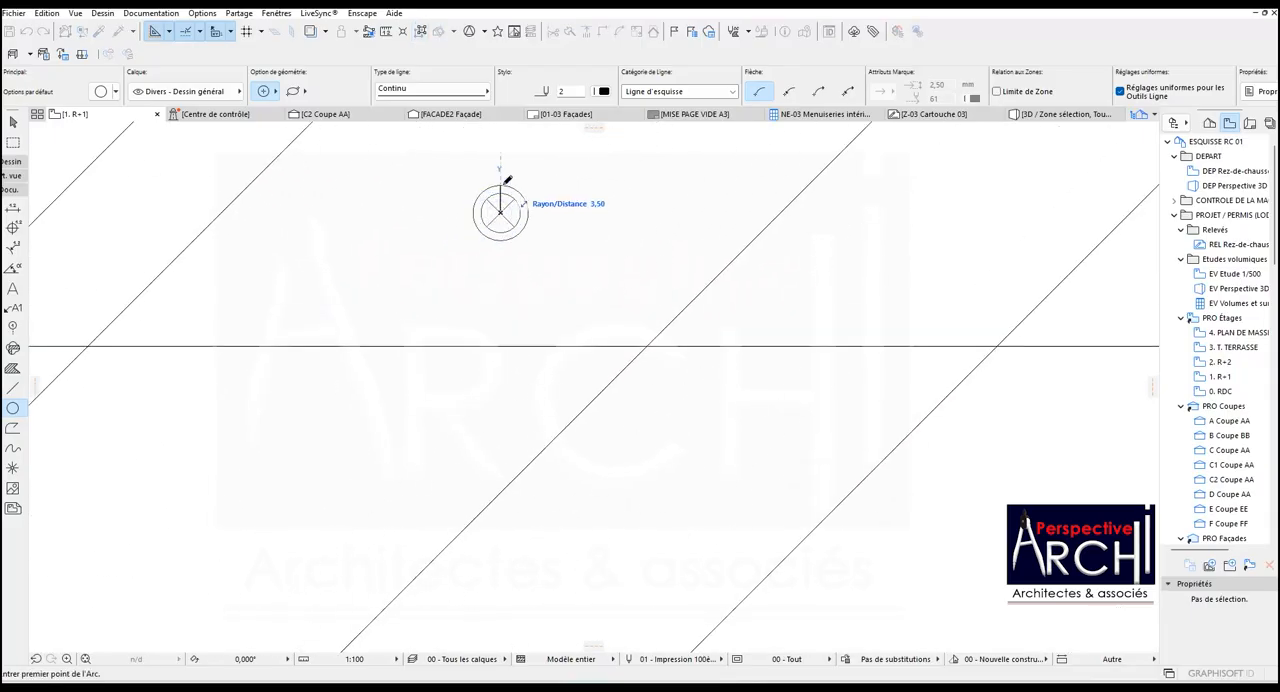
pyautogui.click(503, 183)
pyautogui.scroll(-15, 433, 285)
pyautogui.scroll(15, 518, 217)
pyautogui.click(513, 285)
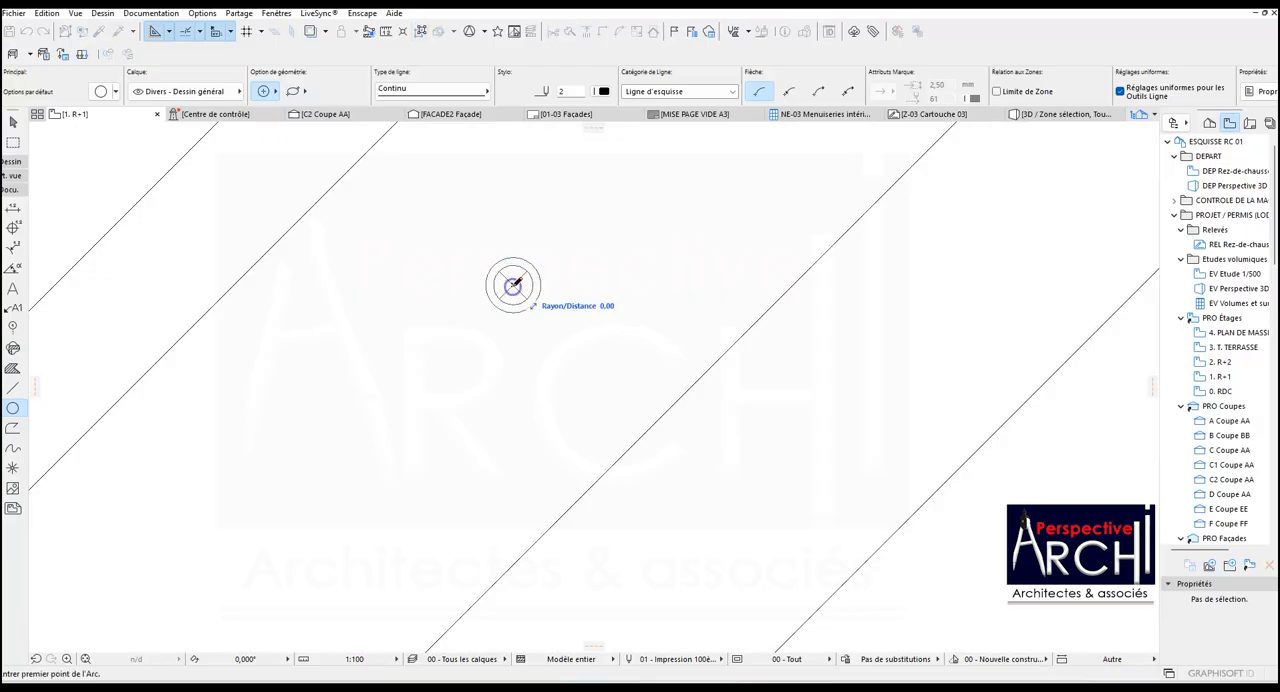
pyautogui.click(516, 256)
pyautogui.scroll(-10, 530, 257)
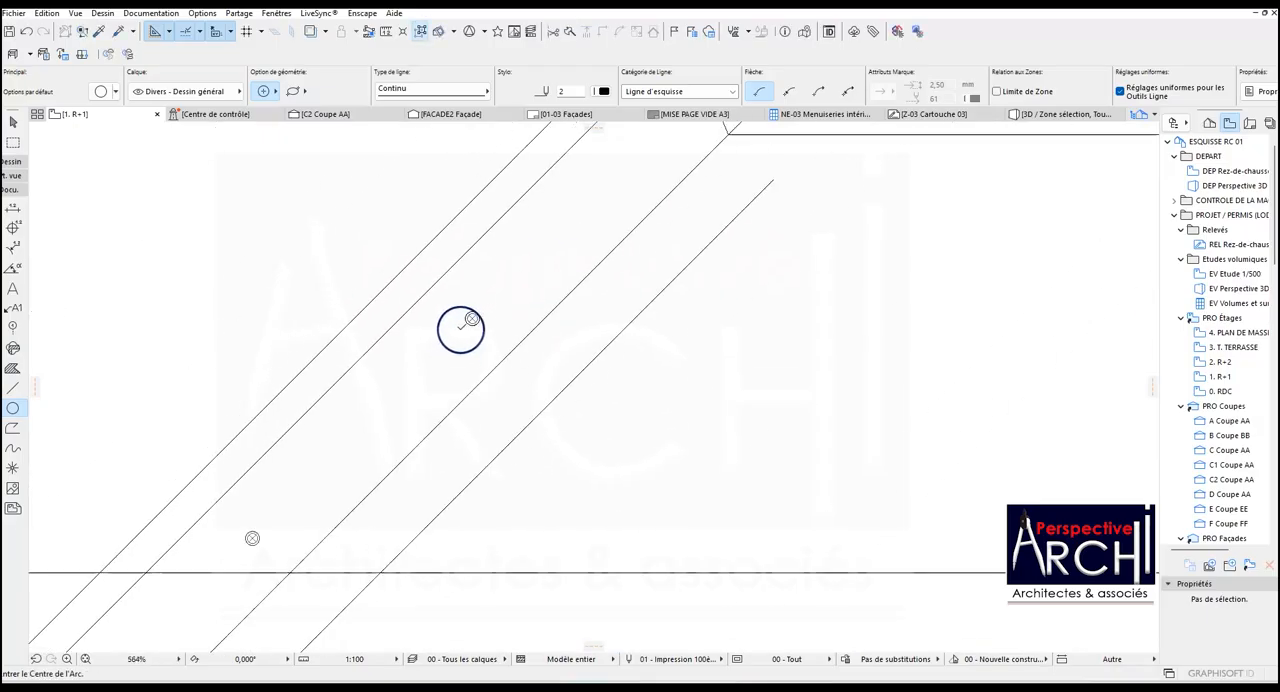
pyautogui.scroll(10, 542, 258)
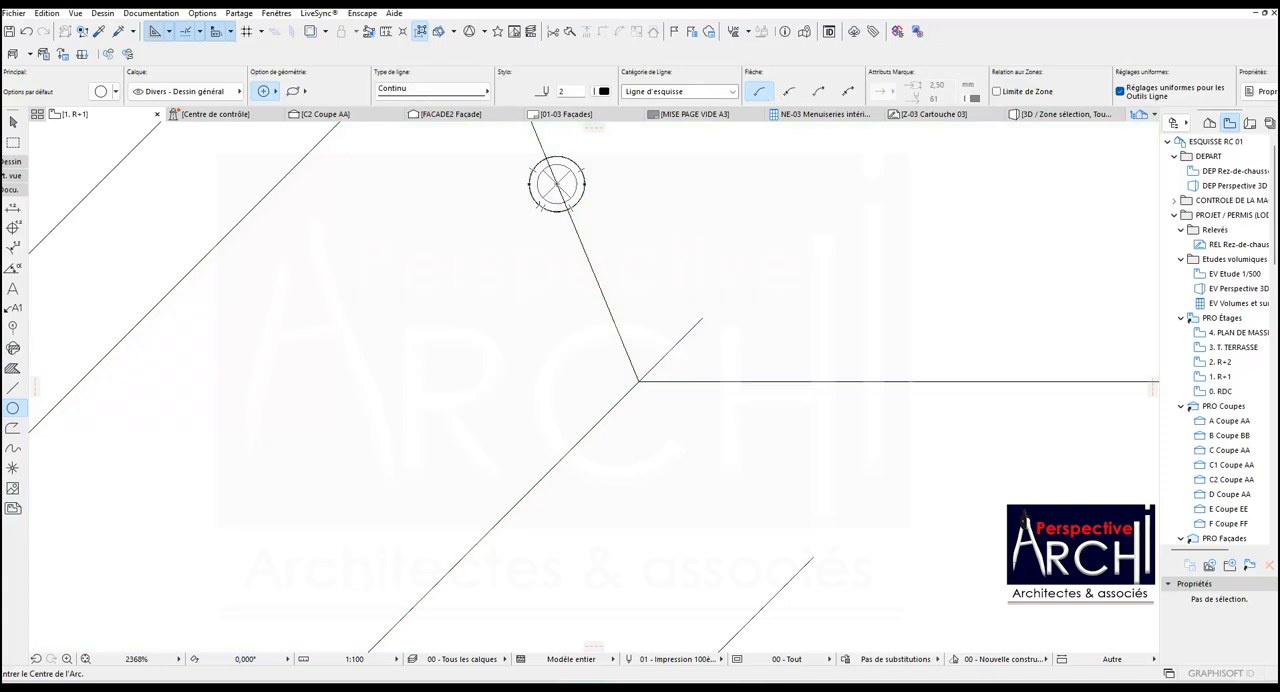
pyautogui.keyDown('shift'); pyautogui.click(539, 206); pyautogui.keyUp('shift')
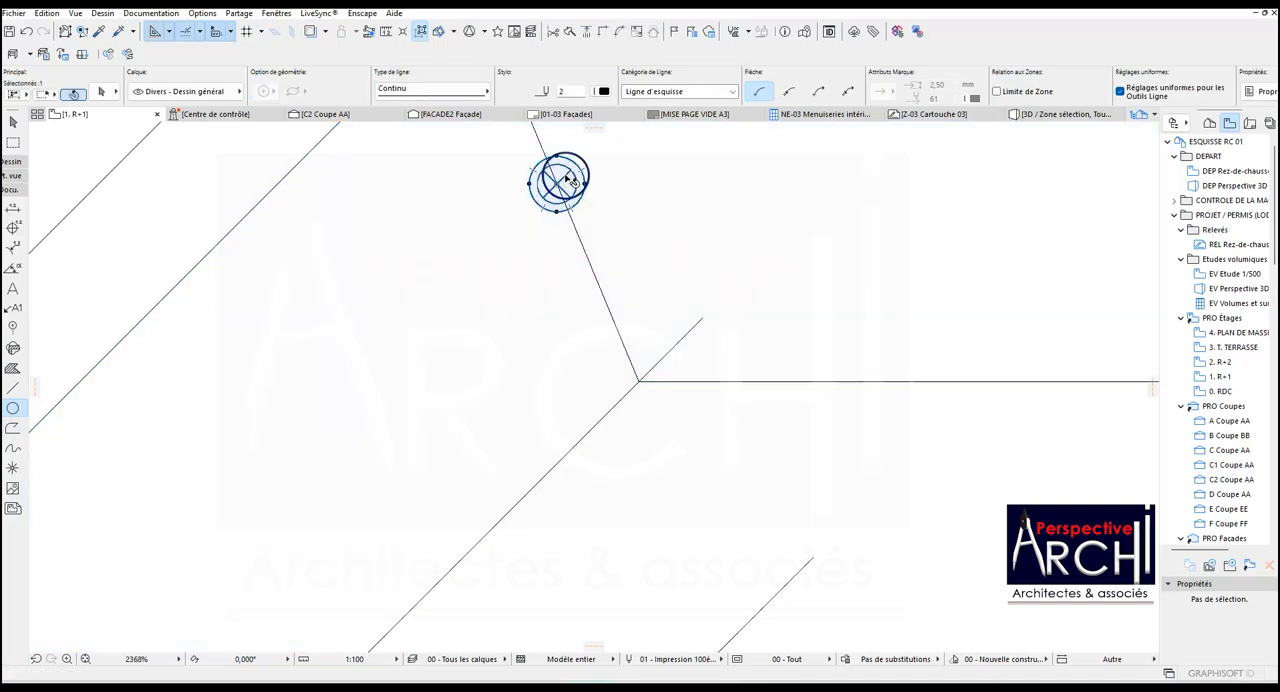
pyautogui.click(568, 178)
pyautogui.hotkey('ctrl', 'shift', 'd')
pyautogui.scroll(-5, 565, 190)
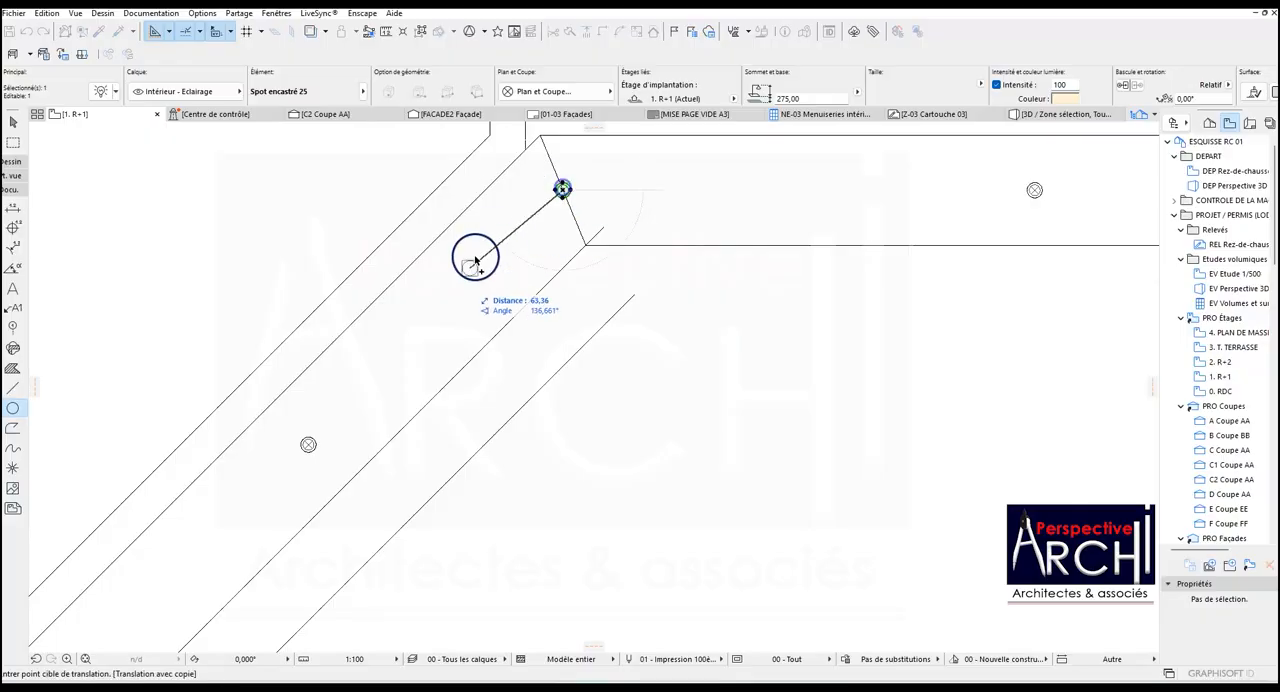
pyautogui.click(310, 440)
pyautogui.scroll(2, 569, 171)
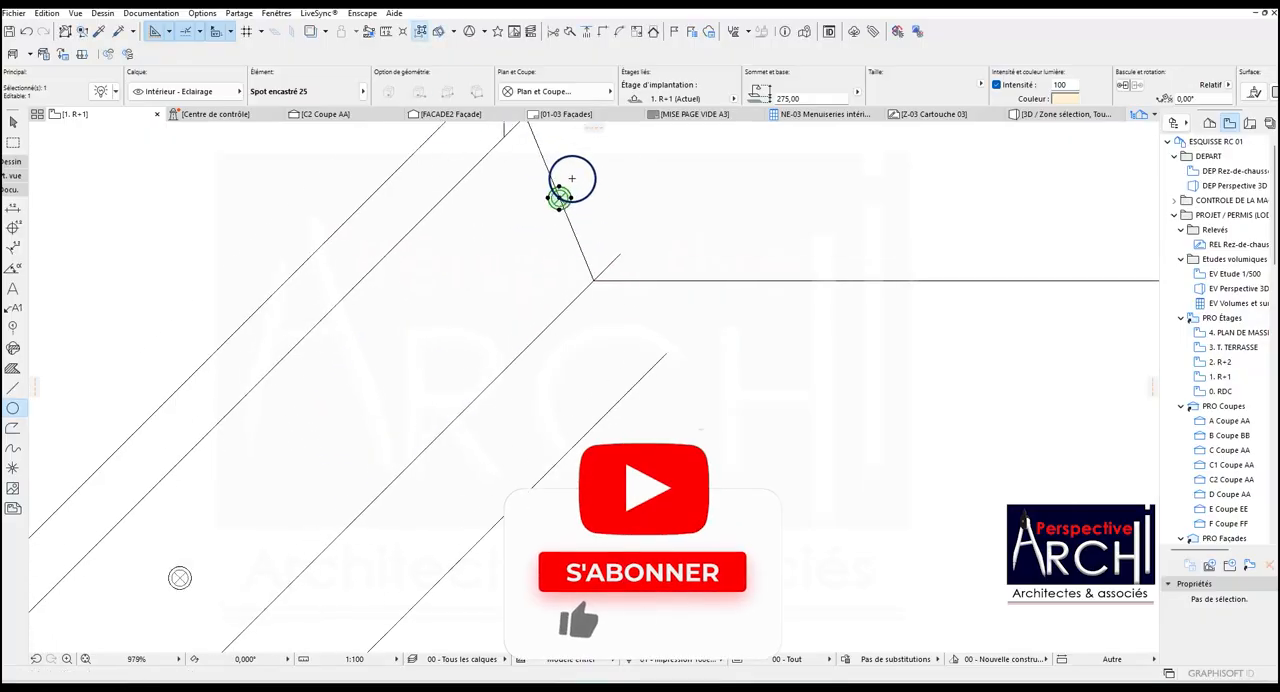
pyautogui.scroll(2, 572, 178)
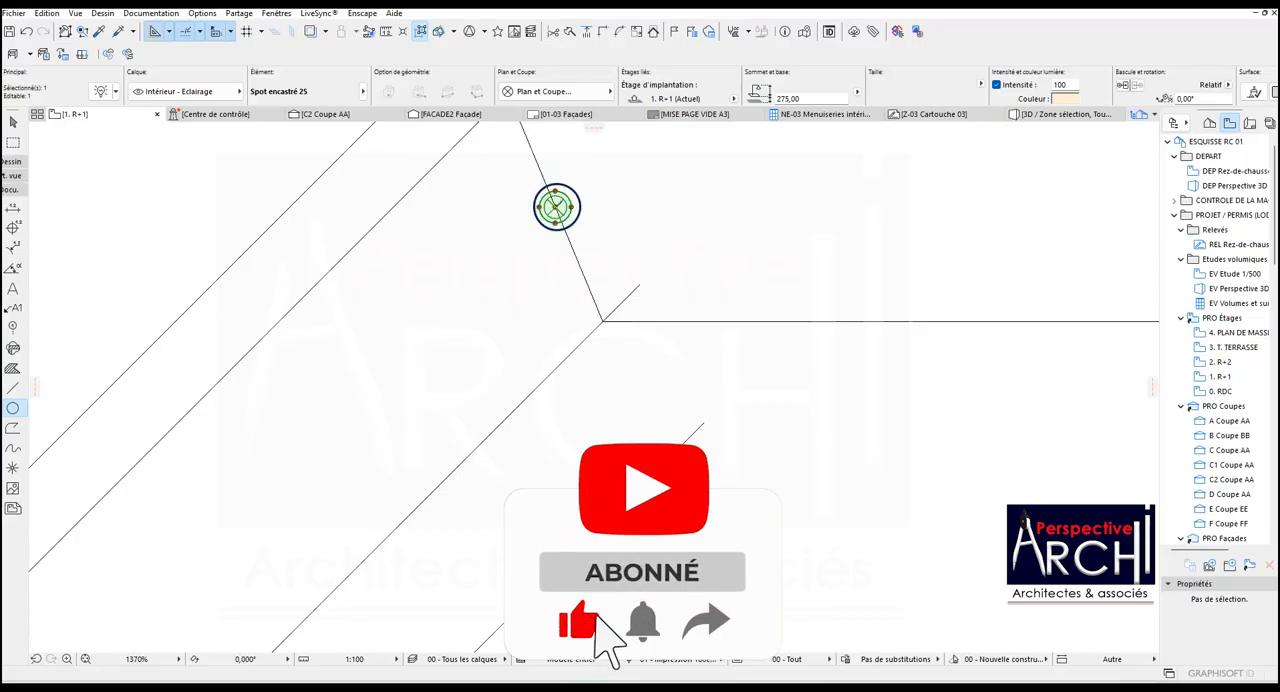
pyautogui.scroll(5, 560, 207)
pyautogui.press('Escape')
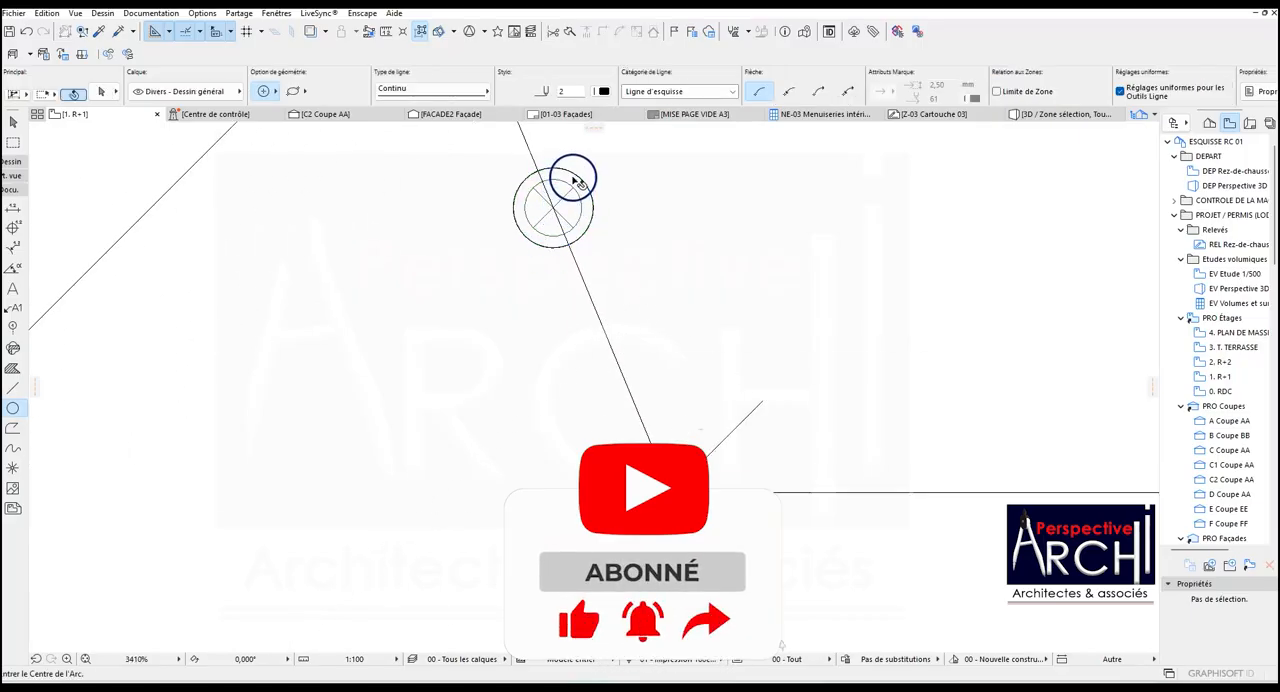
# Copy the lamp at the upper-left corner horizontally into the upper band, without its traced circle.
pyautogui.keyDown('shift'); pyautogui.click(575, 181); pyautogui.keyUp('shift')
pyautogui.scroll(-3, 497, 255)
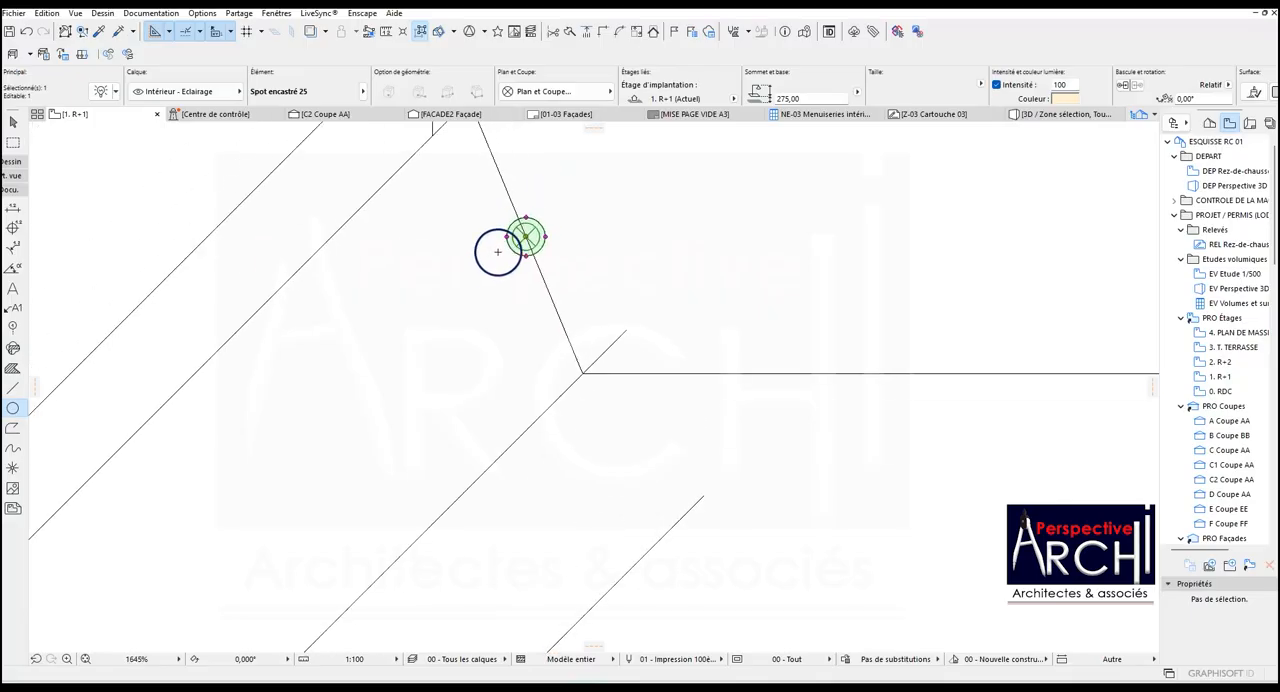
pyautogui.hotkey('ctrl', 'alt', 'd')
pyautogui.click(524, 238)
pyautogui.click(733, 237)
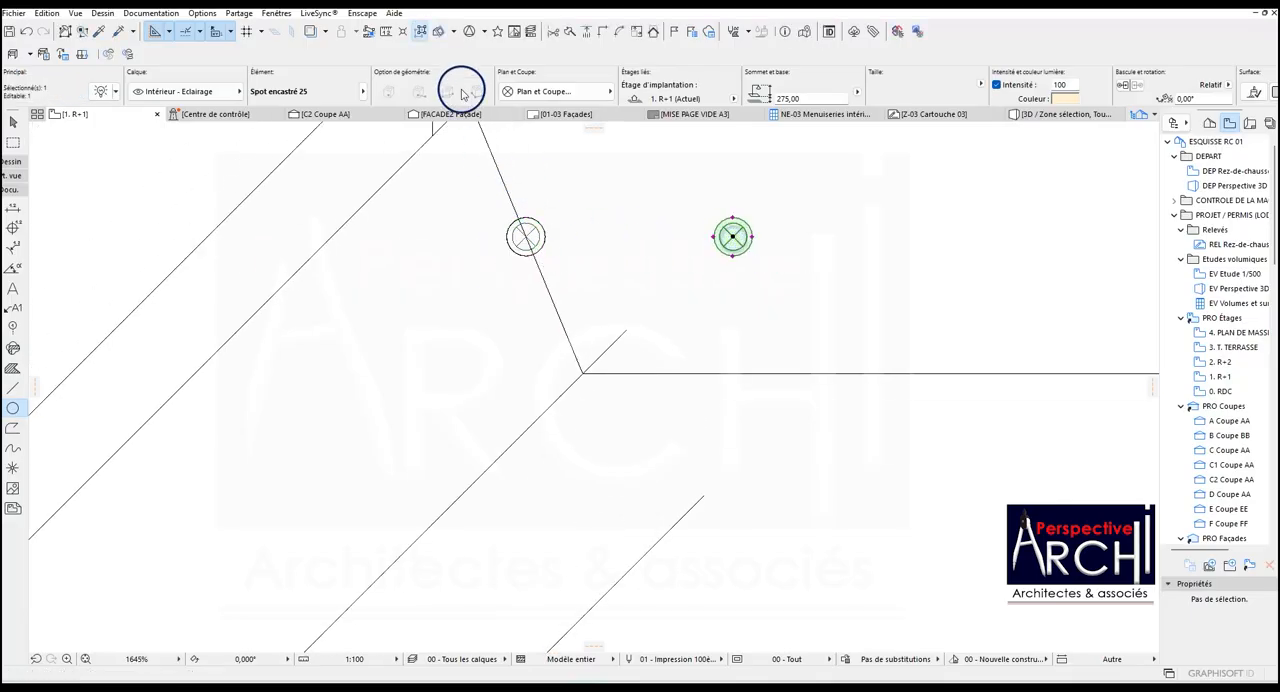
pyautogui.press('Escape')
pyautogui.press('Escape')
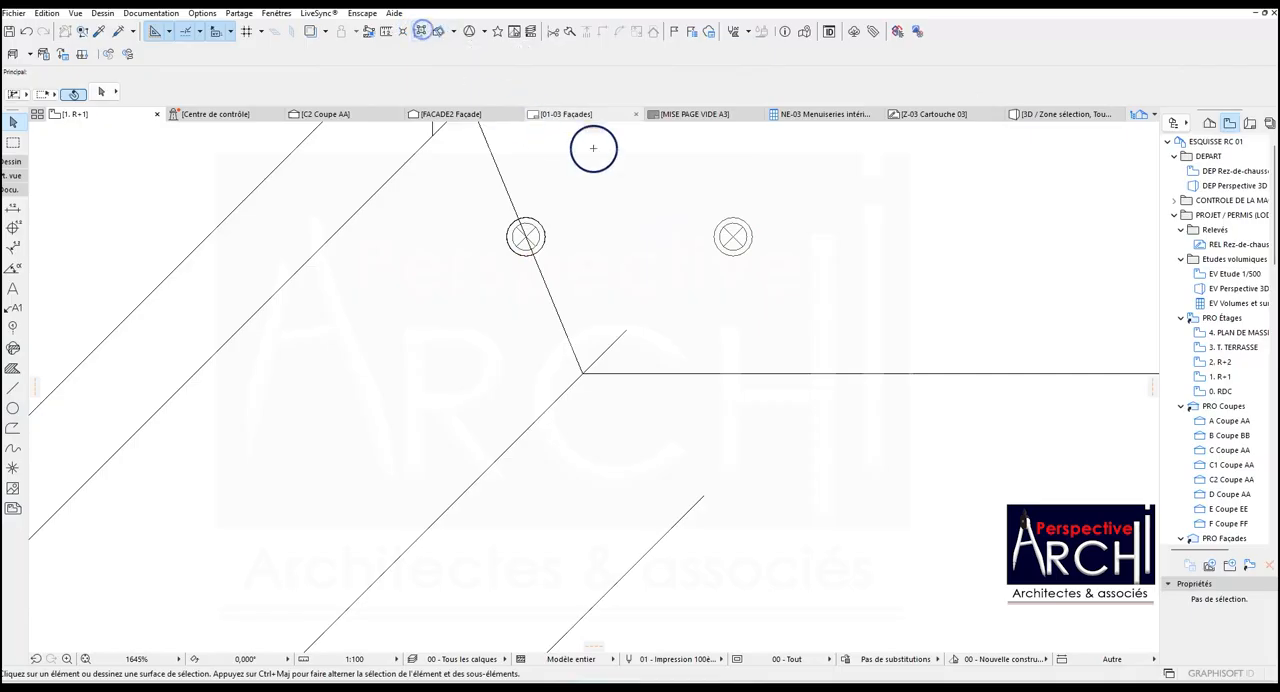
# Move the copied lamp within the upper band, first farther from the corner and then diagonally back and lower.
pyautogui.click(731, 235)
pyautogui.moveTo(733, 238); pyautogui.dragTo(804, 237)
pyautogui.click(623, 247)
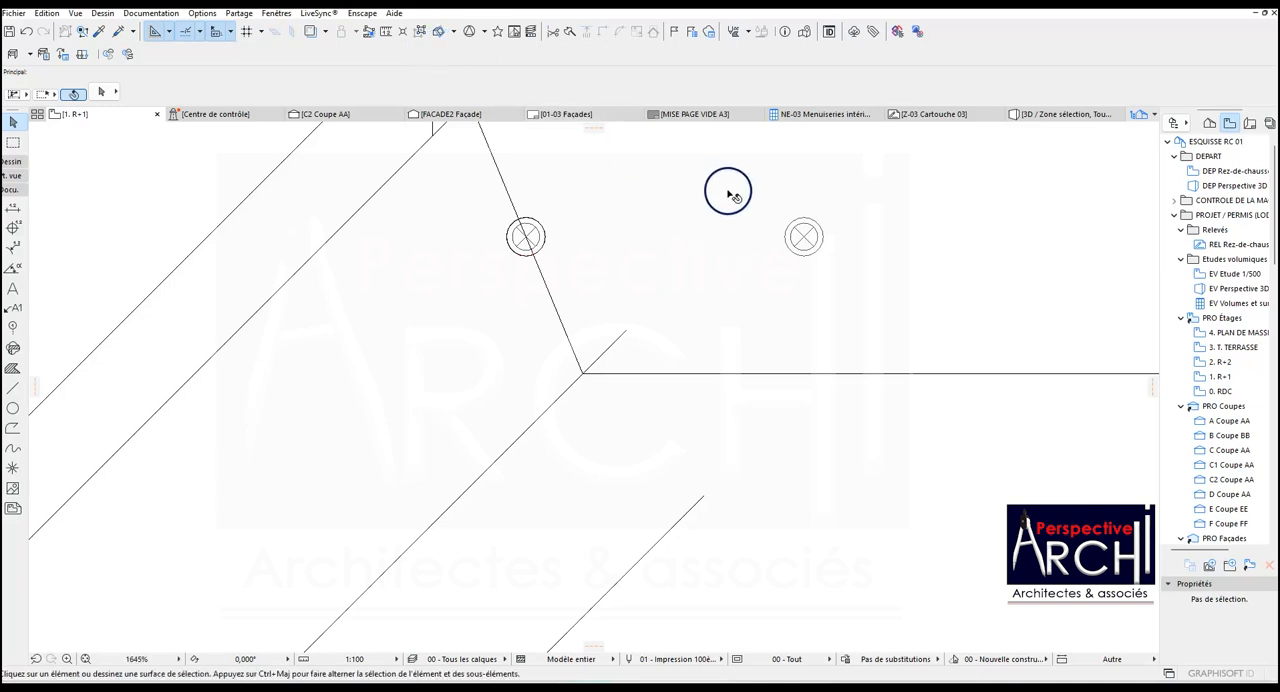
pyautogui.click(801, 236)
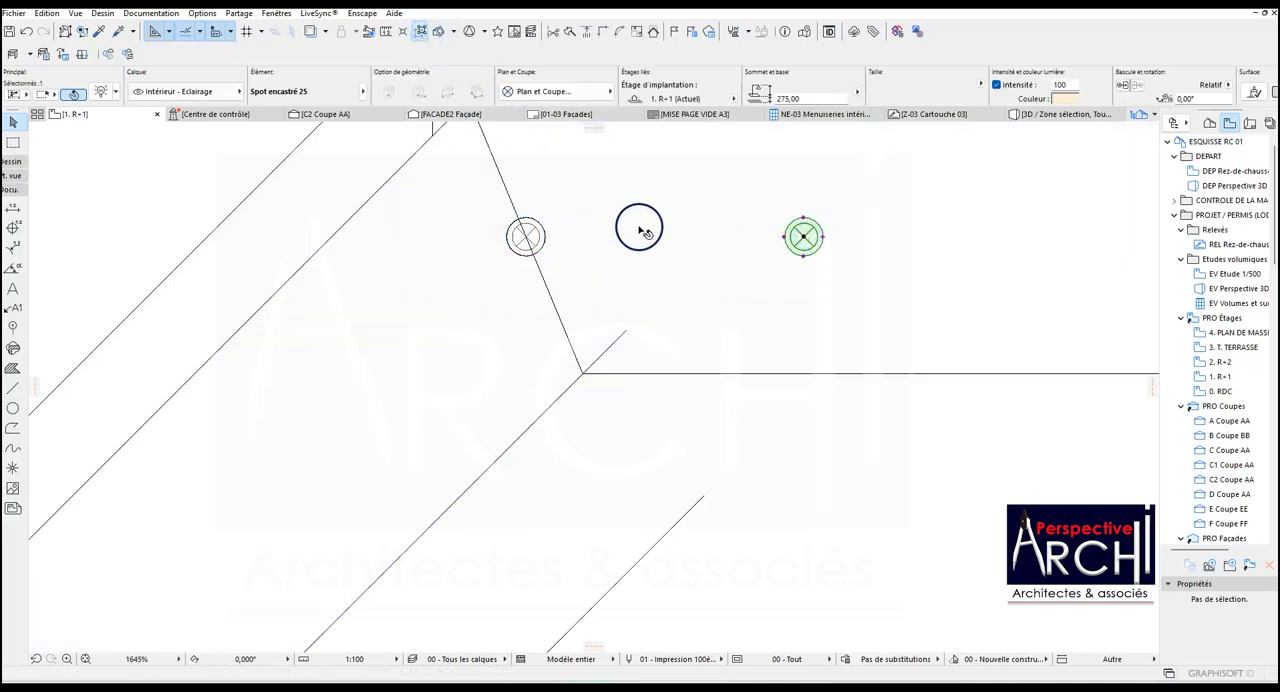
pyautogui.moveTo(806, 238); pyautogui.dragTo(740, 273)
pyautogui.click(557, 237)
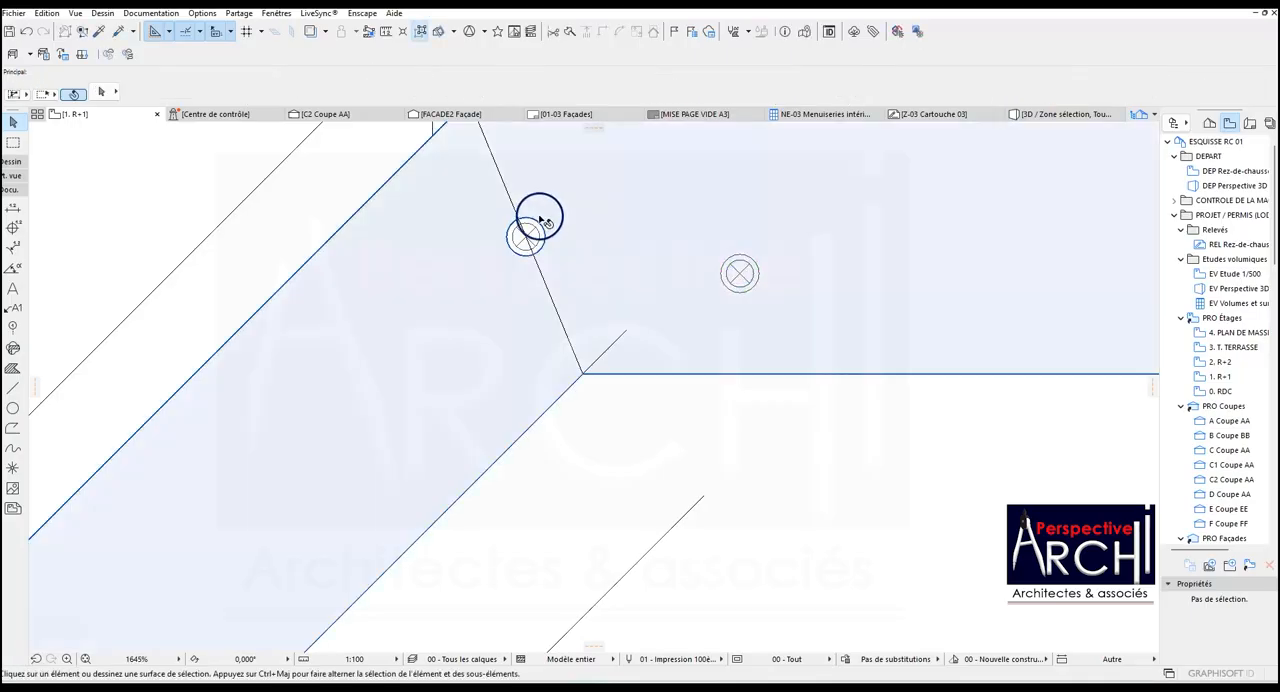
# Copy the upper-left corner's lamp together with its traced circle into the upper band, above the first copied lamp.
pyautogui.click(530, 232)
pyautogui.press('Escape')
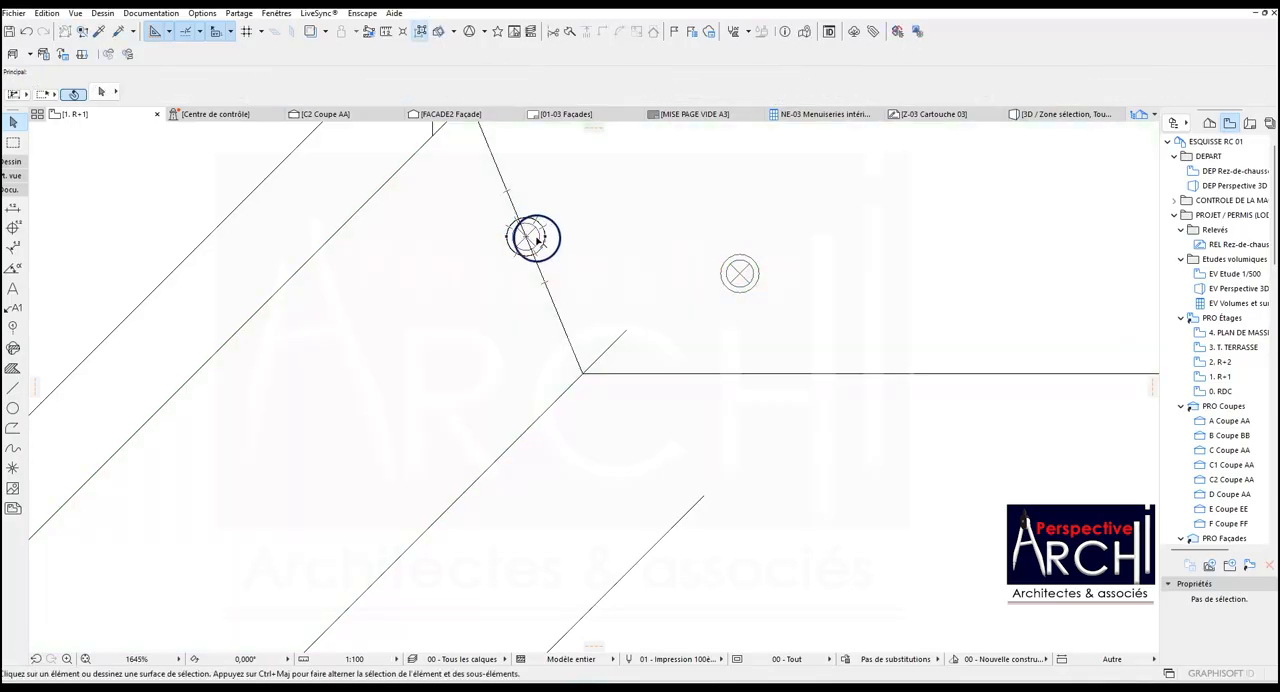
pyautogui.click(541, 228)
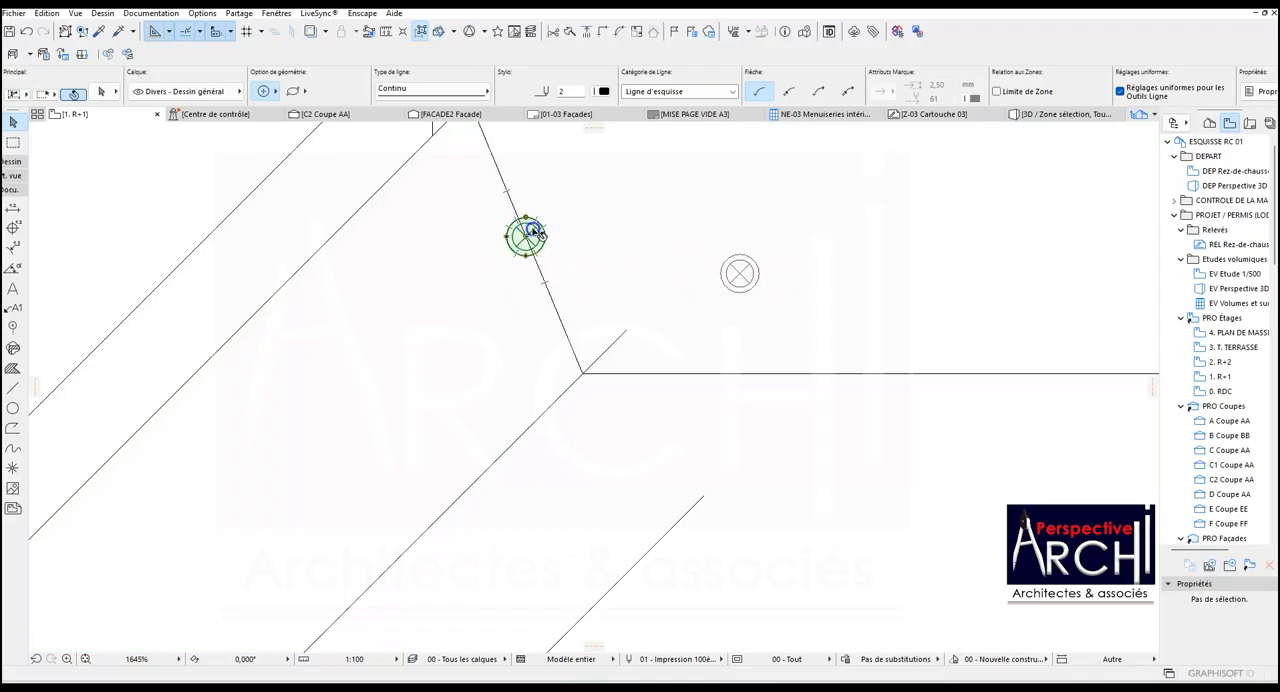
pyautogui.moveTo(535, 233); pyautogui.dragTo(514, 269)
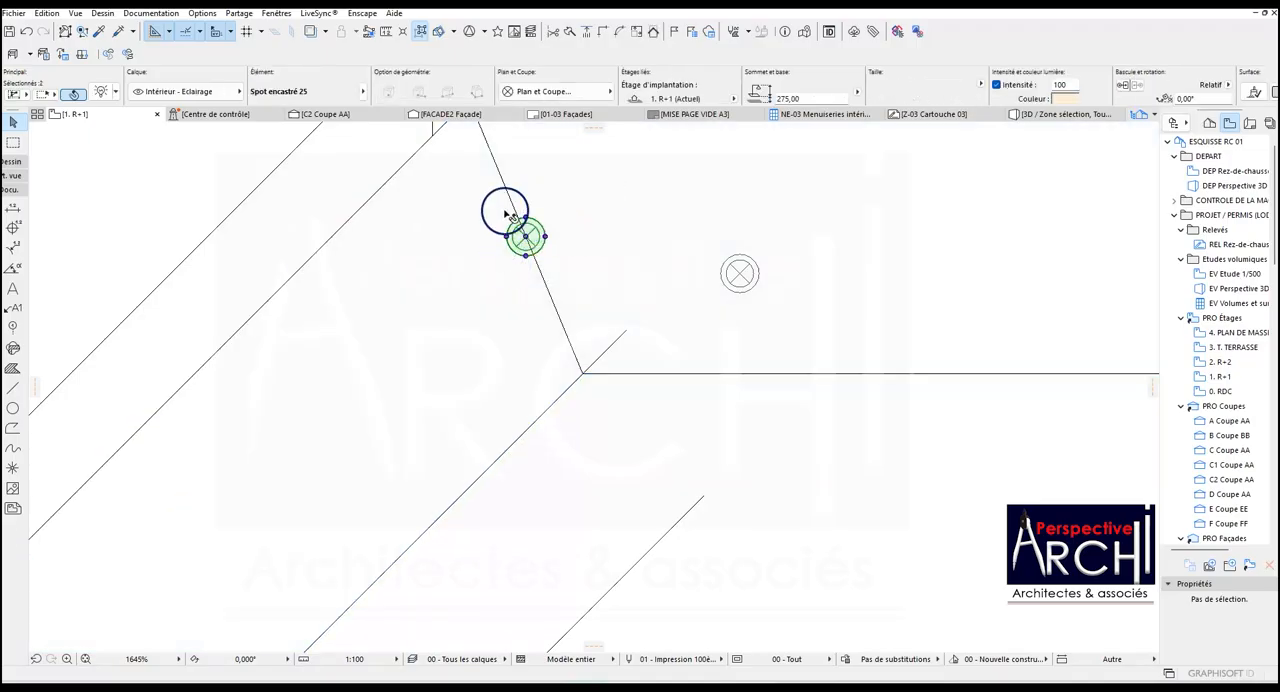
pyautogui.hotkey('ctrl', 'shift', 'd')
pyautogui.click(528, 238)
pyautogui.click(695, 212)
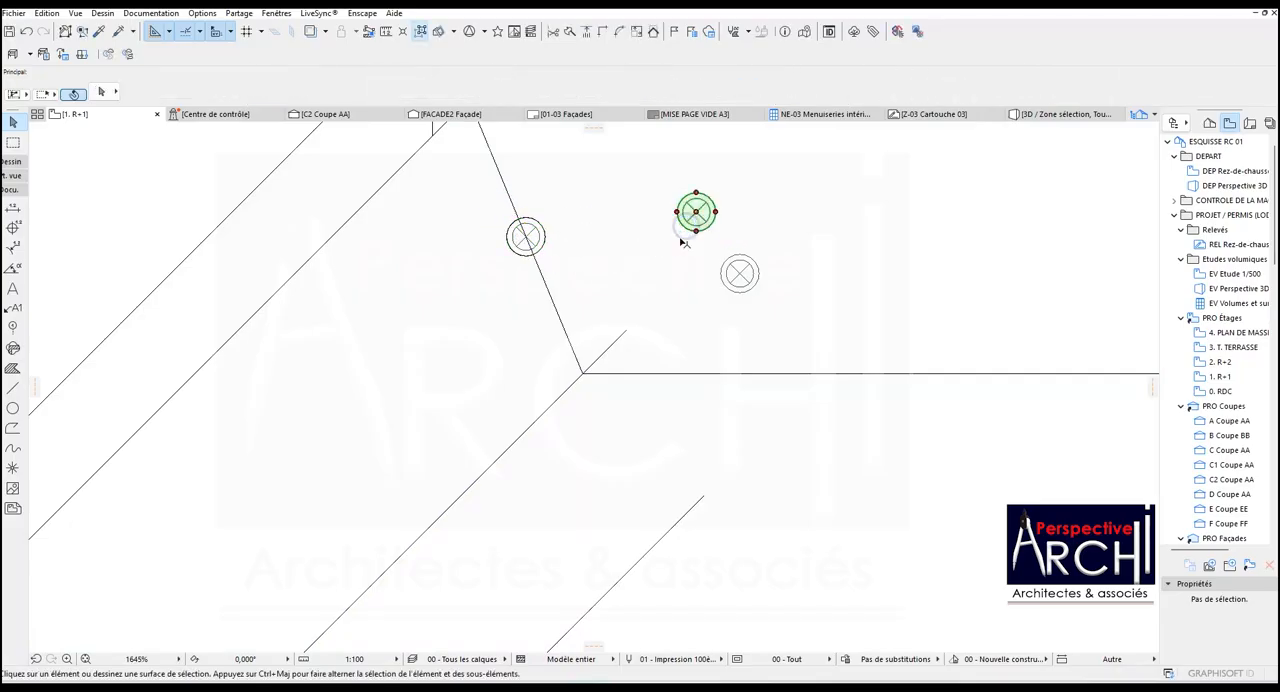
pyautogui.moveTo(697, 215); pyautogui.dragTo(670, 236)
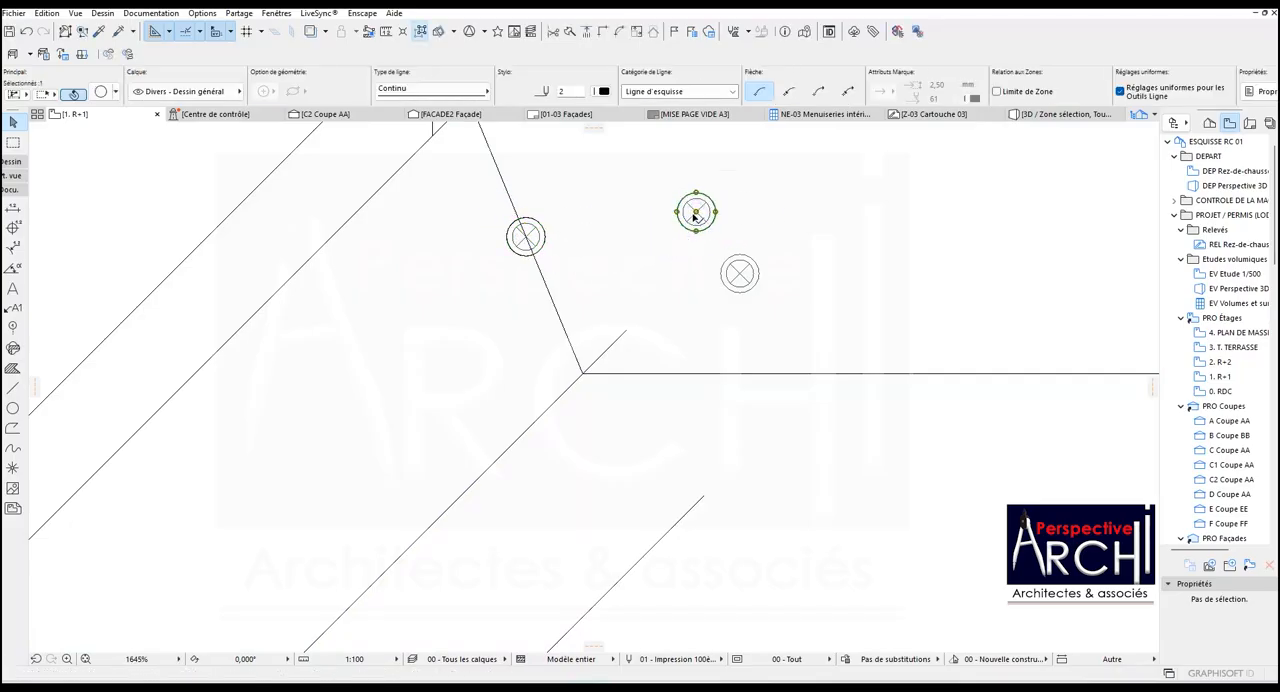
# Move the copied traced circle horizontally off its lamp so that it stands beside it.
pyautogui.hotkey('ctrl', 'shift', 'd')
pyautogui.click(695, 213)
pyautogui.click(775, 212)
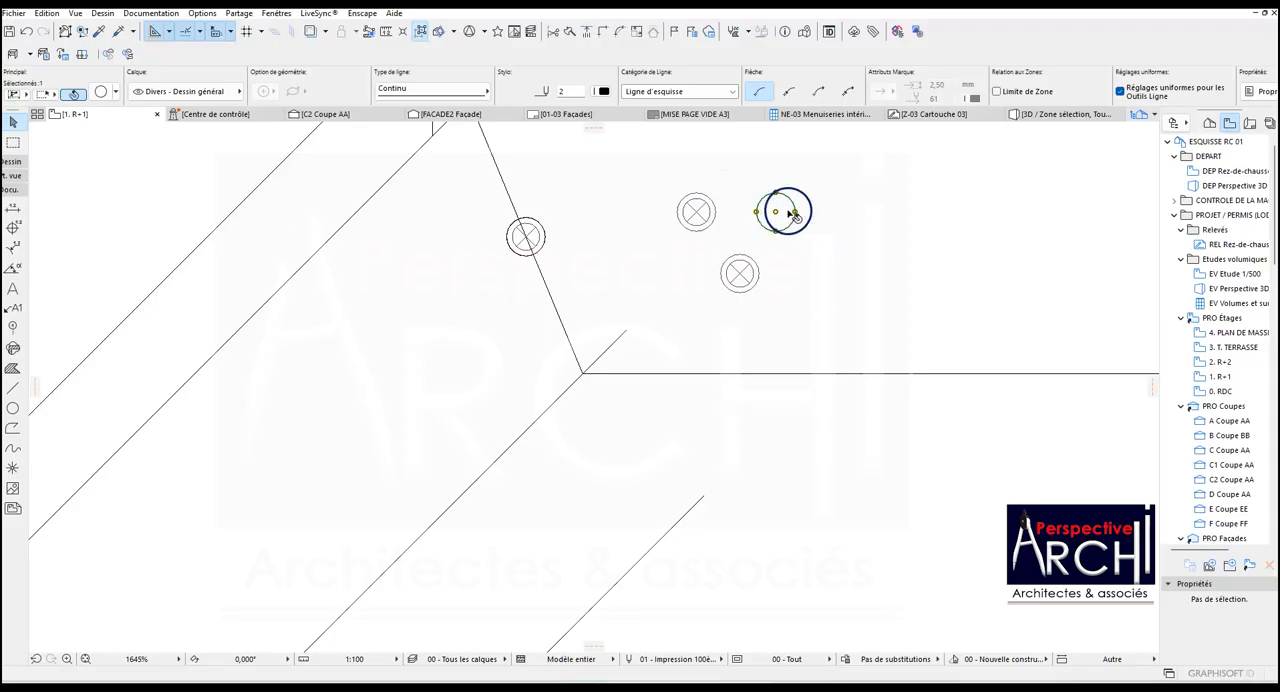
# Delete both copied lamps and the separated circle from the upper band.
pyautogui.keyDown('shift'); pyautogui.click(705, 225); pyautogui.keyUp('shift')
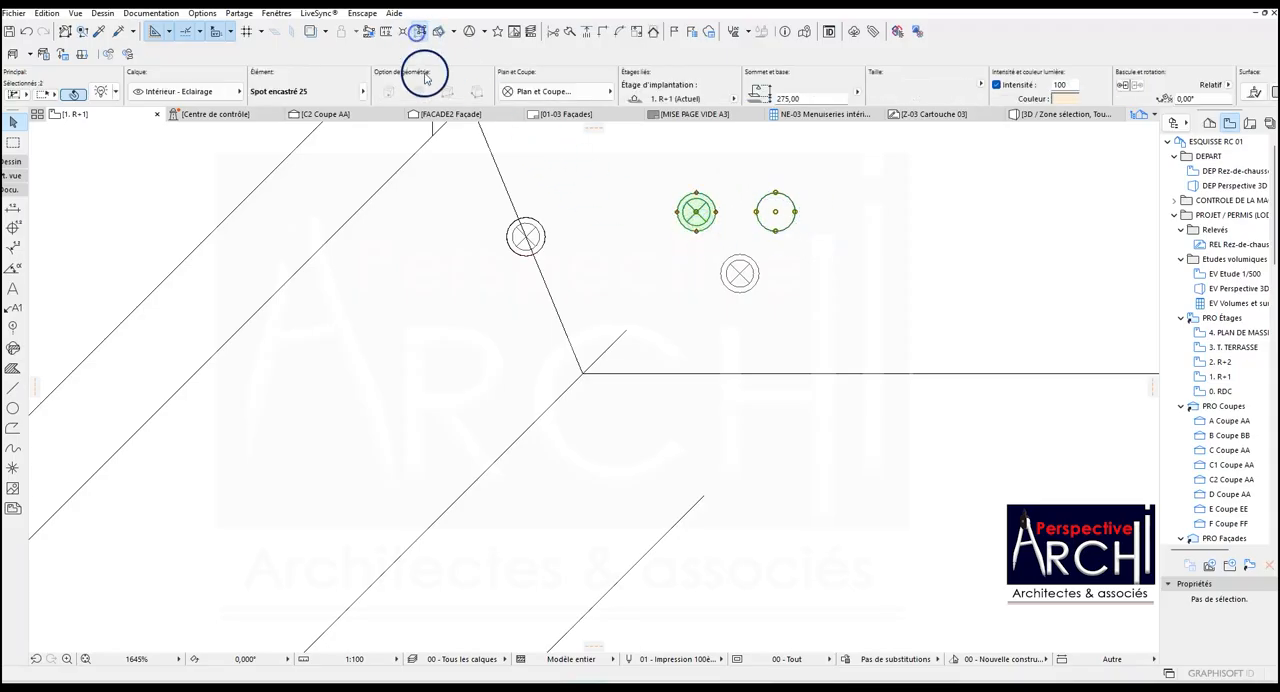
pyautogui.press('Escape')
pyautogui.click(687, 203)
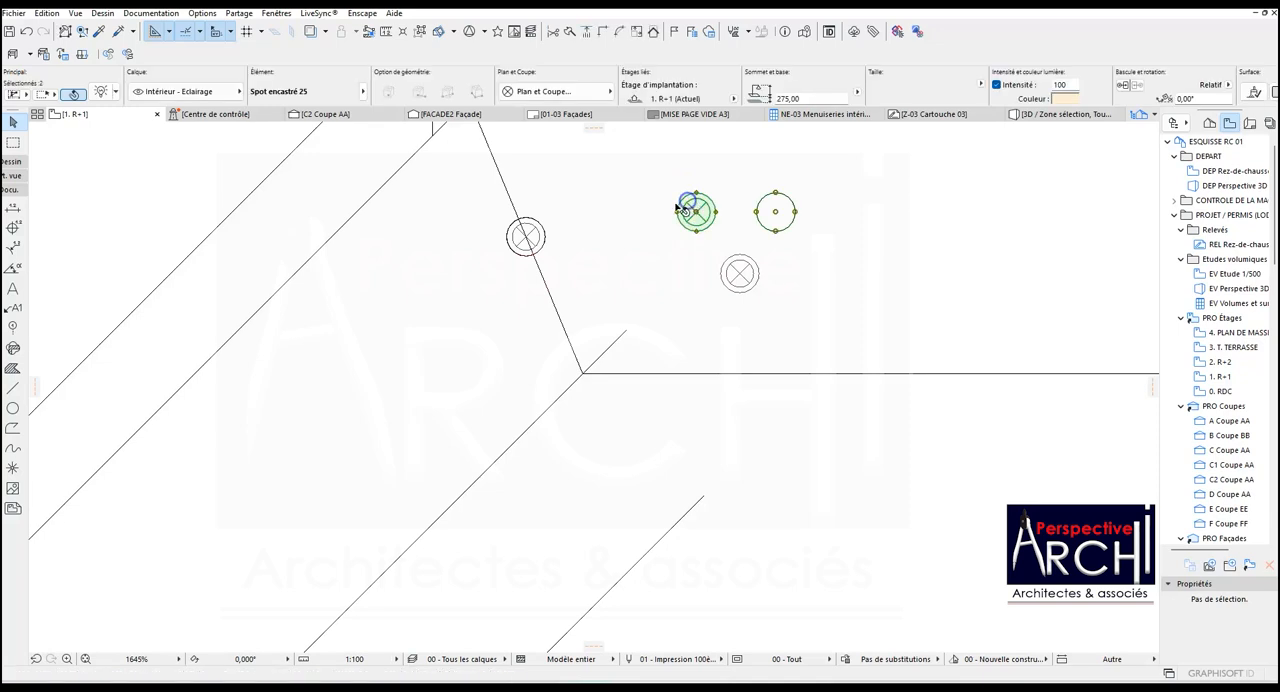
pyautogui.scroll(-3, 588, 232)
pyautogui.moveTo(641, 225); pyautogui.dragTo(834, 235)
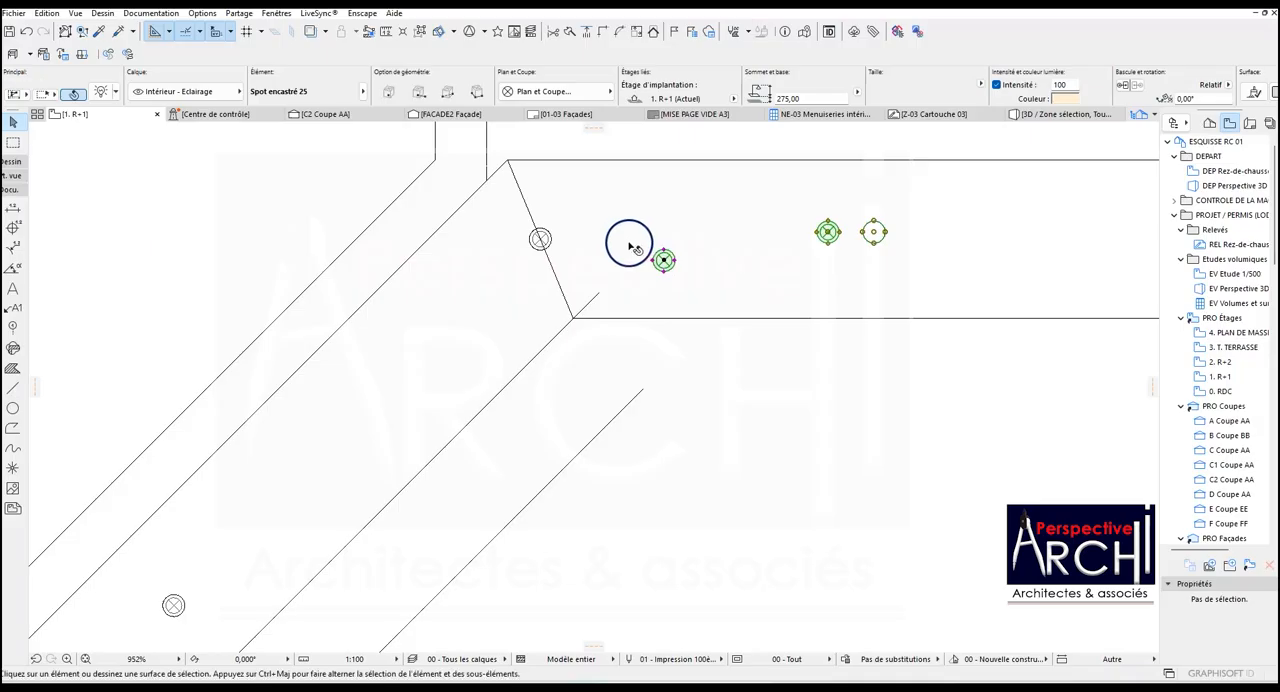
pyautogui.press('Delete')
pyautogui.scroll(-10, 486, 323)
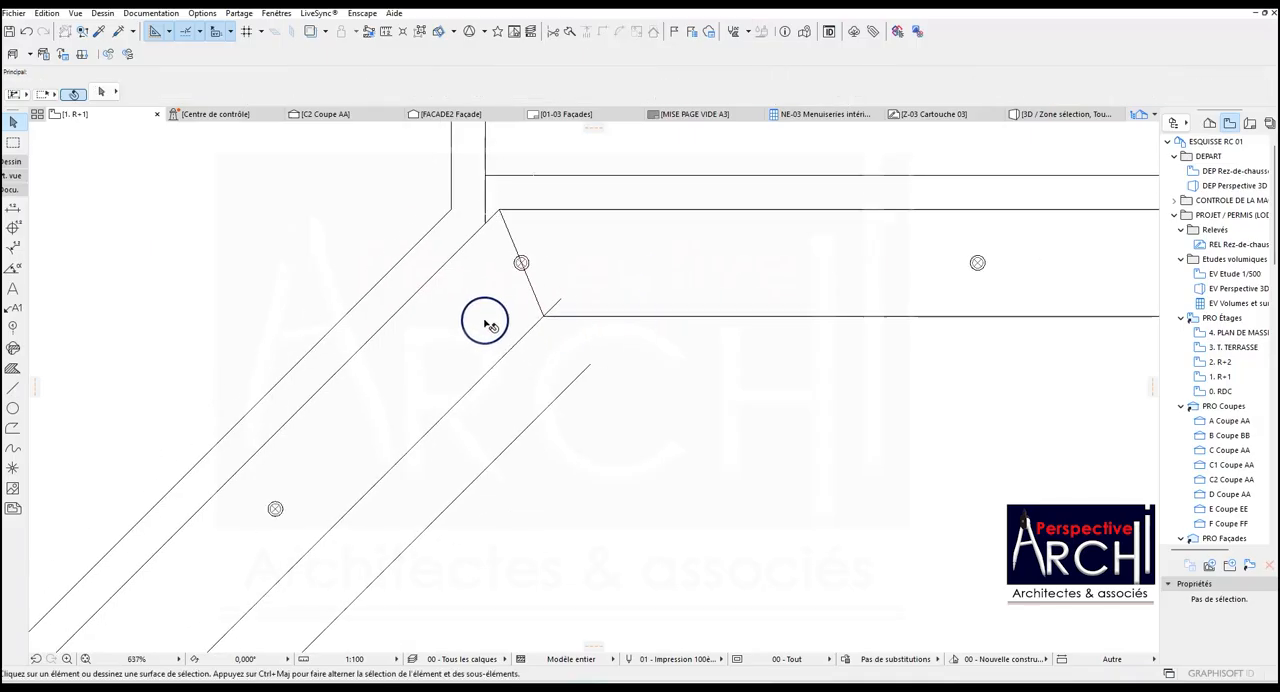
pyautogui.scroll(2, 514, 380)
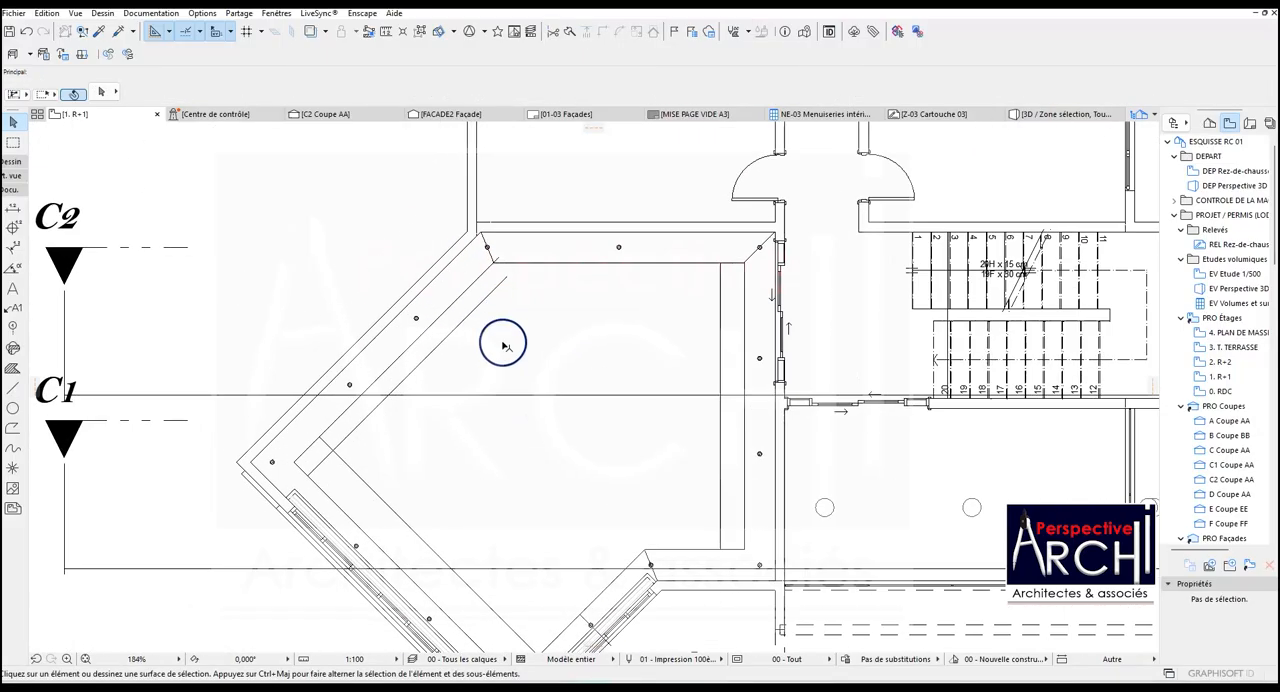
# Delete the three long auxiliary lines inside the room: the upper-left diagonal, the lower-left diagonal and the vertical one near the right-hand band.
pyautogui.scroll(-1, 517, 344)
pyautogui.scroll(2, 565, 448)
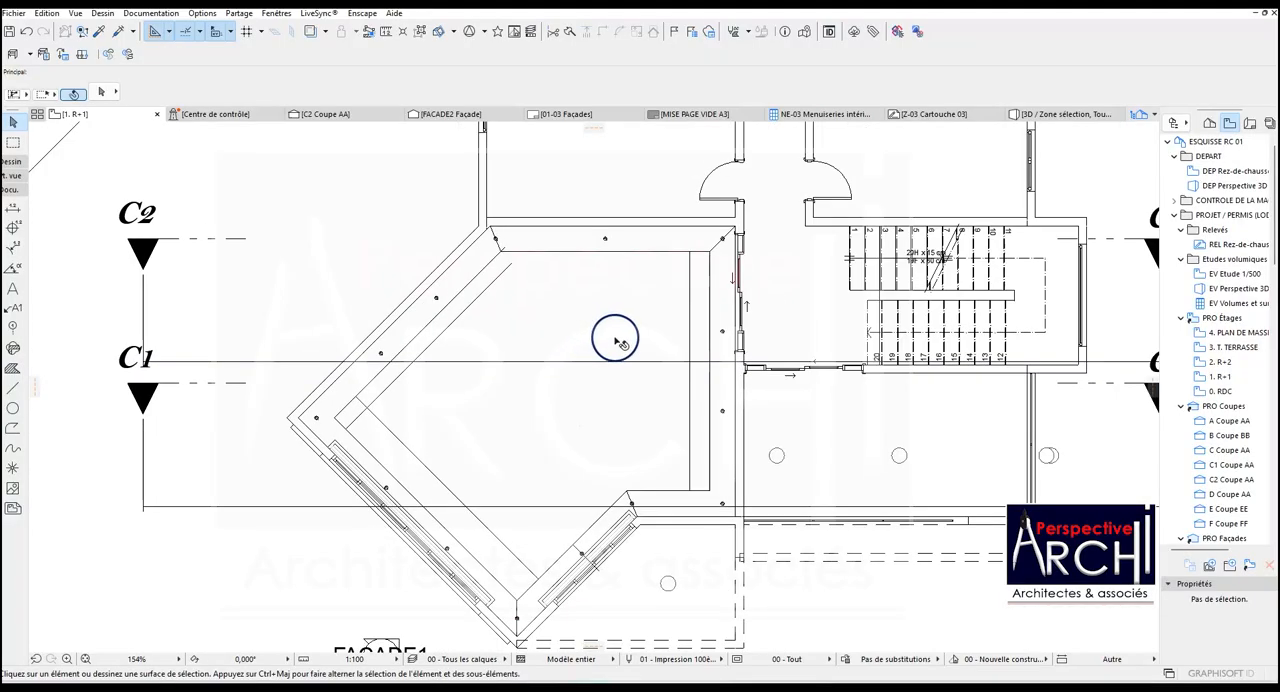
pyautogui.scroll(-2, 557, 369)
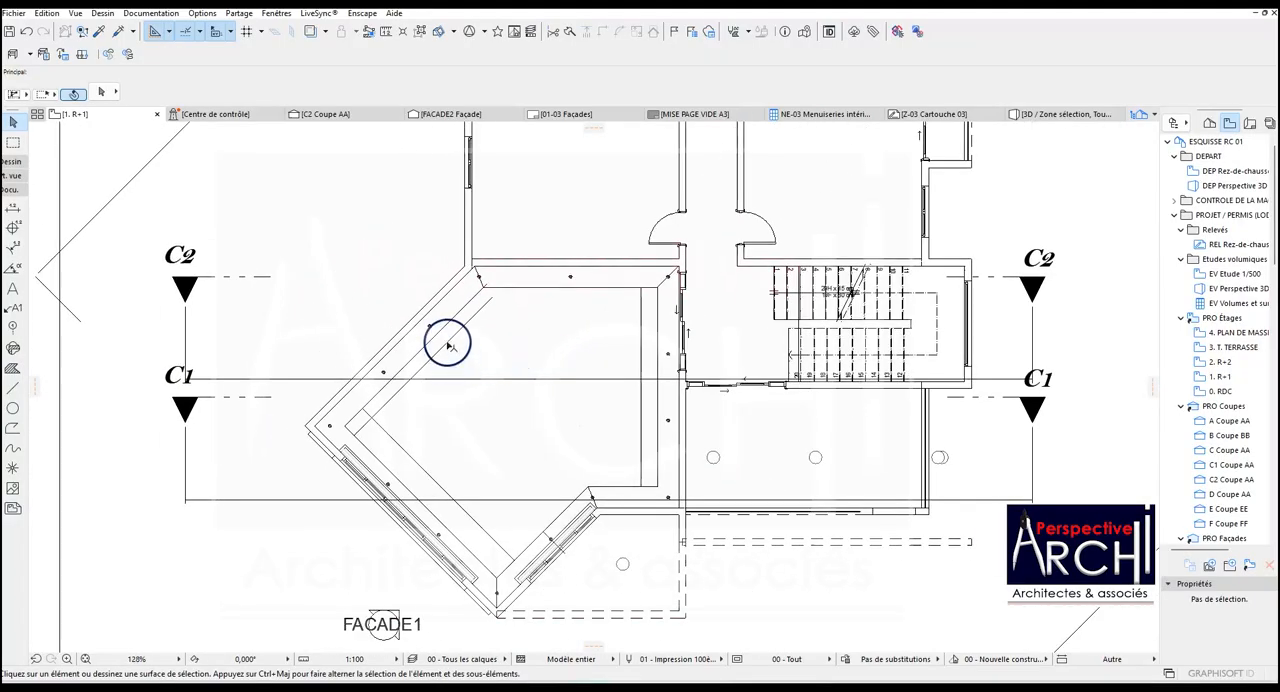
pyautogui.click(448, 344)
pyautogui.keyDown('shift'); pyautogui.click(391, 434); pyautogui.keyUp('shift')
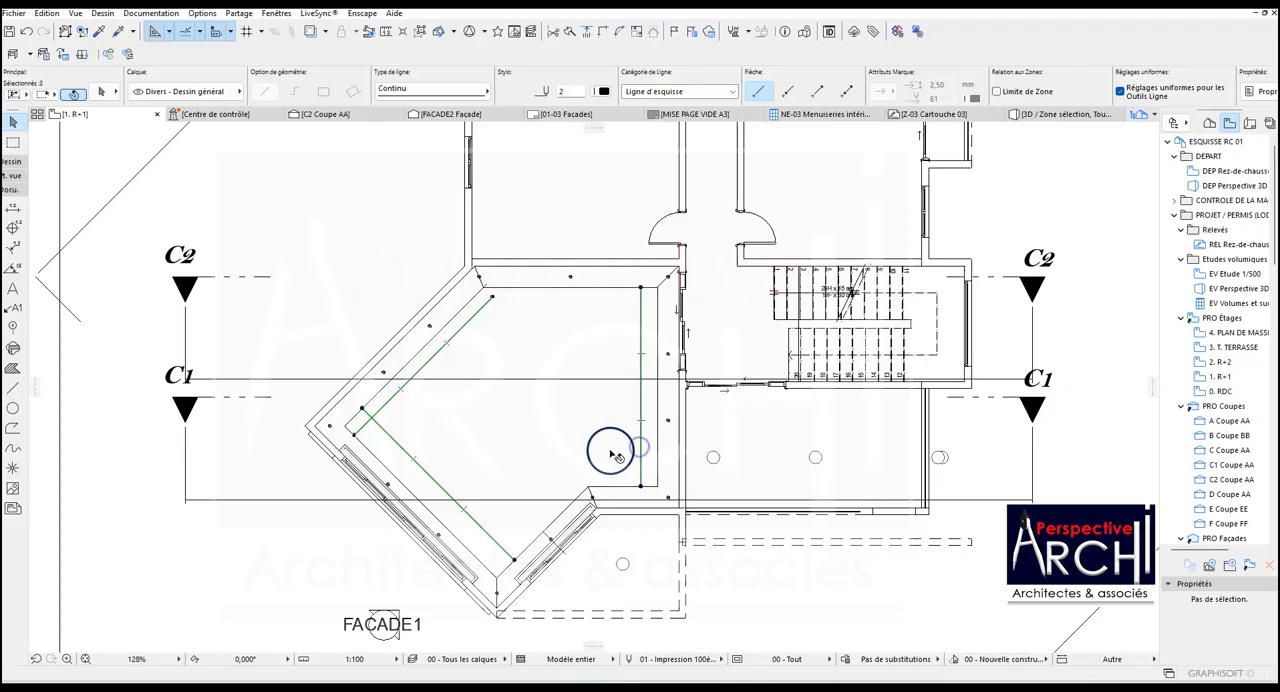
pyautogui.press('Escape')
# Delete the three short guide lines crossing the ceiling's lower band and the one through the lamp at its upper-left corner.
pyautogui.scroll(3, 592, 495)
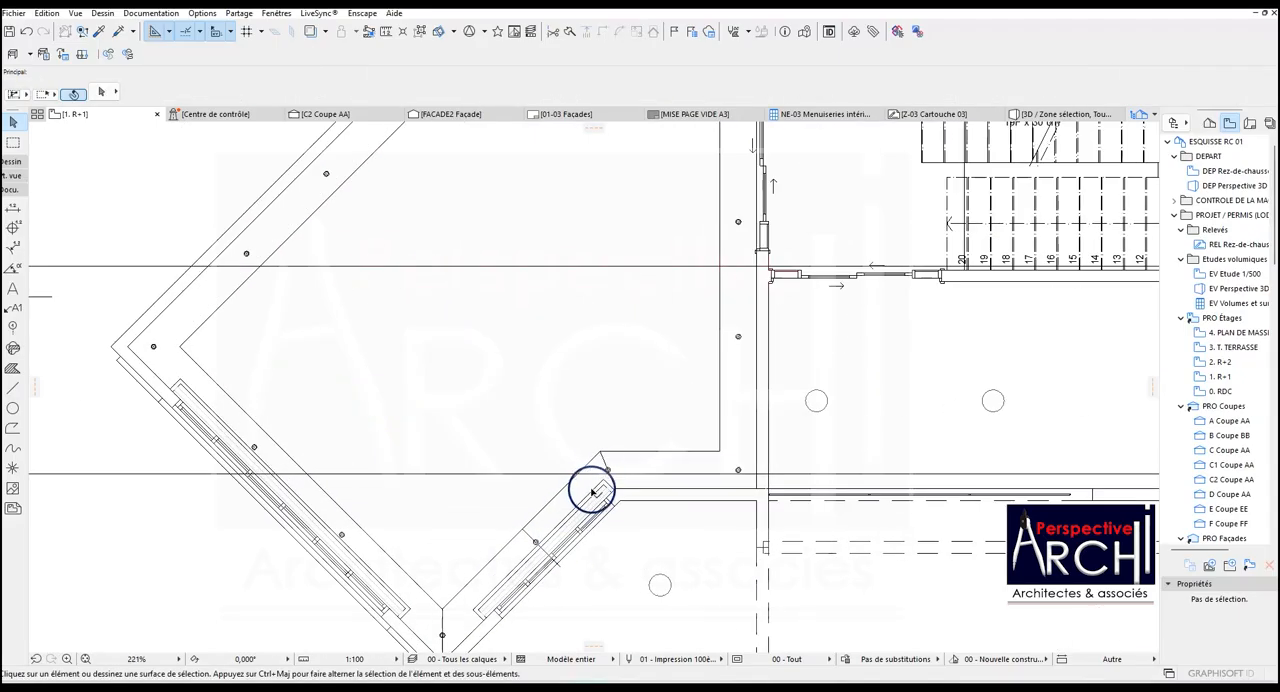
pyautogui.click(603, 462)
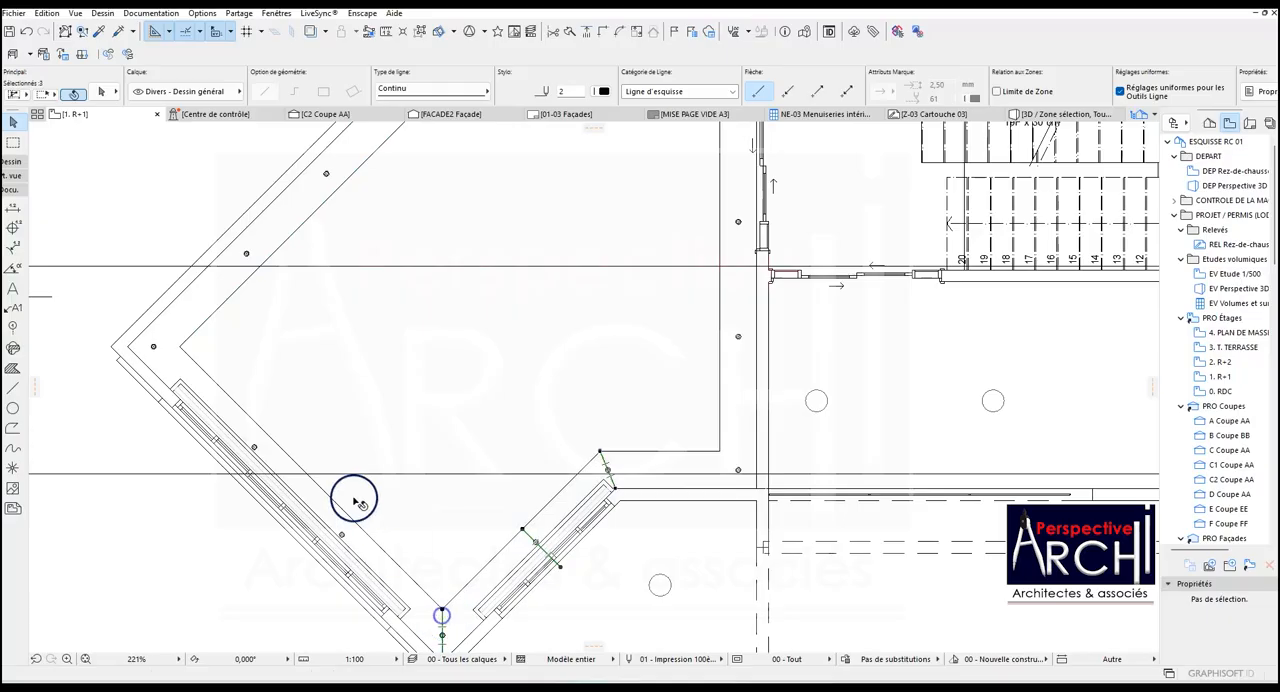
pyautogui.press('Escape')
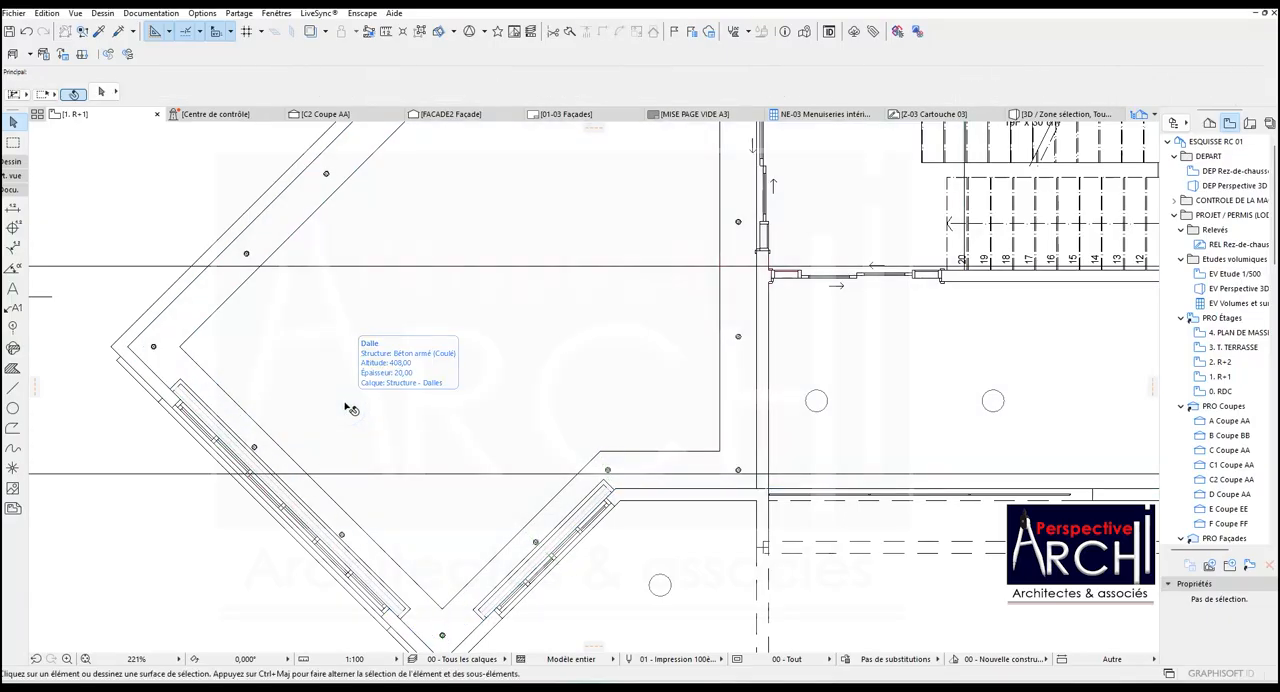
pyautogui.scroll(-4, 346, 391)
pyautogui.scroll(3, 372, 243)
pyautogui.scroll(3, 372, 243)
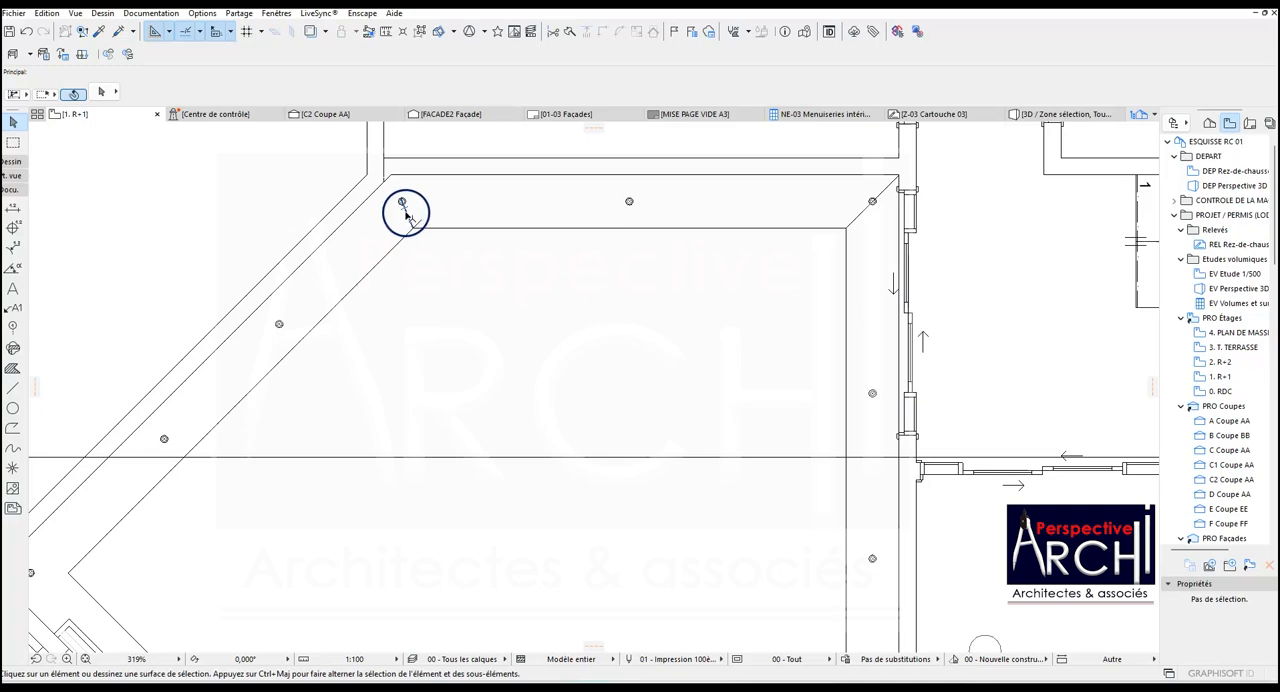
pyautogui.click(404, 212)
pyautogui.press('Escape')
# Select all the traced circles around the spotlights at once and delete them from the plan.
pyautogui.scroll(-4, 457, 220)
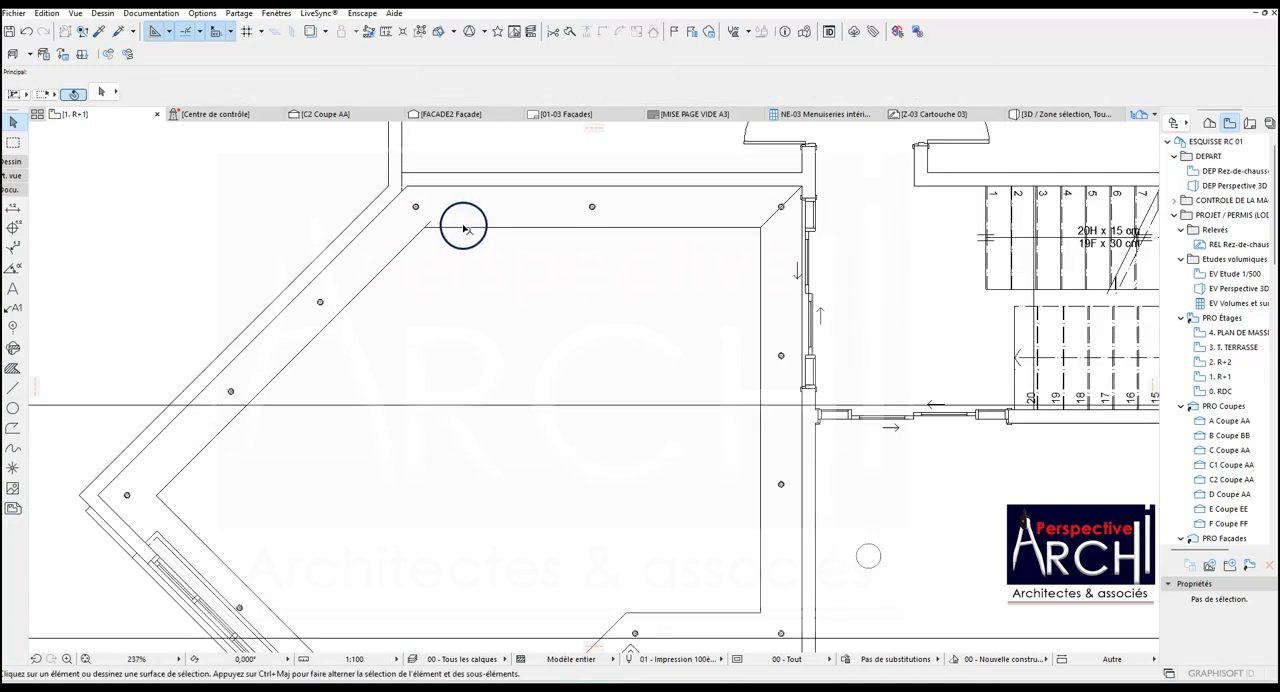
pyautogui.scroll(7, 422, 269)
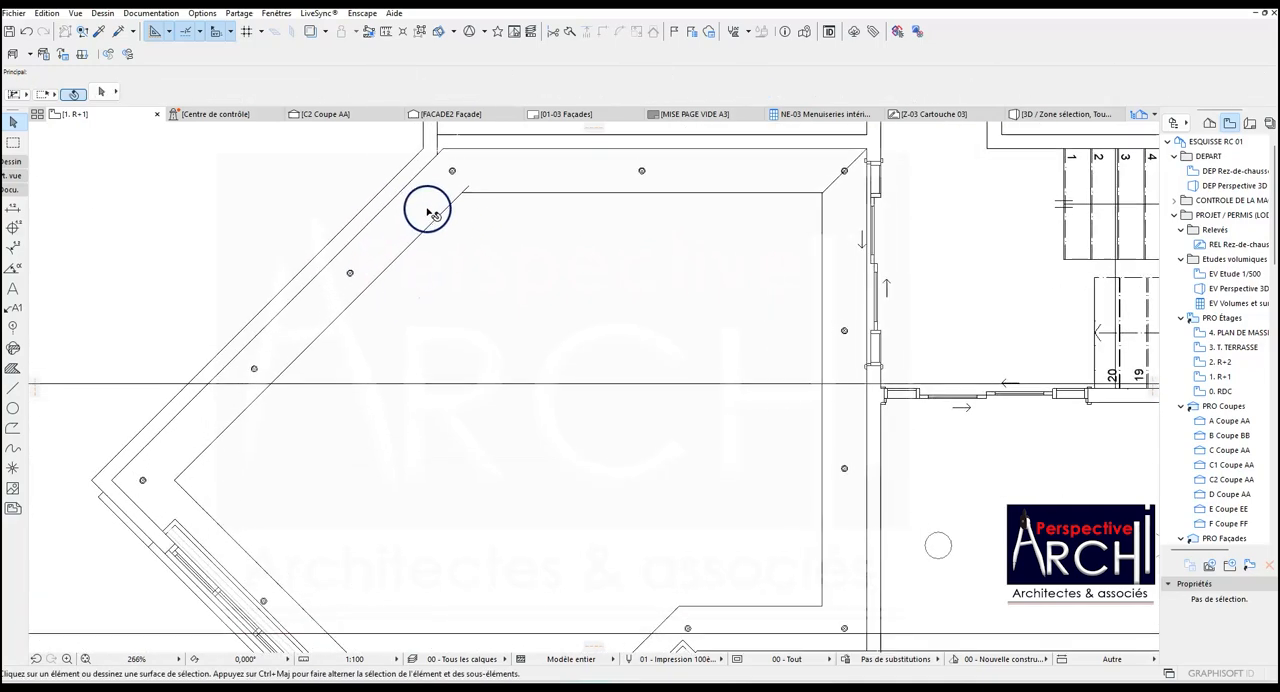
pyautogui.scroll(-4, 446, 210)
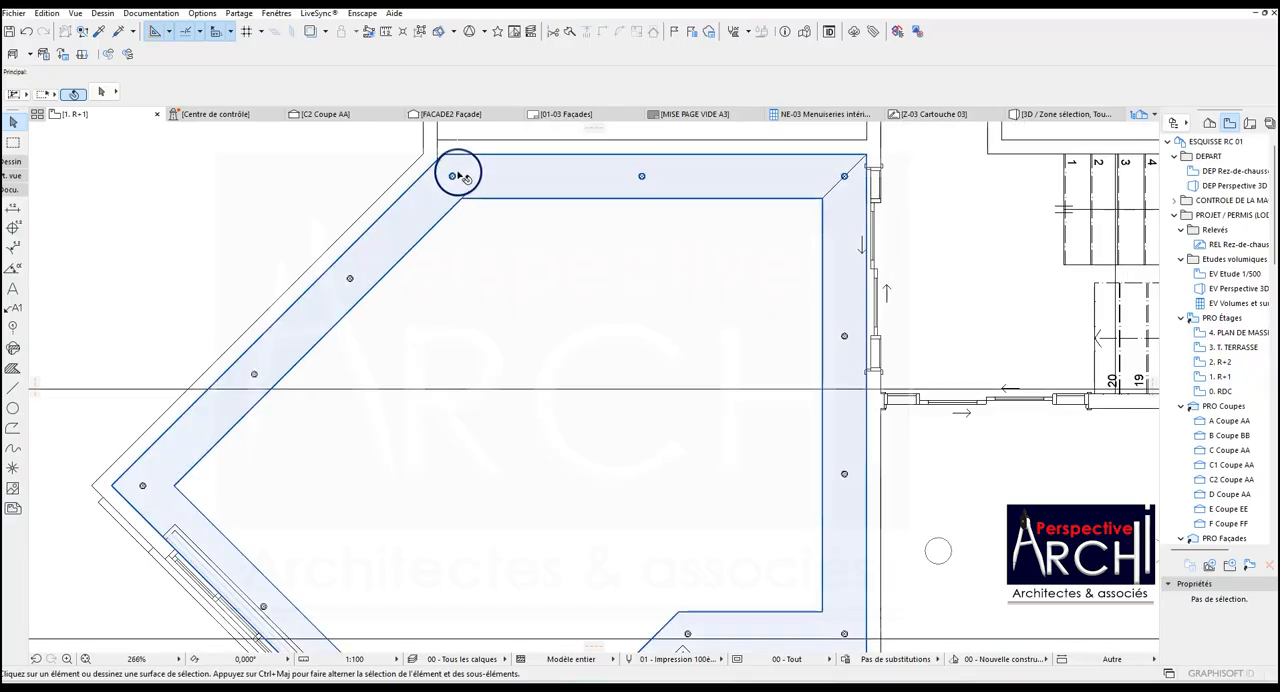
pyautogui.scroll(-3, 452, 177)
pyautogui.scroll(3, 417, 249)
pyautogui.scroll(-3, 500, 250)
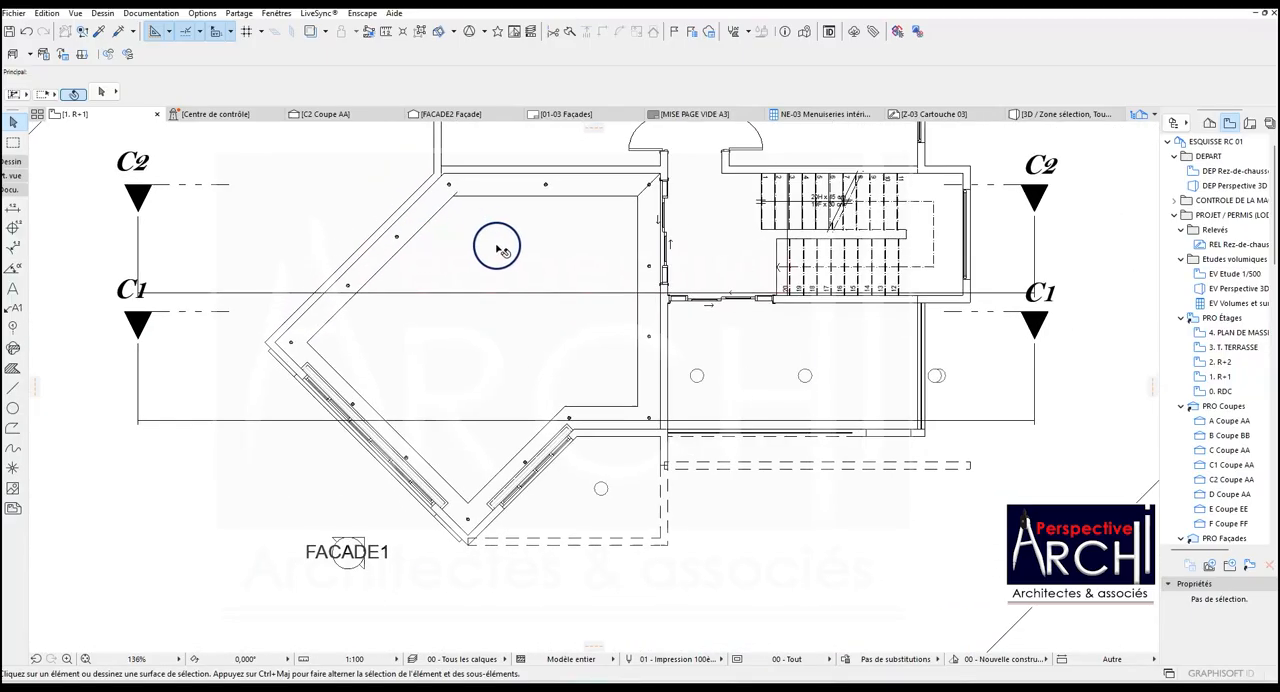
pyautogui.click(12, 408)
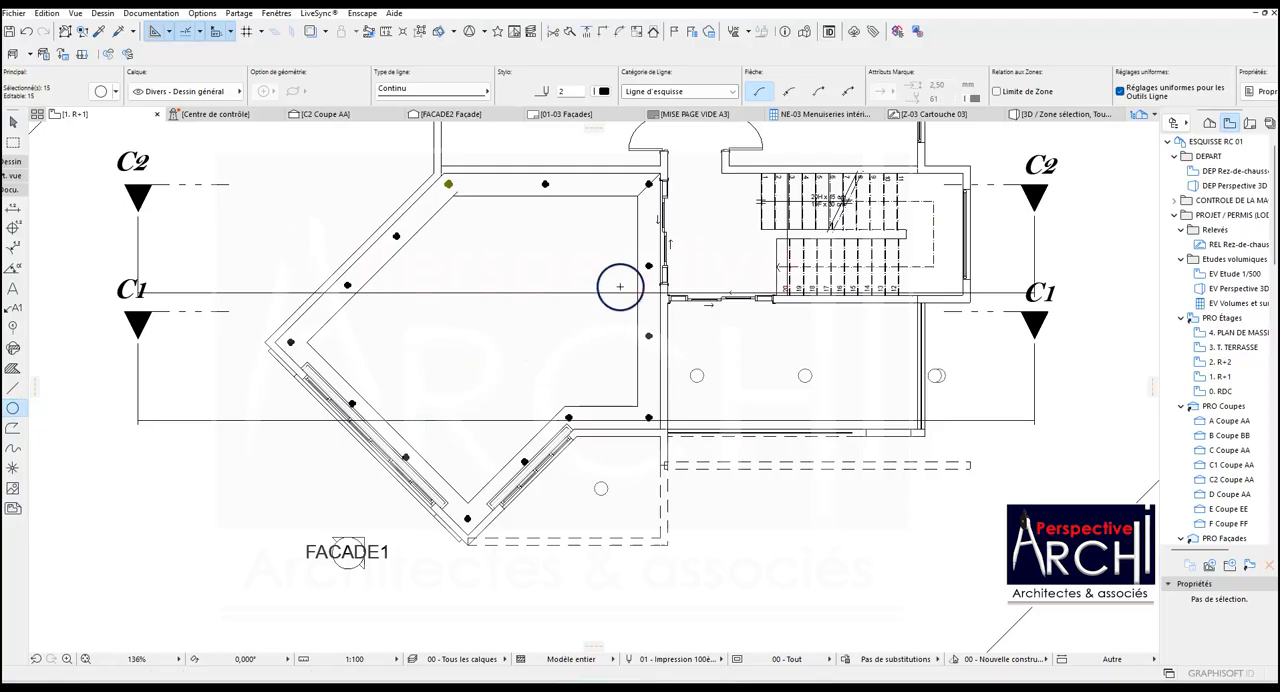
pyautogui.scroll(5, 637, 243)
pyautogui.scroll(-2, 637, 249)
pyautogui.scroll(3, 628, 280)
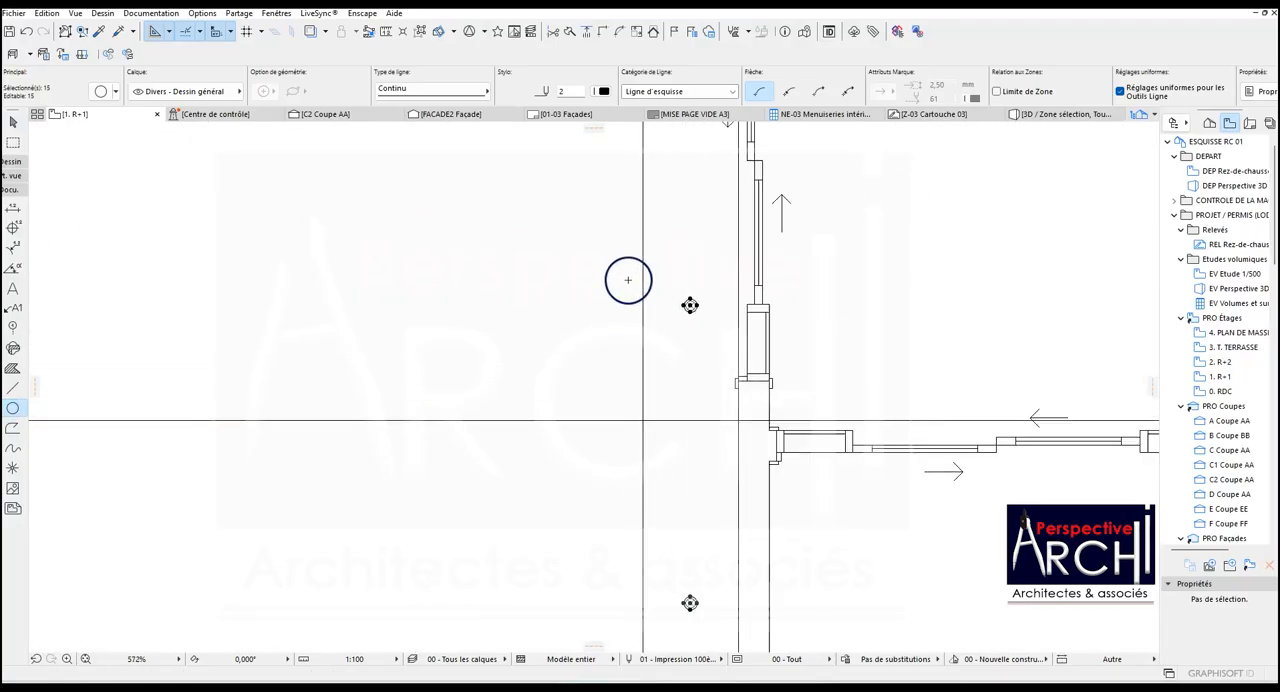
pyautogui.scroll(2, 628, 280)
pyautogui.scroll(-4, 645, 290)
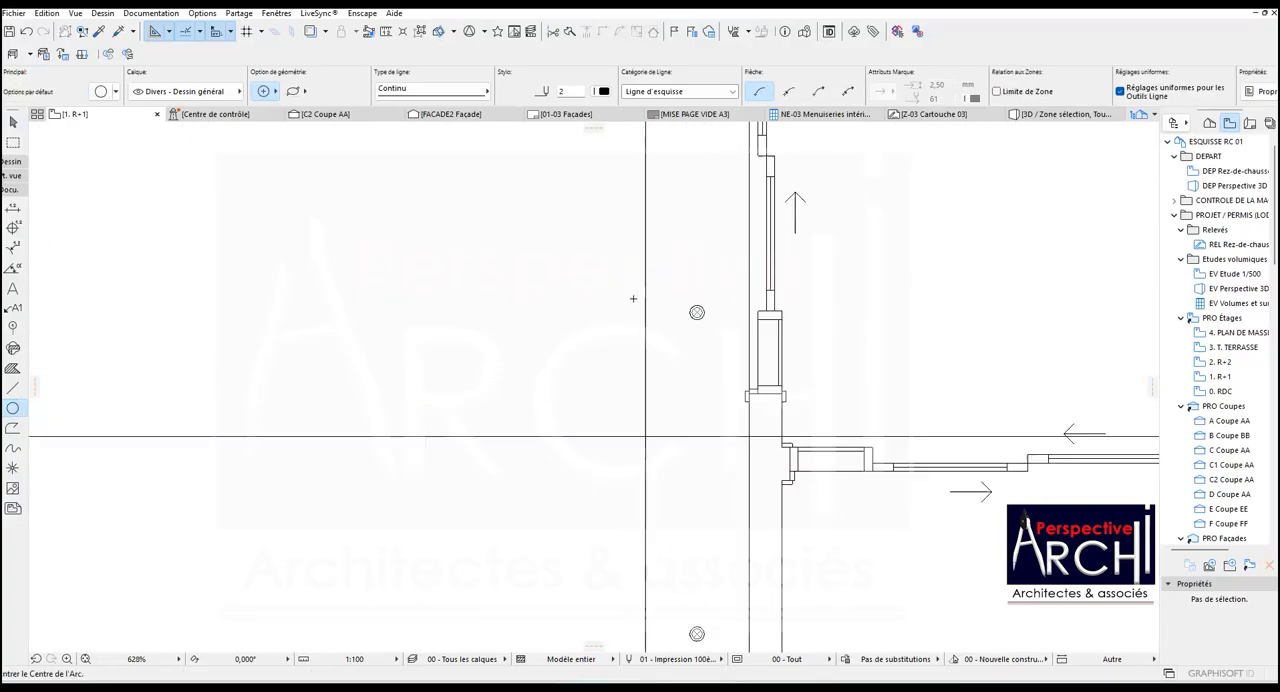
# Select the perimeter ceiling slab to examine its circular opening around the upper-right corner lamp, and deselect it.
pyautogui.keyDown('shift'); pyautogui.click(684, 287); pyautogui.keyUp('shift')
pyautogui.scroll(-4, 689, 287)
pyautogui.scroll(4, 597, 289)
pyautogui.scroll(3, 686, 206)
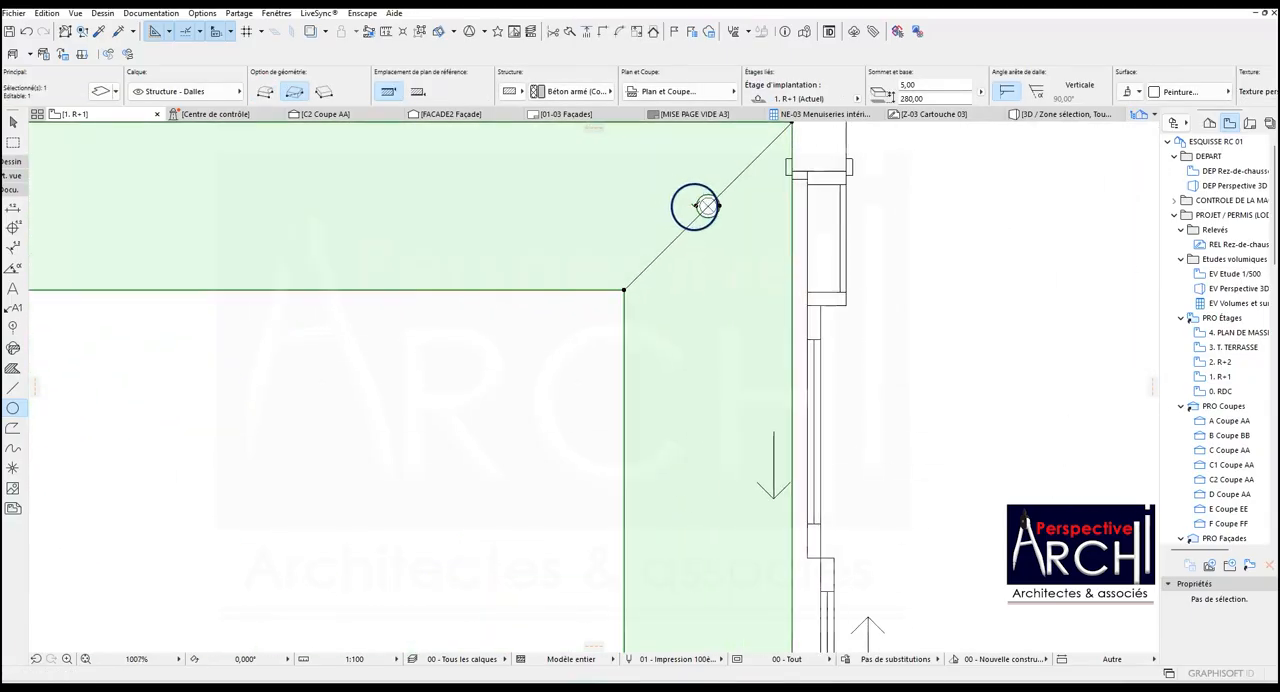
pyautogui.scroll(-4, 690, 206)
pyautogui.press('Escape')
pyautogui.scroll(-3, 546, 228)
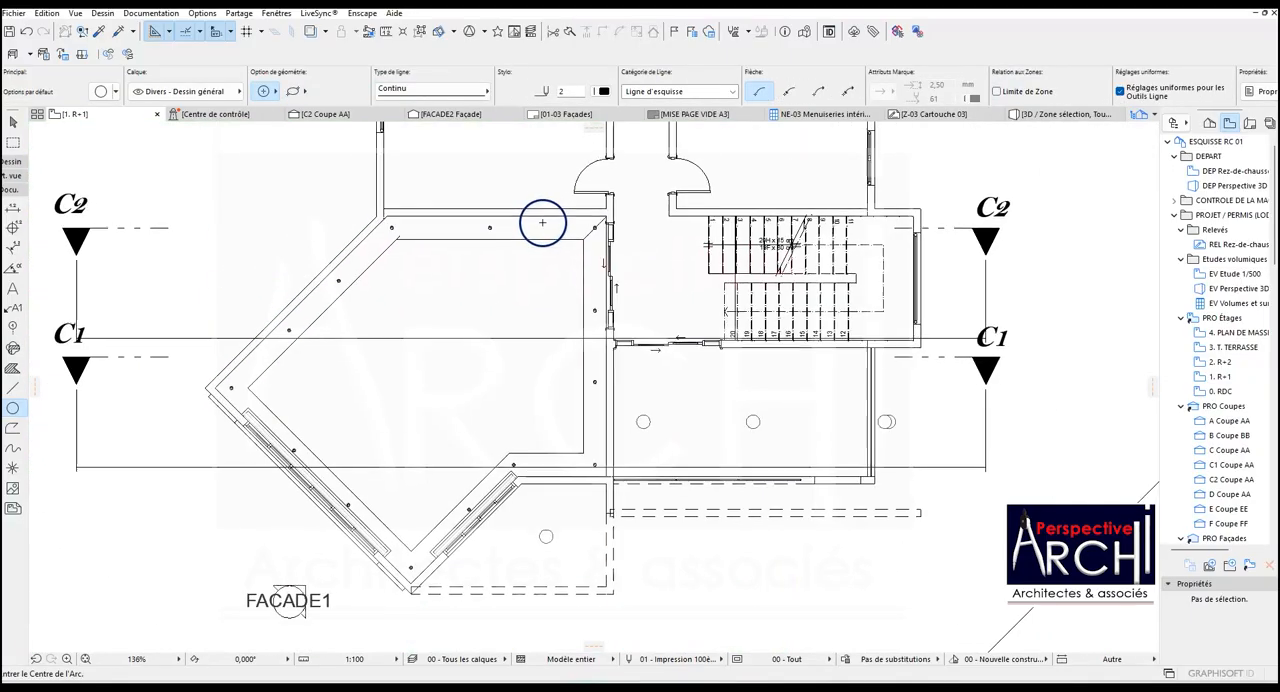
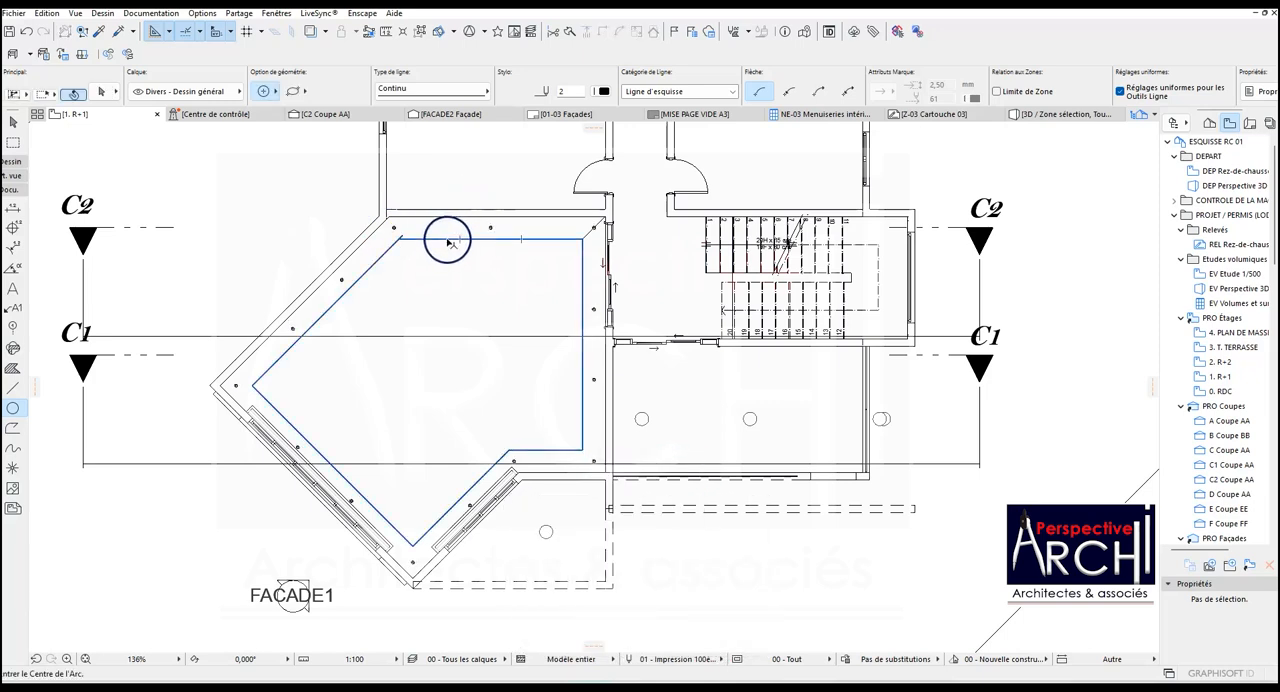
# Select the perimeter ceiling slab and cut a circular opening in it around the upper spotlight of the upper-left diagonal band.
pyautogui.press('Escape')
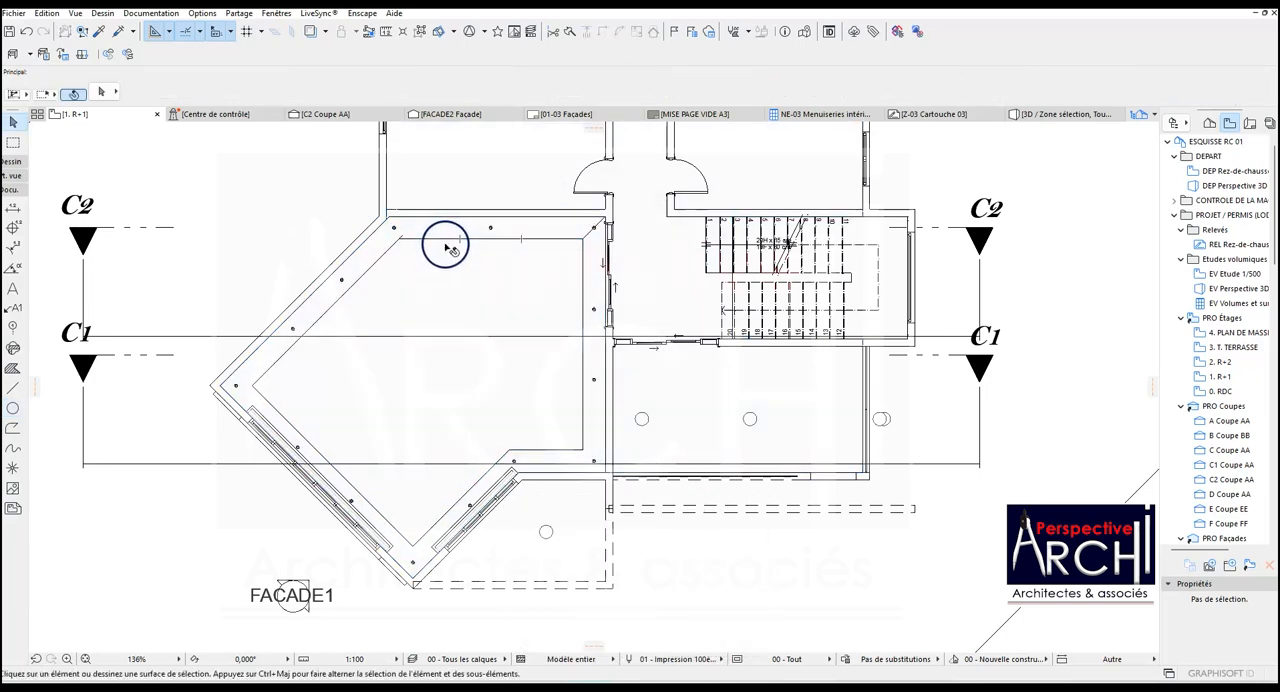
pyautogui.click(444, 242)
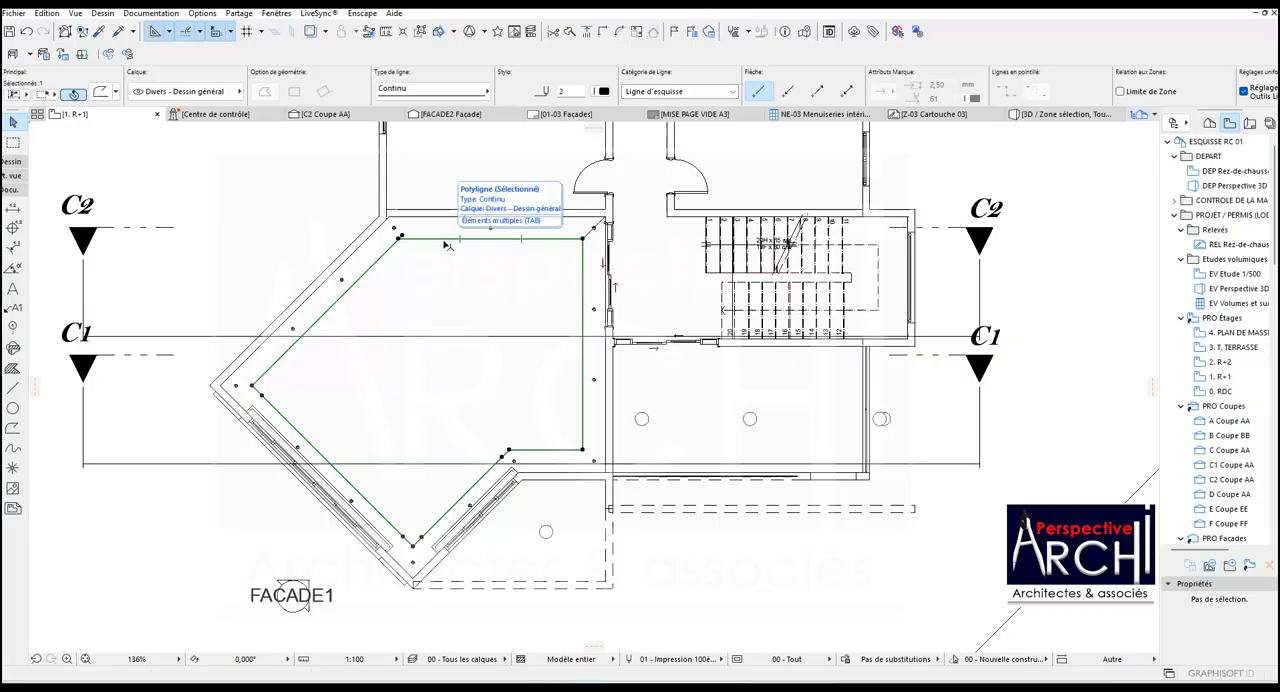
pyautogui.press('Escape')
pyautogui.scroll(2, 425, 296)
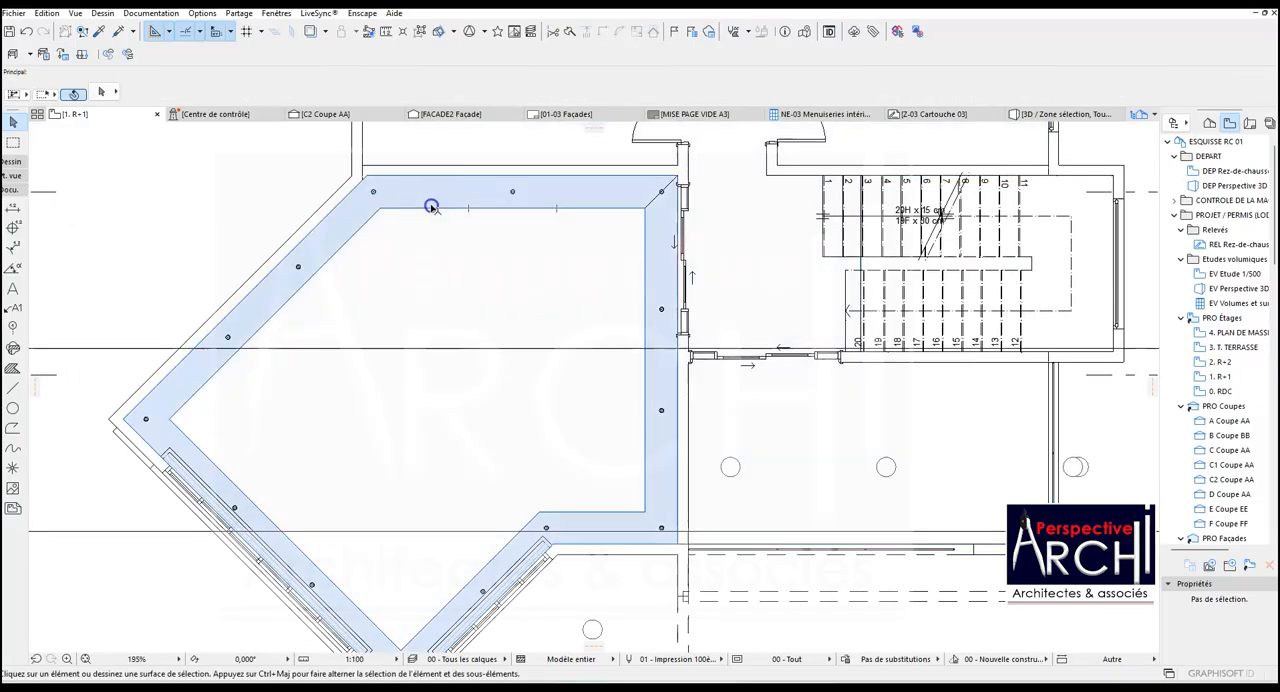
pyautogui.click(431, 206)
pyautogui.click(380, 208)
pyautogui.scroll(5, 321, 264)
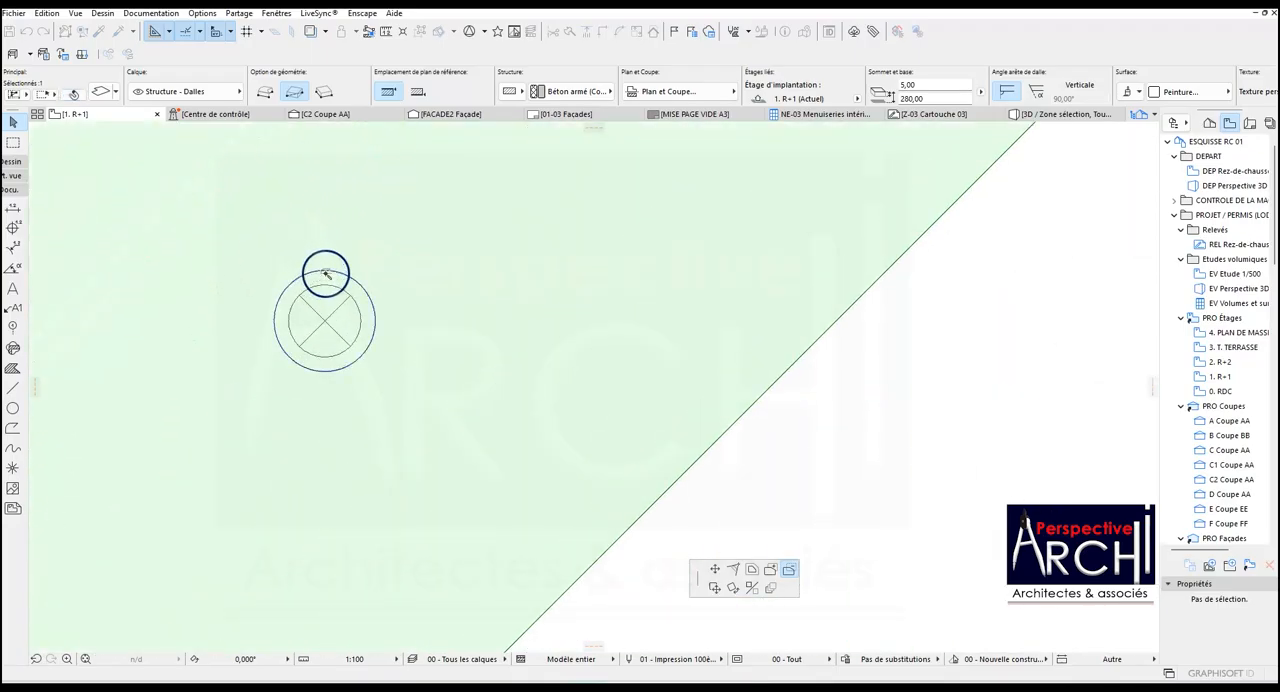
pyautogui.scroll(-5, 385, 285)
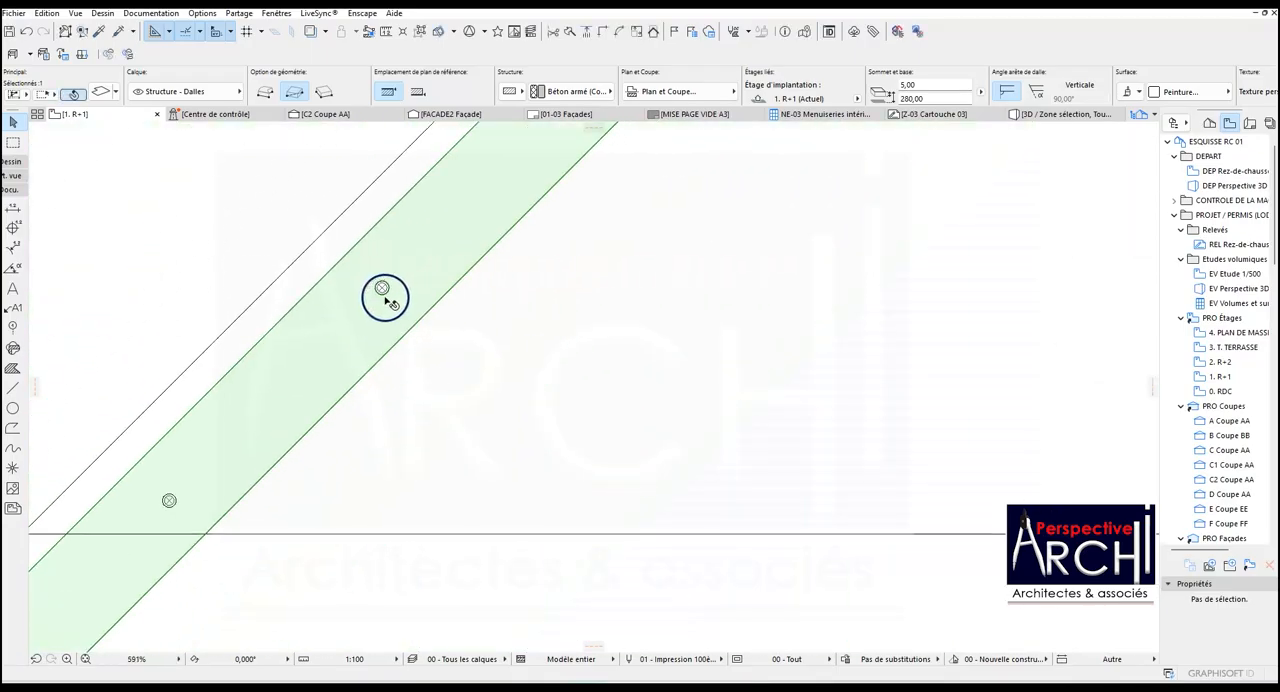
# Cut circular openings in the slab around the lower spotlight of the upper-left diagonal band and the one in the far-left corner.
pyautogui.scroll(-2, 375, 320)
pyautogui.click(476, 241)
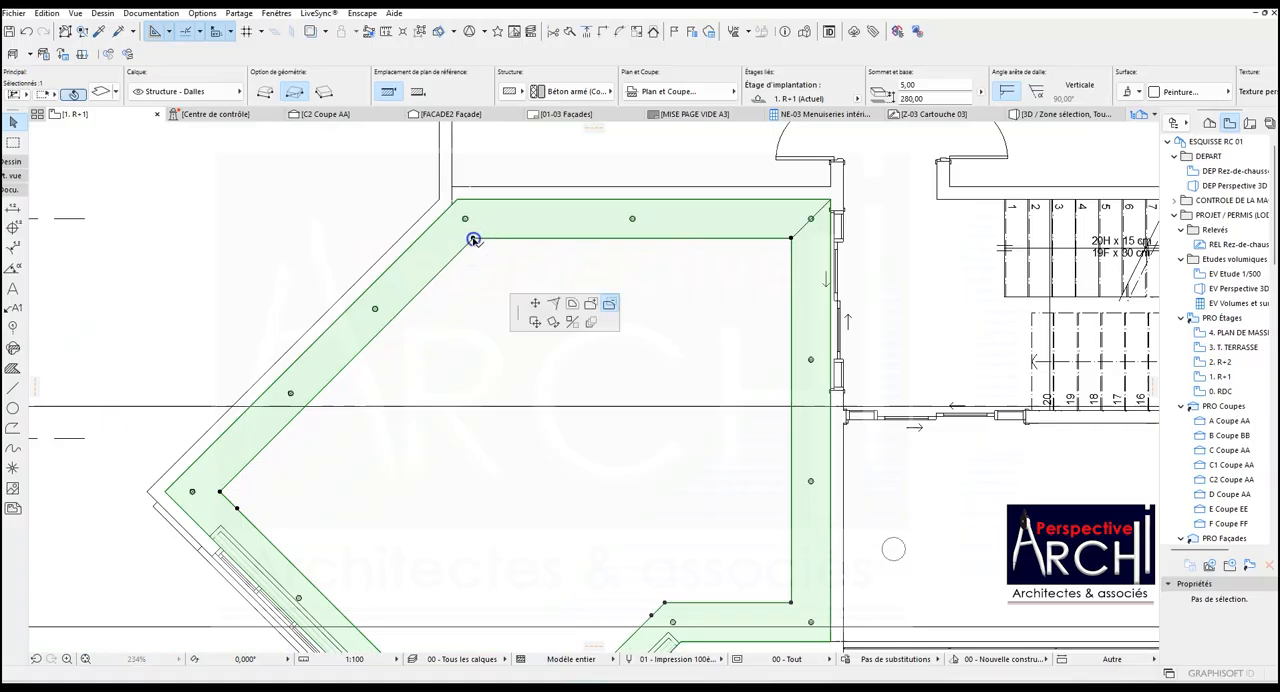
pyautogui.scroll(5, 283, 390)
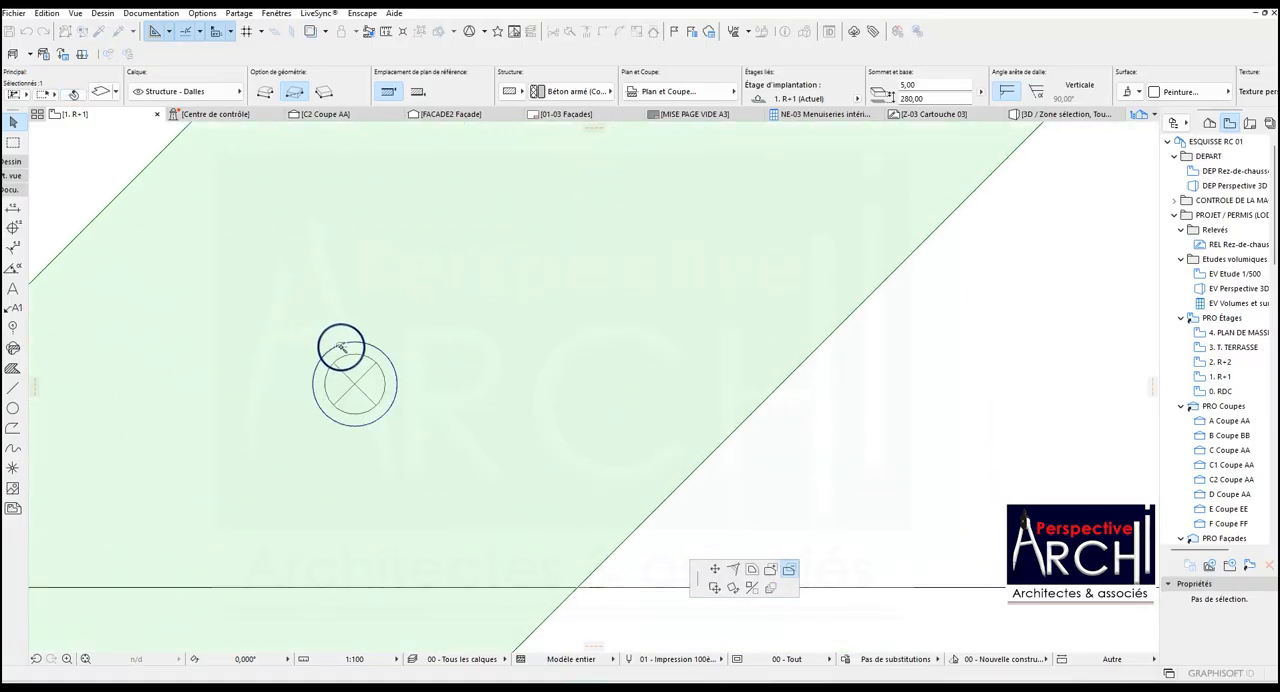
pyautogui.scroll(-5, 420, 306)
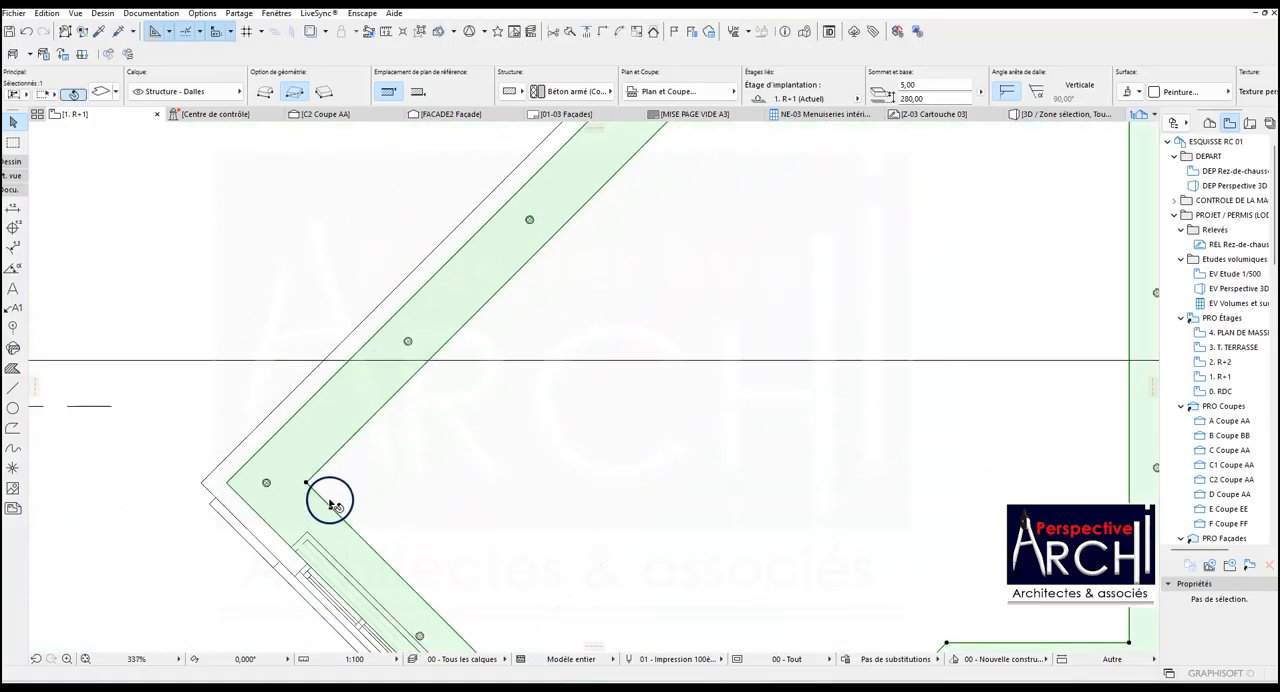
pyautogui.click(330, 509)
pyautogui.scroll(5, 271, 493)
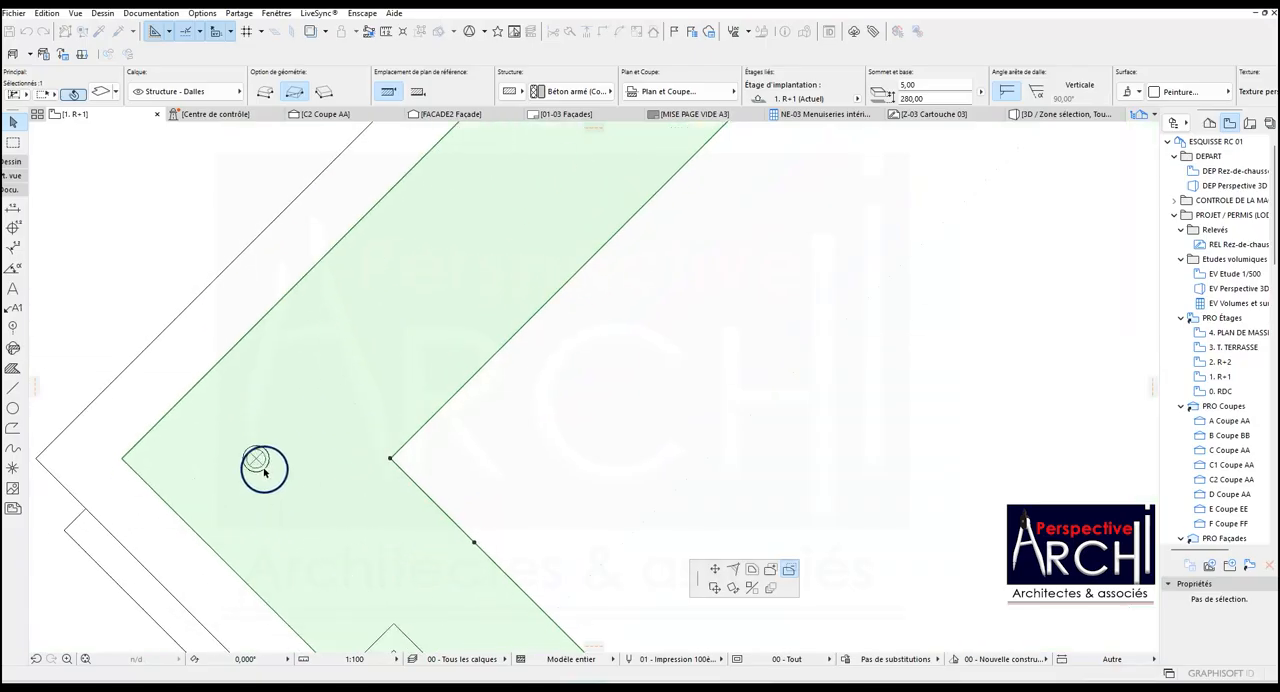
pyautogui.click(263, 448)
pyautogui.scroll(-5, 284, 396)
pyautogui.scroll(-4, 305, 381)
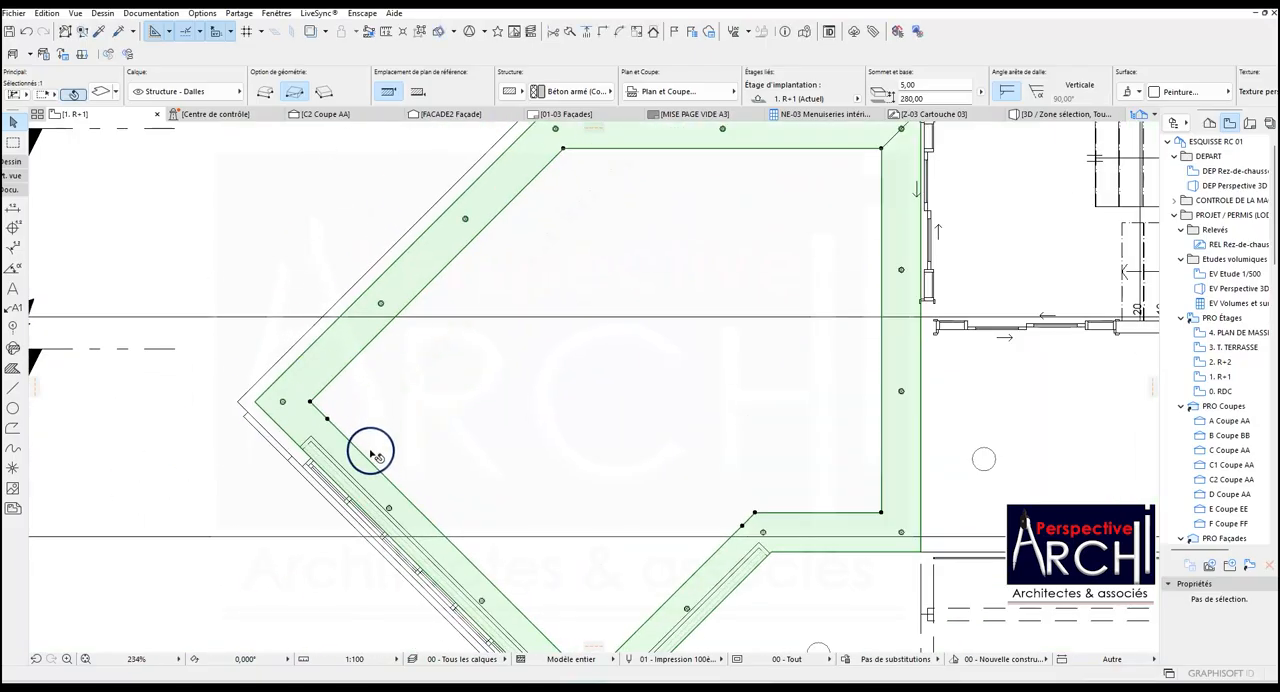
# Cut circular openings in the slab around the two spotlights along the lower-left diagonal band.
pyautogui.click(331, 423)
pyautogui.scroll(8, 350, 457)
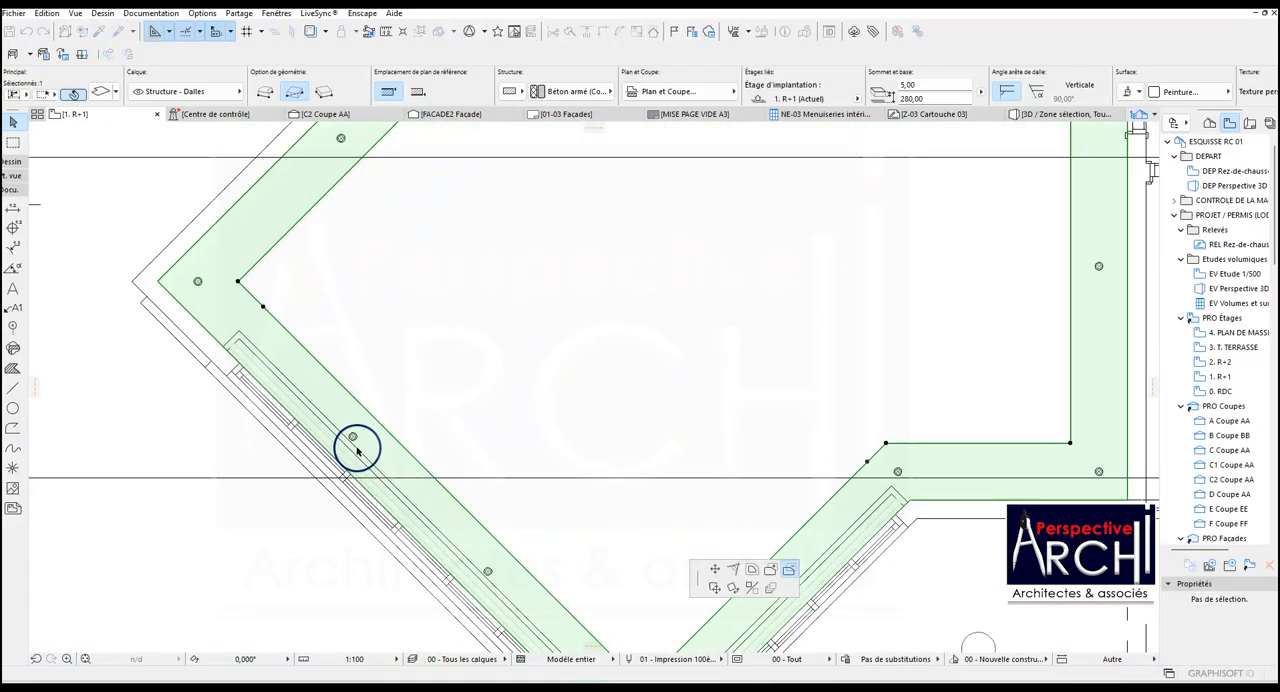
pyautogui.scroll(-8, 367, 372)
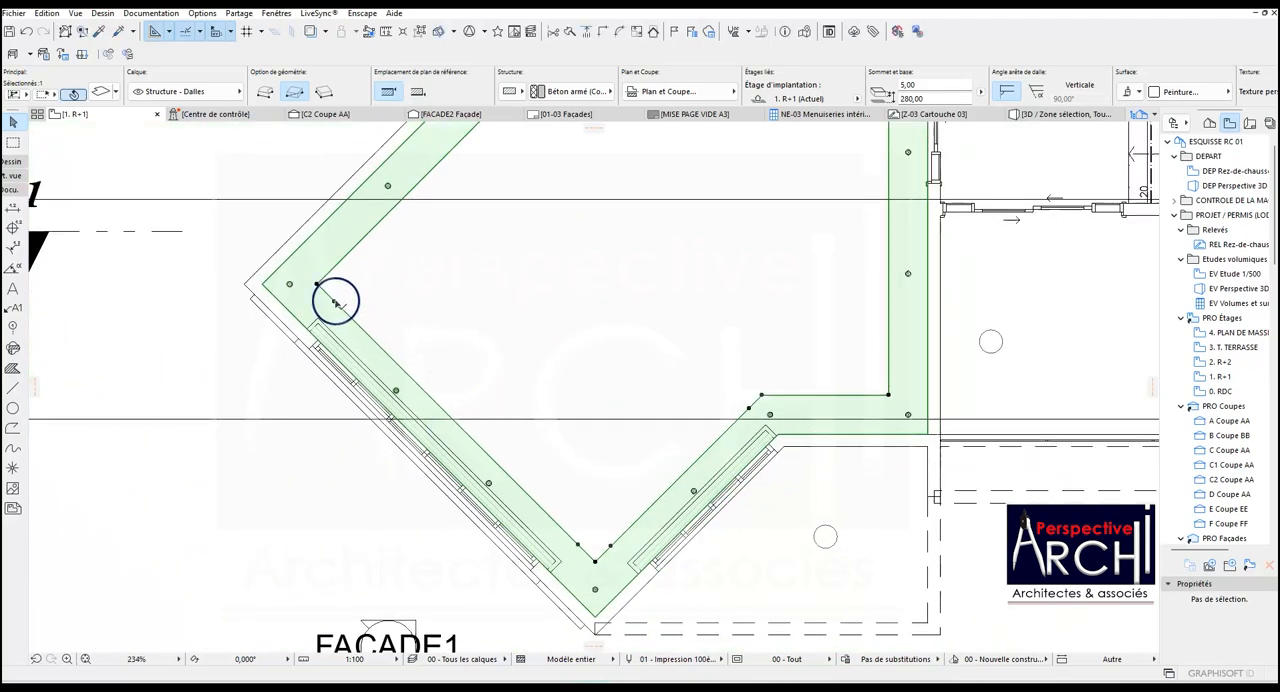
pyautogui.click(337, 302)
pyautogui.scroll(6, 400, 406)
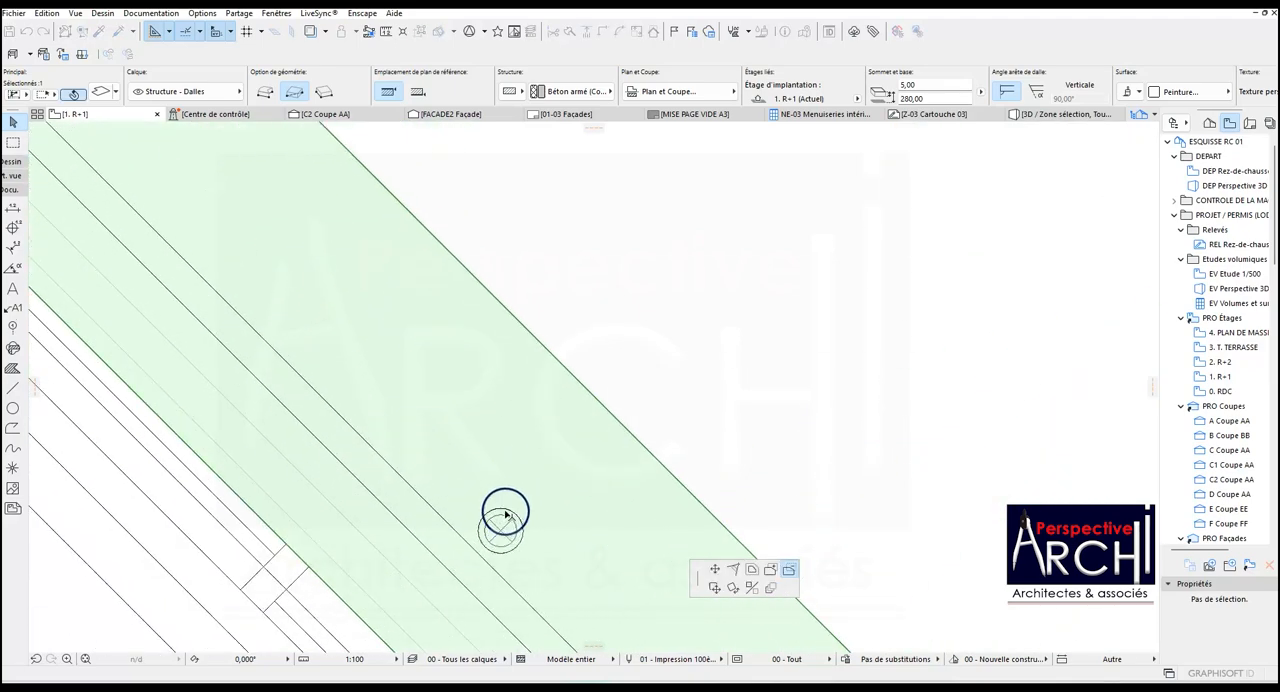
pyautogui.scroll(3, 505, 515)
pyautogui.scroll(-8, 521, 515)
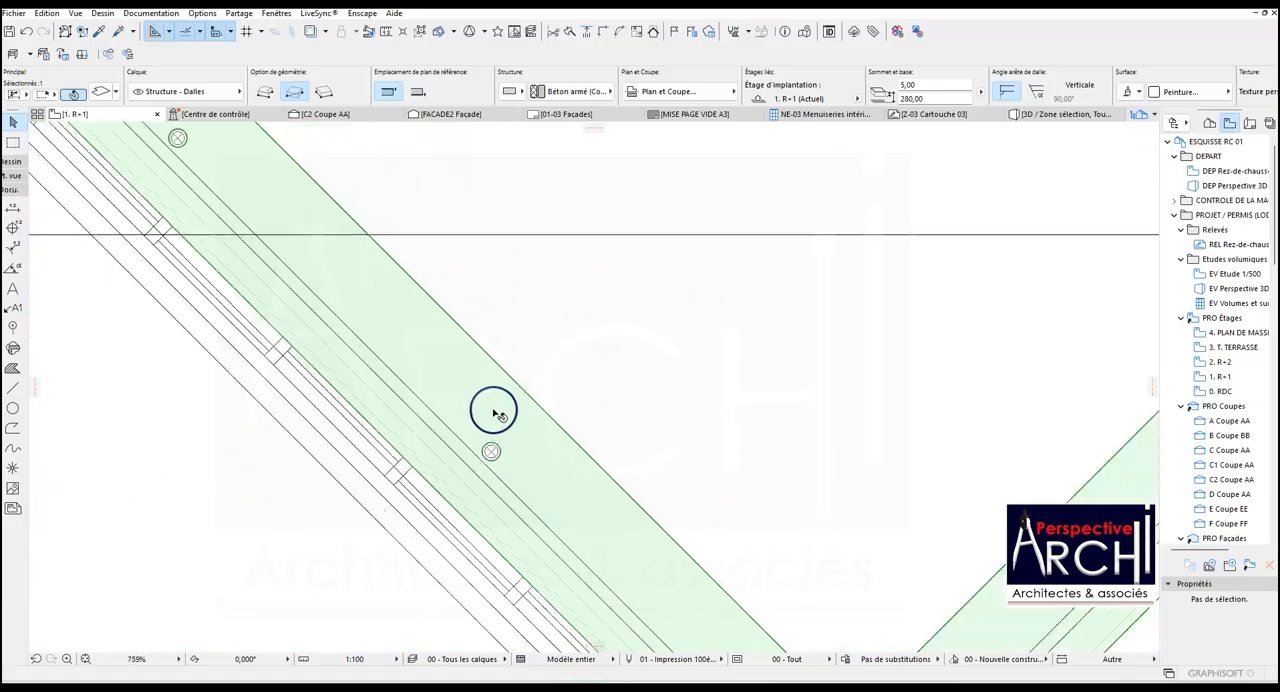
# Cut circular openings in the slab around the spotlight in the bottom corner and the one on the short lower-right diagonal band.
pyautogui.click(607, 507)
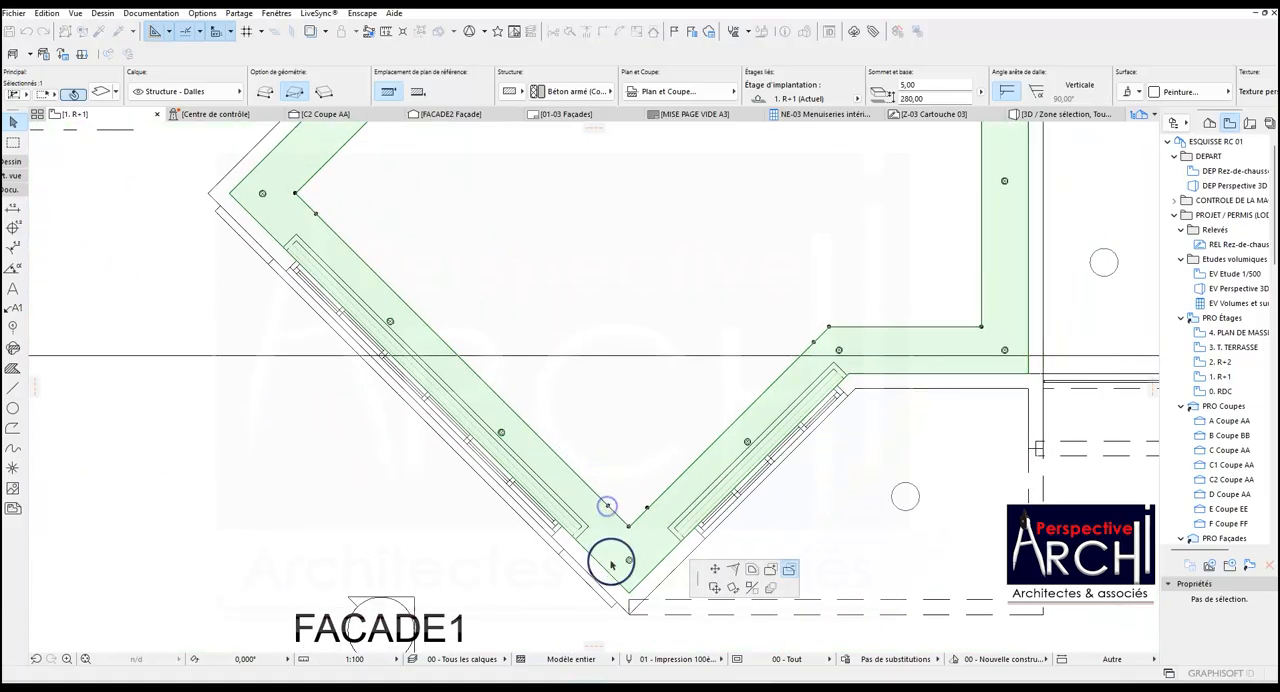
pyautogui.scroll(5, 608, 517)
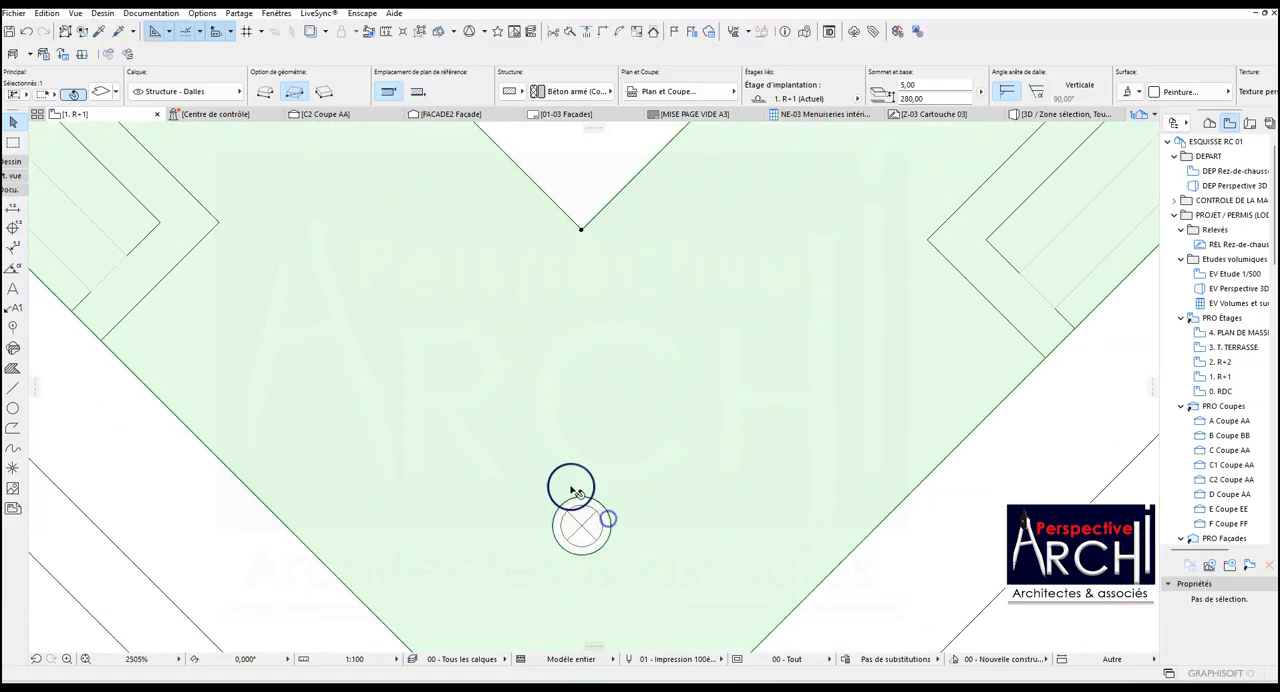
pyautogui.scroll(-6, 480, 525)
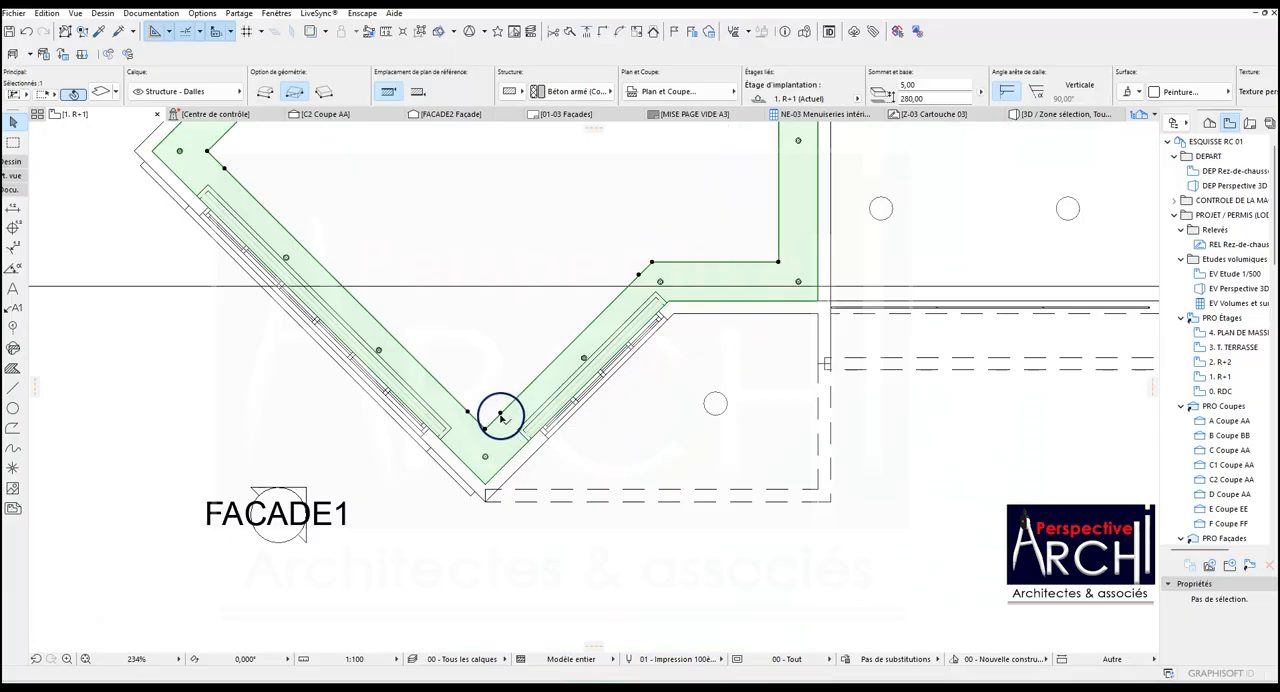
pyautogui.click(500, 414)
pyautogui.scroll(5, 597, 368)
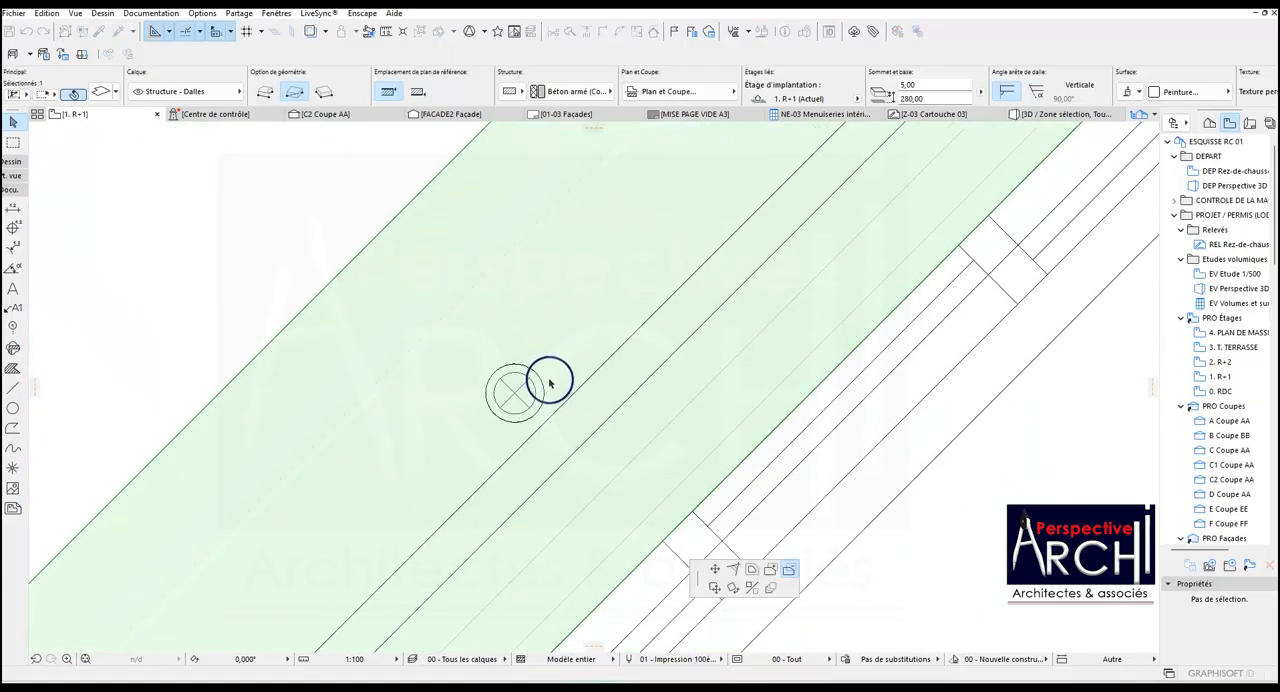
pyautogui.scroll(-5, 543, 380)
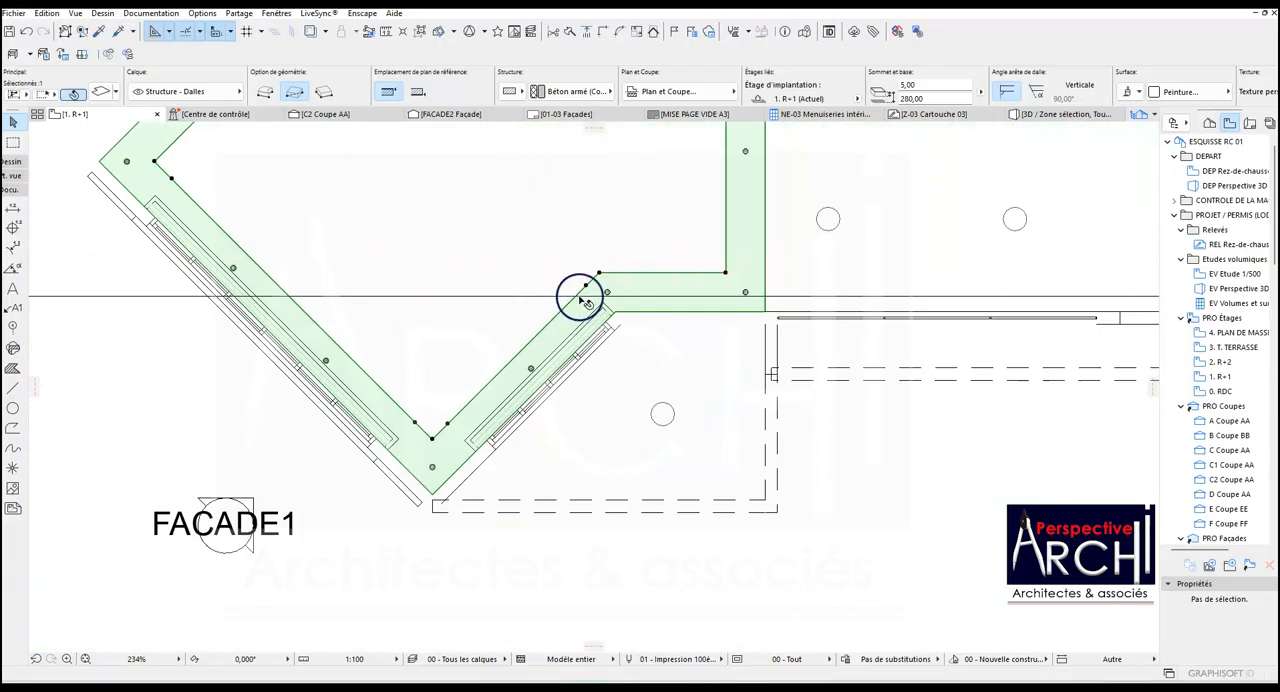
# Cut circular openings in the slab around the spotlights at both ends of the short horizontal lower band.
pyautogui.scroll(2, 600, 278)
pyautogui.scroll(5, 603, 264)
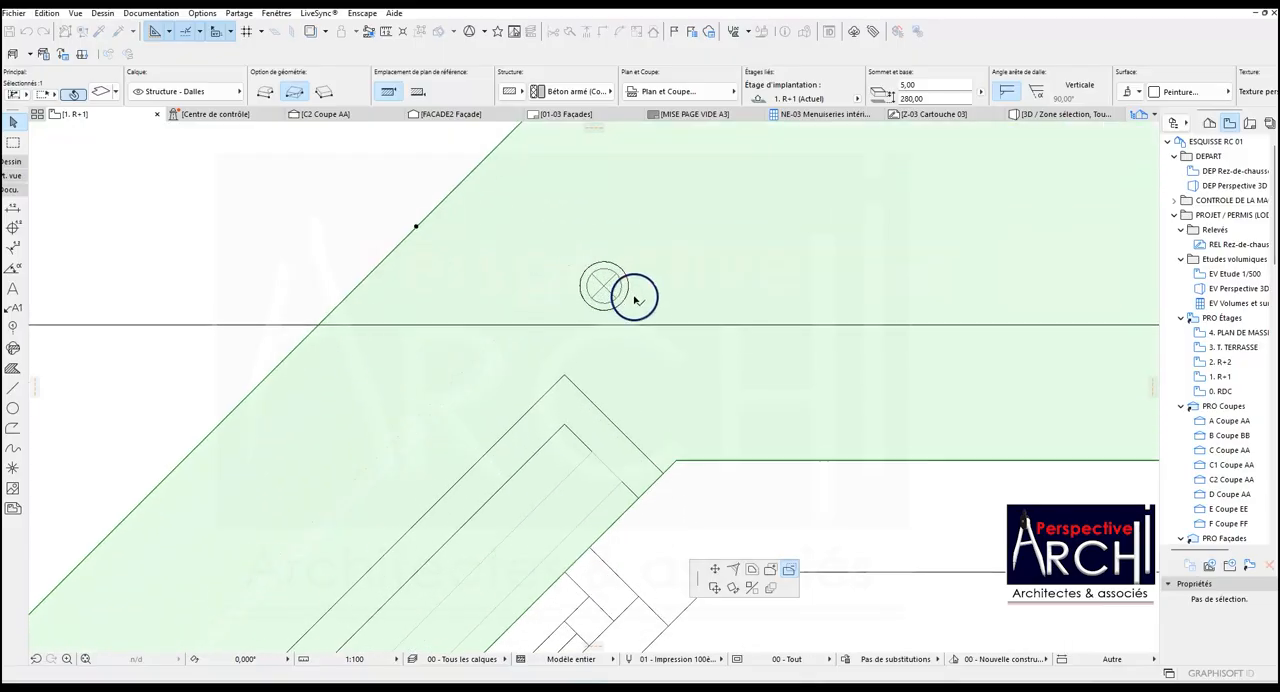
pyautogui.scroll(-5, 555, 313)
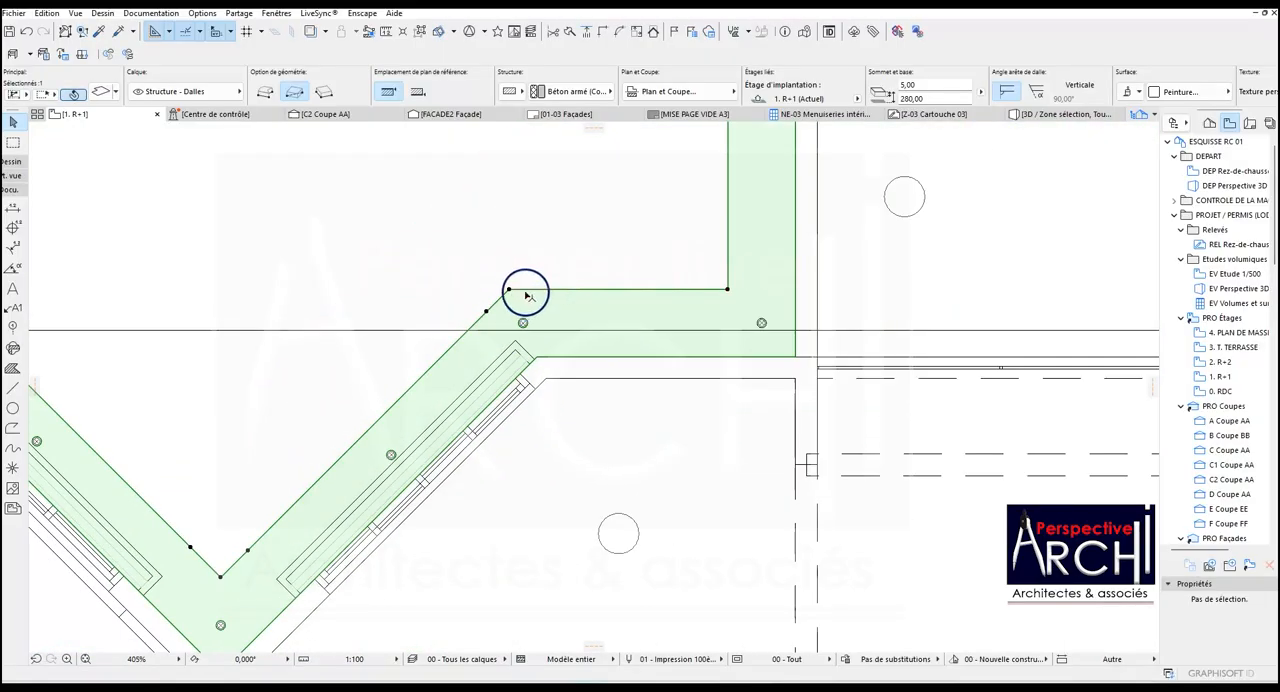
pyautogui.click(509, 291)
pyautogui.scroll(5, 777, 314)
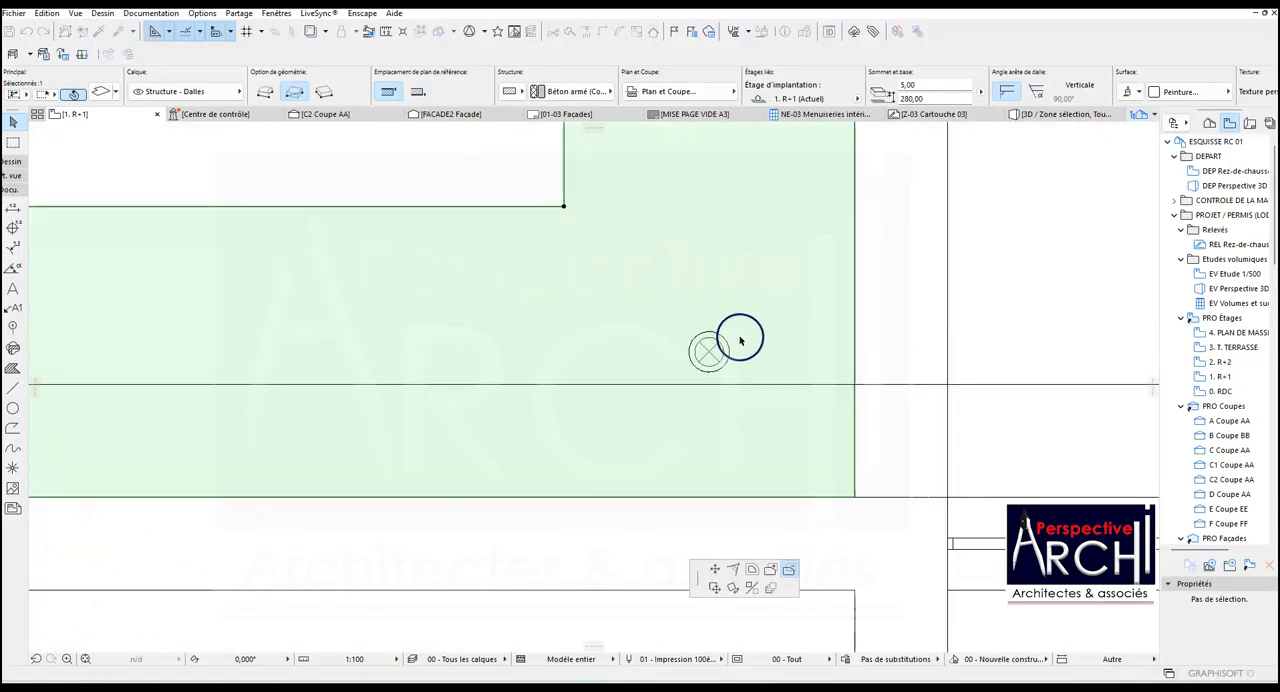
pyautogui.scroll(-6, 722, 343)
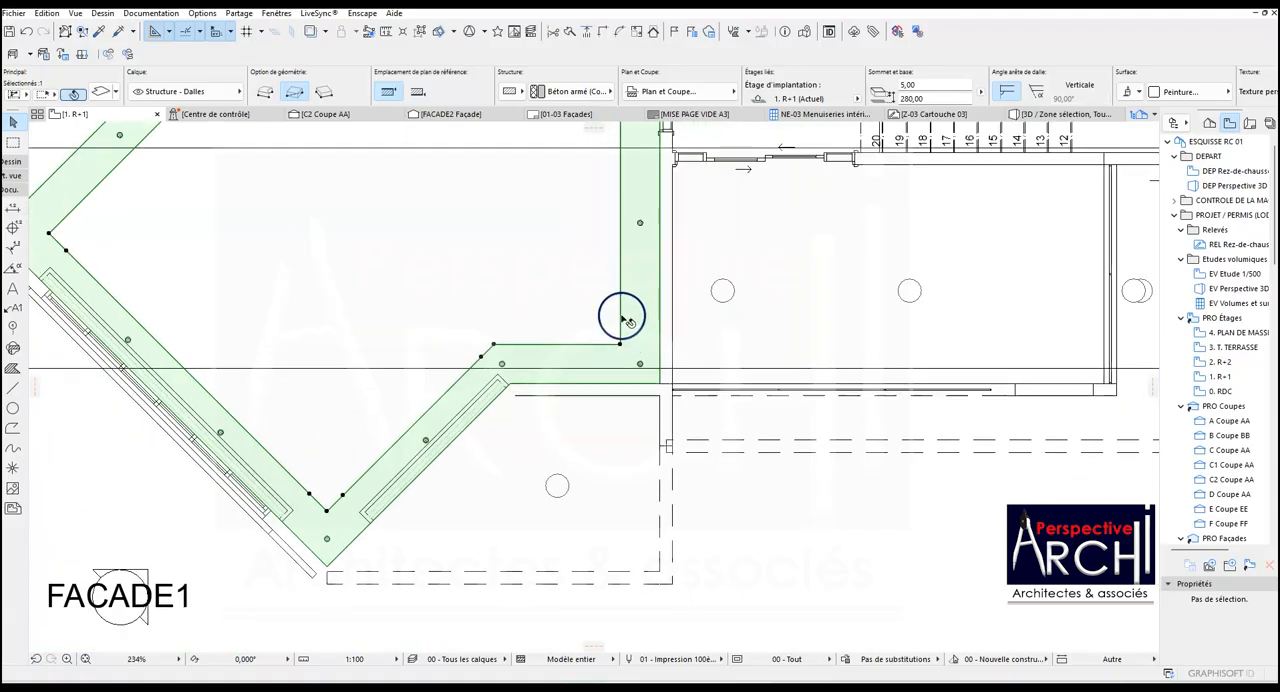
# Cut circular openings in the slab around the two intermediate spotlights of the vertical right-hand band.
pyautogui.click(621, 347)
pyautogui.scroll(5, 640, 300)
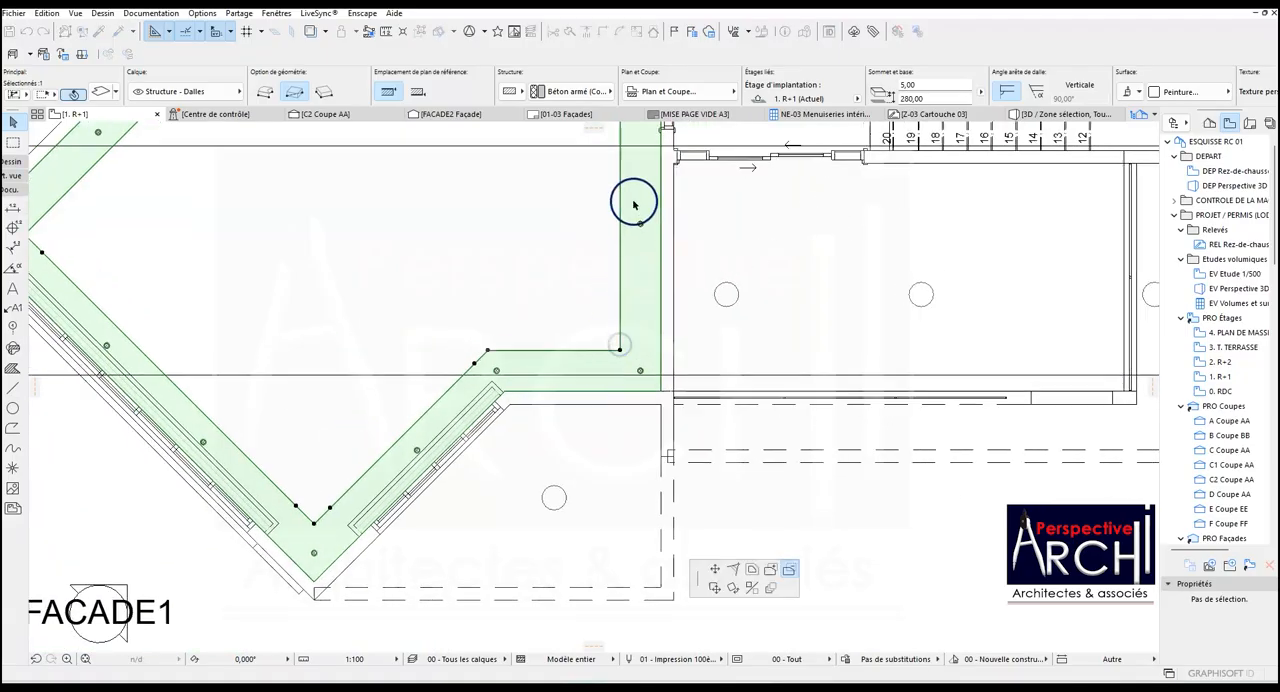
pyautogui.scroll(-5, 652, 328)
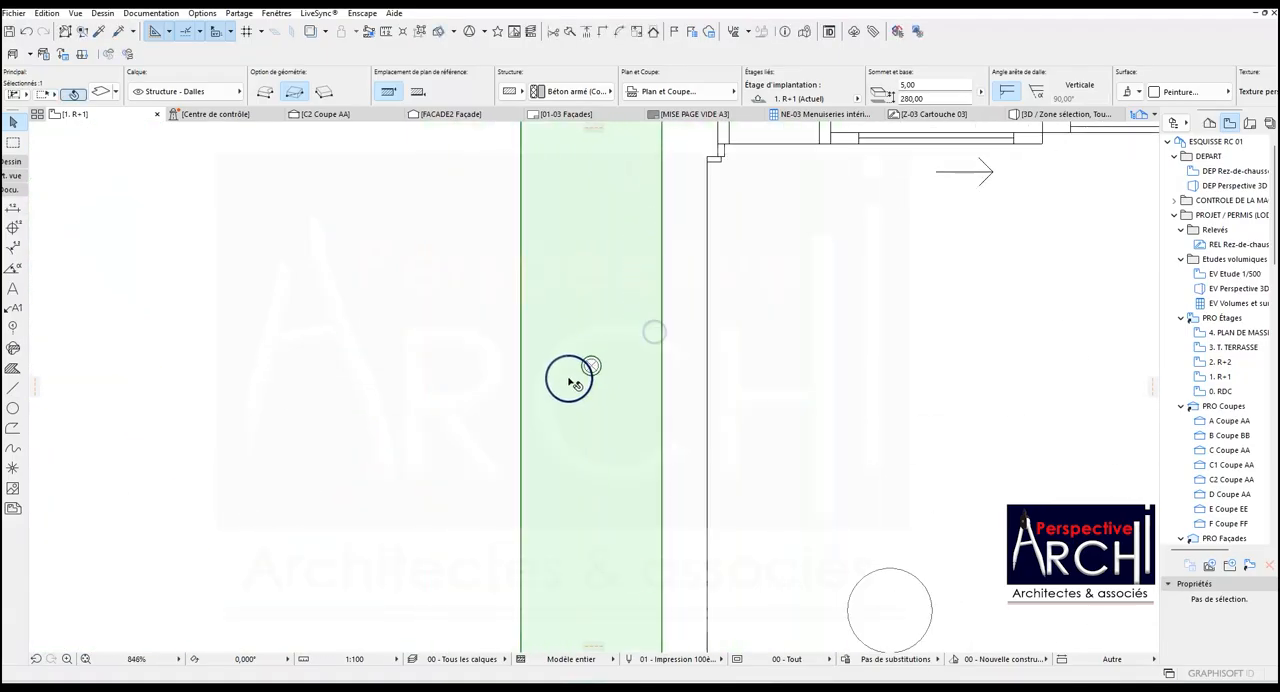
pyautogui.scroll(1, 562, 394)
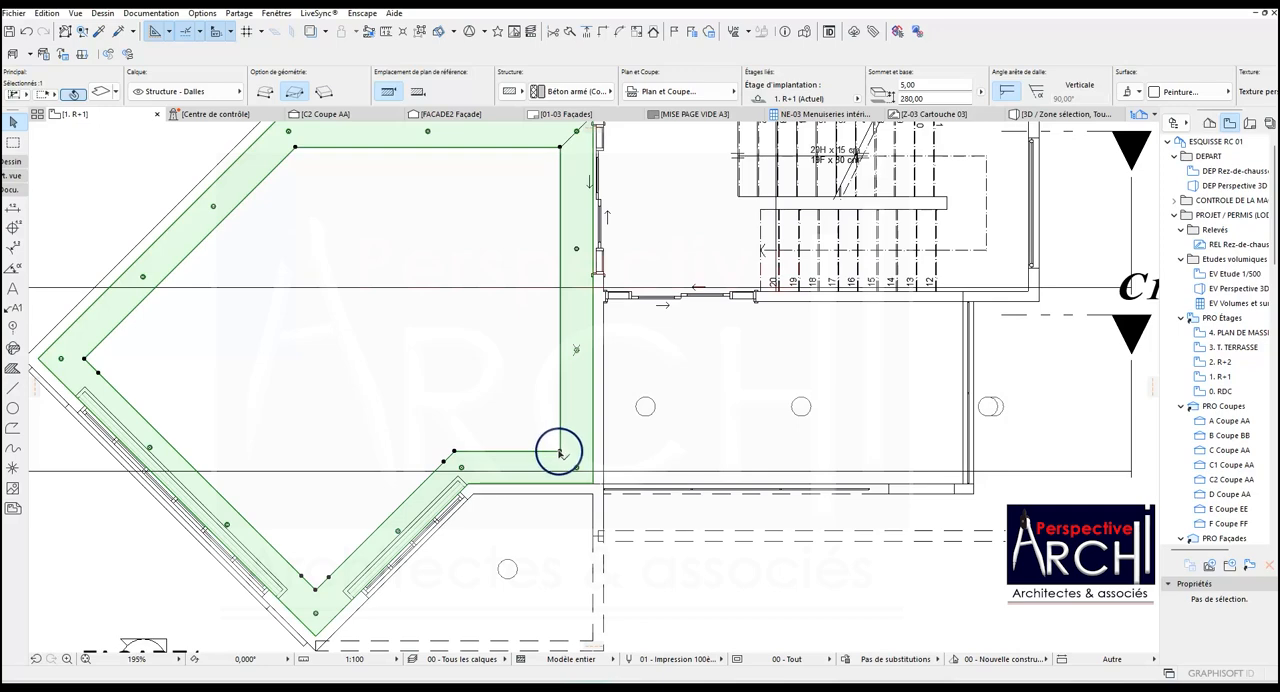
pyautogui.click(561, 453)
pyautogui.scroll(5, 526, 286)
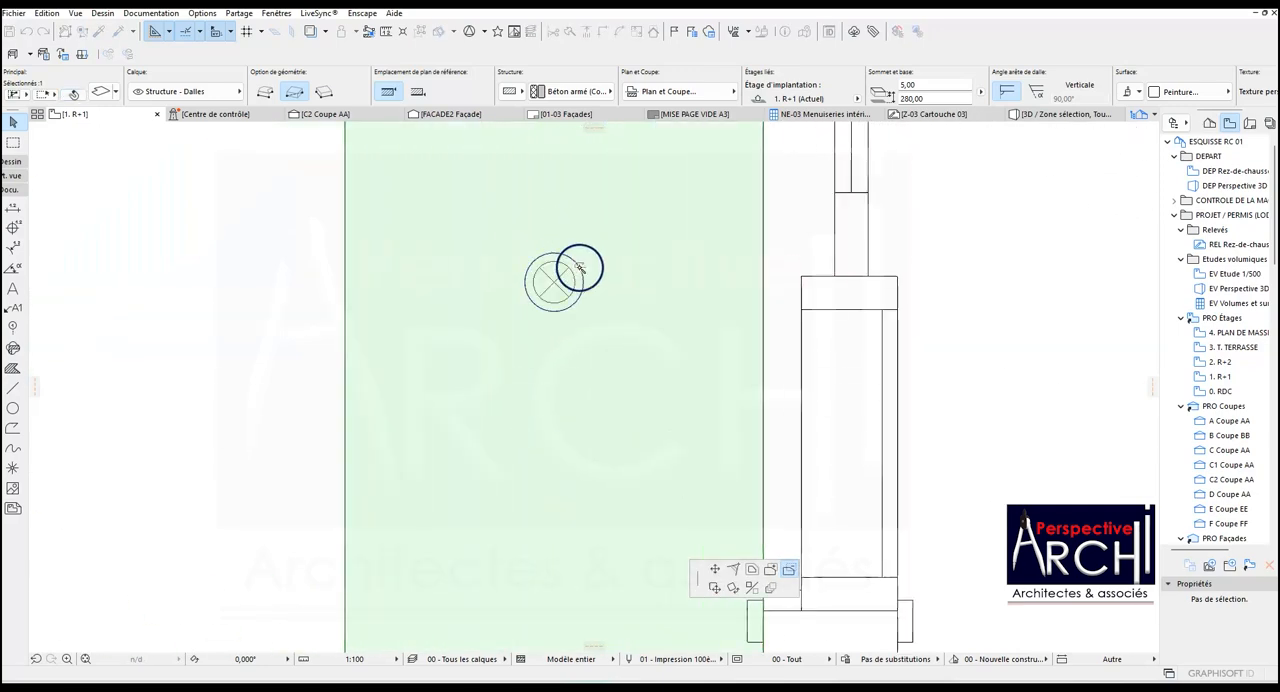
pyautogui.scroll(-6, 565, 300)
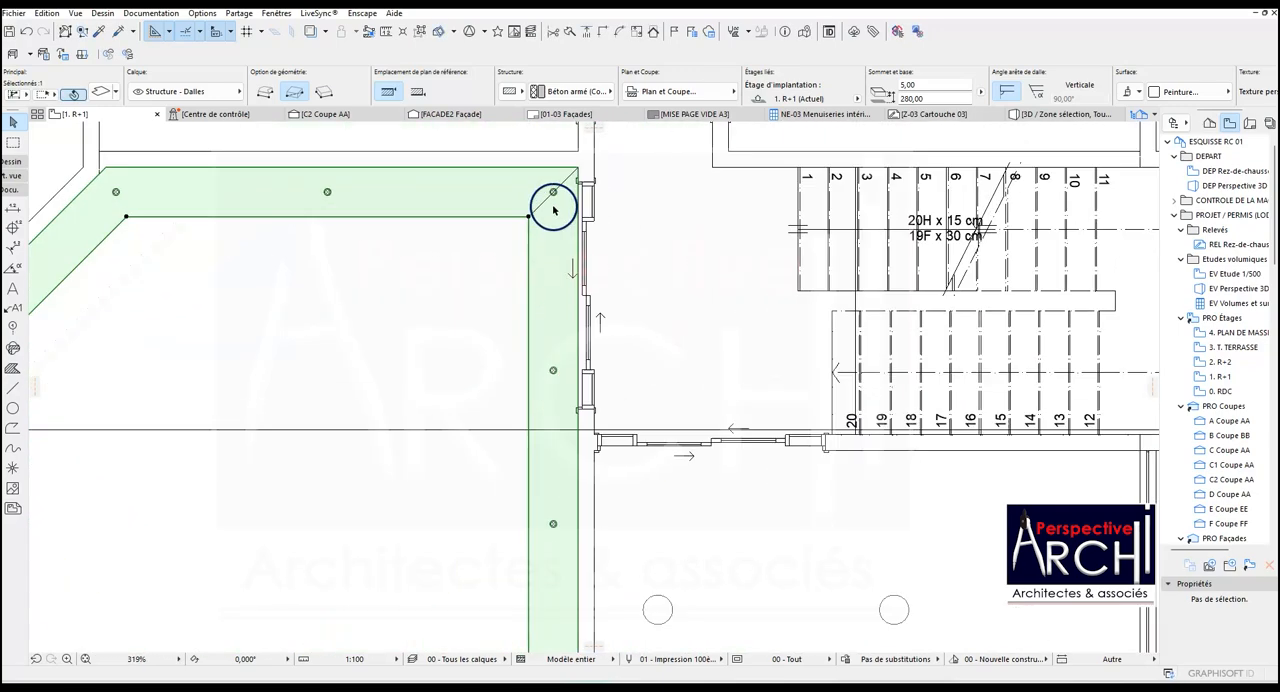
# Examine the slab's openings around the spotlights along the upper band and its corners.
pyautogui.scroll(1, 553, 209)
pyautogui.scroll(-4, 551, 196)
pyautogui.scroll(4, 486, 206)
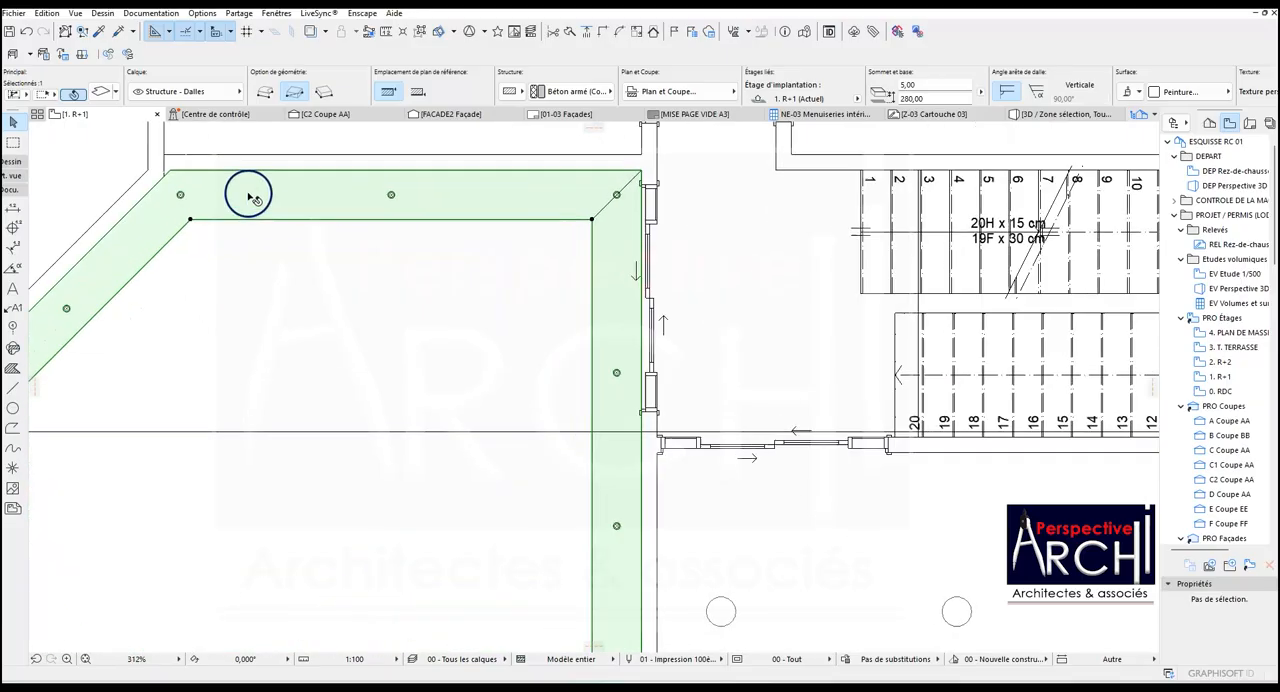
pyautogui.scroll(3, 163, 200)
pyautogui.scroll(-5, 194, 203)
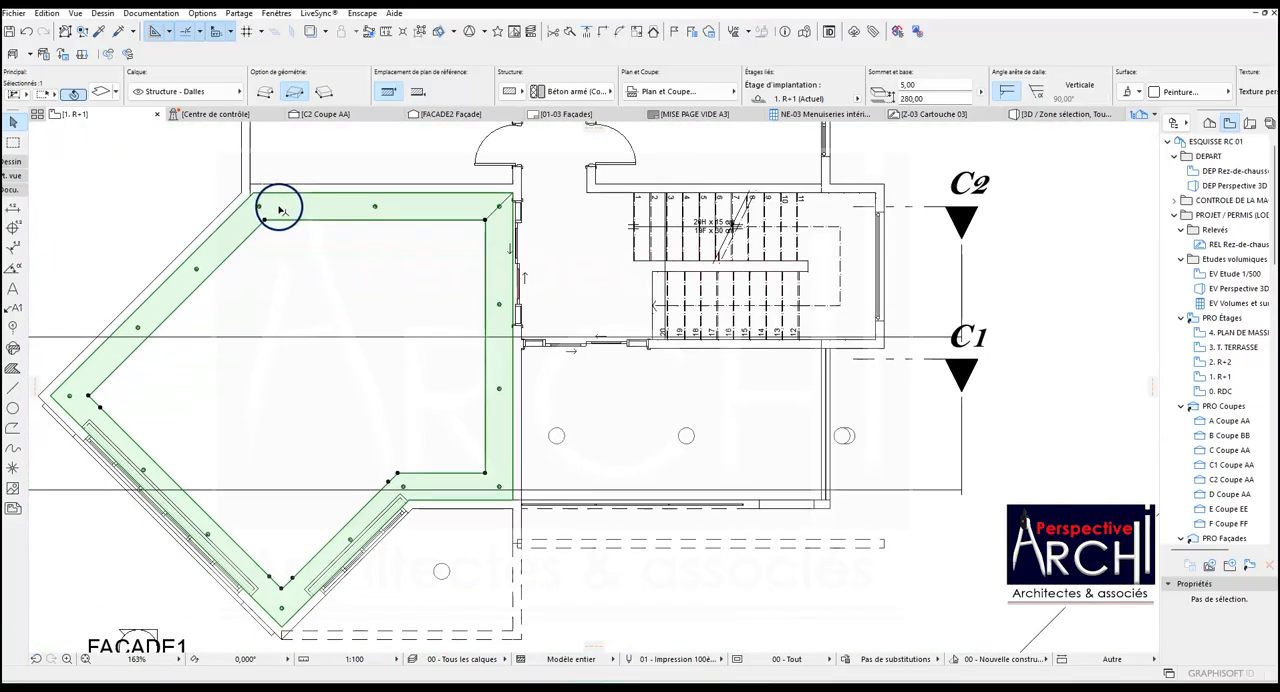
pyautogui.scroll(3, 229, 290)
pyautogui.scroll(-2, 240, 275)
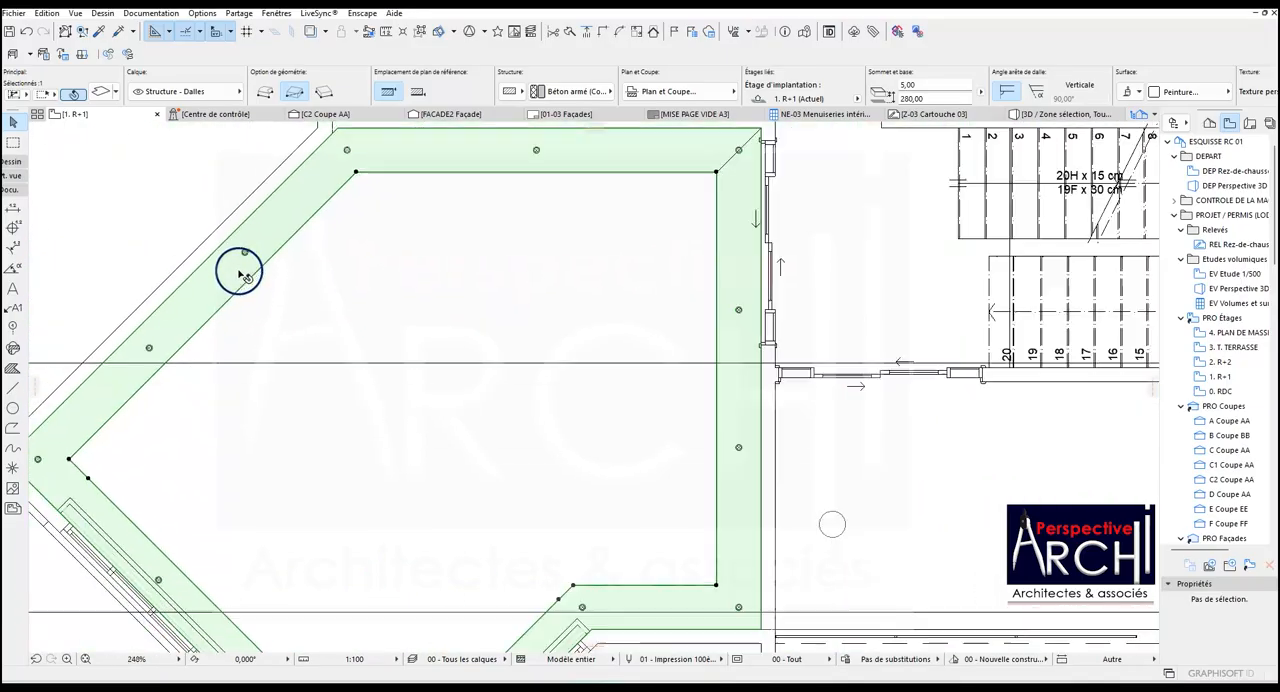
pyautogui.scroll(6, 343, 171)
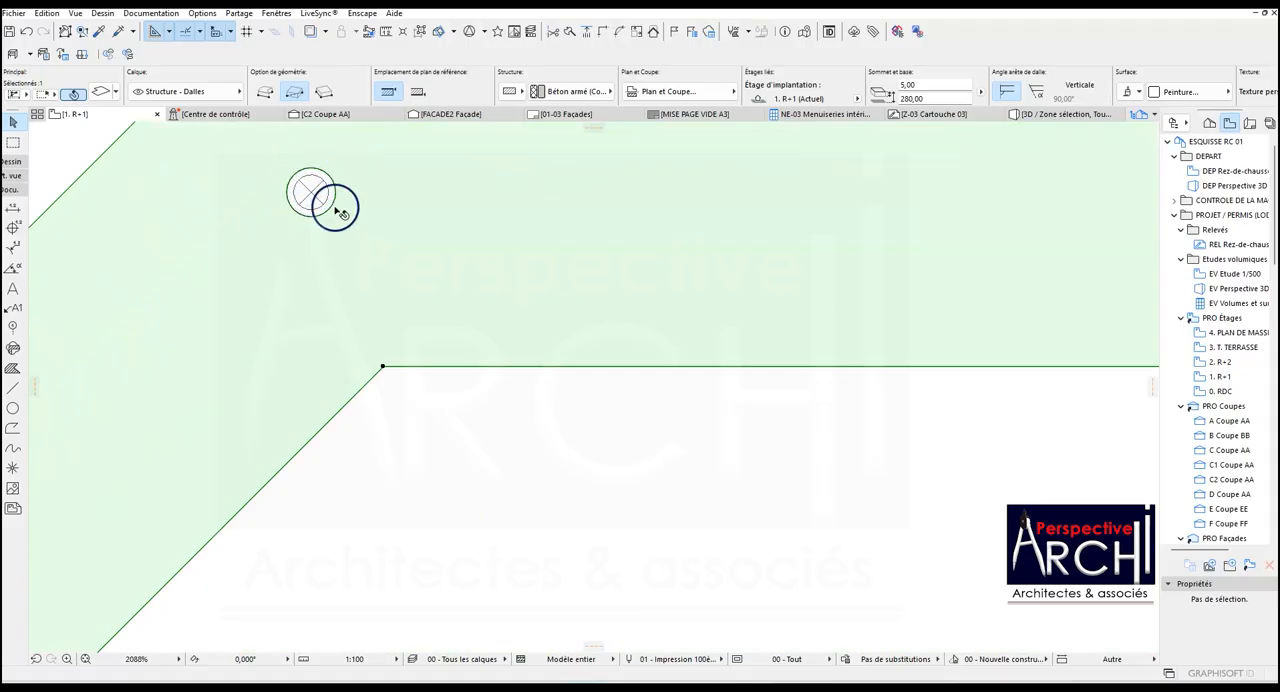
pyautogui.scroll(-3, 330, 210)
pyautogui.scroll(4, 814, 203)
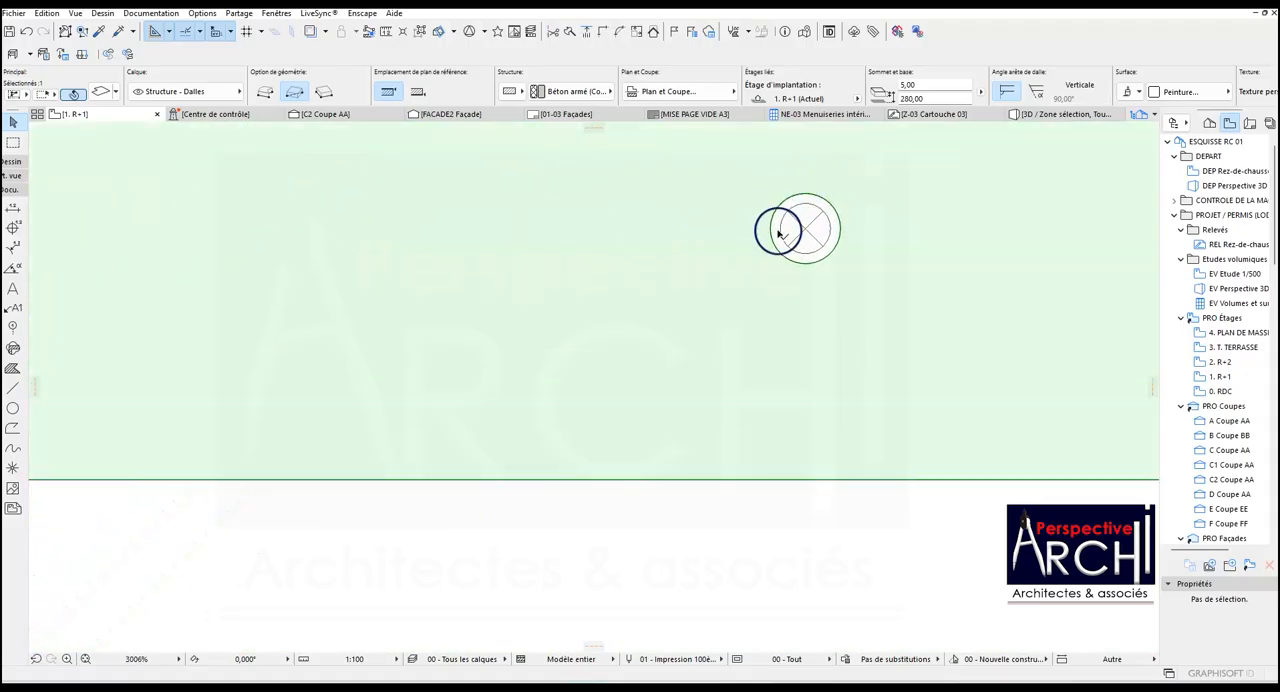
pyautogui.scroll(-5, 700, 240)
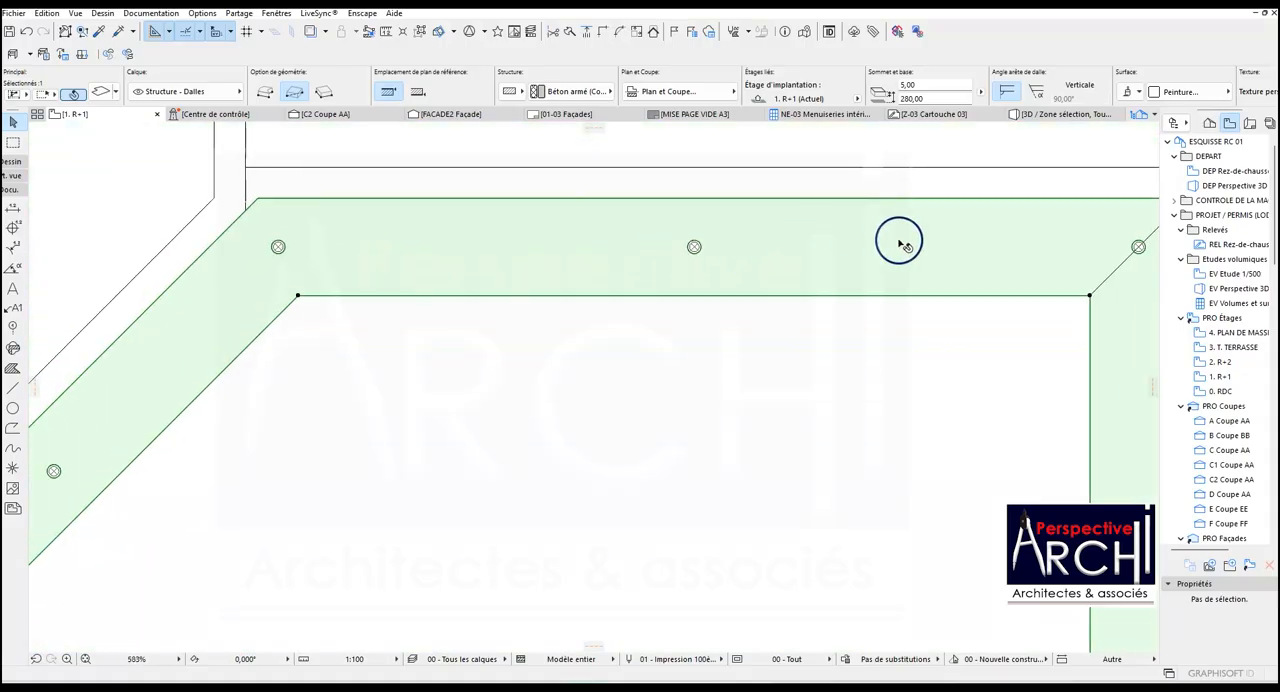
pyautogui.scroll(2, 975, 235)
pyautogui.scroll(-2, 909, 249)
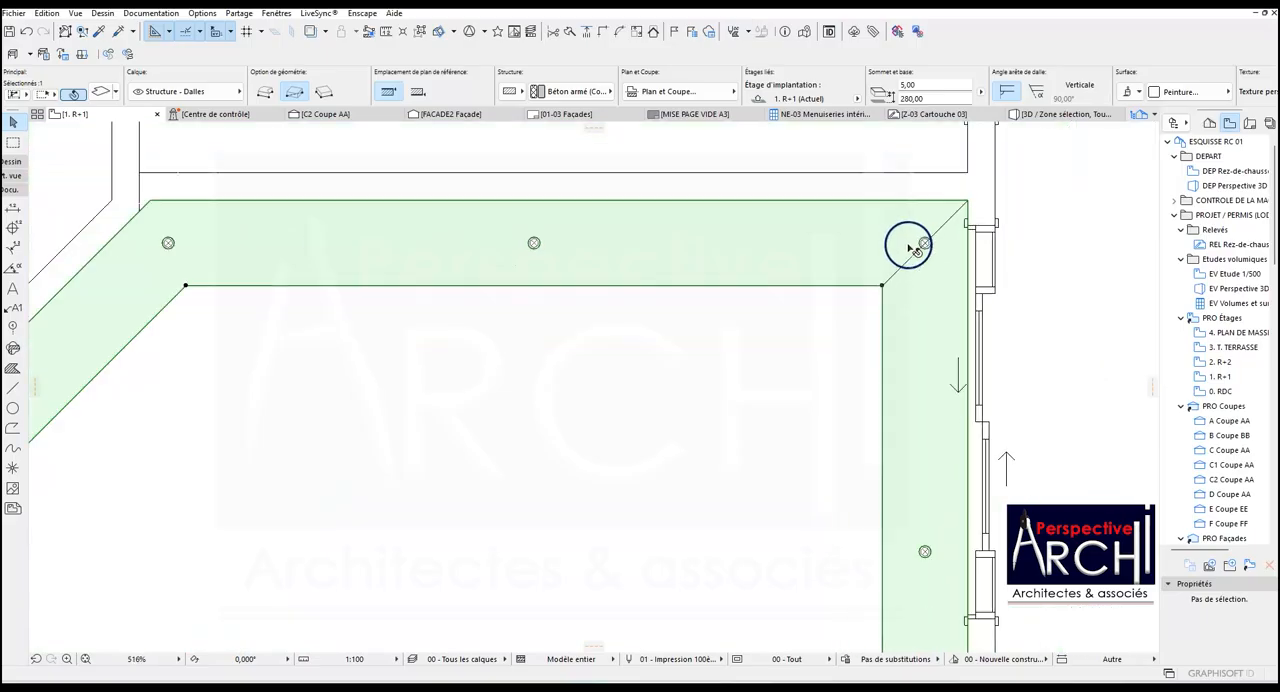
# Check the slab's openings around the spotlights down the vertical right-hand band and along the short horizontal lower band.
pyautogui.scroll(3, 914, 486)
pyautogui.scroll(-5, 580, 363)
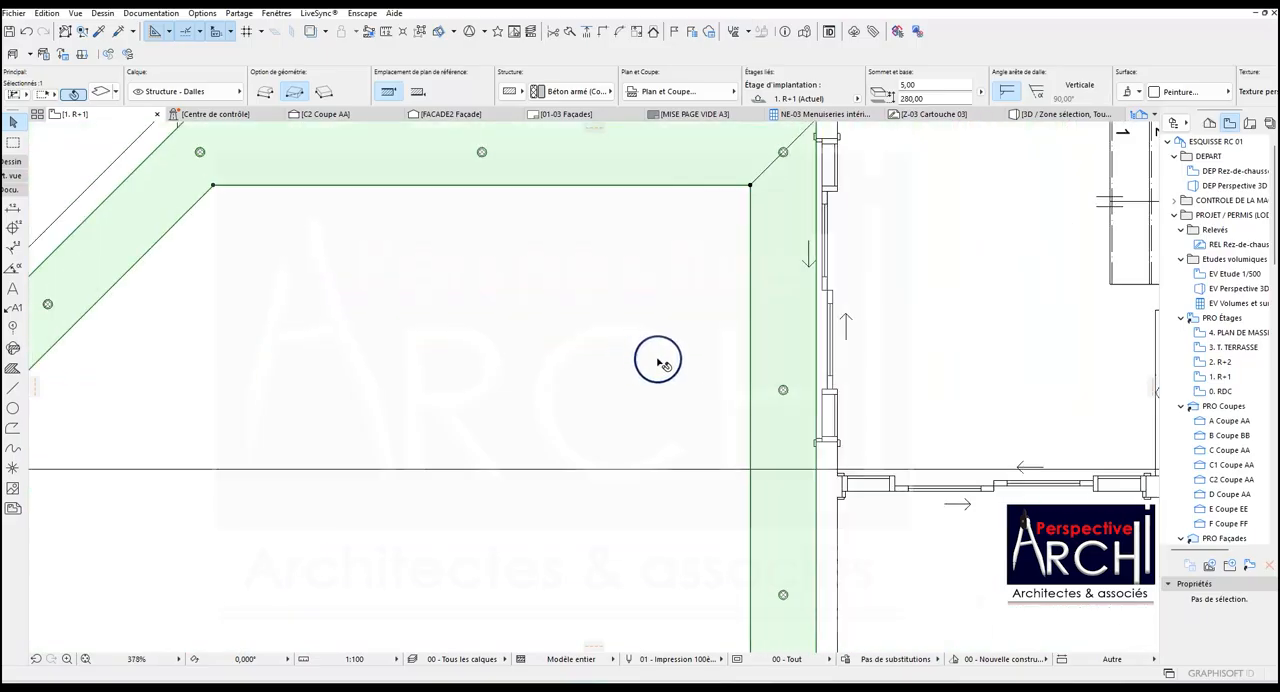
pyautogui.scroll(4, 728, 470)
pyautogui.scroll(-5, 702, 393)
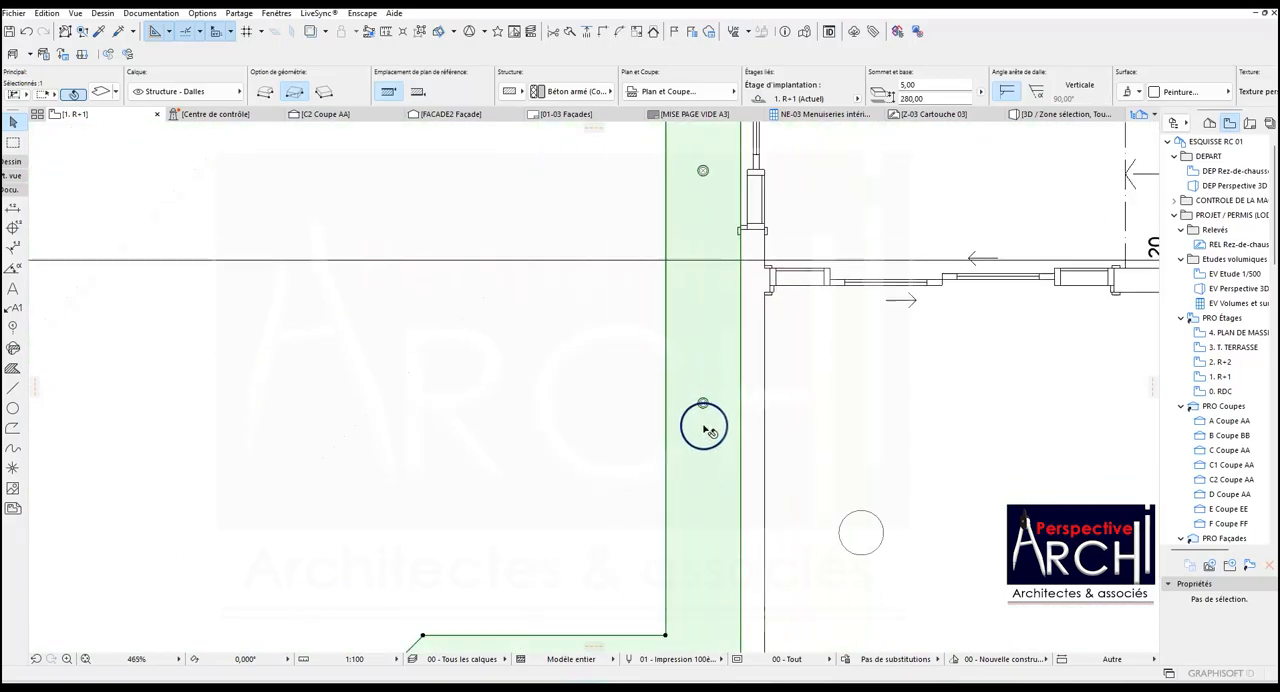
pyautogui.scroll(6, 706, 563)
pyautogui.scroll(-4, 722, 468)
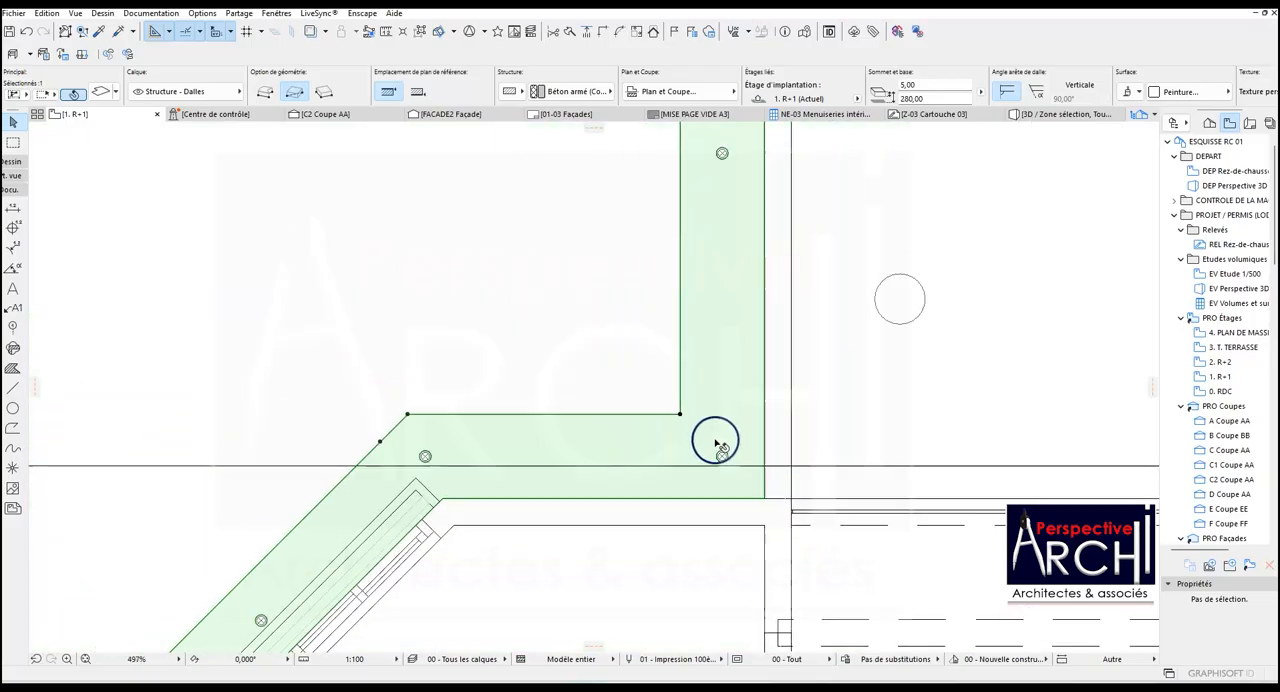
pyautogui.scroll(6, 430, 510)
pyautogui.scroll(-4, 532, 365)
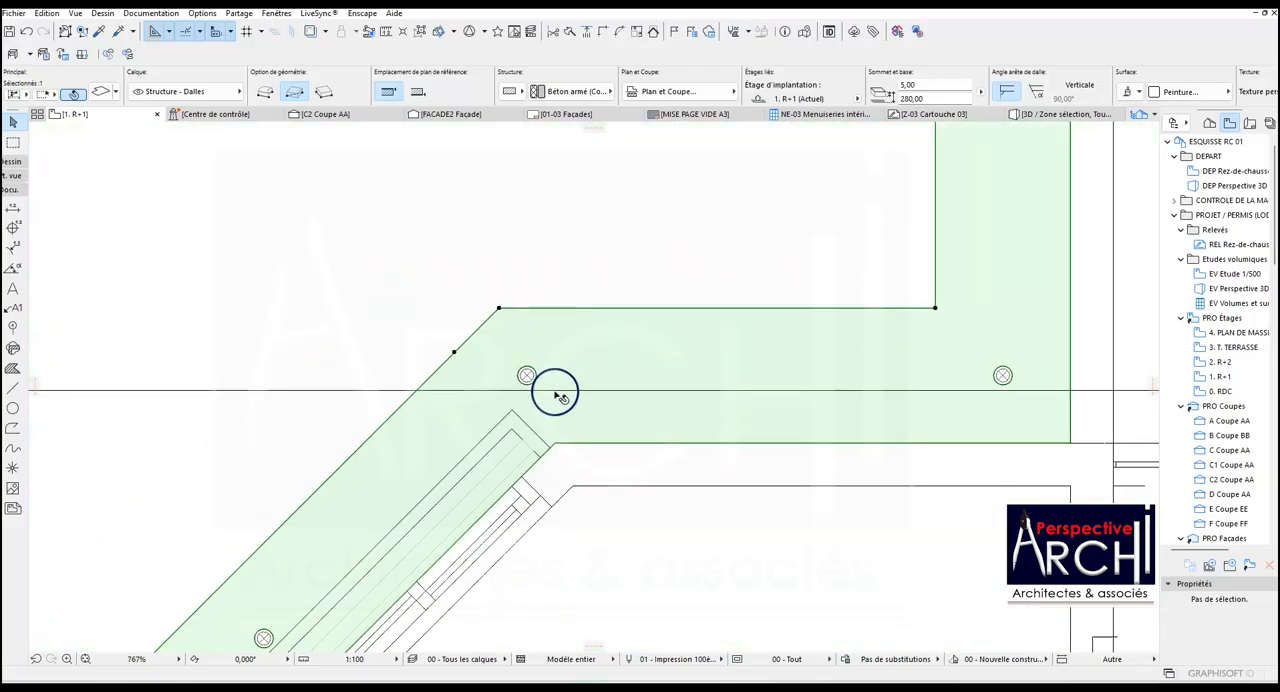
# Check the spotlight openings along the short lower-right diagonal, the bottom corner, the lower-left diagonal band and the left corner.
pyautogui.scroll(6, 418, 515)
pyautogui.scroll(-8, 569, 355)
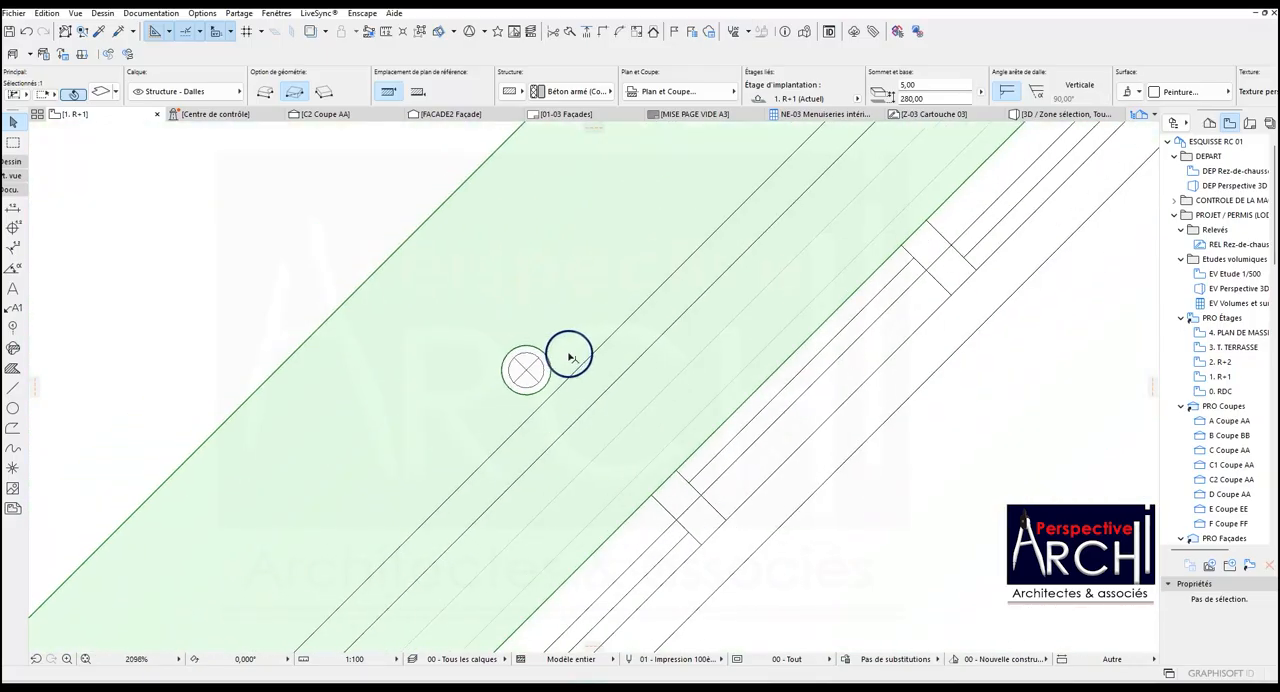
pyautogui.scroll(2, 425, 500)
pyautogui.scroll(-3, 600, 394)
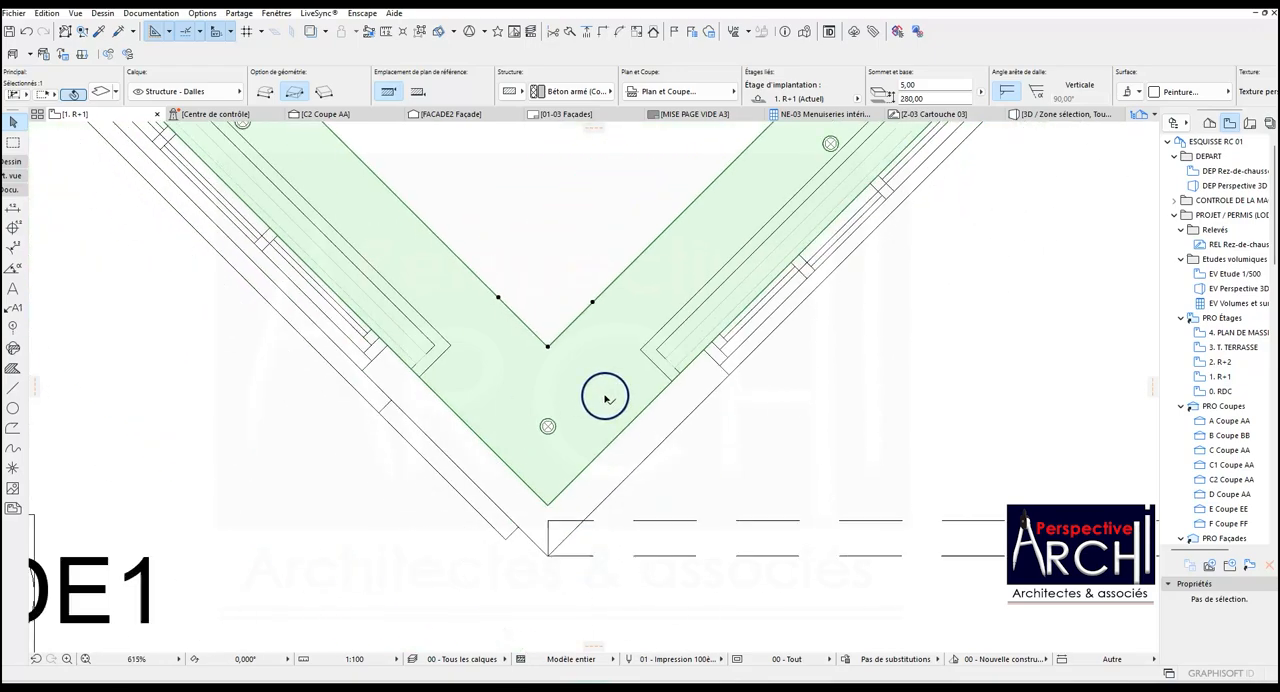
pyautogui.scroll(6, 380, 218)
pyautogui.scroll(-5, 523, 486)
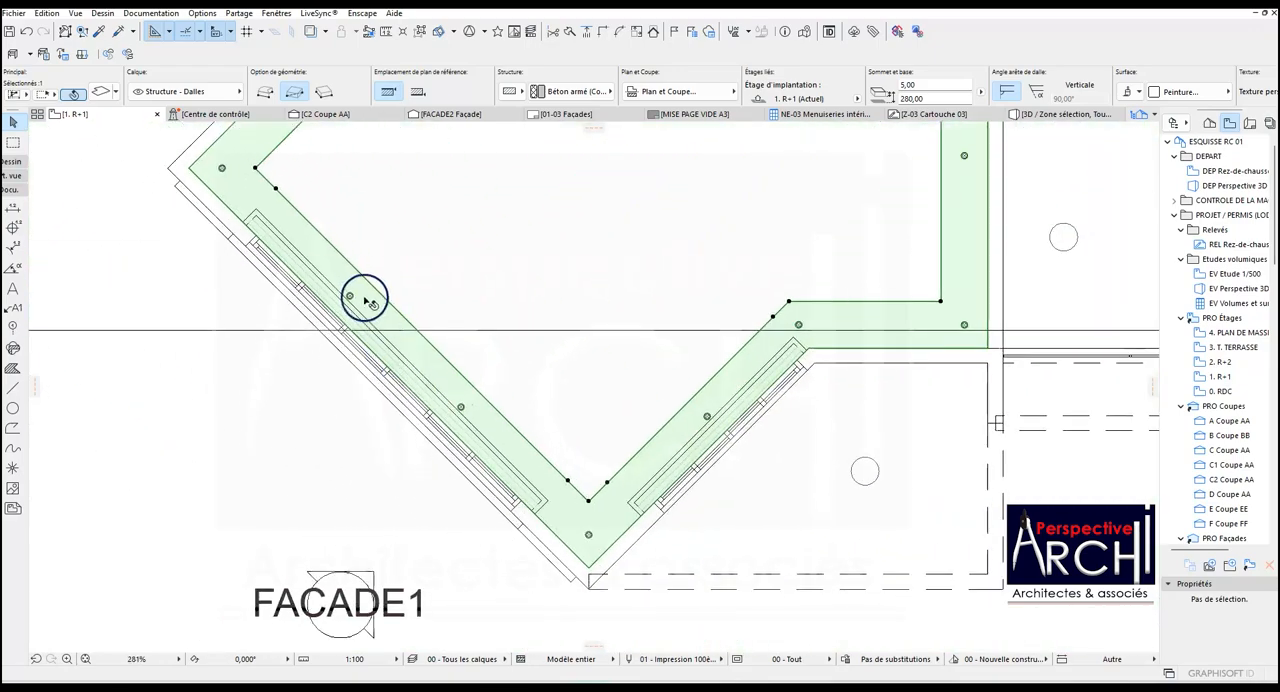
pyautogui.scroll(4, 343, 298)
pyautogui.scroll(-5, 309, 257)
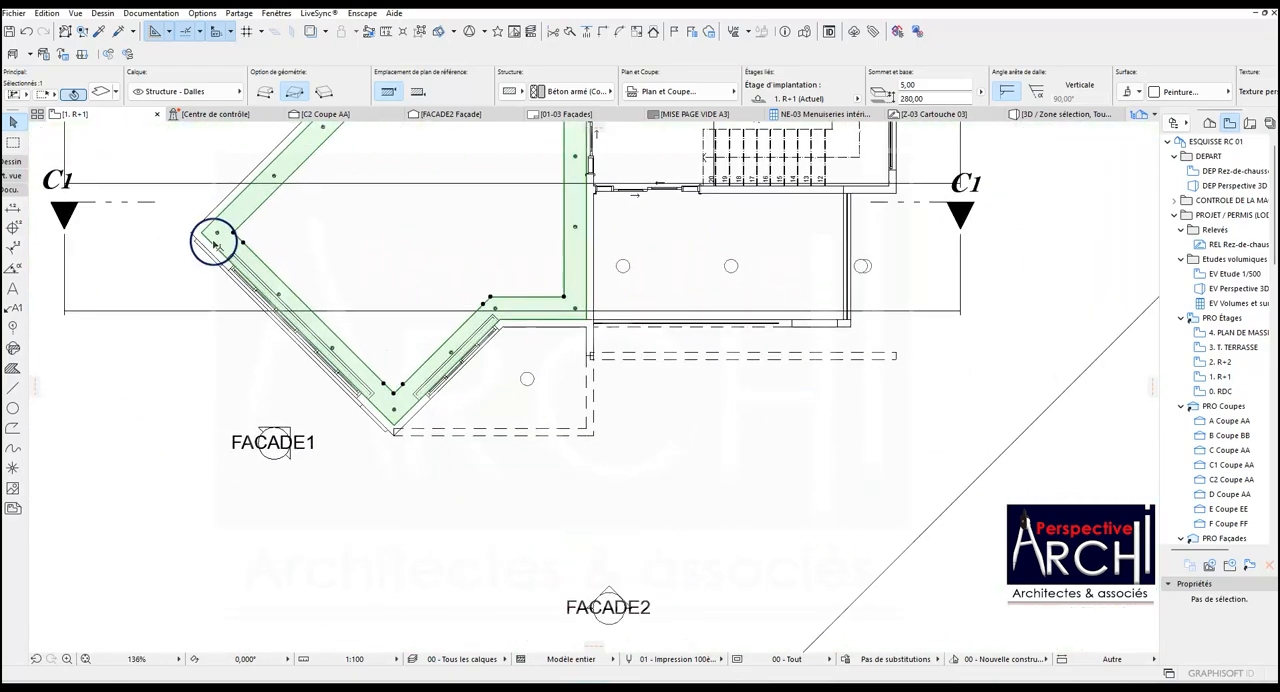
pyautogui.scroll(7, 217, 229)
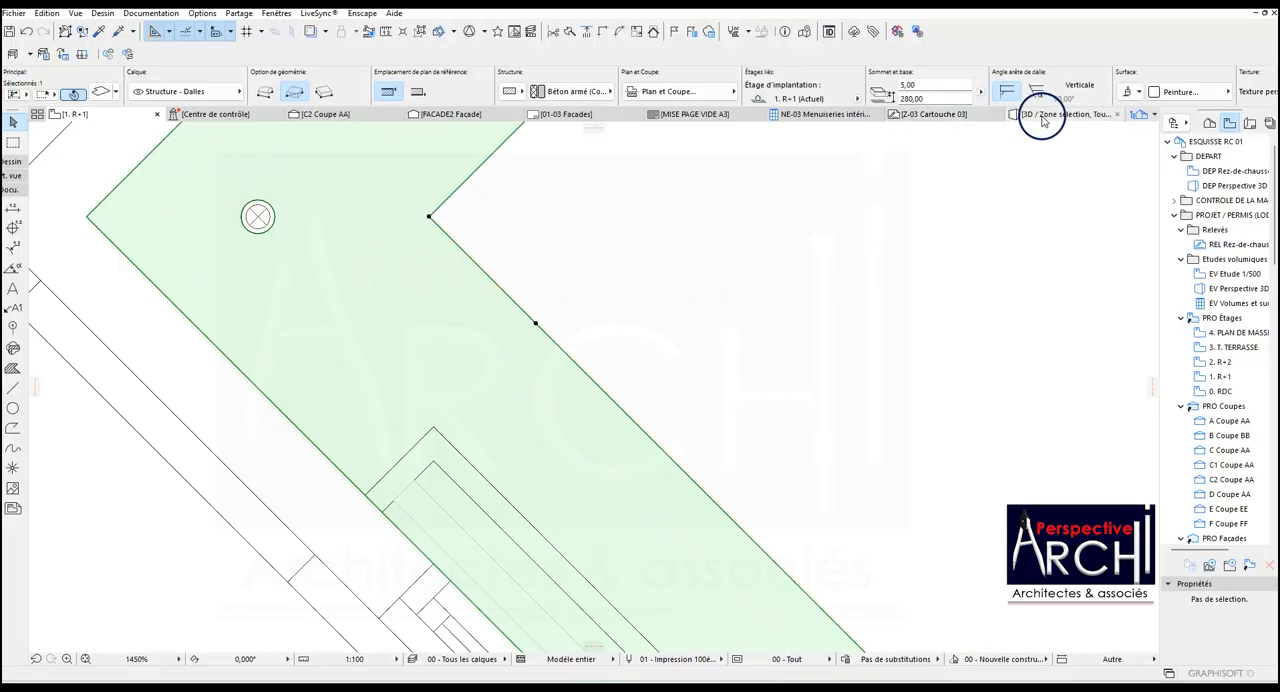
# Inspect the R+1 dropped perimeter ceiling and its recessed spotlights from below in the 3D view.
pyautogui.click(1043, 116)
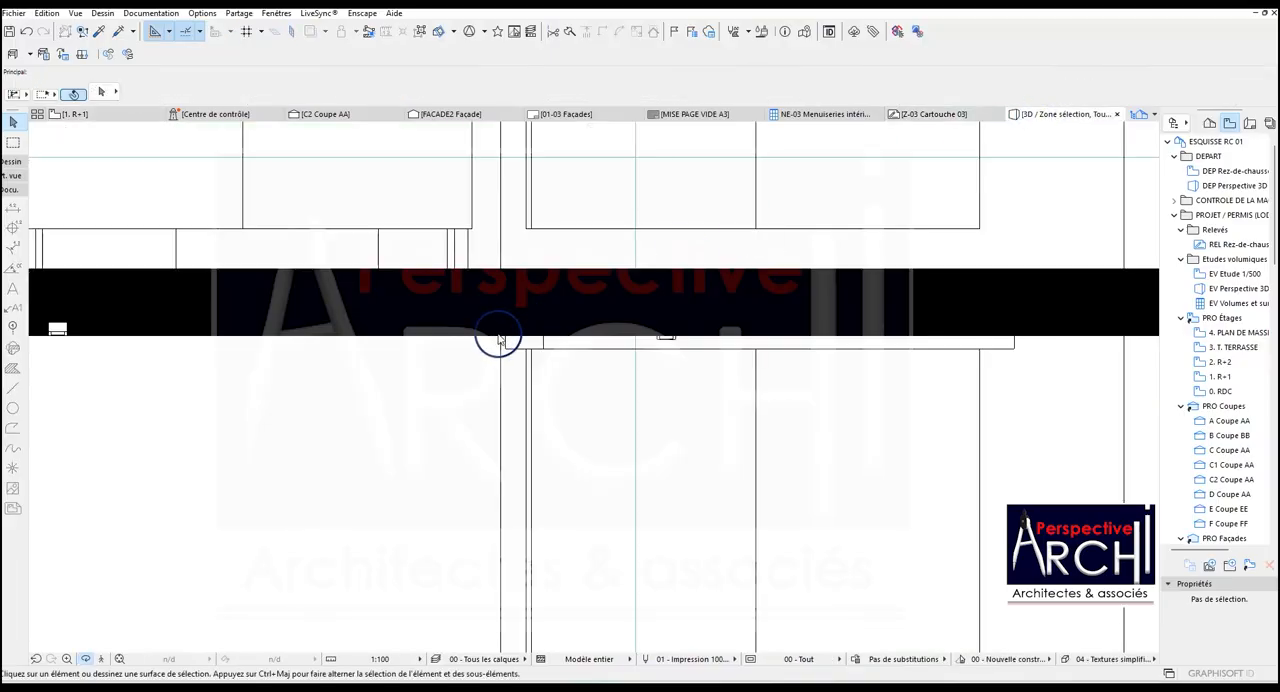
pyautogui.scroll(-10, 563, 334)
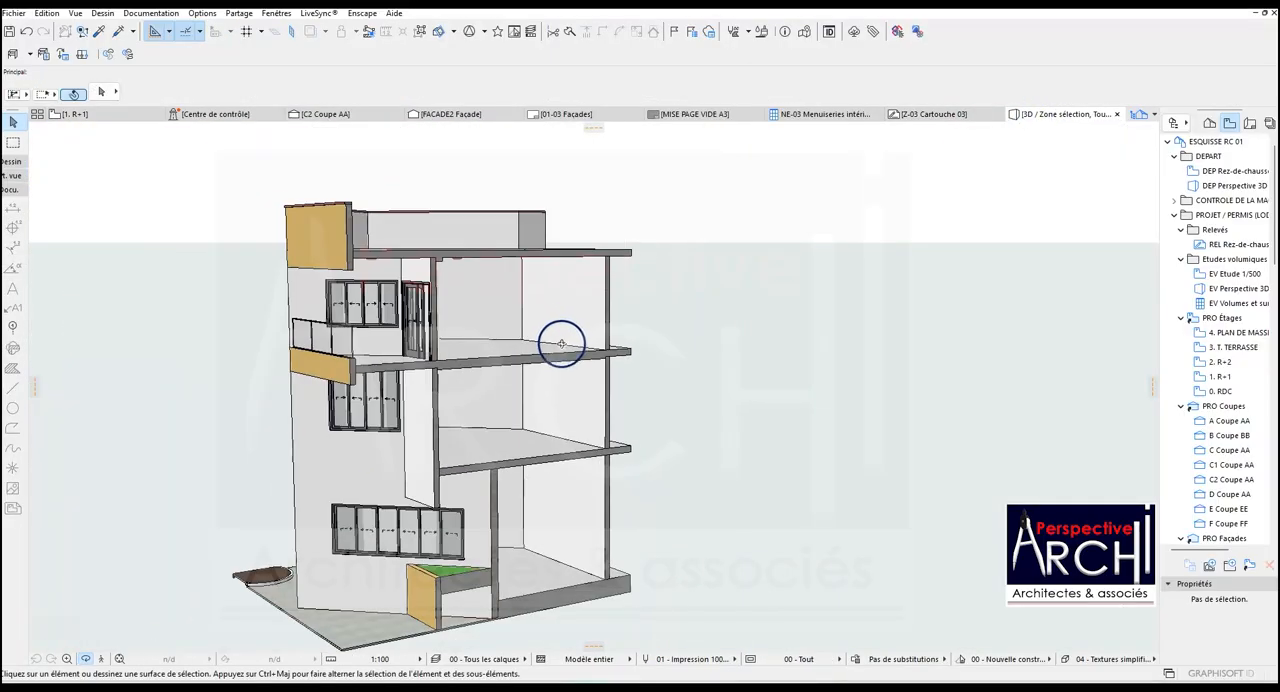
pyautogui.scroll(10, 519, 357)
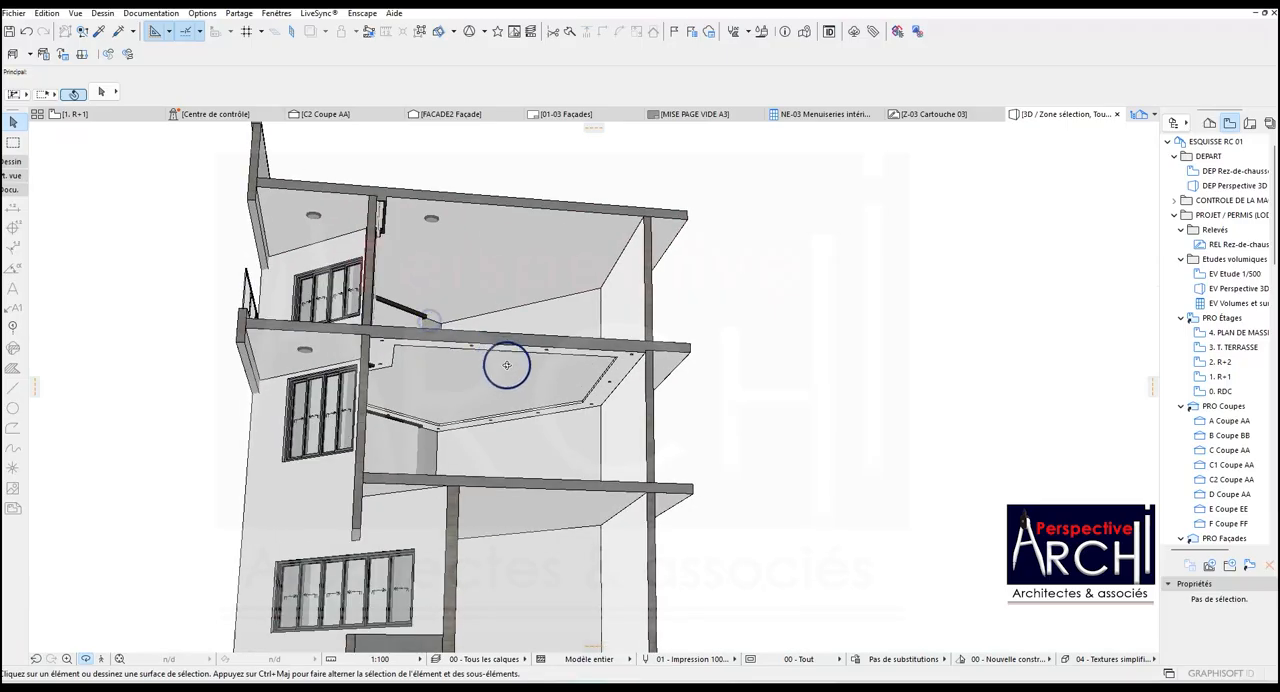
pyautogui.scroll(8, 524, 387)
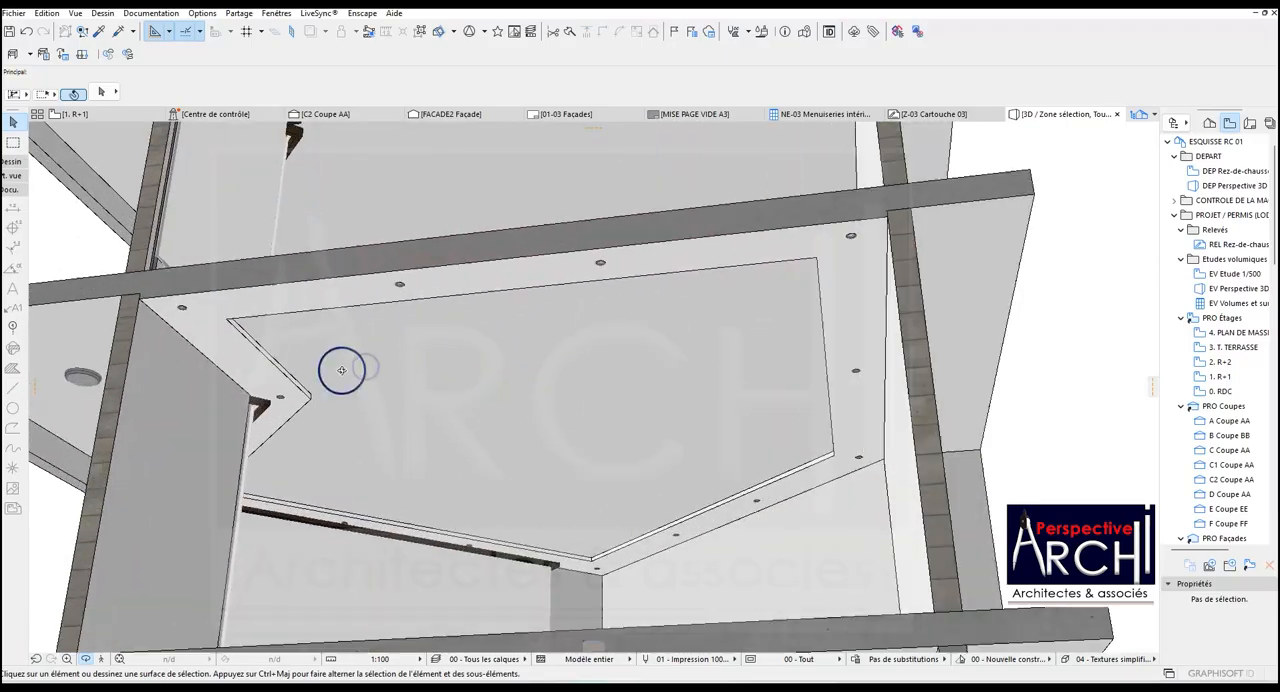
pyautogui.scroll(2, 342, 370)
pyautogui.moveTo(346, 360); pyautogui.dragTo(476, 358)
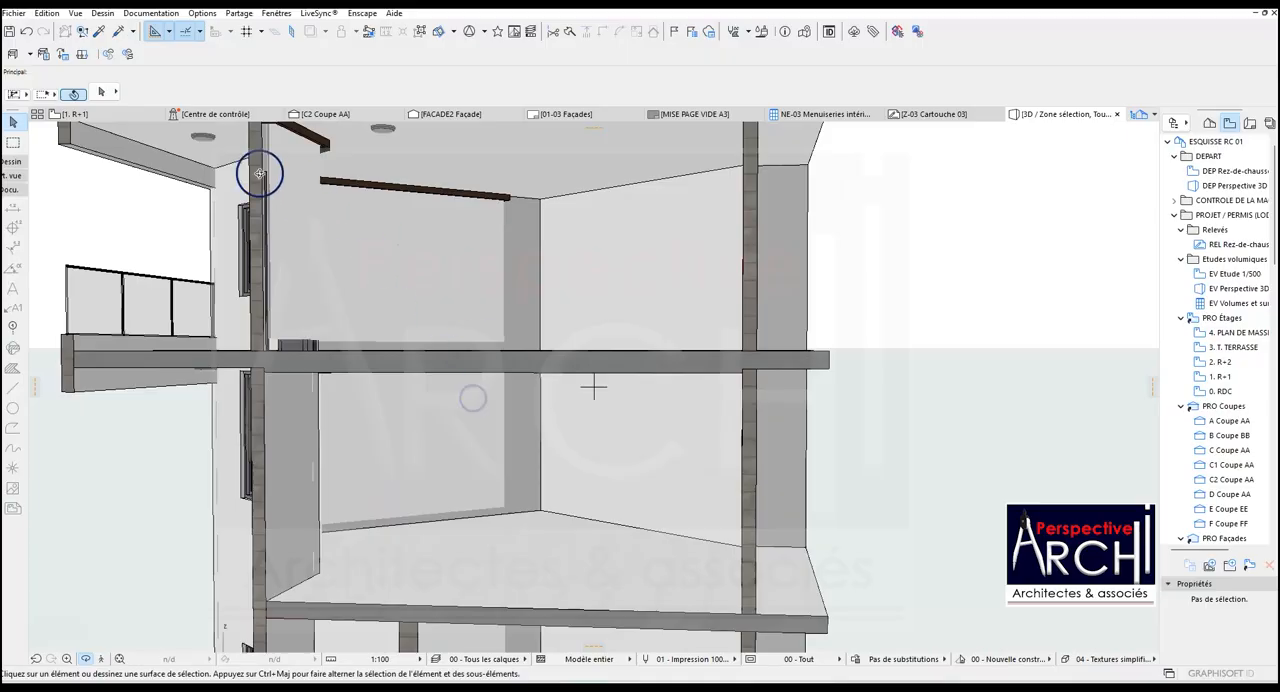
# Return to the R+1 floor plan and review the whole perimeter ceiling slab with its spotlight layout.
pyautogui.click(134, 117)
pyautogui.scroll(6, 397, 351)
pyautogui.scroll(-6, 431, 374)
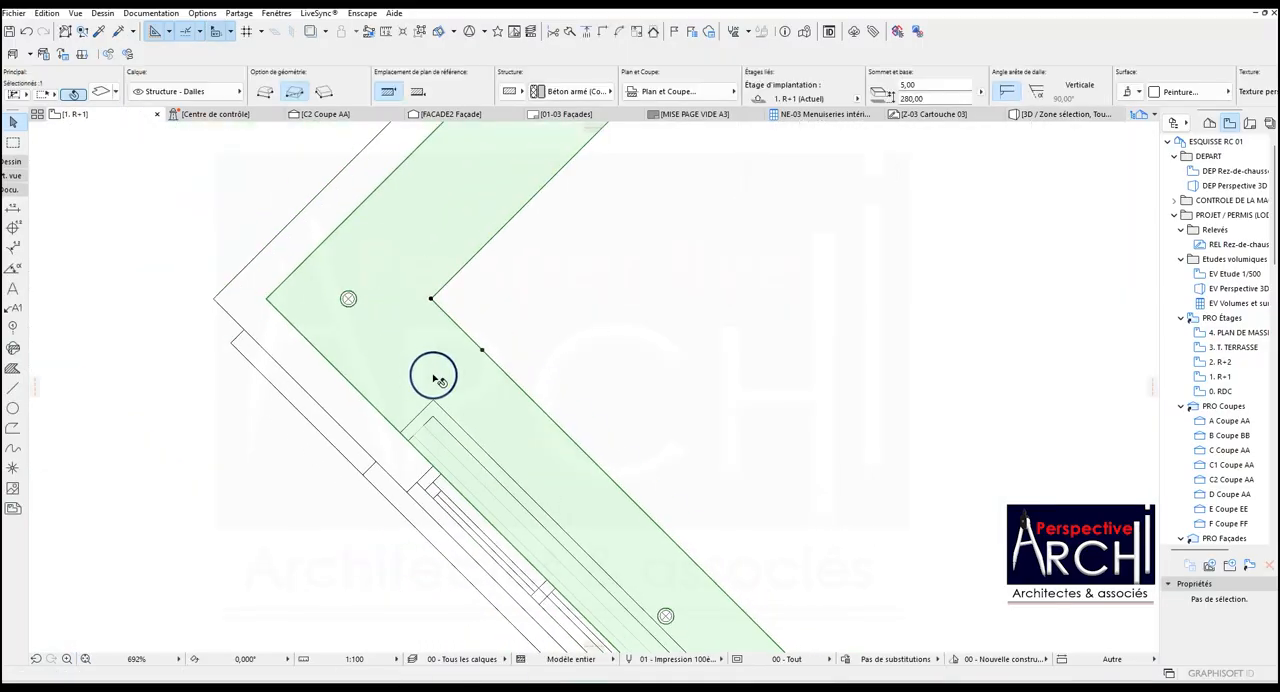
pyautogui.scroll(-6, 444, 365)
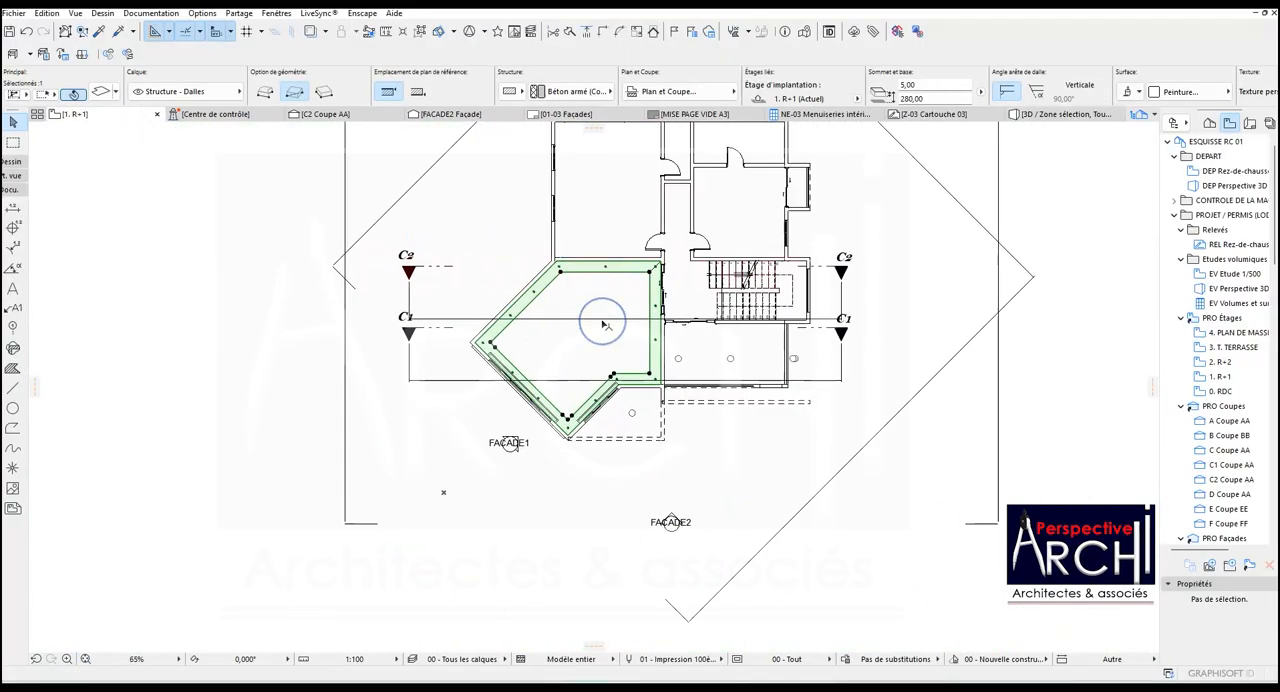
pyautogui.scroll(-2, 604, 325)
pyautogui.scroll(2, 630, 340)
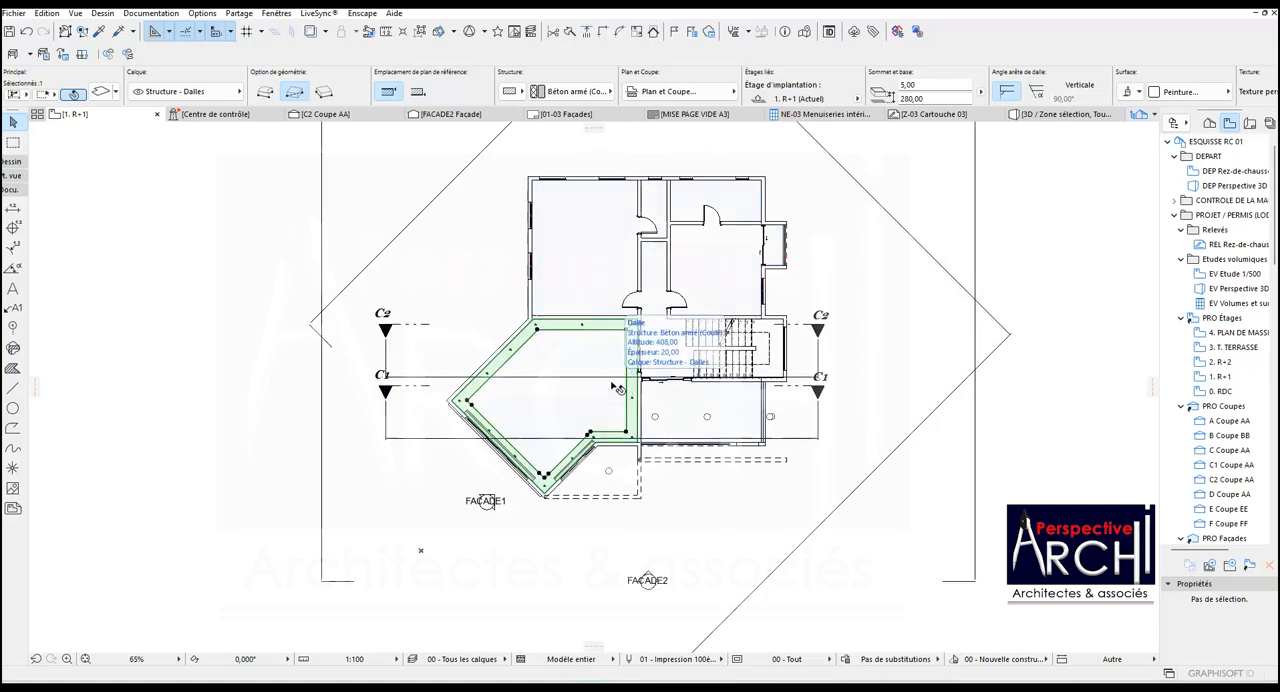
pyautogui.scroll(4, 547, 382)
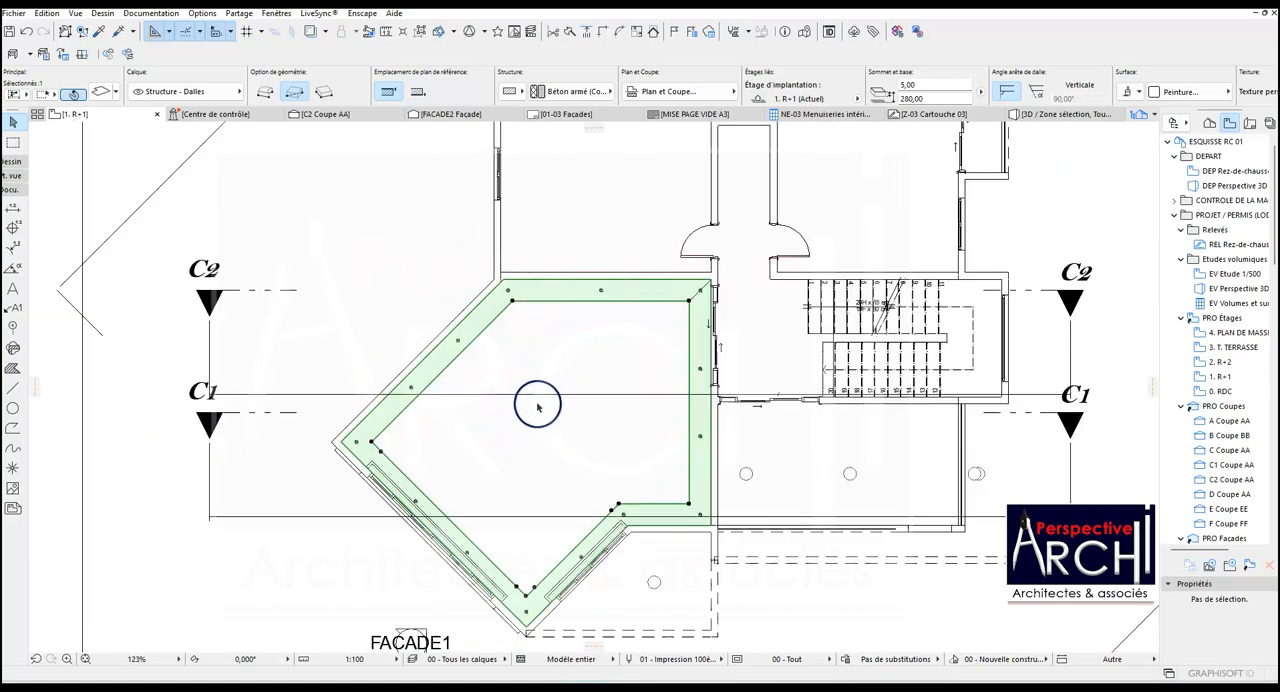
pyautogui.scroll(-4, 537, 407)
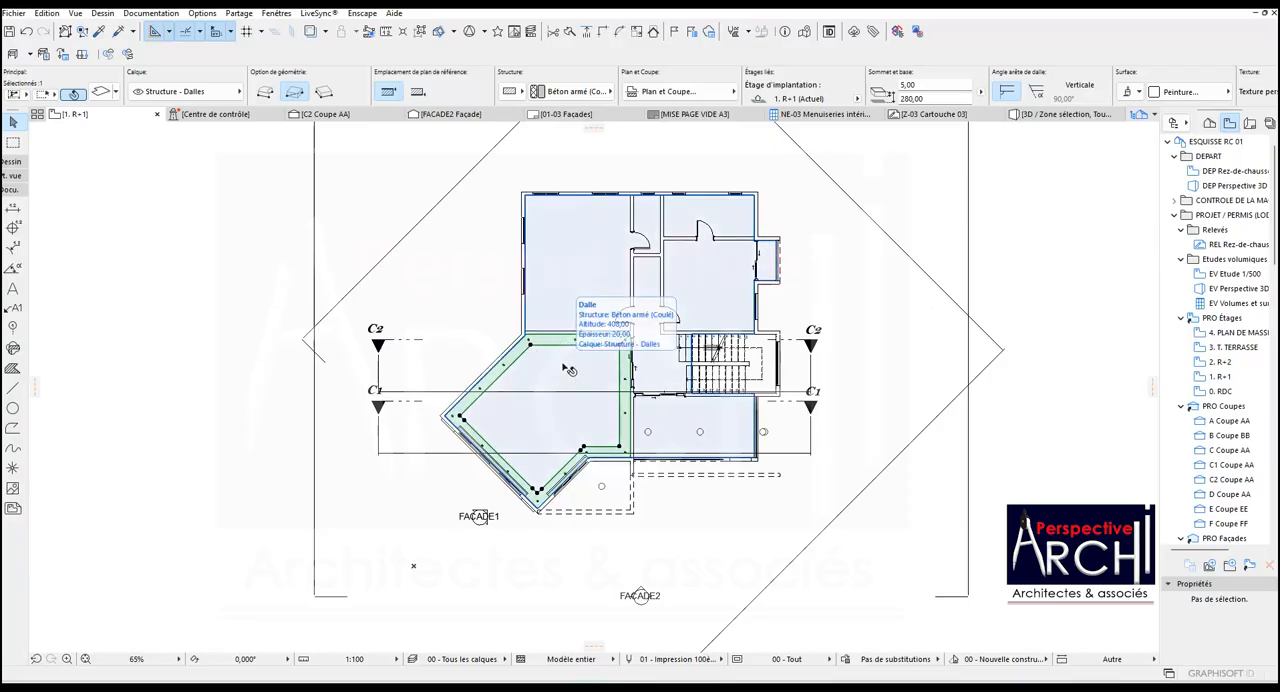
pyautogui.scroll(3, 567, 368)
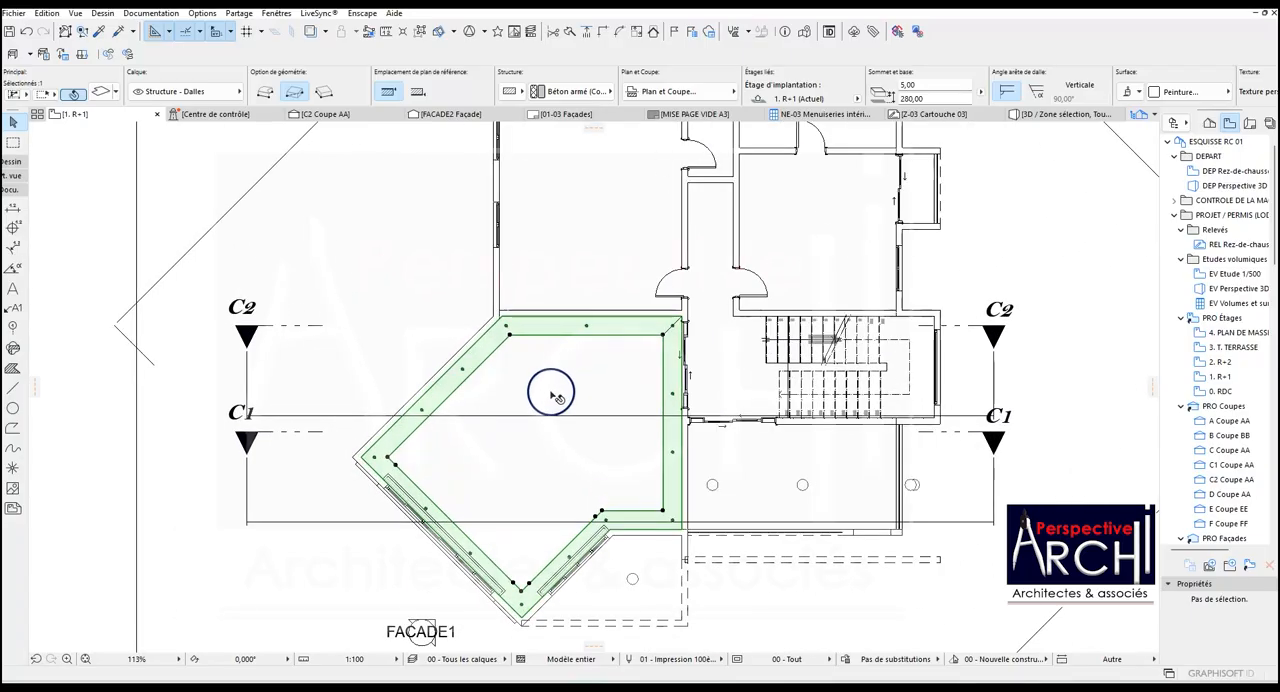
pyautogui.scroll(-3, 555, 400)
pyautogui.scroll(3, 569, 385)
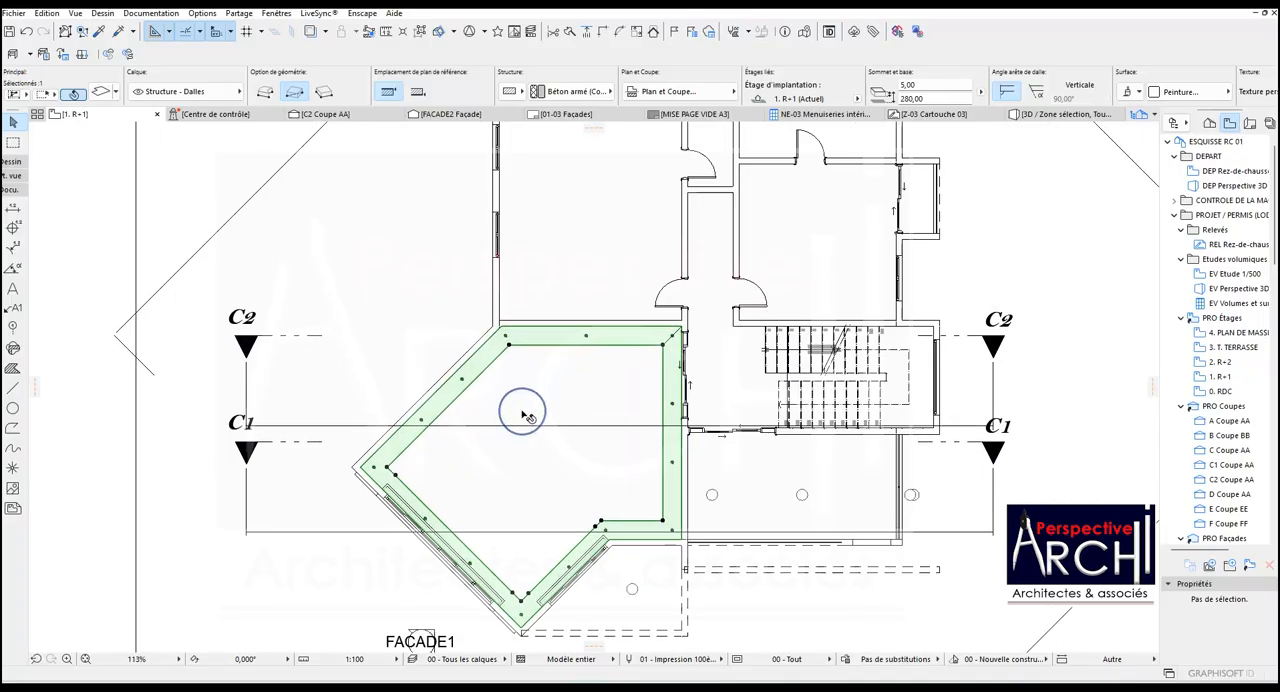